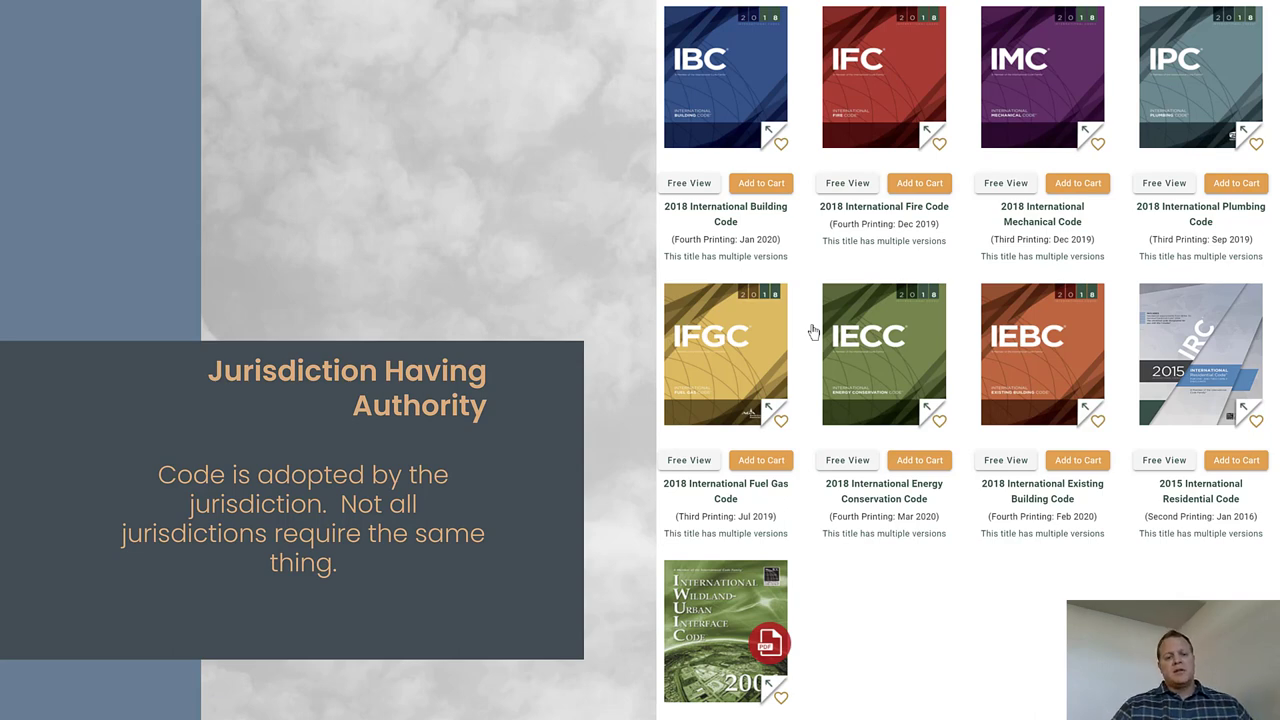
# - Advance the slide deck to the Drawings slide listing the drawing types
pyautogui.press('Right')
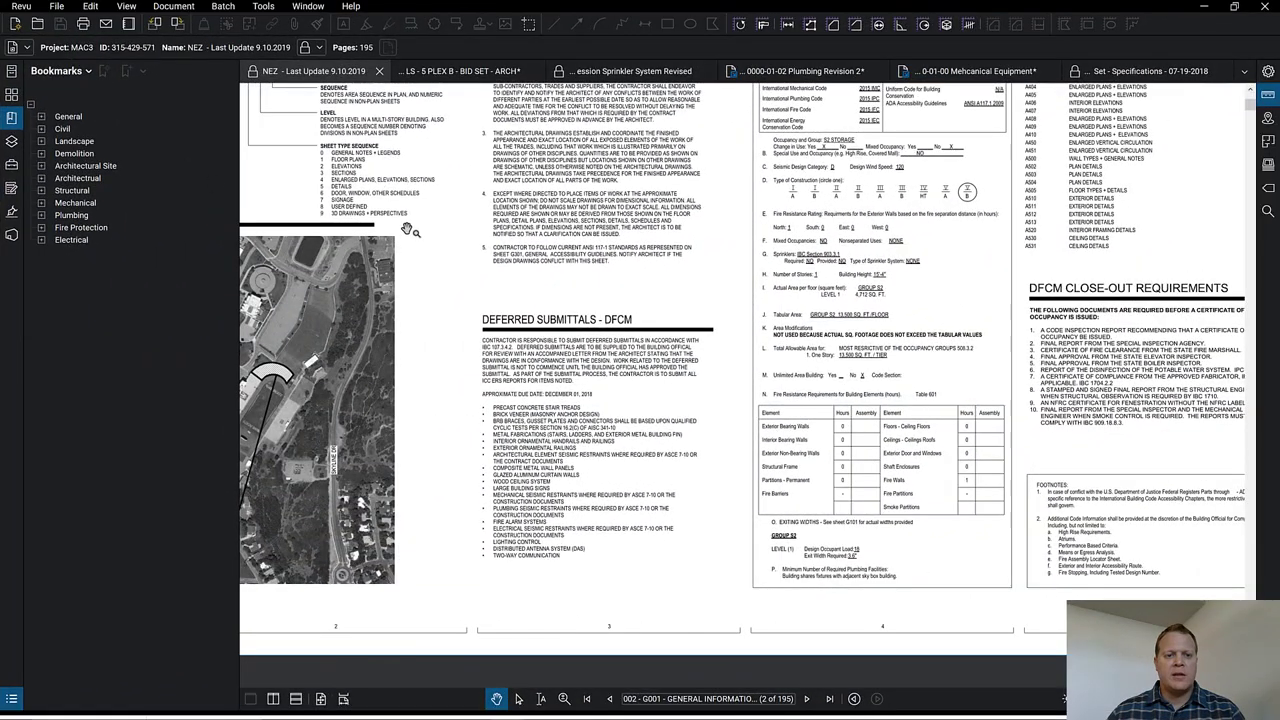
# - Zoom around sheet G001 and pan to the utility contacts and Applicable Codes table
pyautogui.scroll(-4, 409, 230)
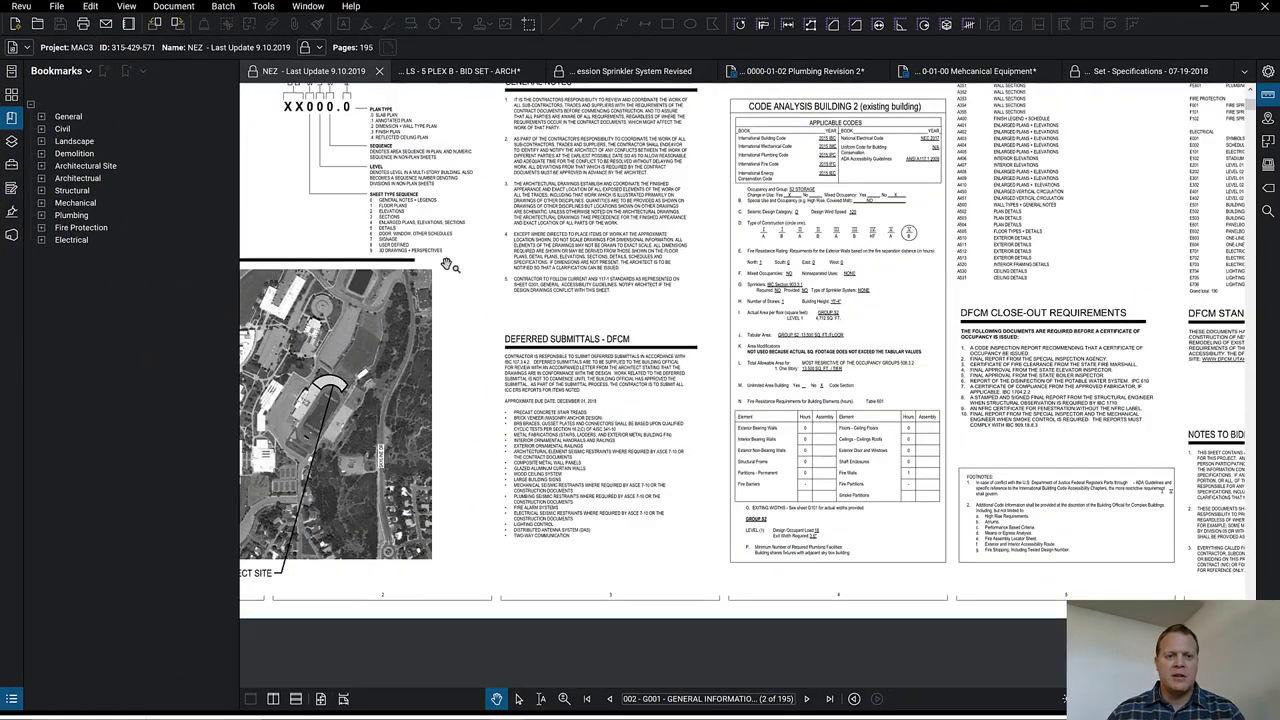
pyautogui.scroll(-5, 449, 265)
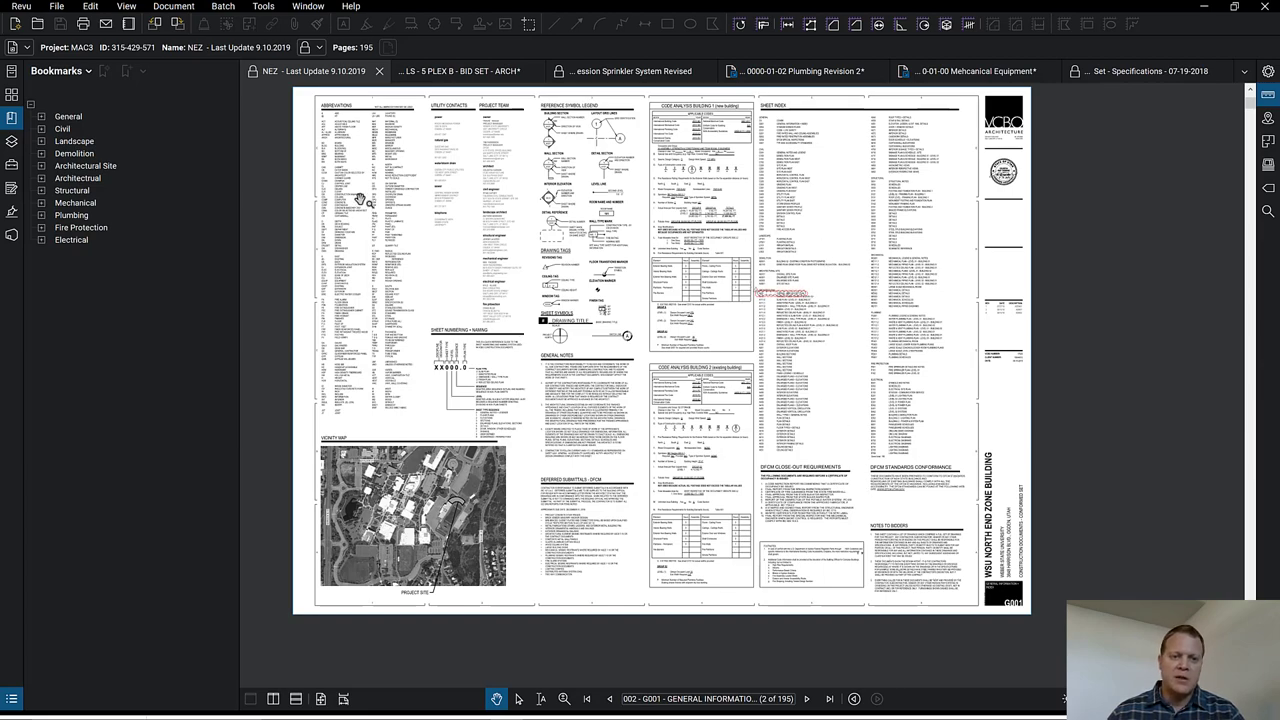
pyautogui.scroll(1, 341, 100)
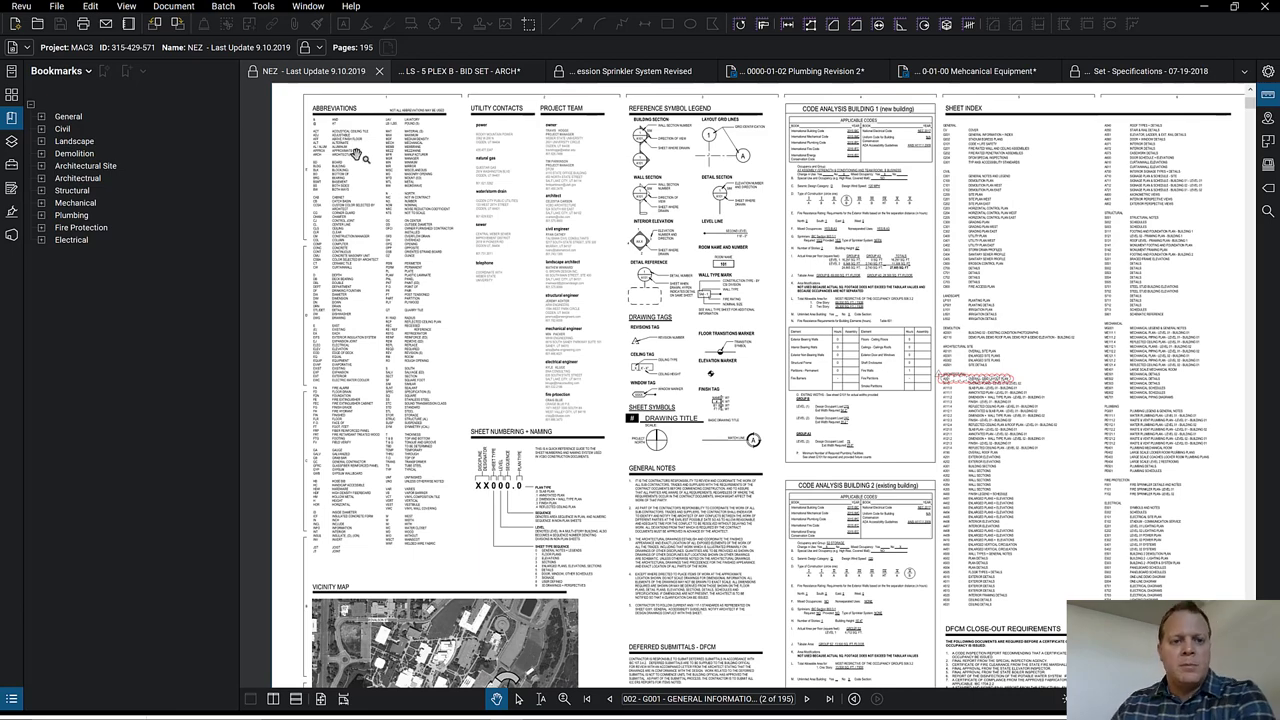
pyautogui.scroll(2, 360, 165)
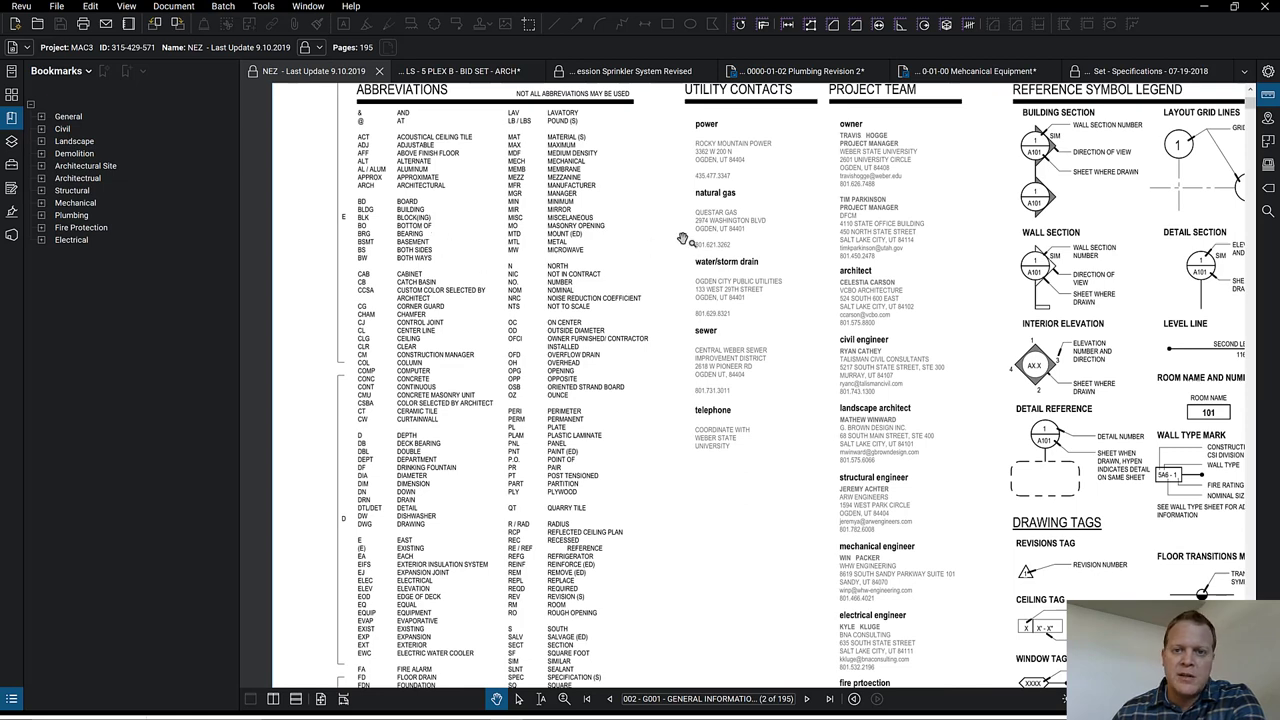
pyautogui.moveTo(681, 240); pyautogui.dragTo(571, 254)
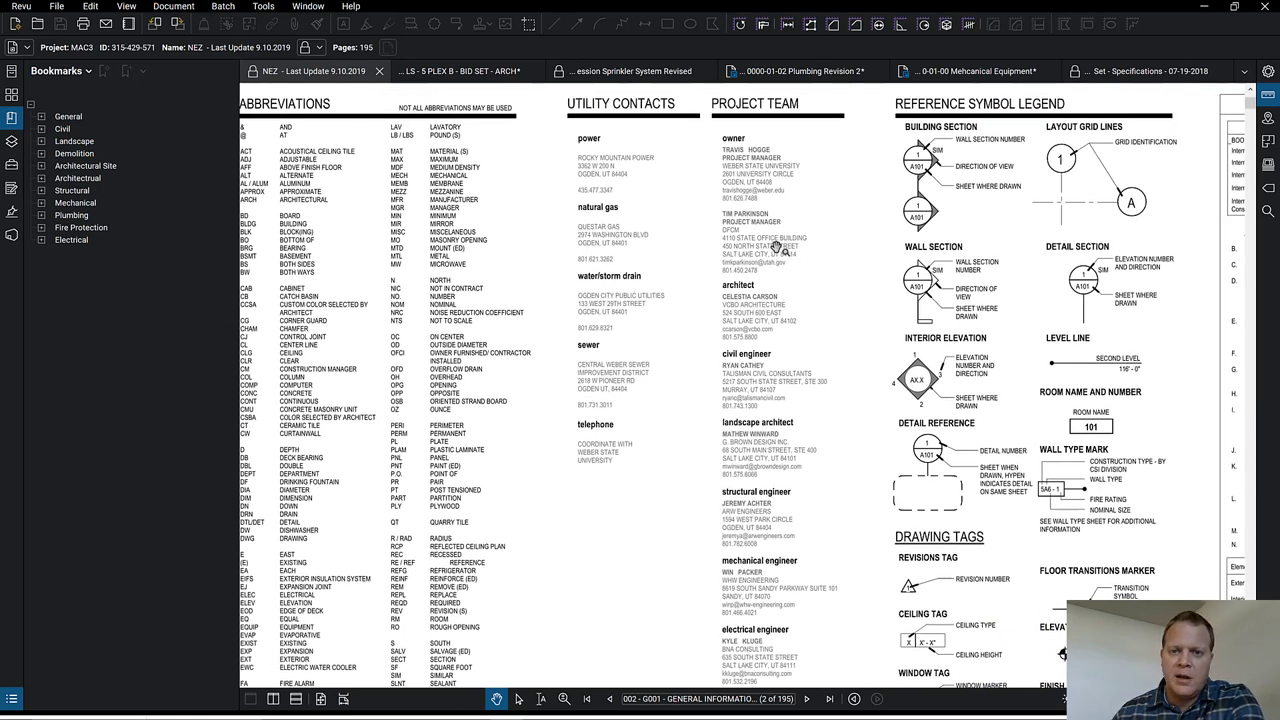
pyautogui.moveTo(850, 344); pyautogui.dragTo(507, 312)
pyautogui.scroll(-1, 507, 312)
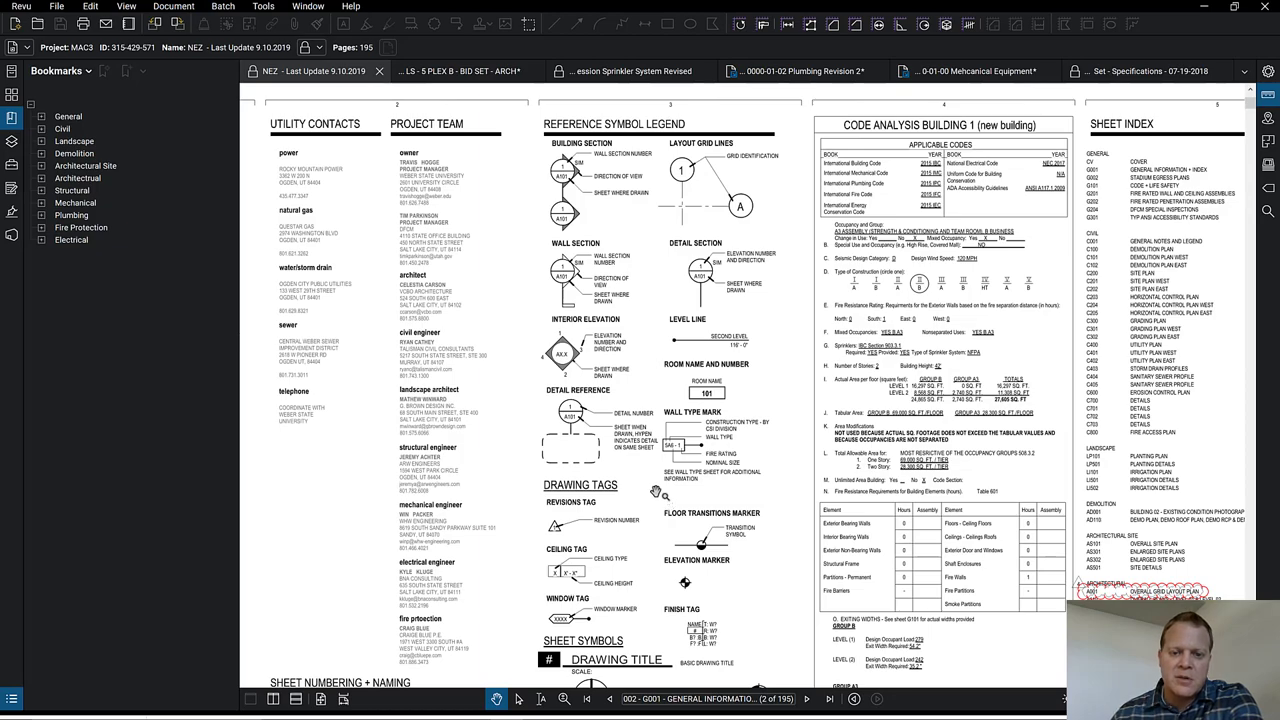
# - Pan and zoom across G001 to review more of the Sheet Index
pyautogui.moveTo(659, 494); pyautogui.dragTo(602, 455)
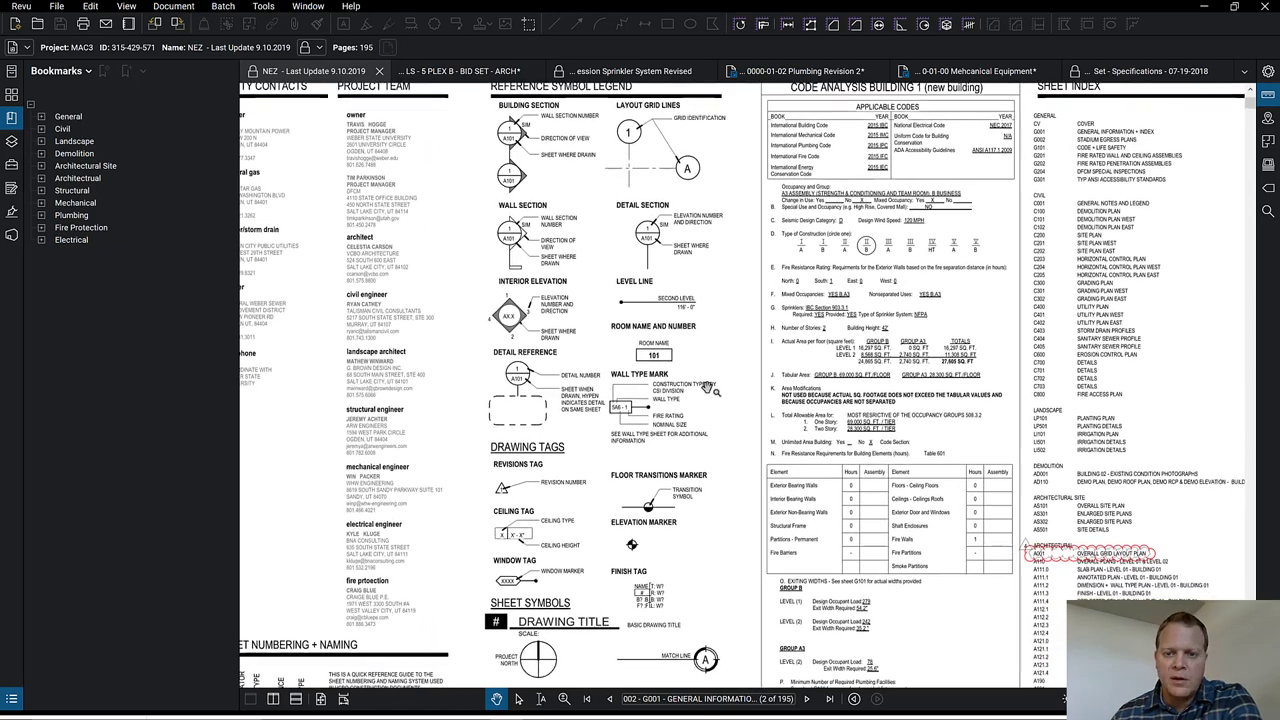
pyautogui.scroll(1, 620, 444)
pyautogui.hscroll(2, 620, 444)
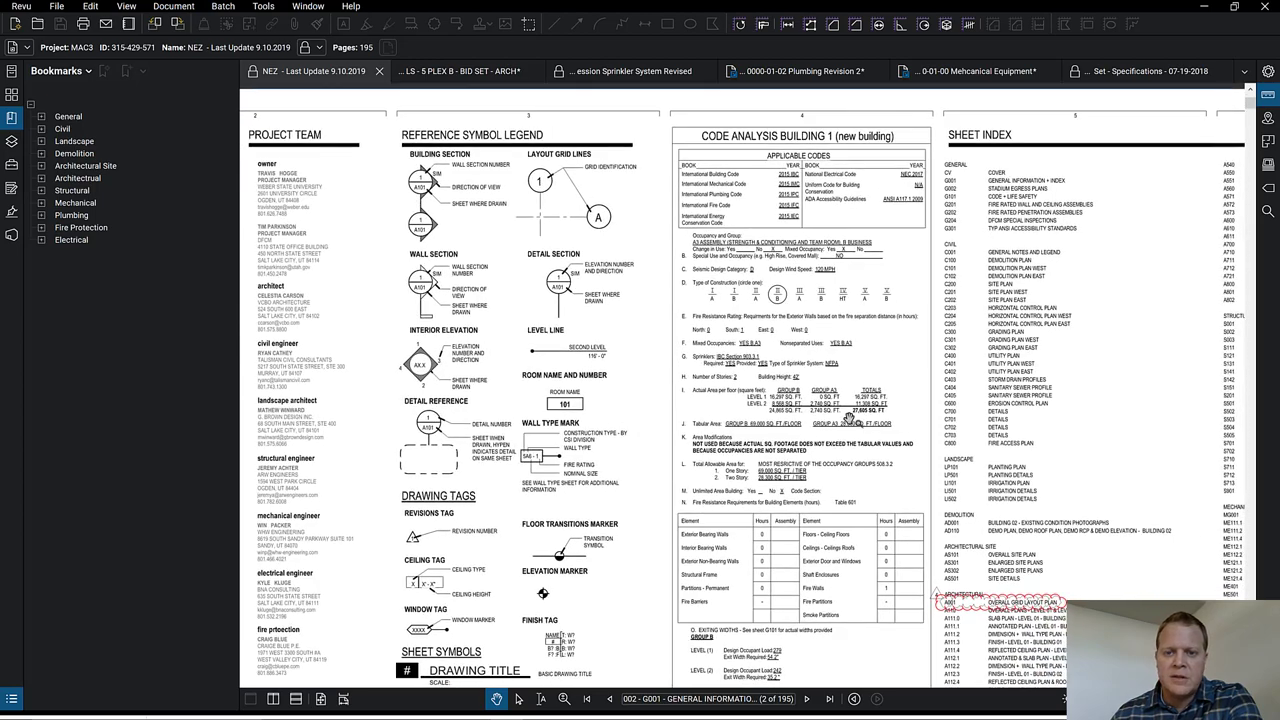
pyautogui.hscroll(8, 639, 432)
pyautogui.scroll(-3, 752, 300)
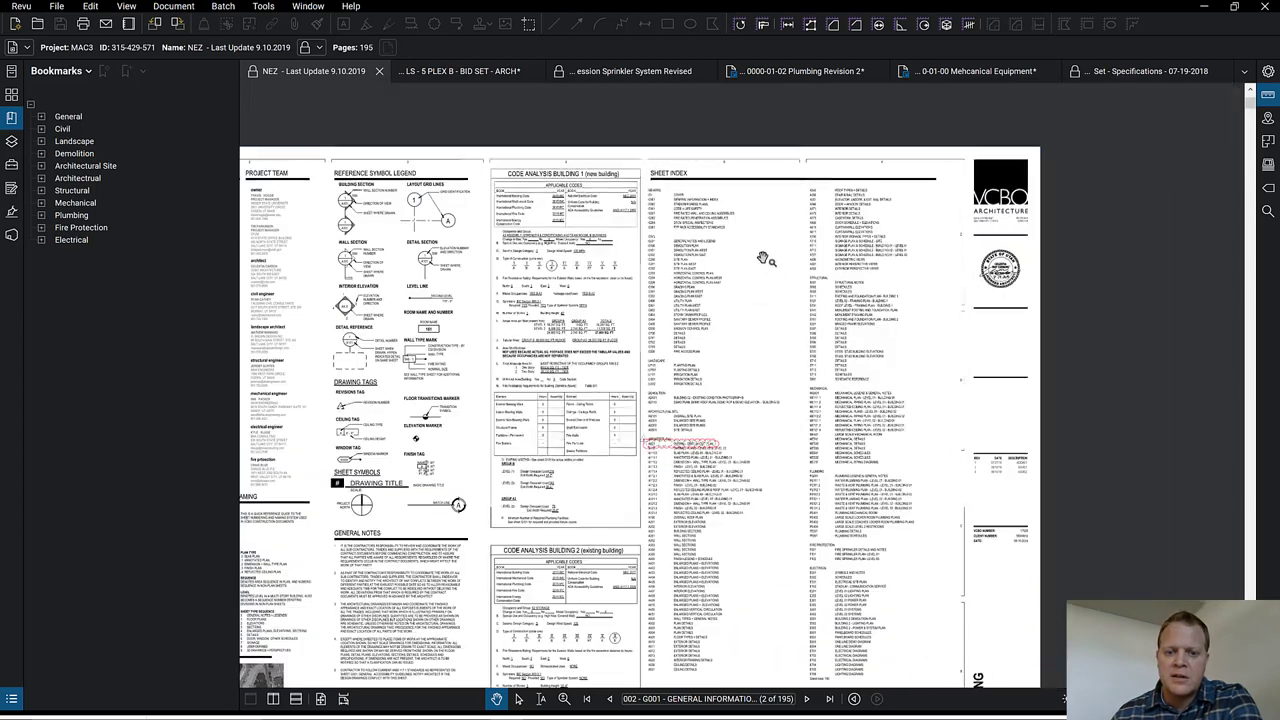
pyautogui.scroll(-5, 719, 539)
pyautogui.scroll(3, 776, 496)
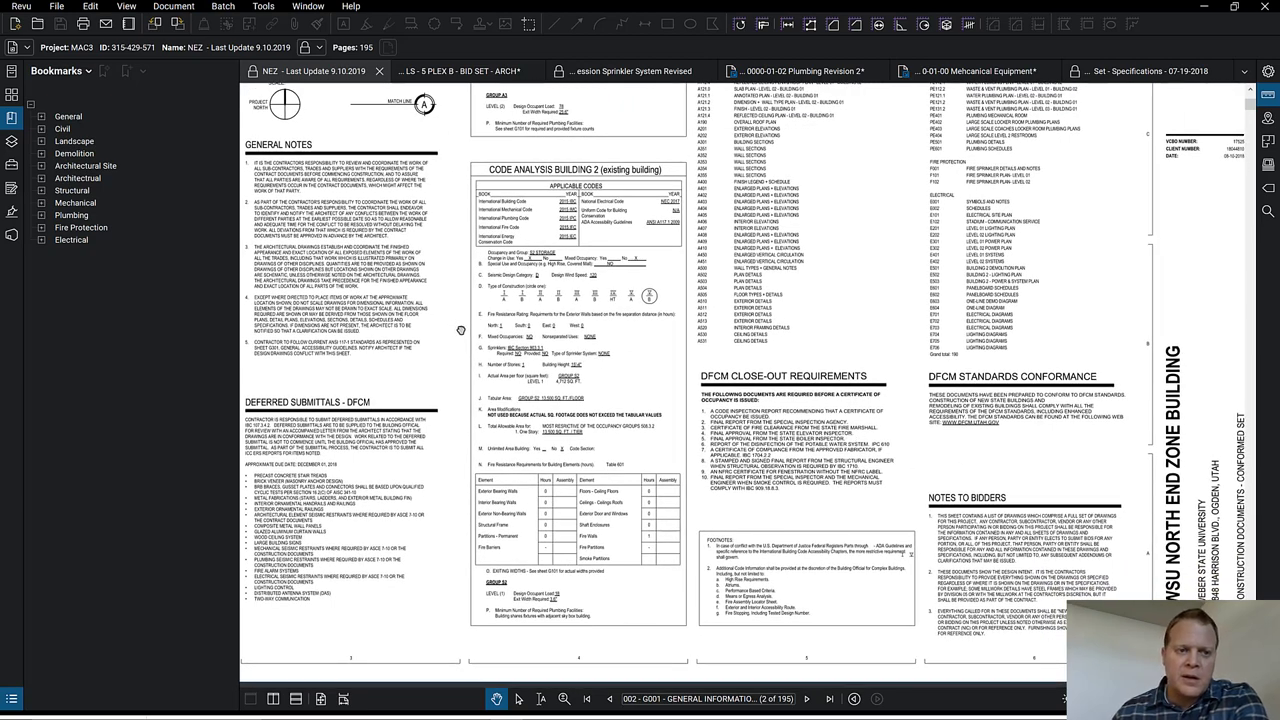
pyautogui.hscroll(-4, 468, 320)
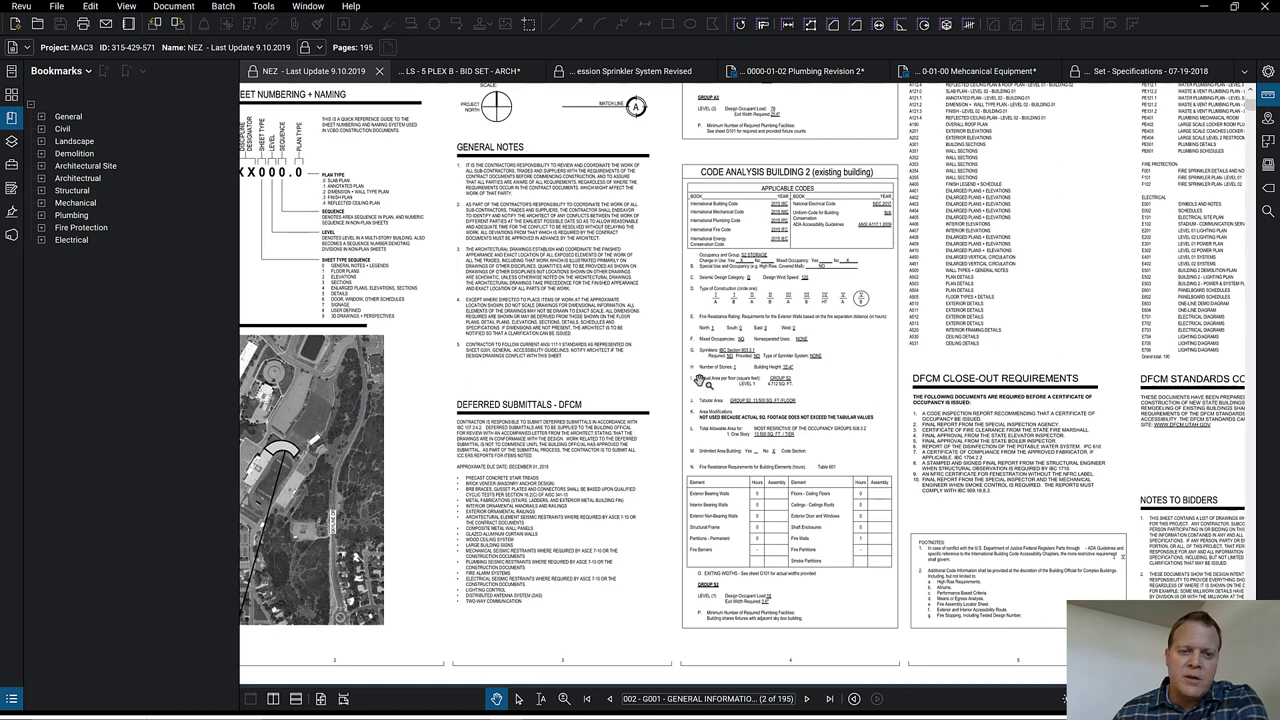
pyautogui.scroll(-1, 704, 385)
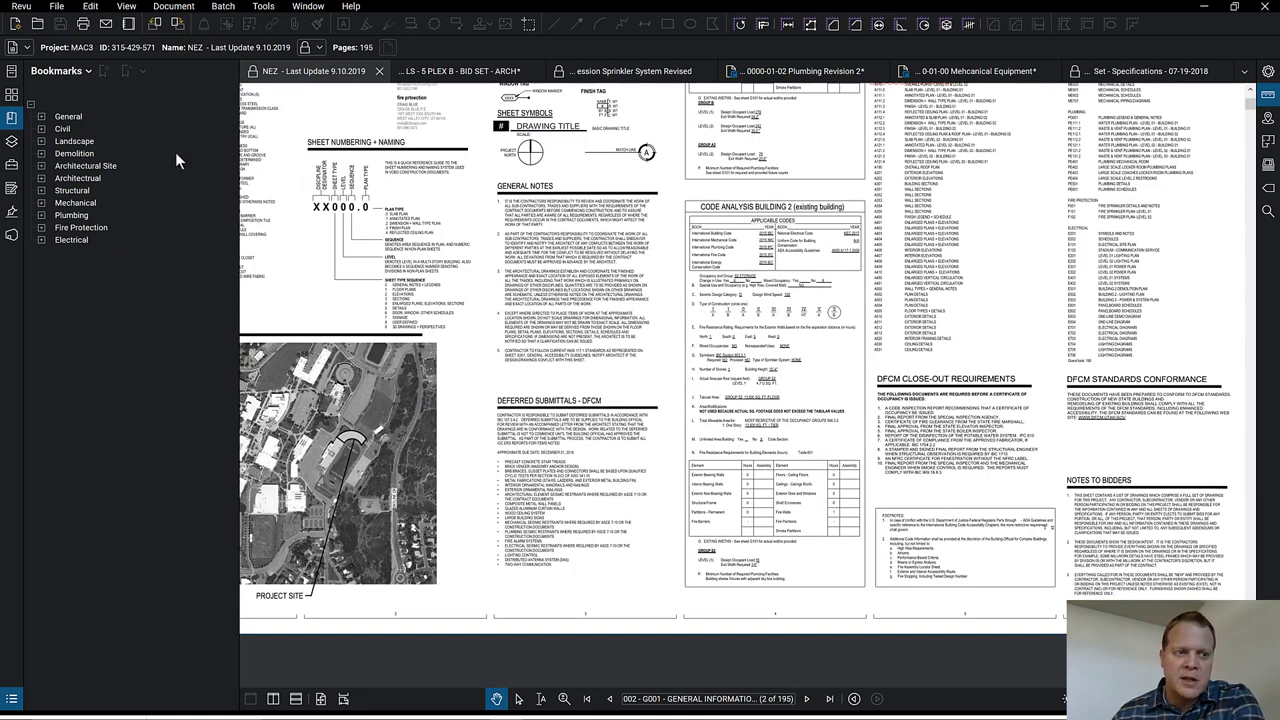
# - Expand the General bookmarks and step through G201, G202 and G101 to reach sheet G204
pyautogui.click(40, 116)
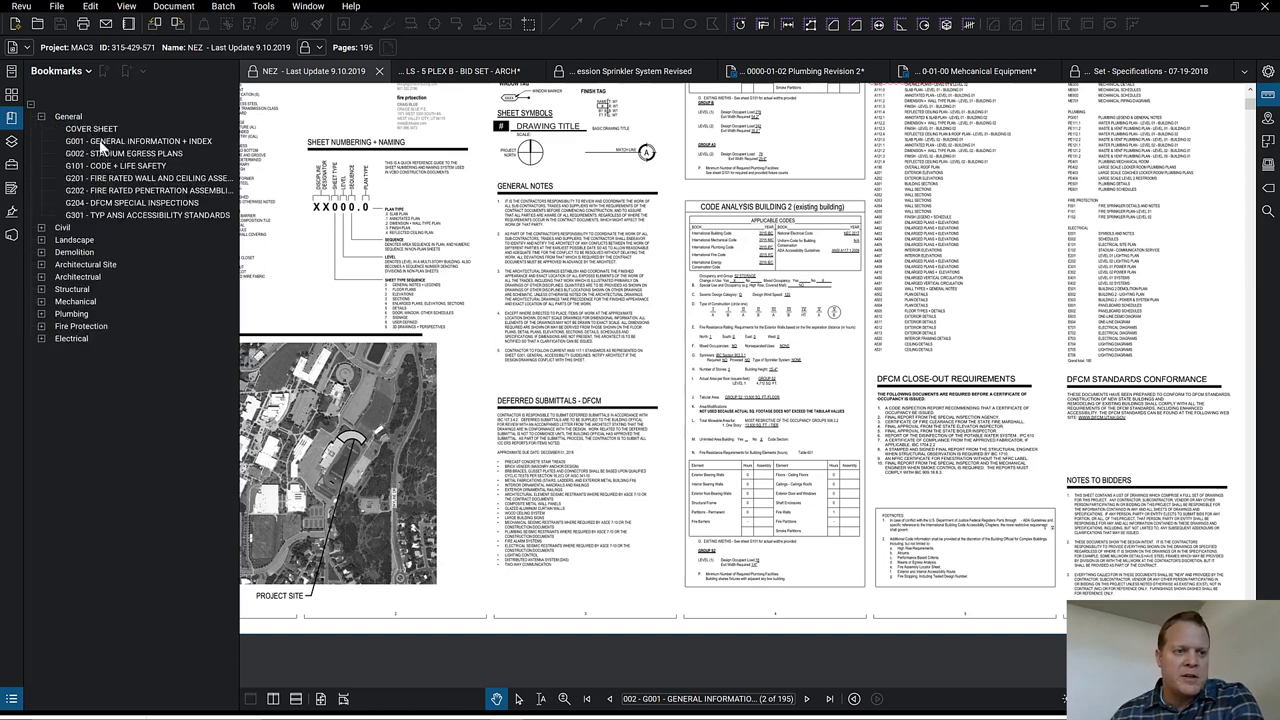
pyautogui.click(110, 179)
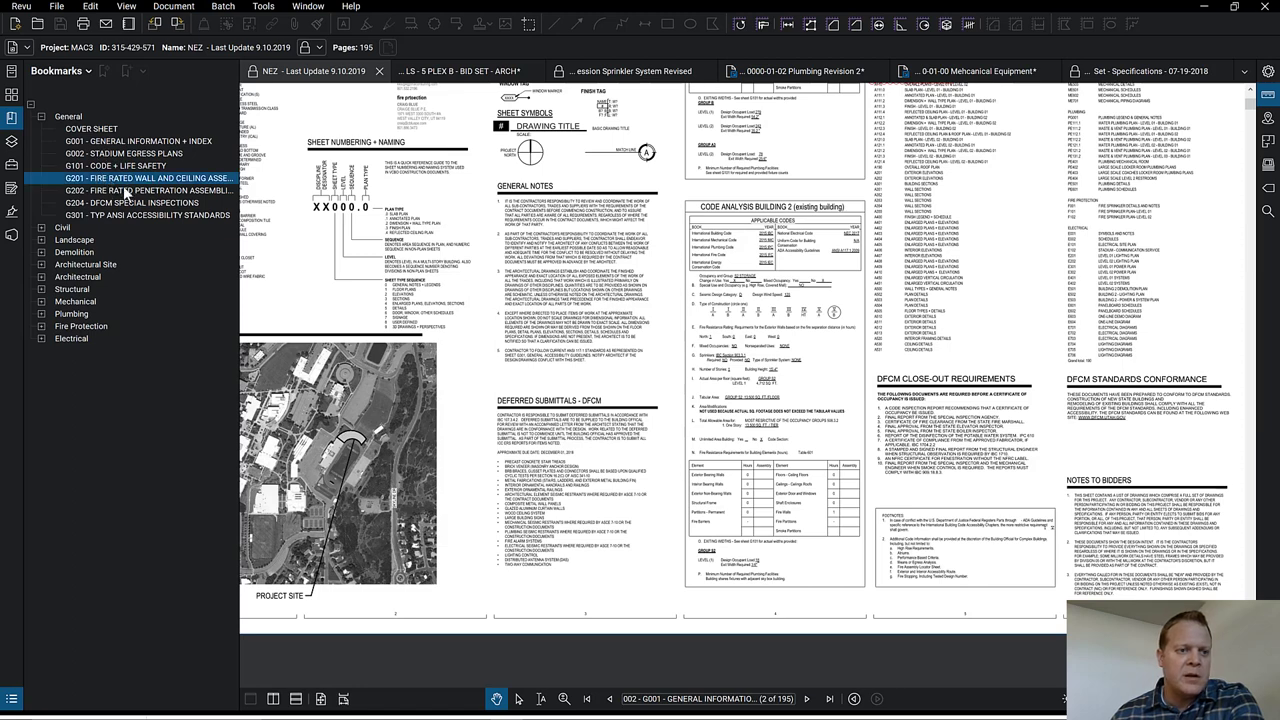
pyautogui.click(119, 192)
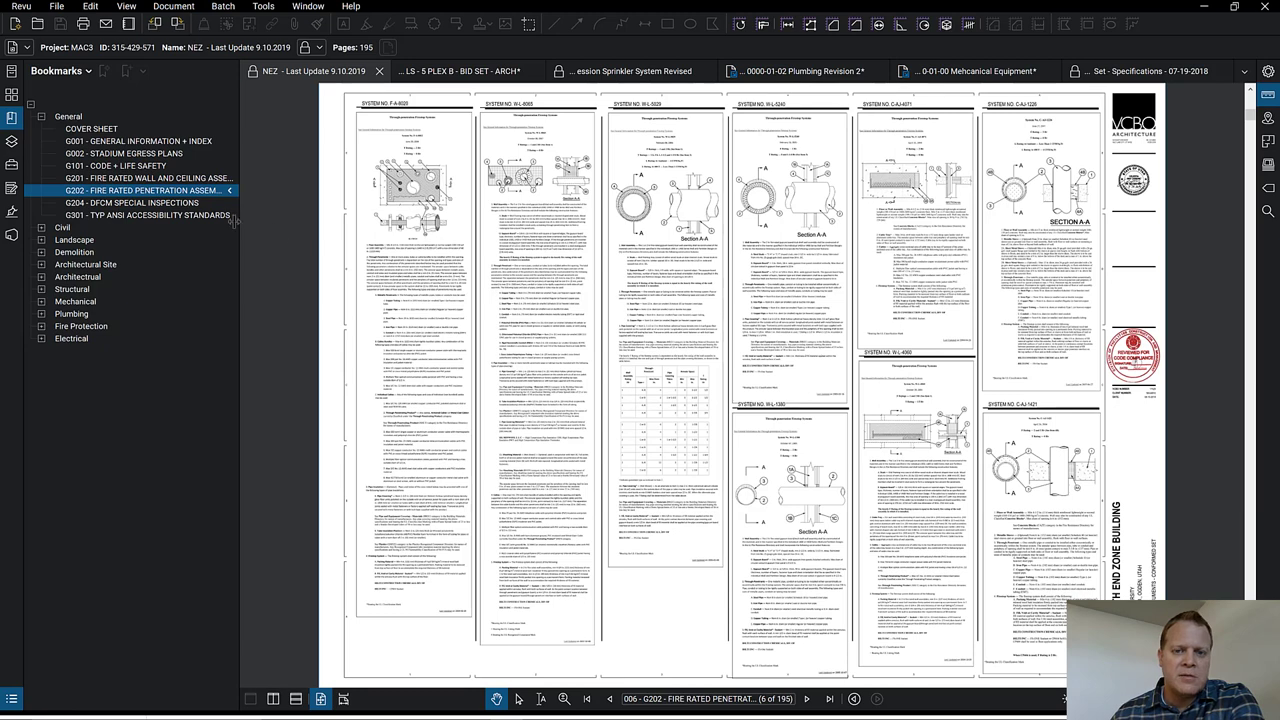
pyautogui.click(97, 180)
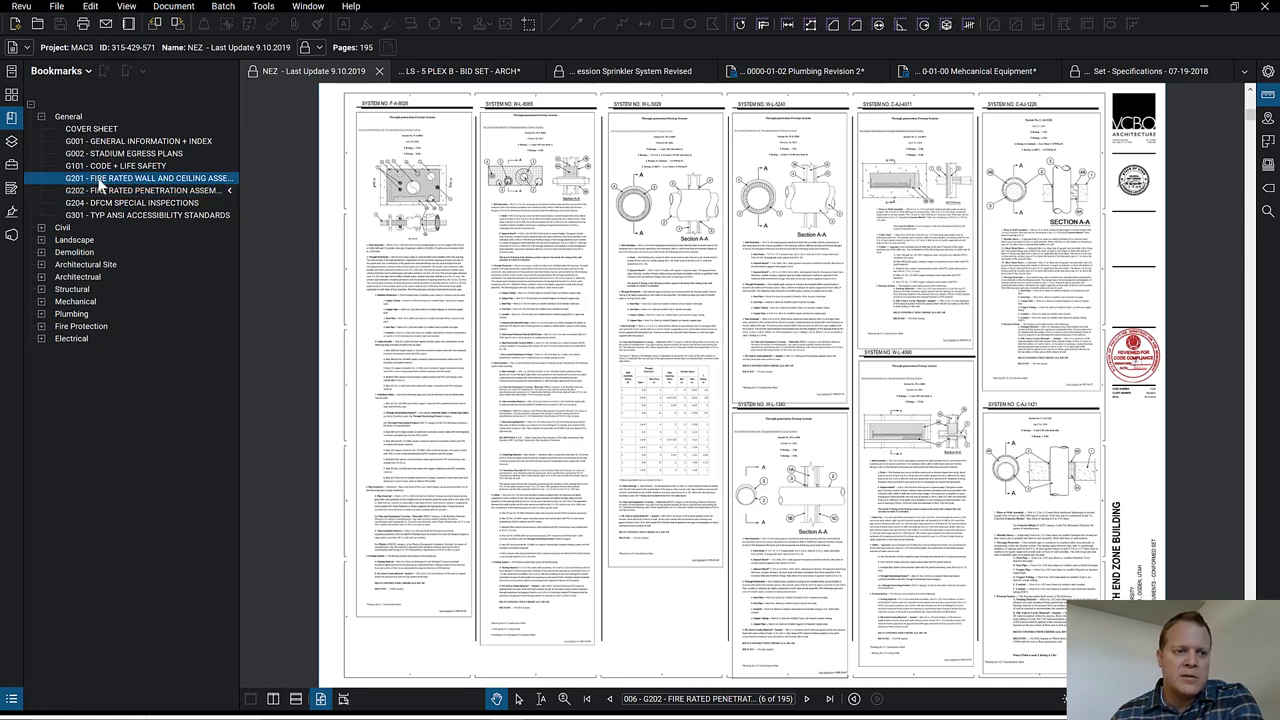
pyautogui.press('Up')
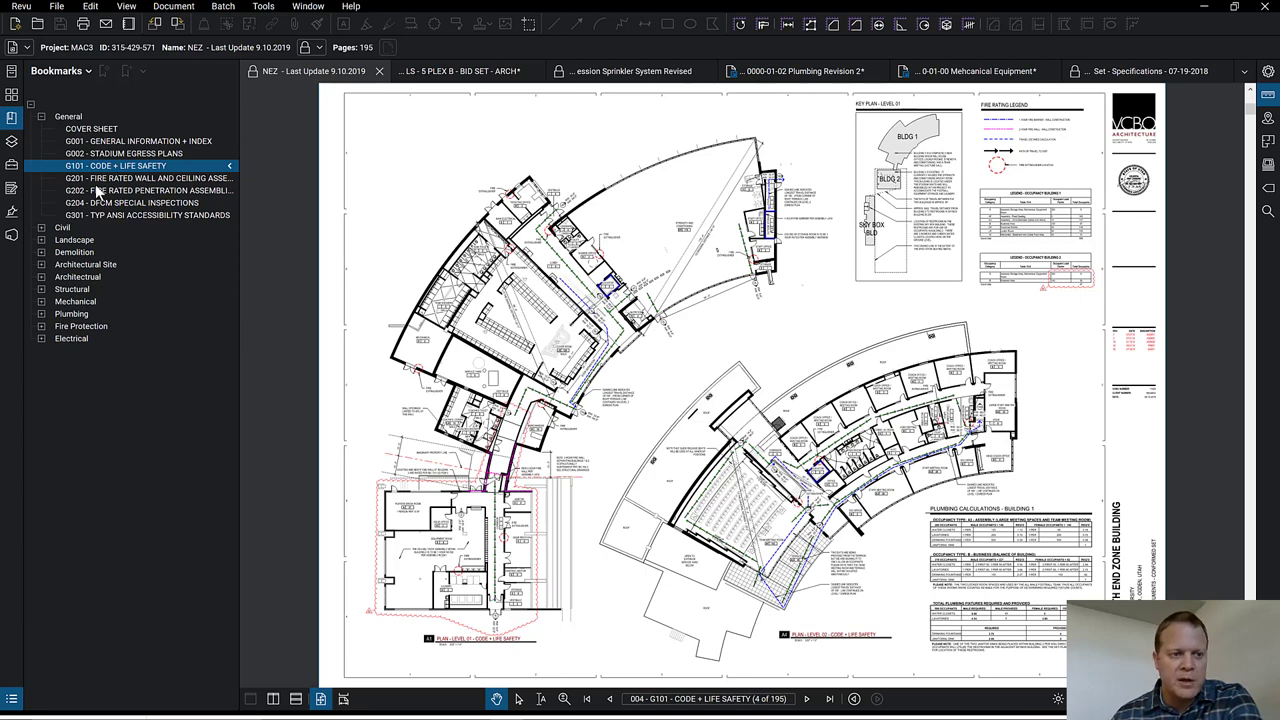
pyautogui.press('Down')
pyautogui.press('Down')
pyautogui.press('Down')
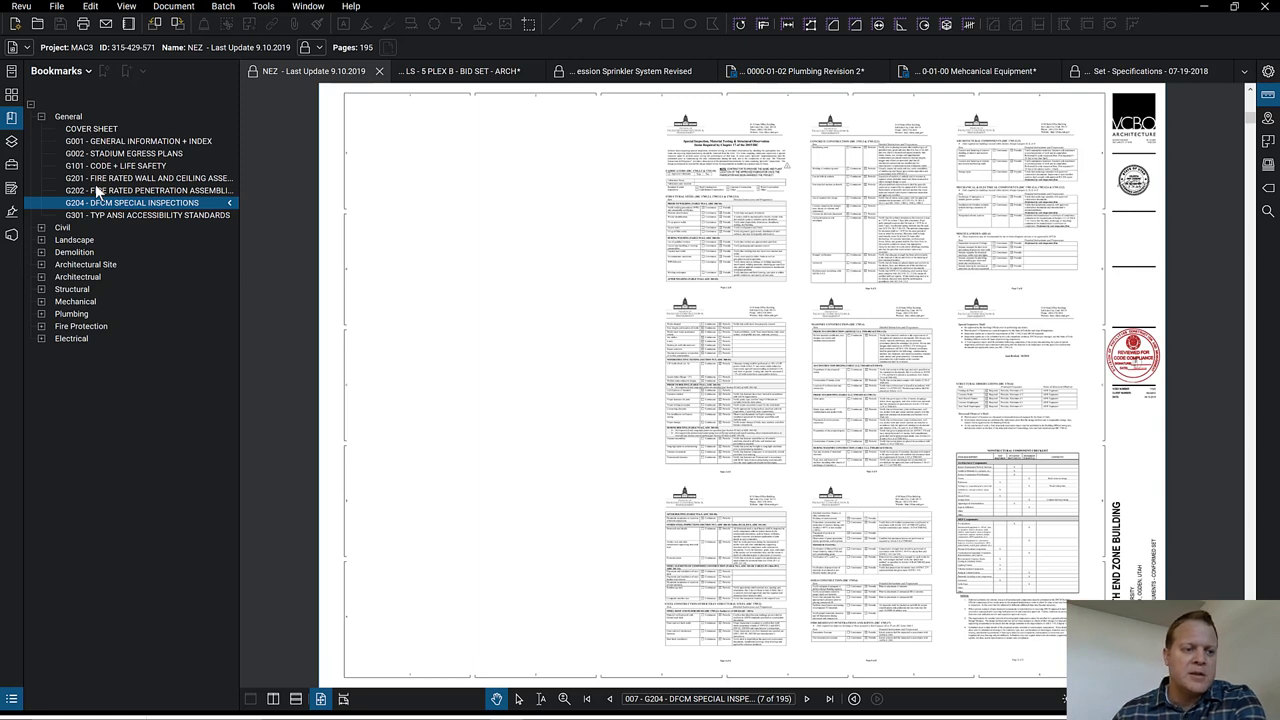
# - Open the MG001 mechanical legend sheet and zoom and pan to its general notes
pyautogui.click(41, 300)
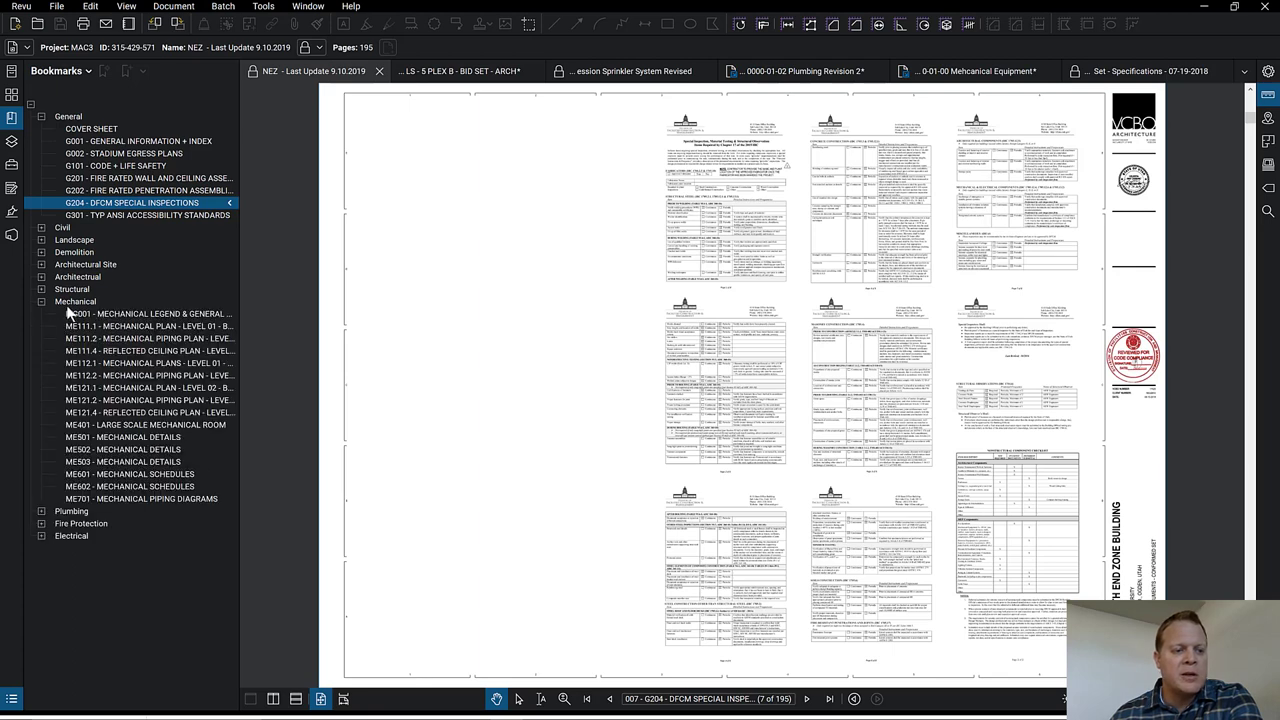
pyautogui.click(77, 316)
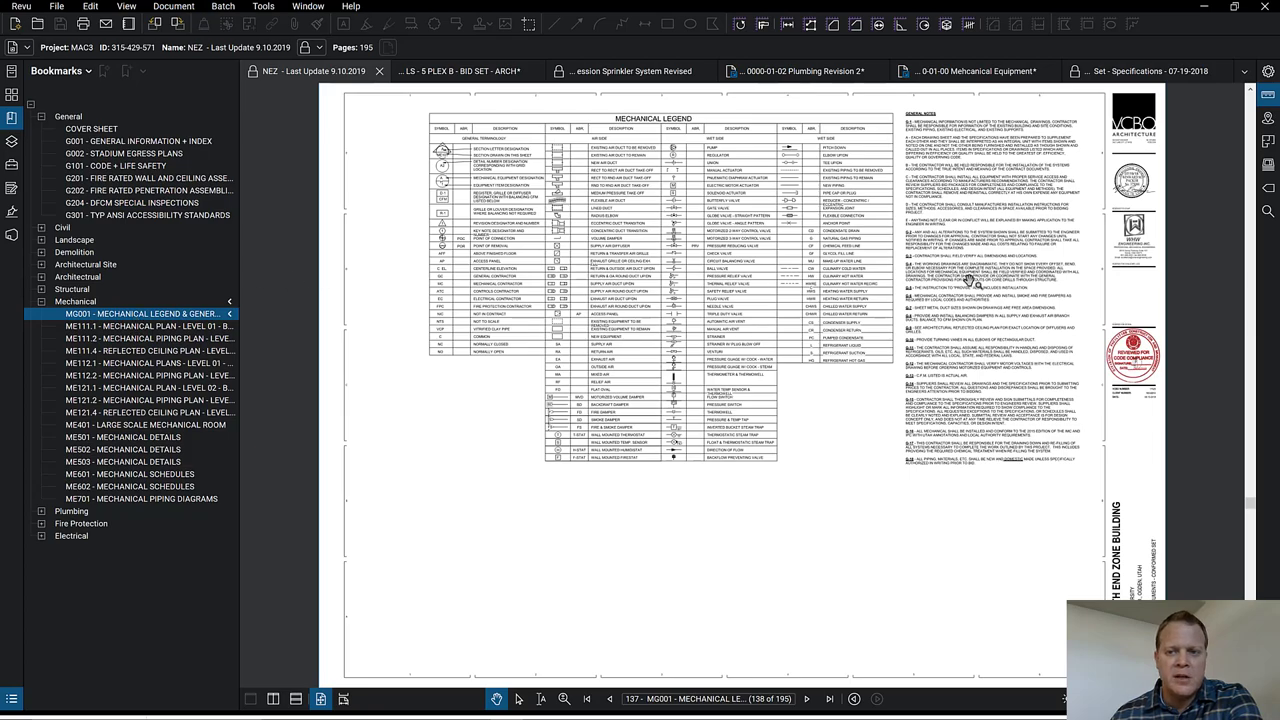
pyautogui.scroll(3, 1047, 258)
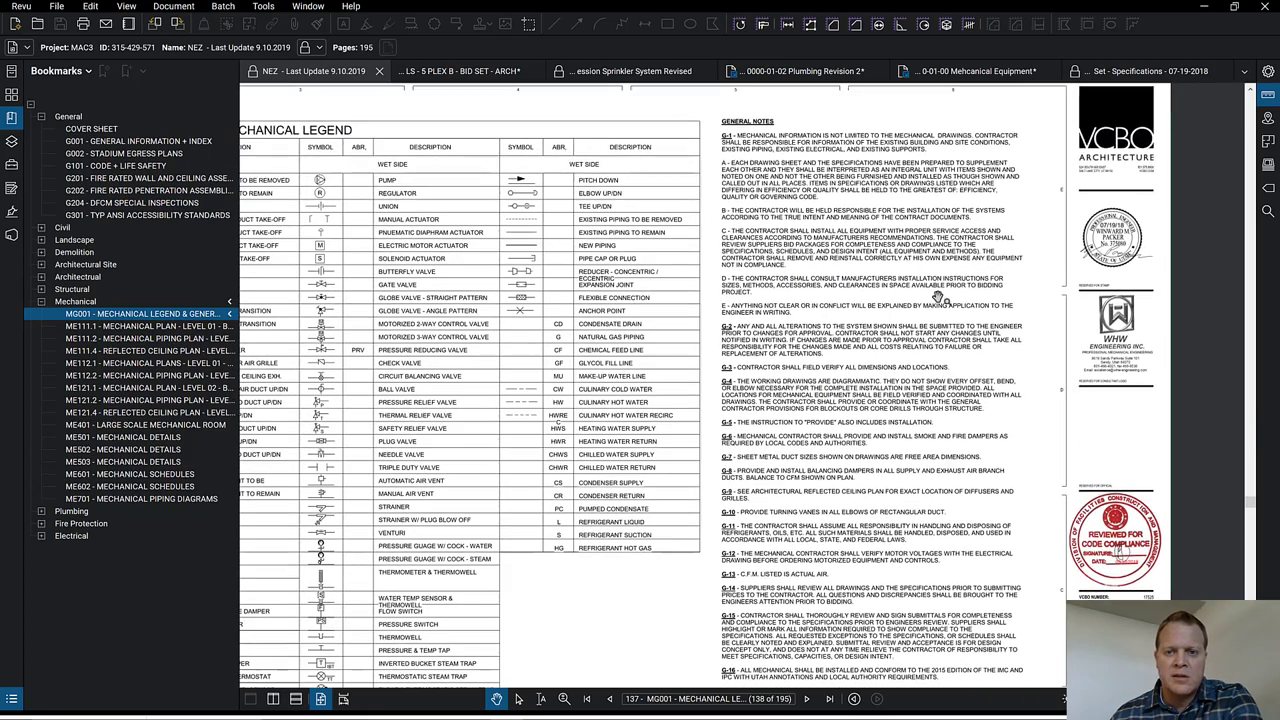
pyautogui.moveTo(881, 267); pyautogui.dragTo(760, 140)
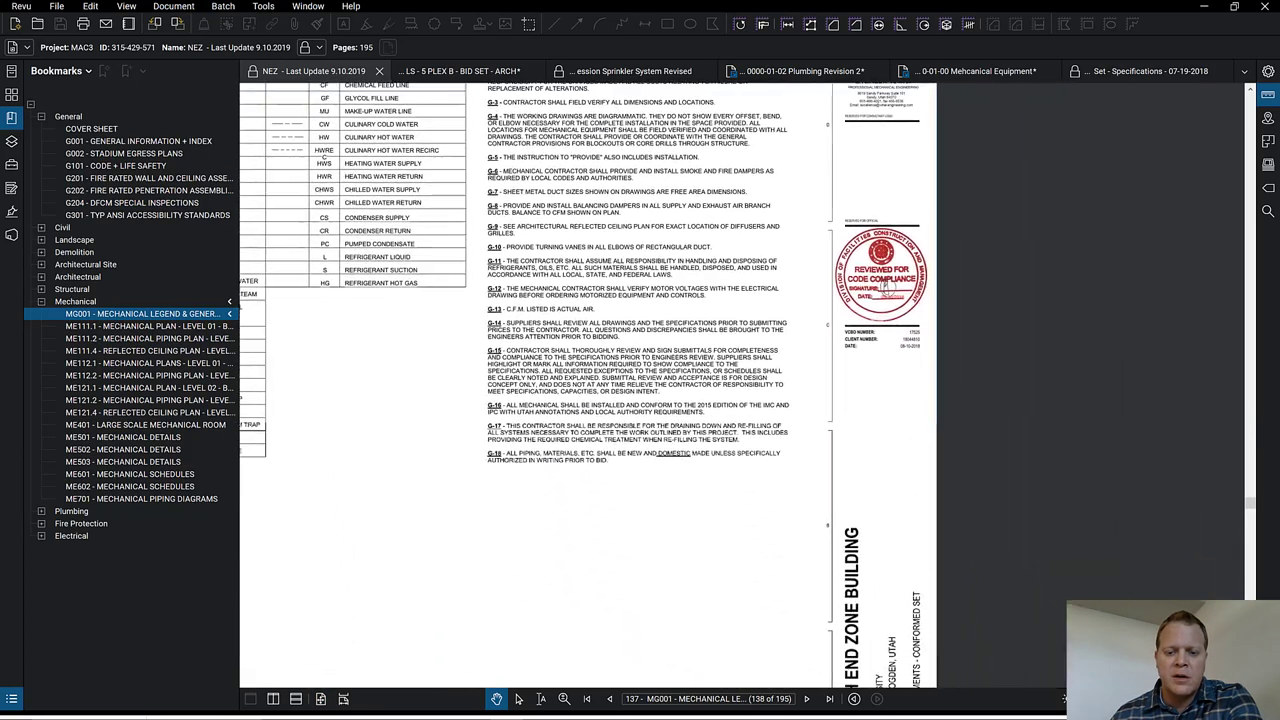
pyautogui.scroll(-3, 780, 466)
pyautogui.scroll(3, 780, 466)
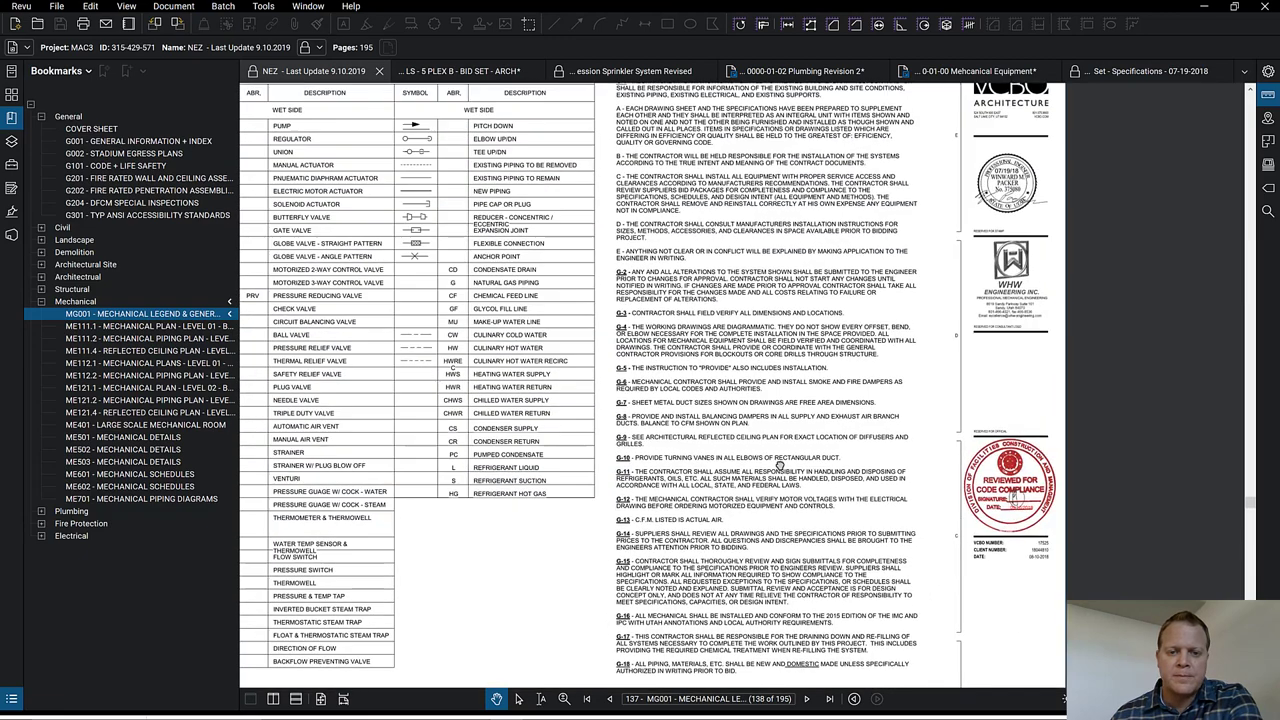
pyautogui.scroll(2, 780, 466)
# - View the PG001 plumbing legend, then open E001 Symbols and Notes under Electrical
pyautogui.click(41, 511)
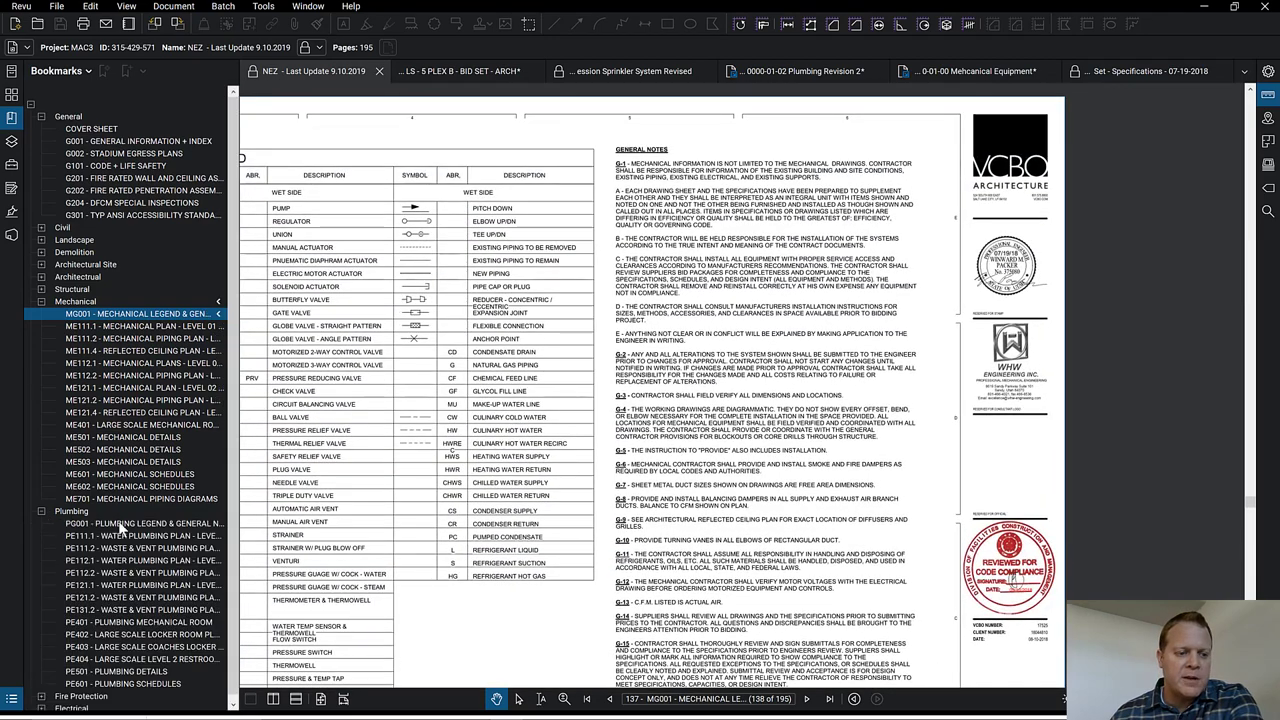
pyautogui.click(148, 521)
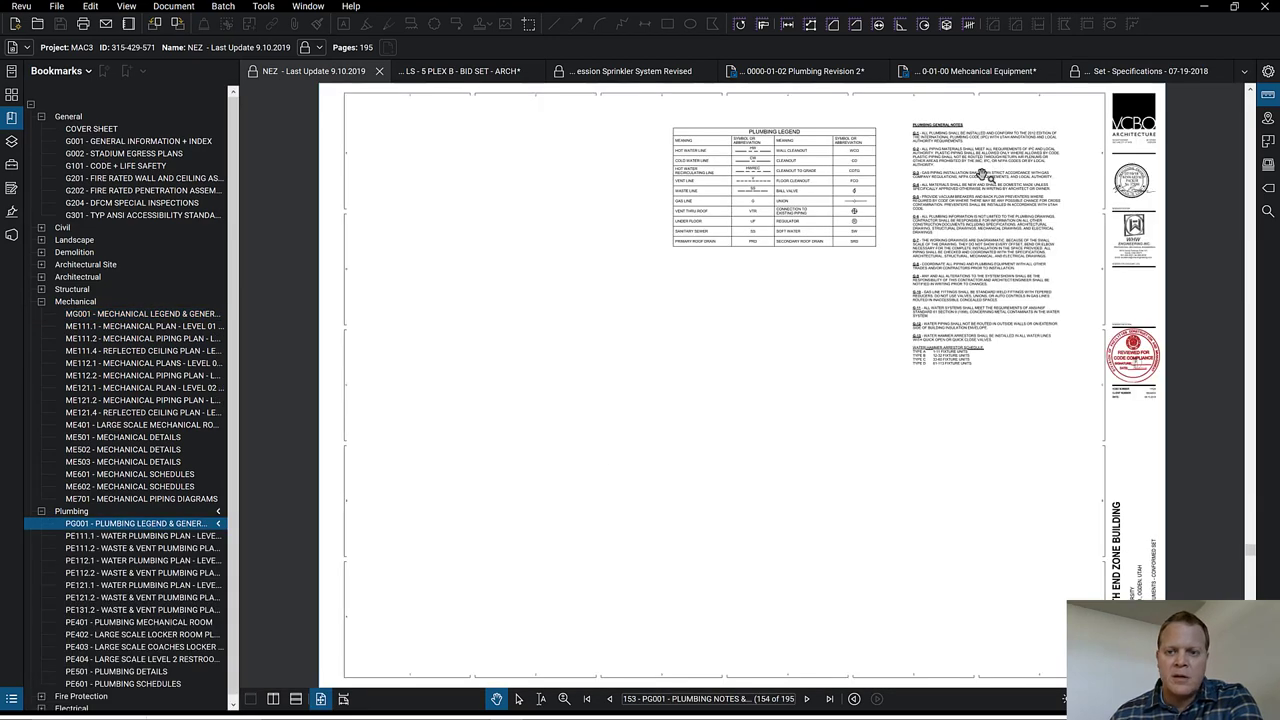
pyautogui.click(41, 511)
pyautogui.click(41, 536)
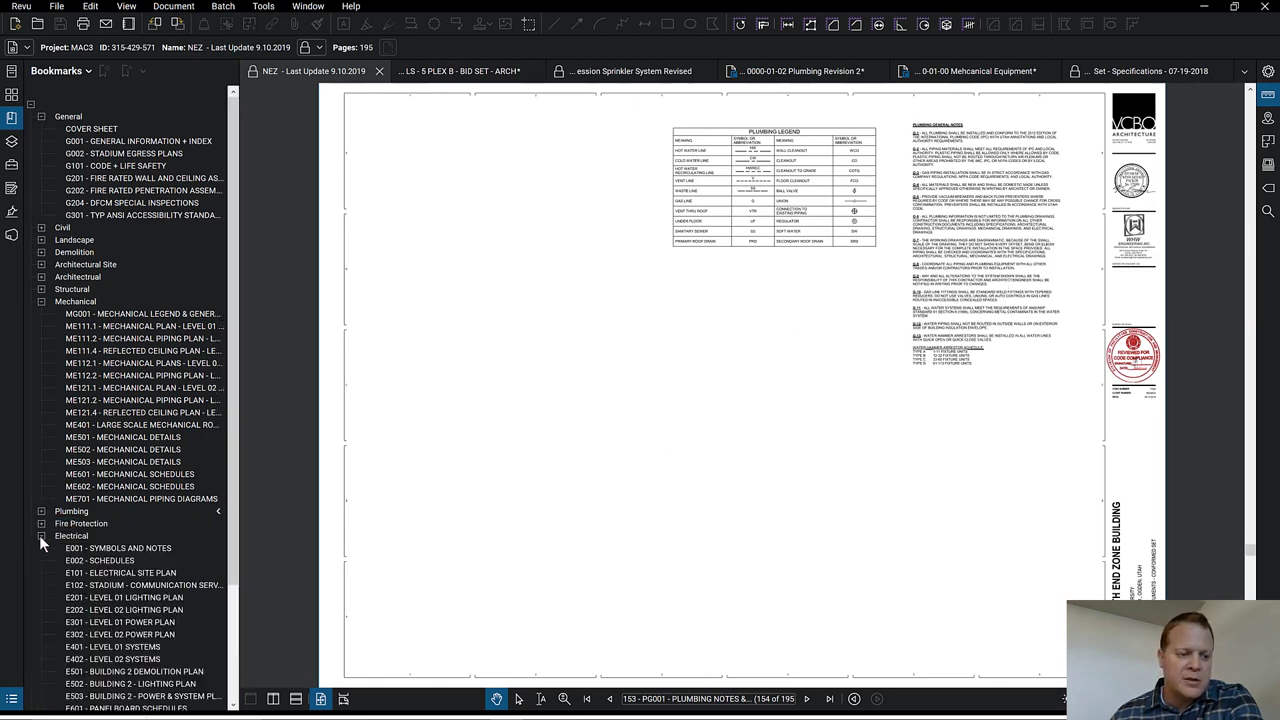
pyautogui.click(103, 549)
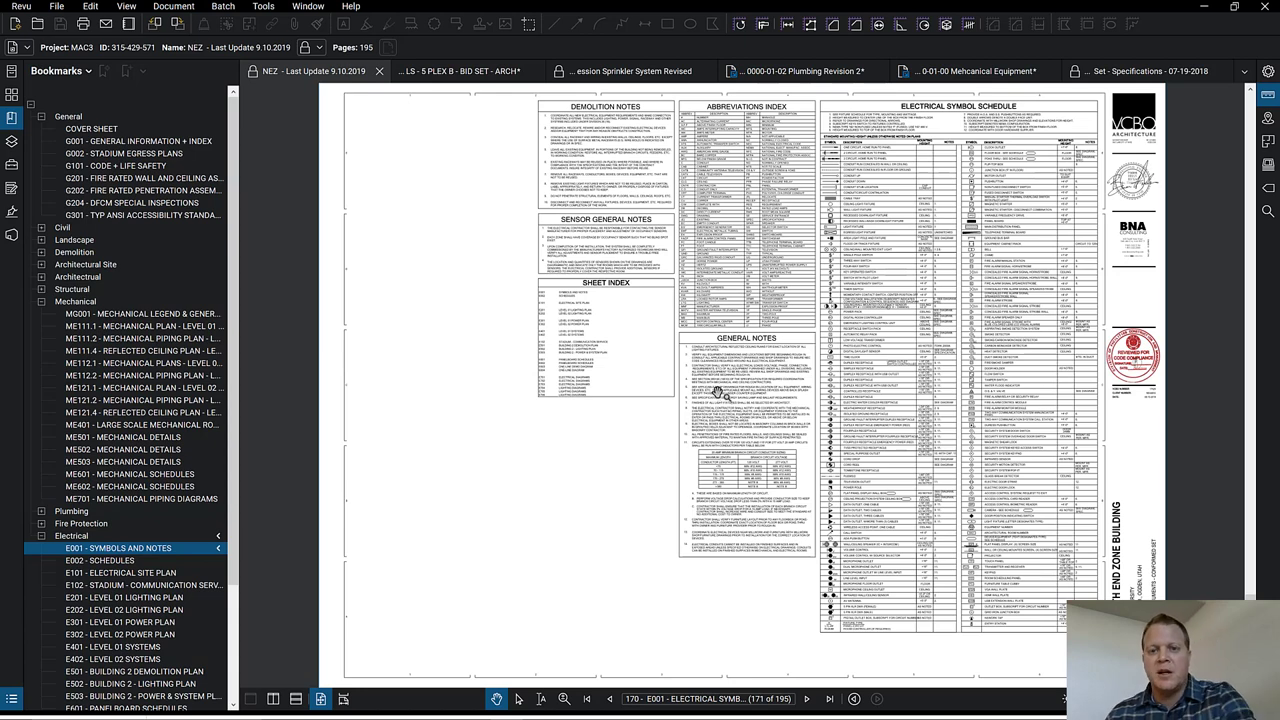
# - In the Architectural bookmarks, view A111.1, A111.4 and A121.0, then open A121.1 Level 02 plan
pyautogui.click(41, 536)
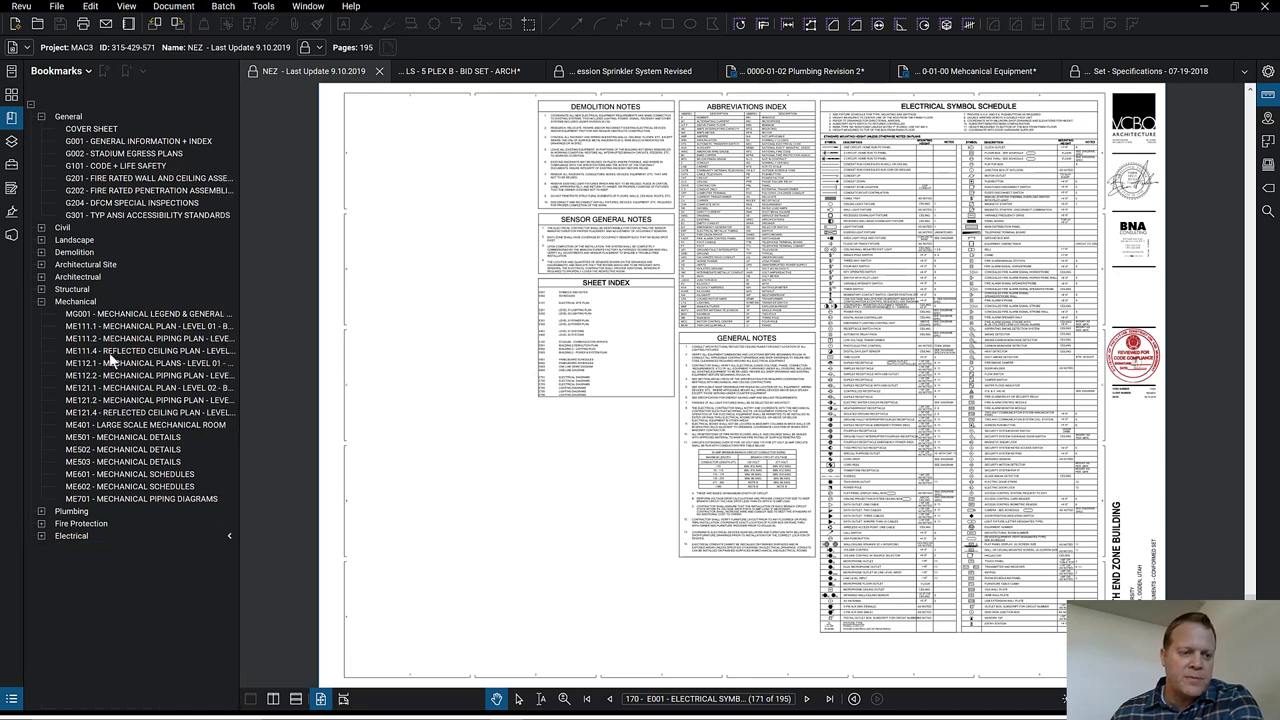
pyautogui.click(41, 276)
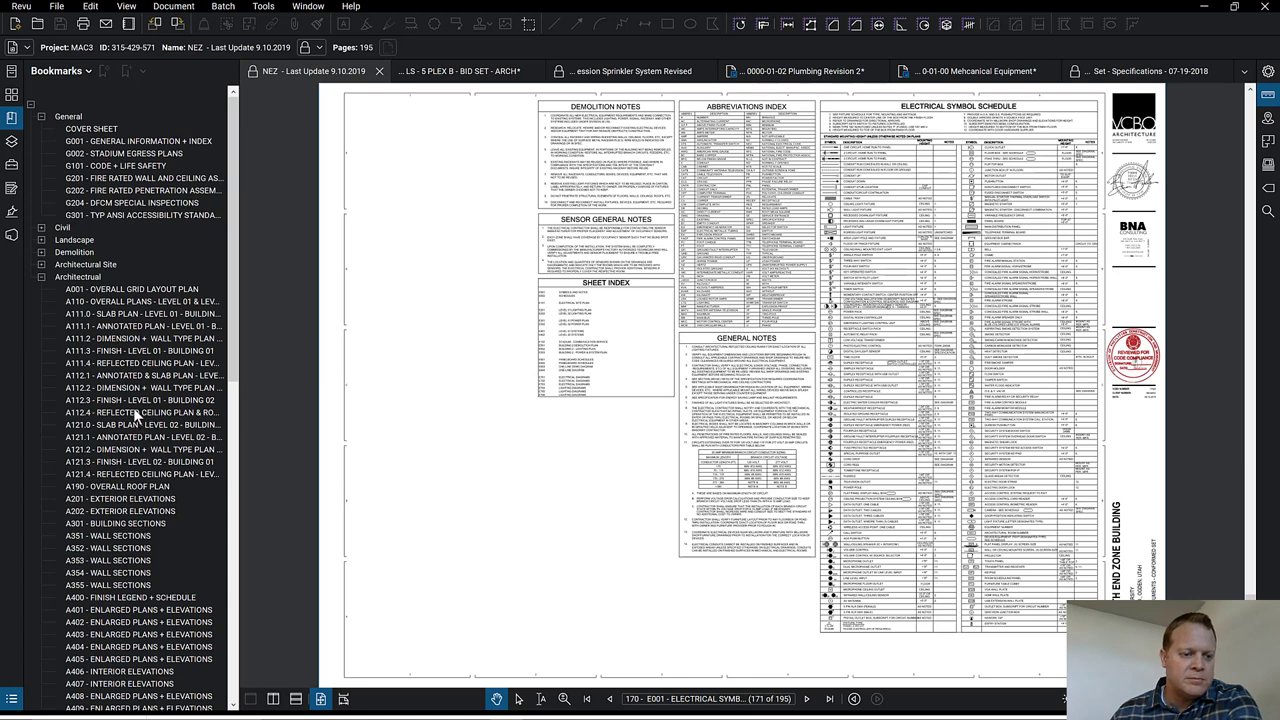
pyautogui.click(152, 327)
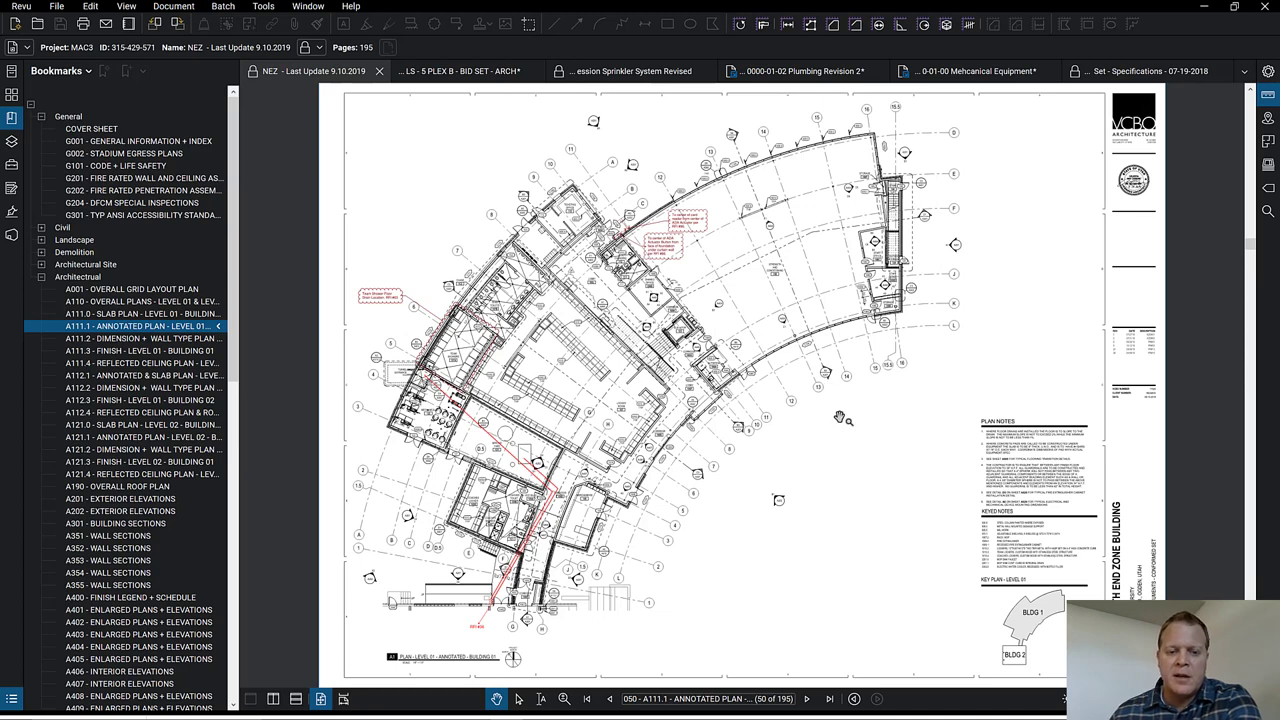
pyautogui.moveTo(840, 418); pyautogui.dragTo(851, 425)
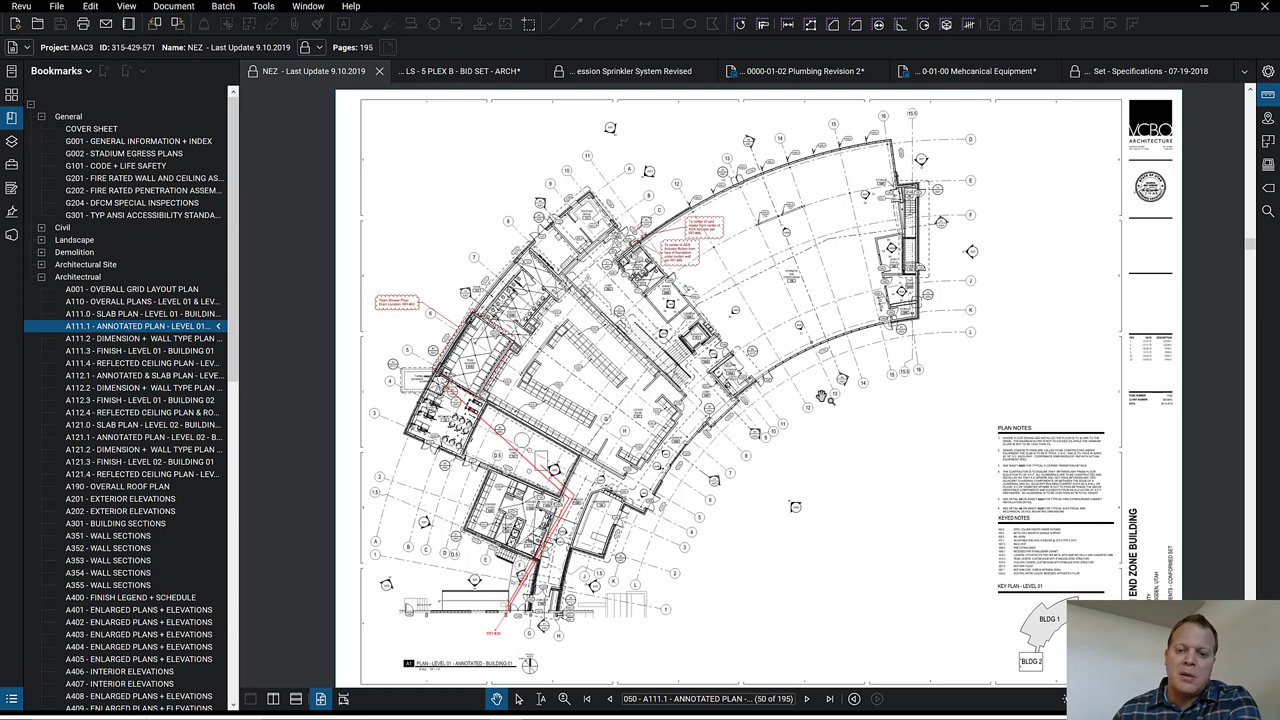
pyautogui.click(127, 365)
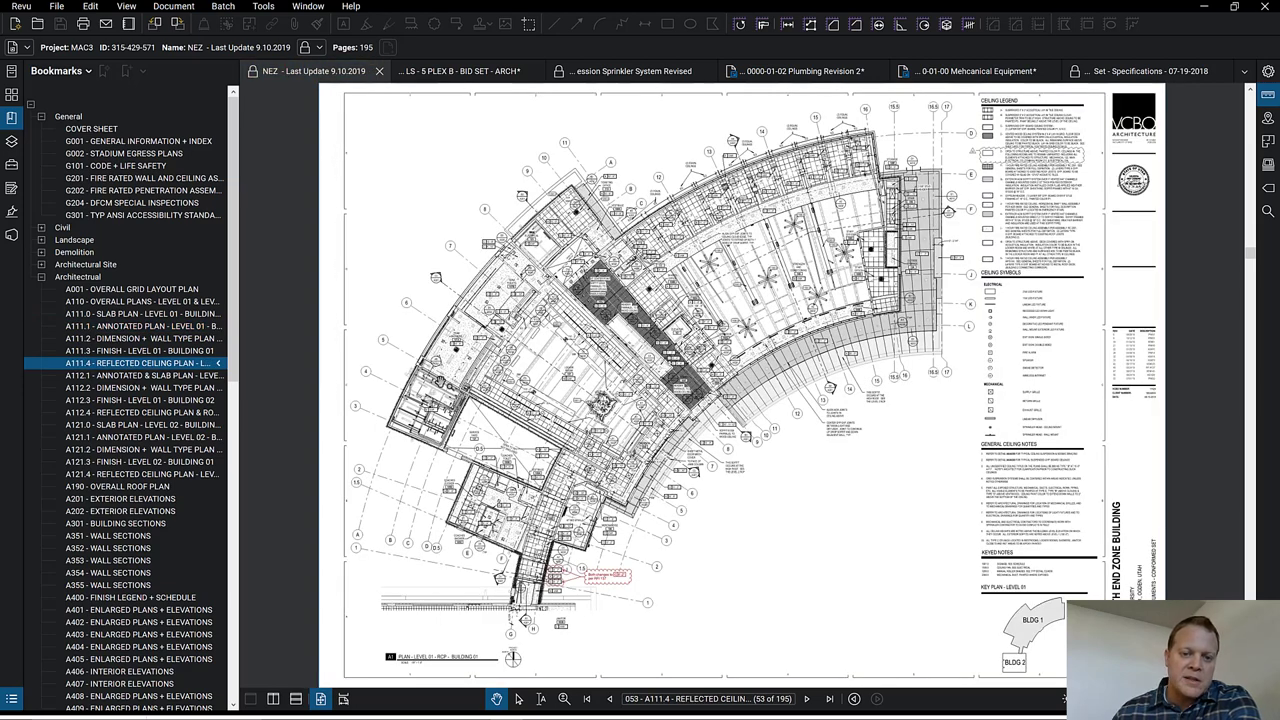
pyautogui.click(127, 428)
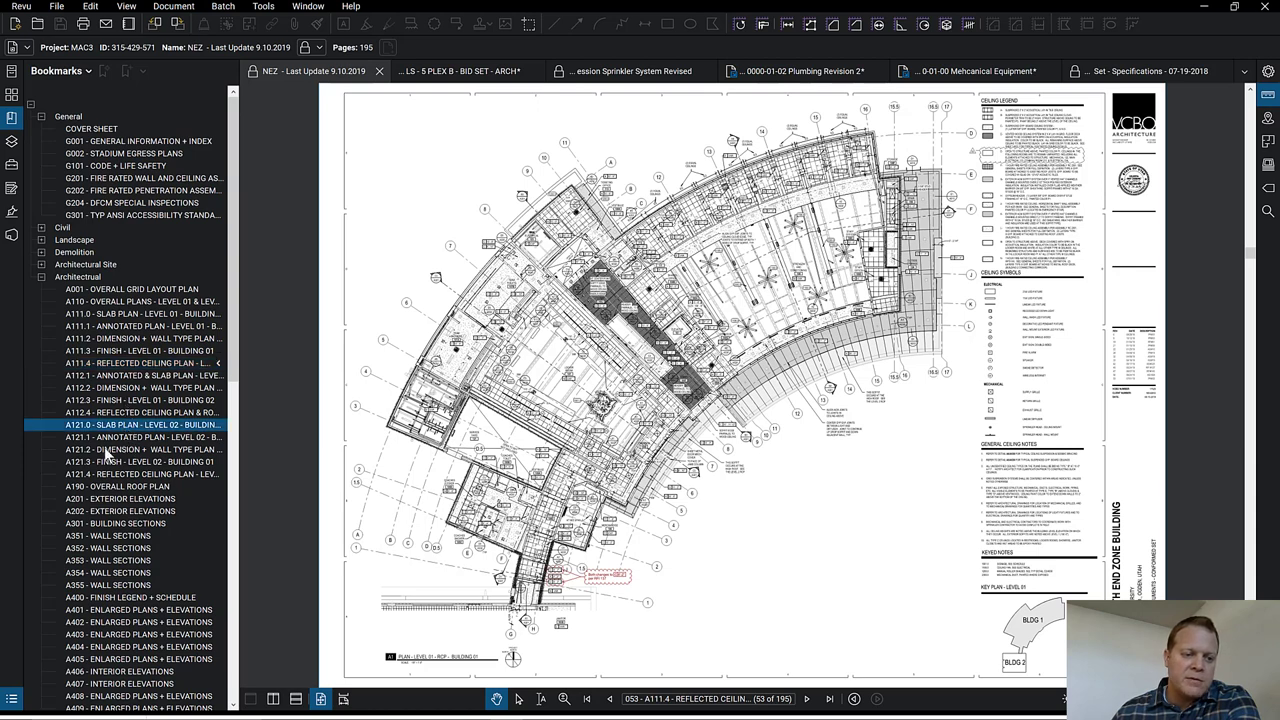
pyautogui.click(112, 438)
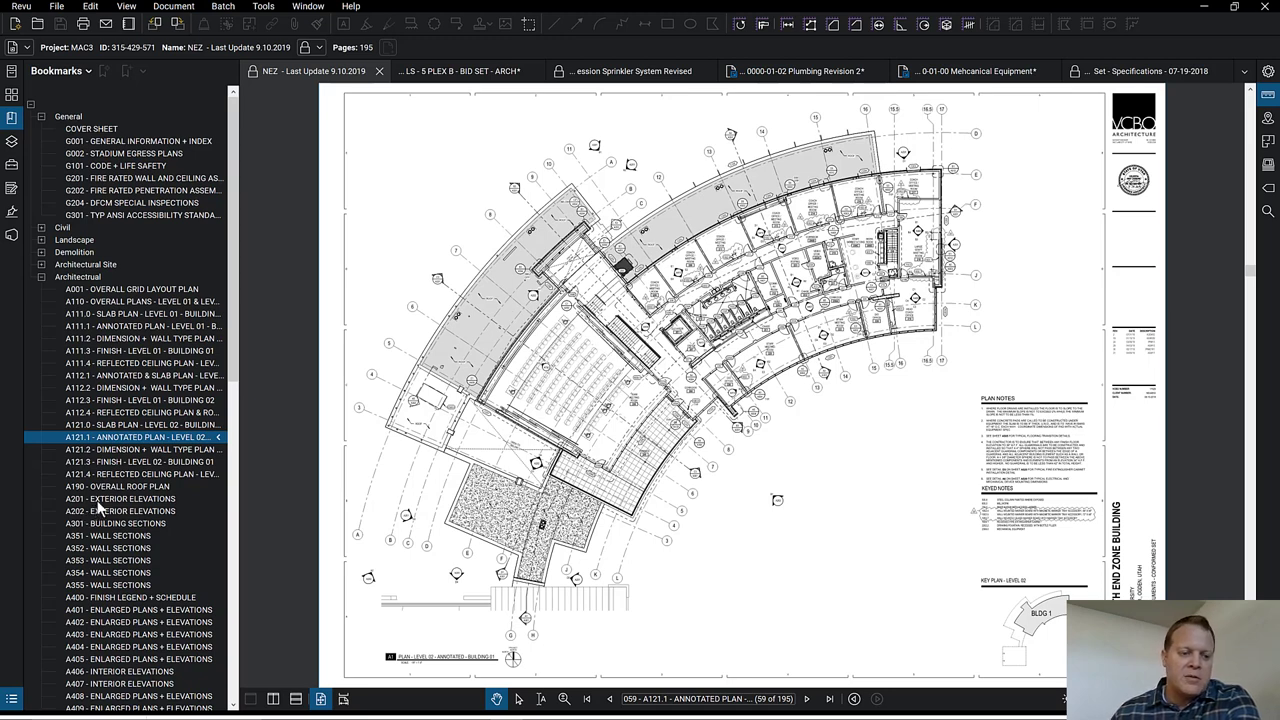
# - Open the A201 Exterior Elevations sheet and centre the D4 partial east elevation
pyautogui.click(98, 499)
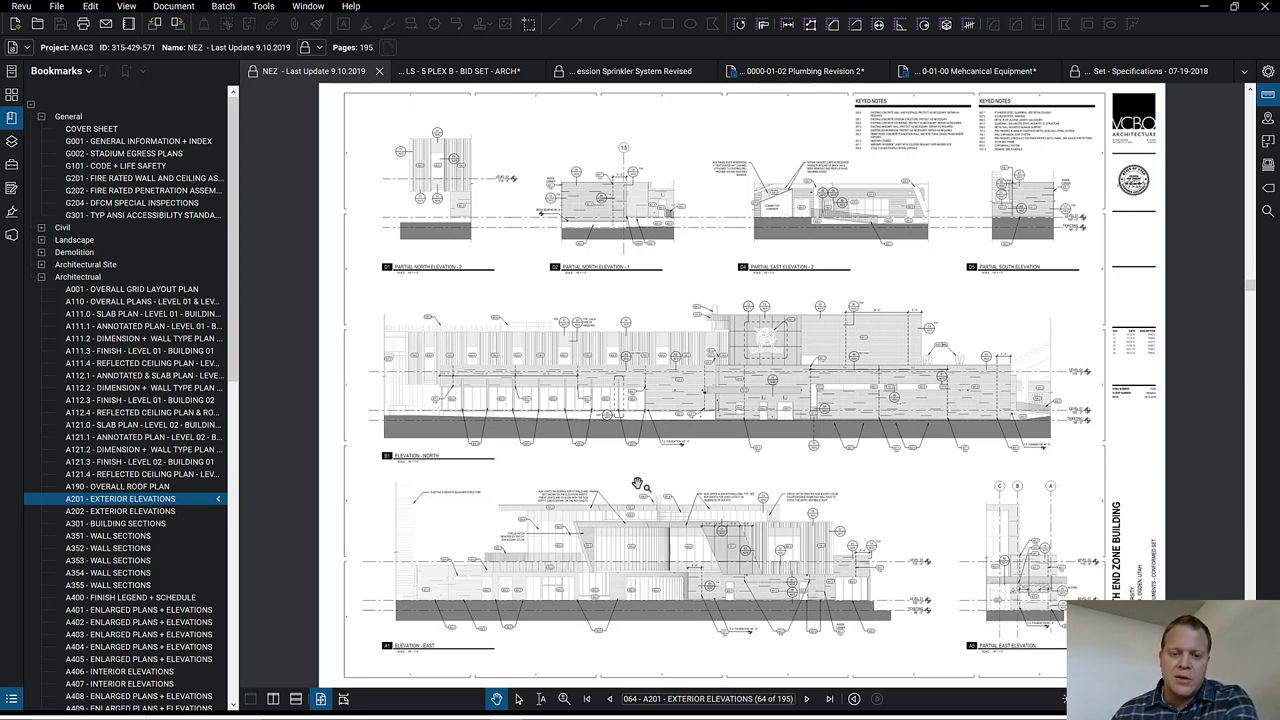
pyautogui.scroll(3, 555, 358)
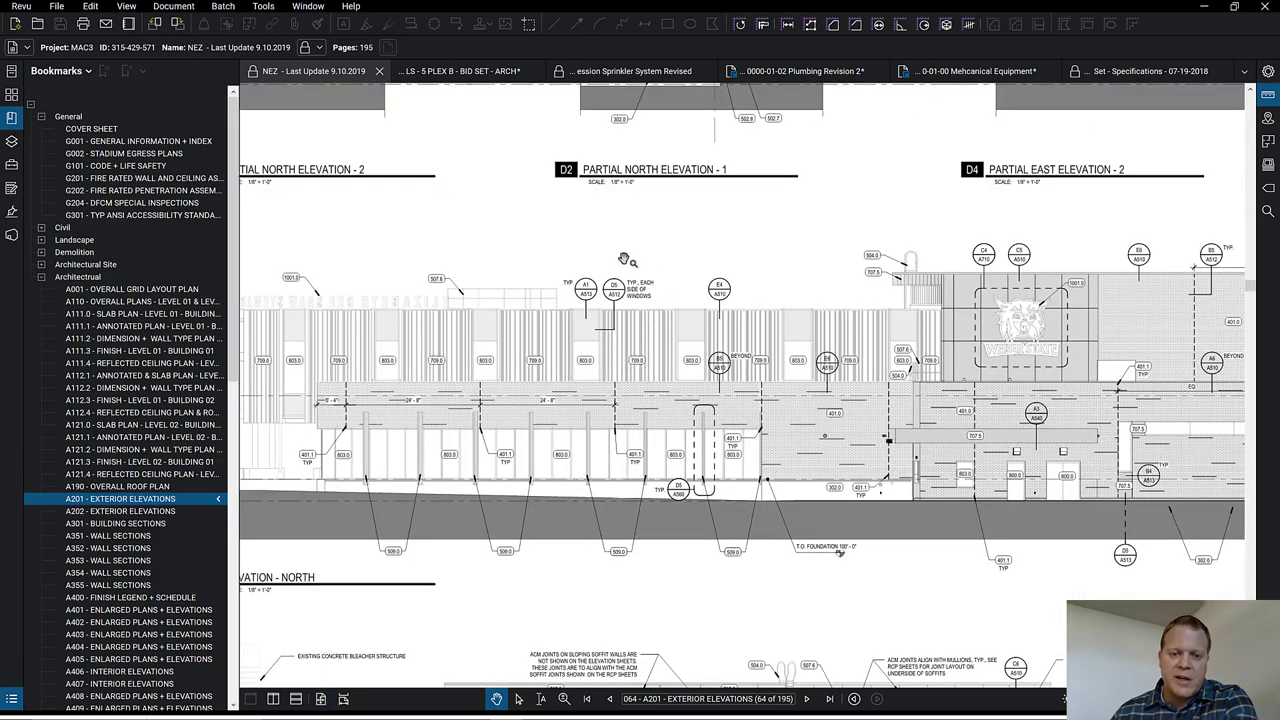
pyautogui.scroll(-2, 624, 260)
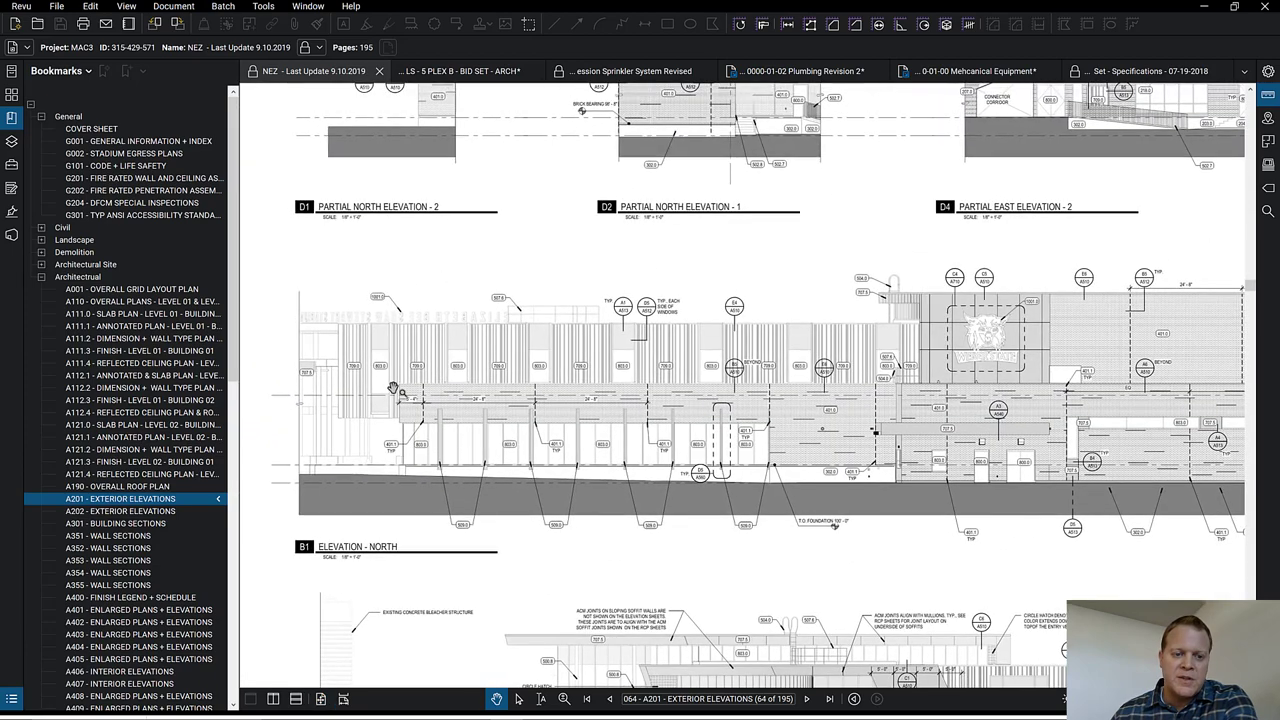
pyautogui.scroll(2, 394, 390)
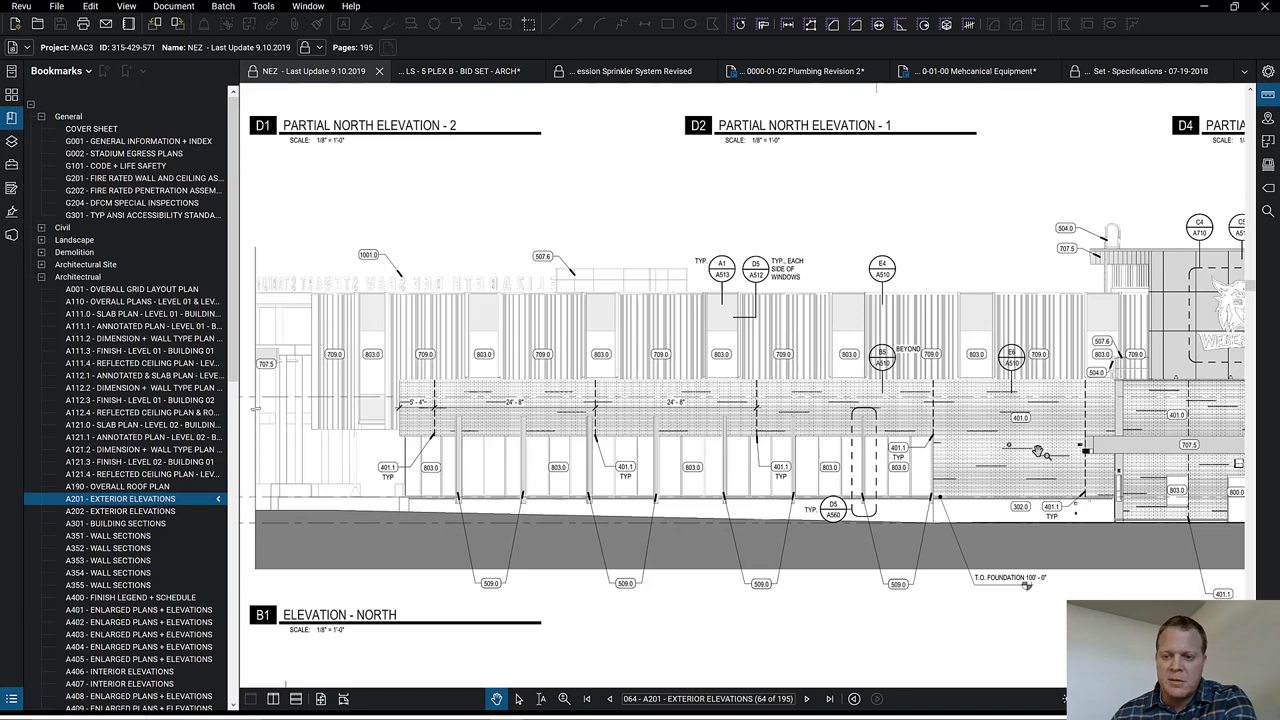
pyautogui.moveTo(1040, 452); pyautogui.dragTo(883, 451)
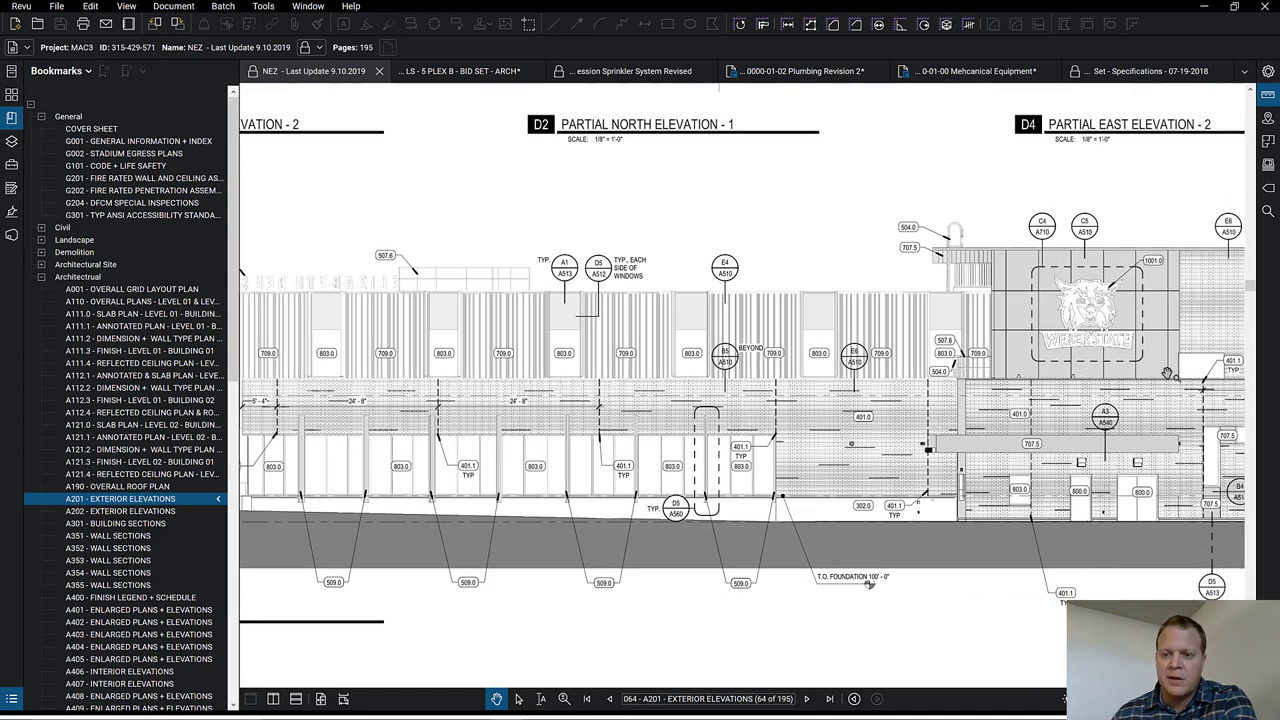
pyautogui.moveTo(1156, 362)
pyautogui.mouseDown()
pyautogui.moveTo(1028, 342)
pyautogui.moveTo(797, 381)
pyautogui.mouseUp()
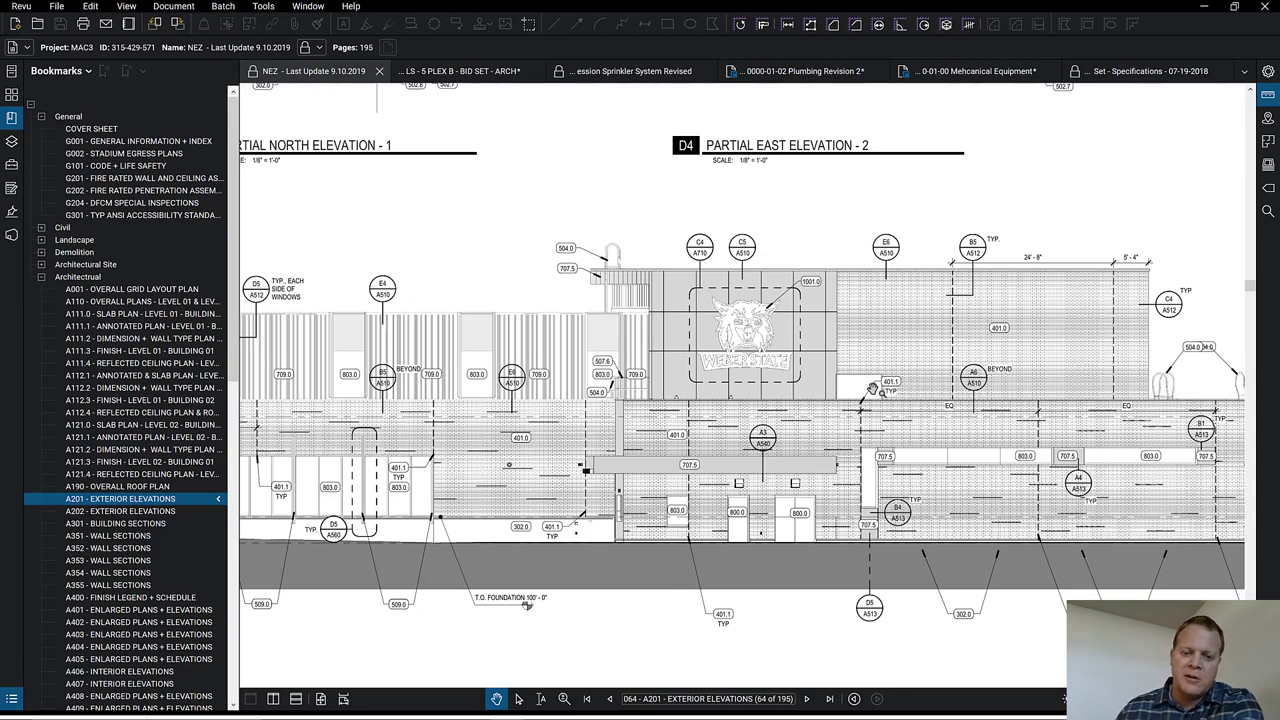
# - Zoom in and out across the D1, D2 and D4 elevations to inspect them closely
pyautogui.scroll(-4, 607, 503)
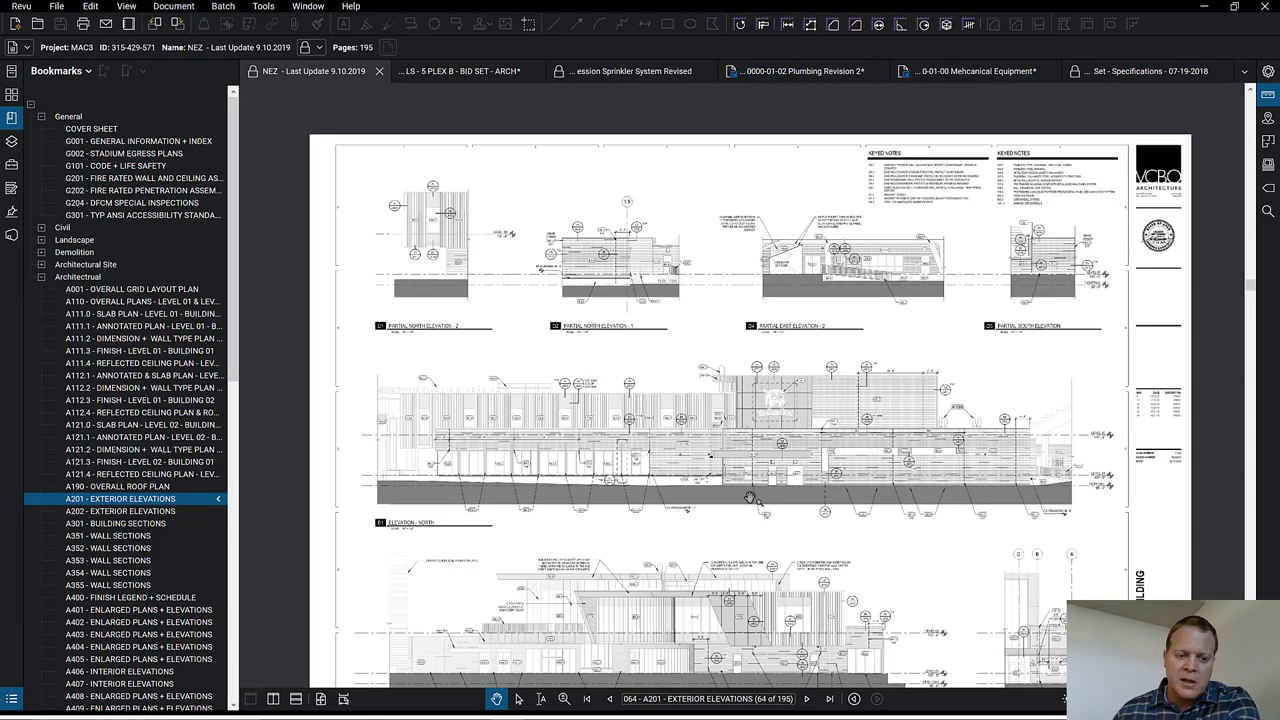
pyautogui.scroll(3, 410, 530)
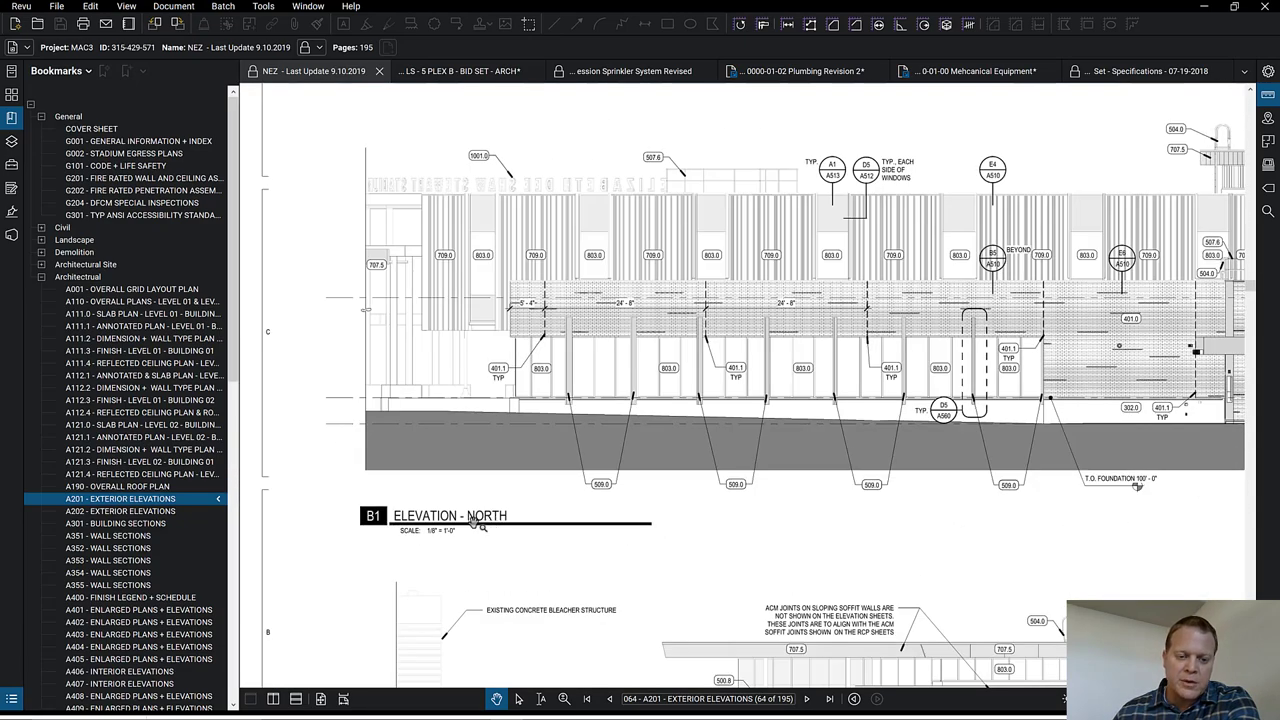
pyautogui.scroll(-1, 476, 524)
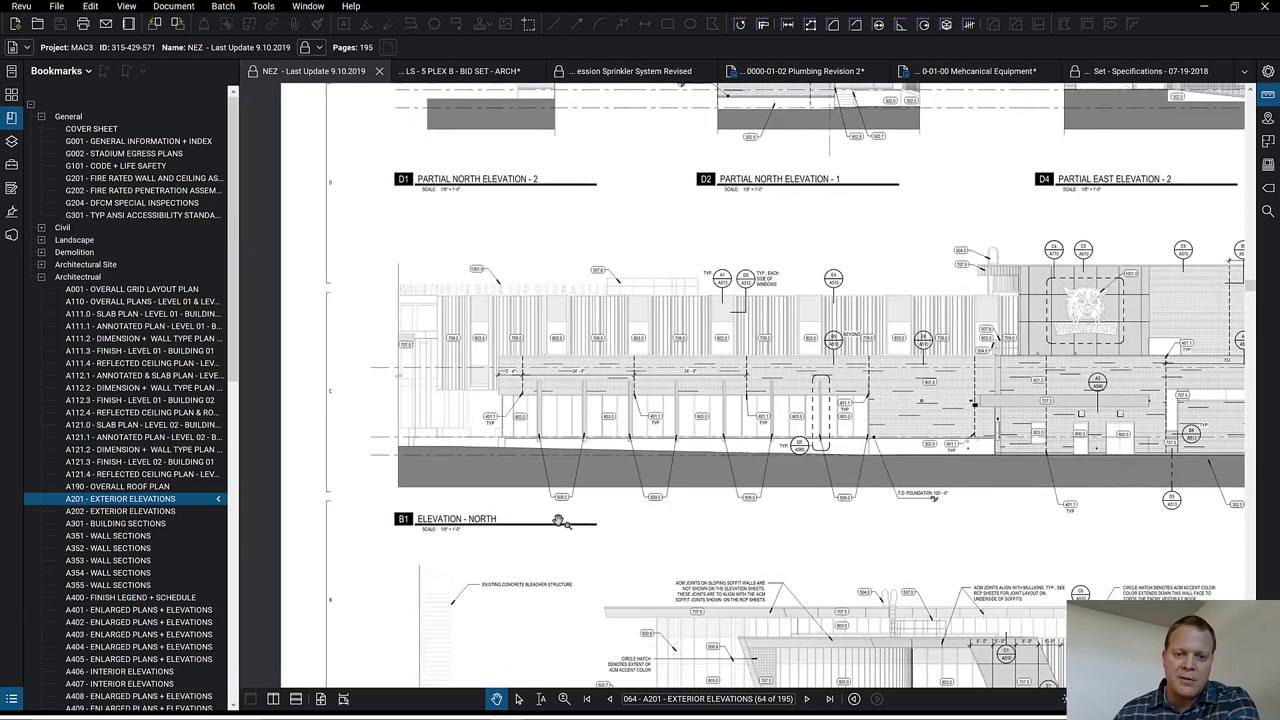
pyautogui.moveTo(627, 517); pyautogui.dragTo(466, 564)
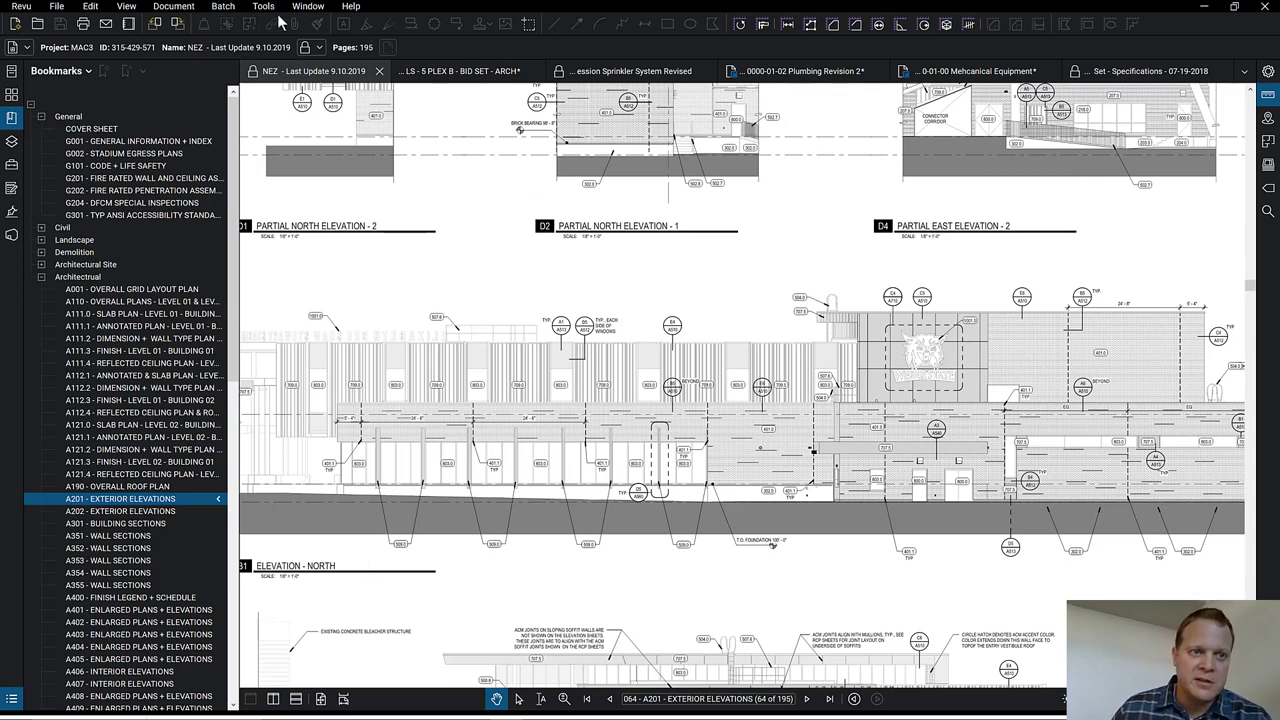
pyautogui.scroll(-2, 362, 450)
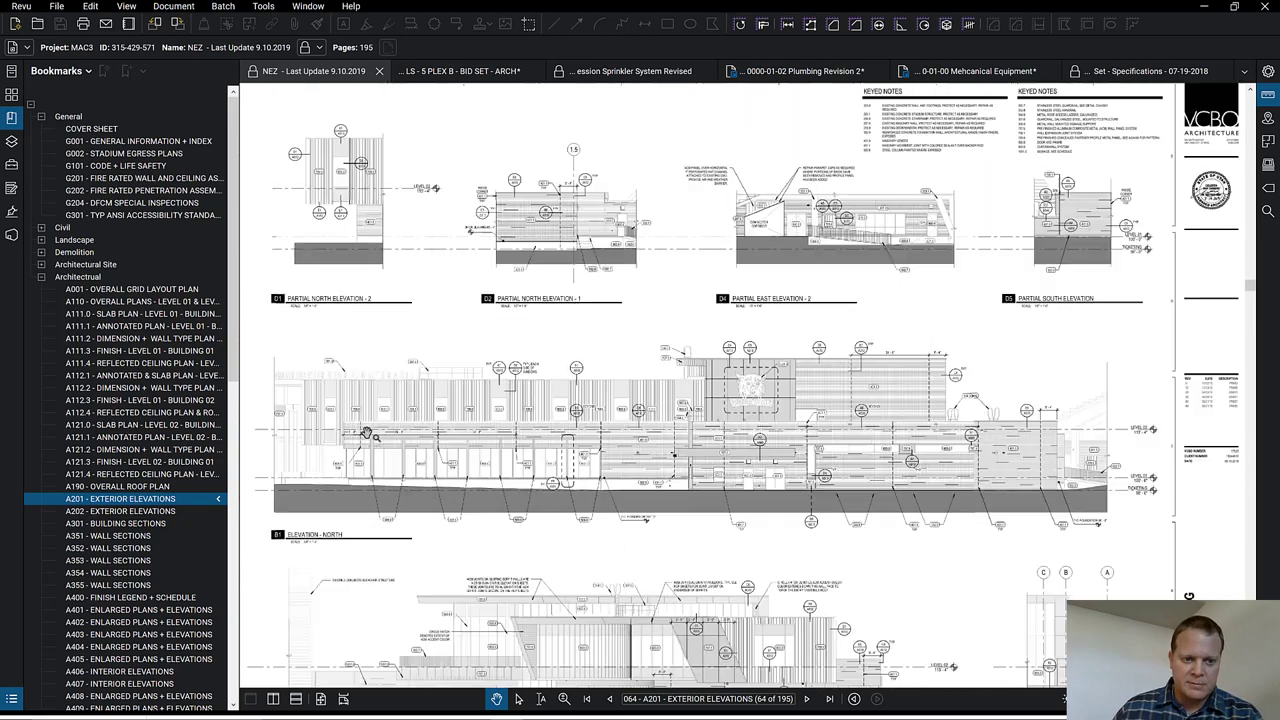
pyautogui.scroll(2, 320, 560)
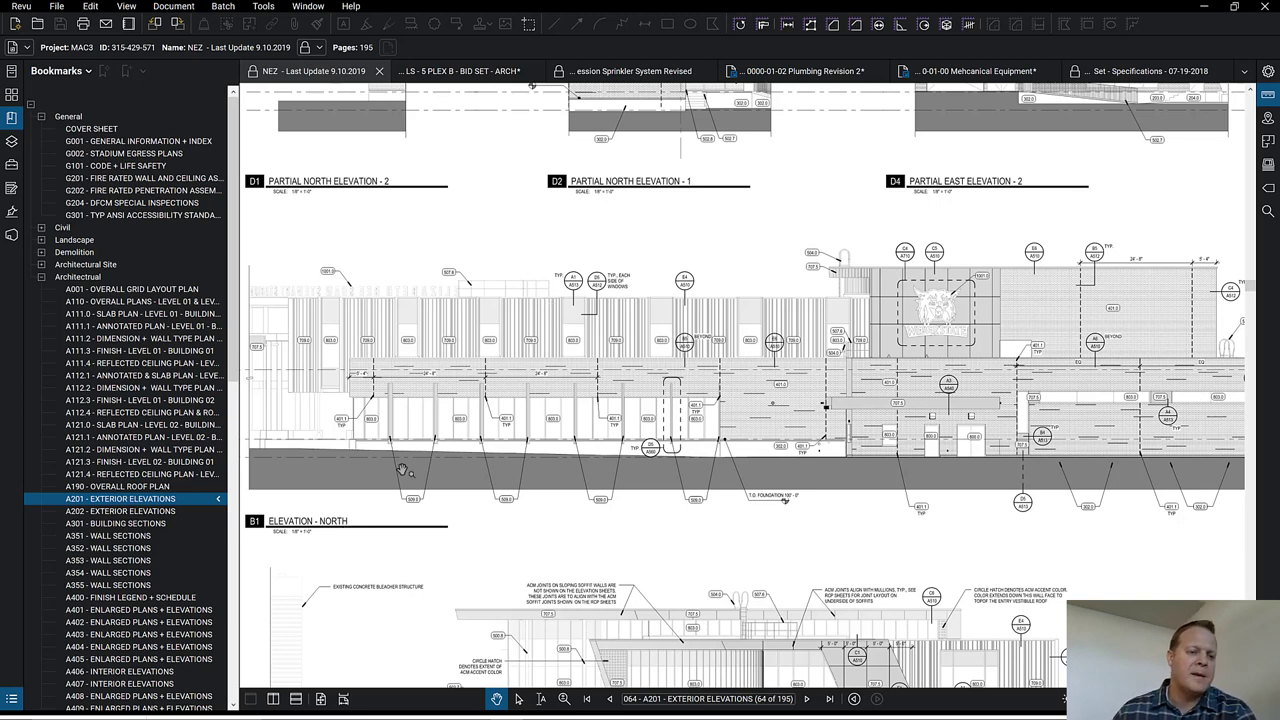
pyautogui.scroll(-3, 463, 378)
pyautogui.scroll(1, 735, 635)
pyautogui.scroll(3, 992, 595)
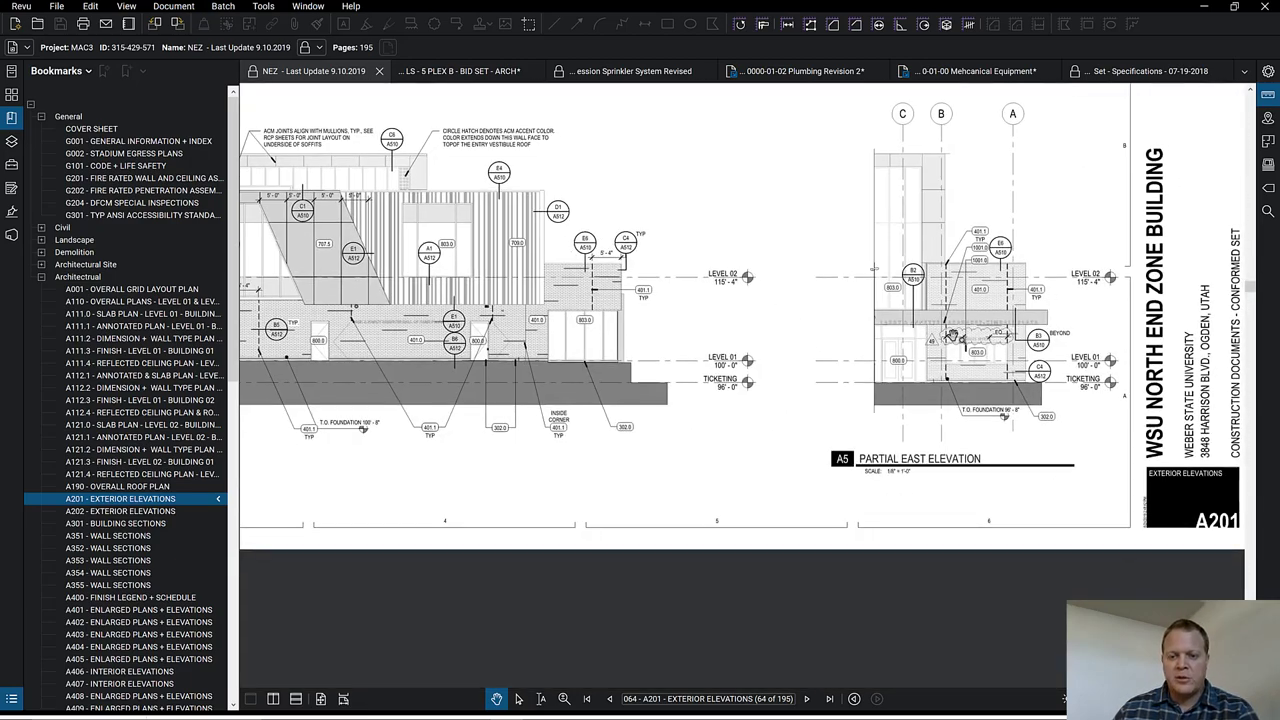
pyautogui.scroll(1, 960, 475)
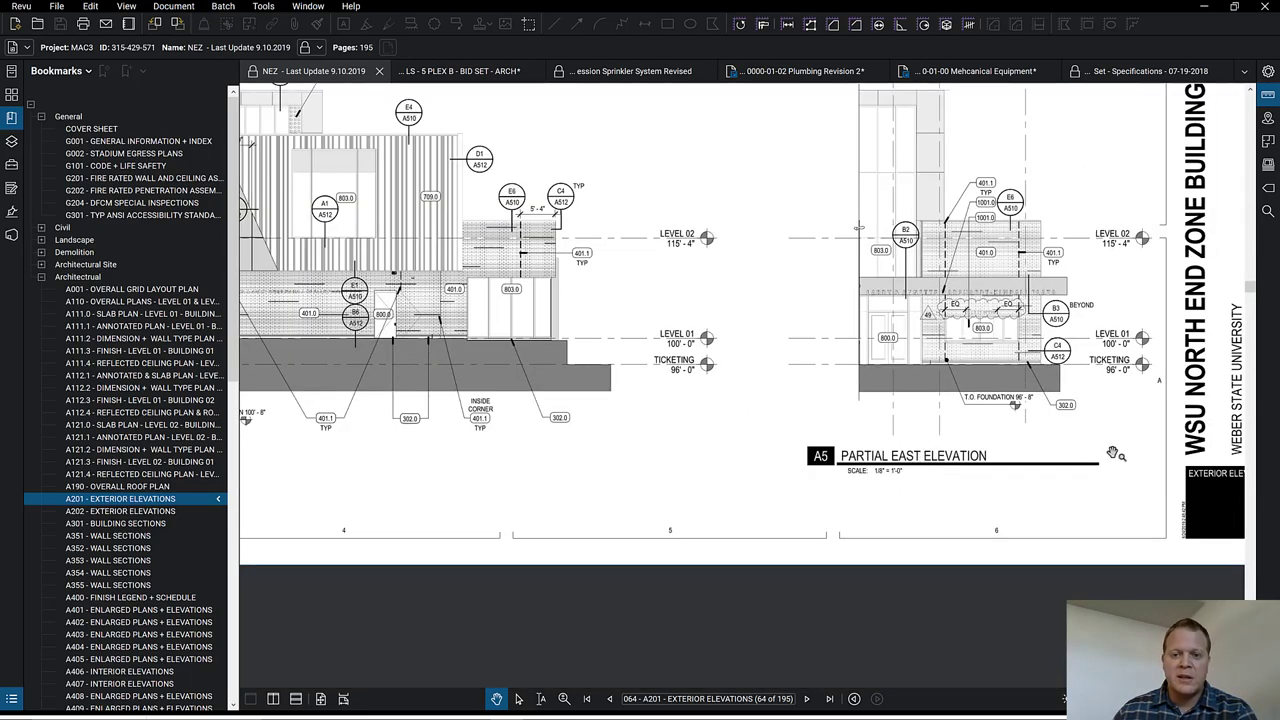
pyautogui.scroll(-2, 1117, 456)
pyautogui.scroll(2, 300, 470)
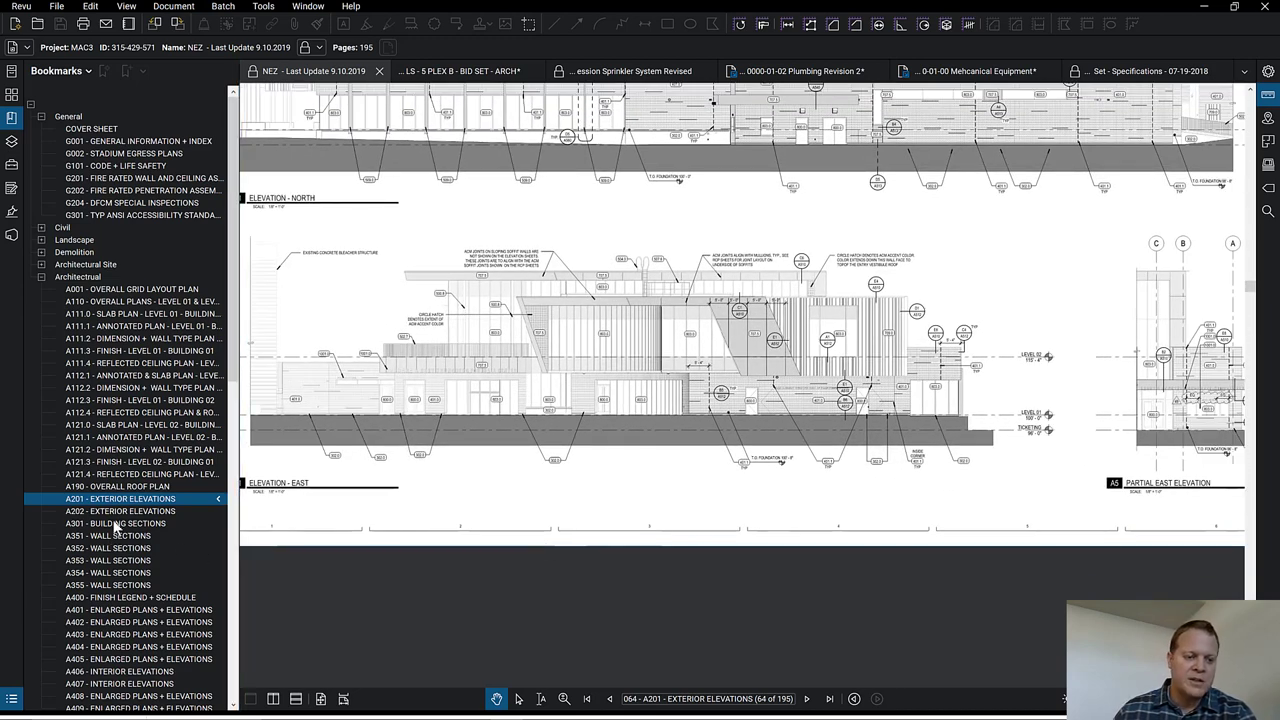
# - Open A301 Building Sections and zoom into Building Sections 1 and 2
pyautogui.click(114, 524)
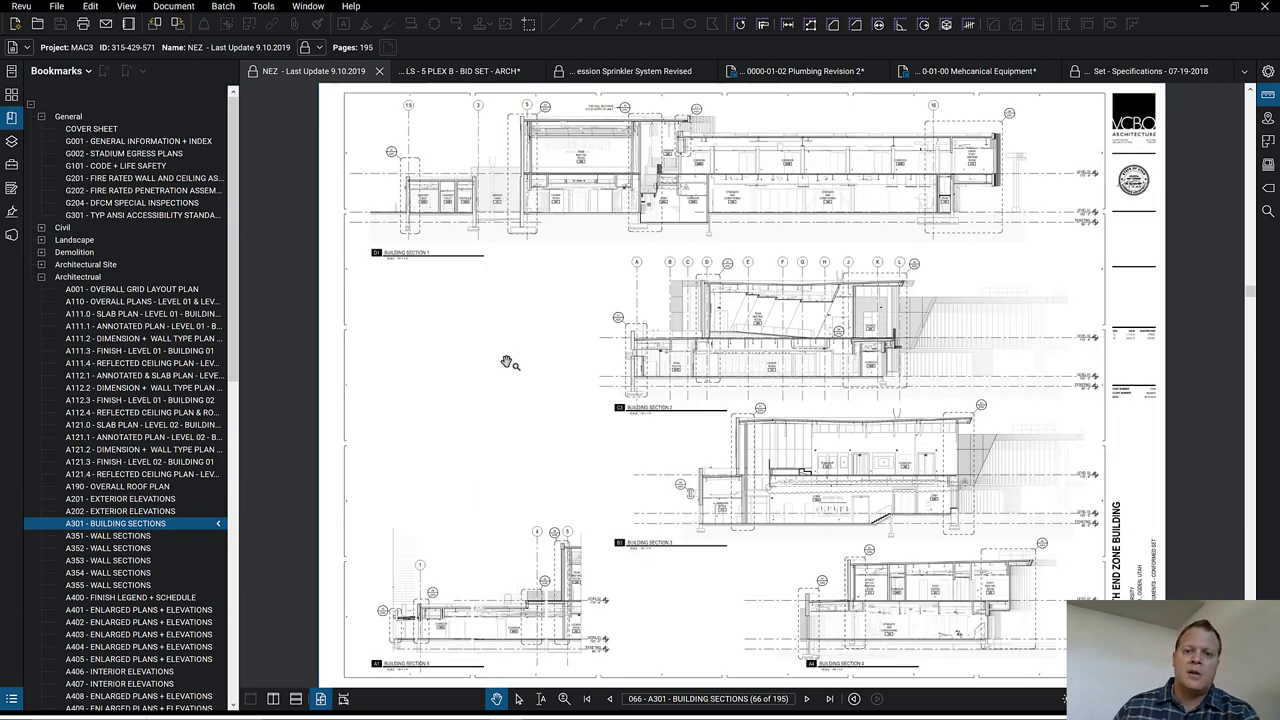
pyautogui.moveTo(526, 318); pyautogui.dragTo(550, 417)
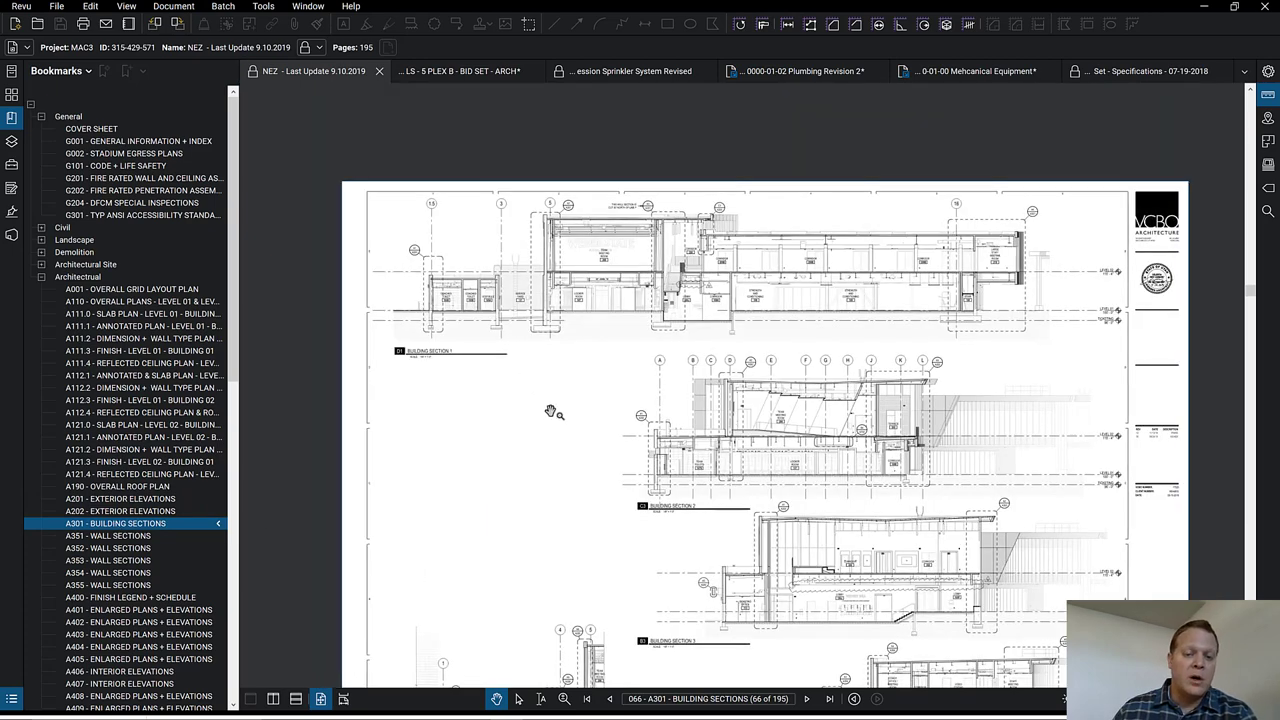
pyautogui.scroll(2, 576, 356)
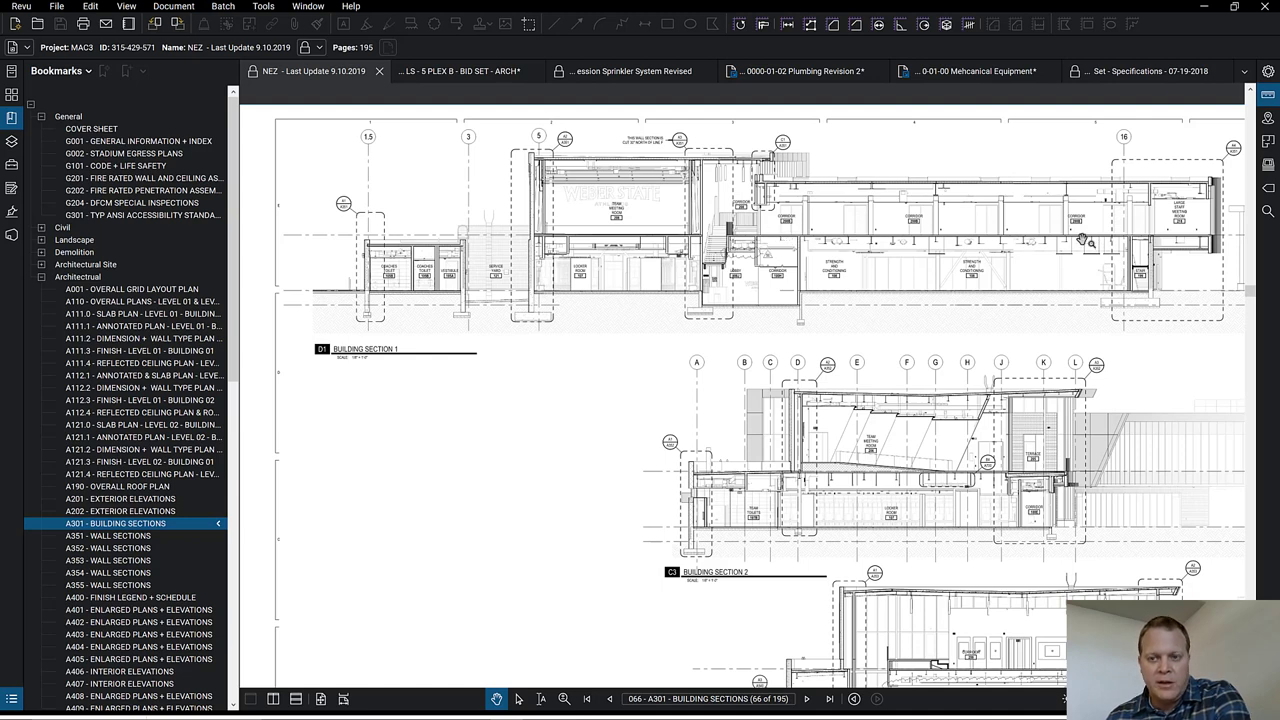
pyautogui.scroll(1, 648, 190)
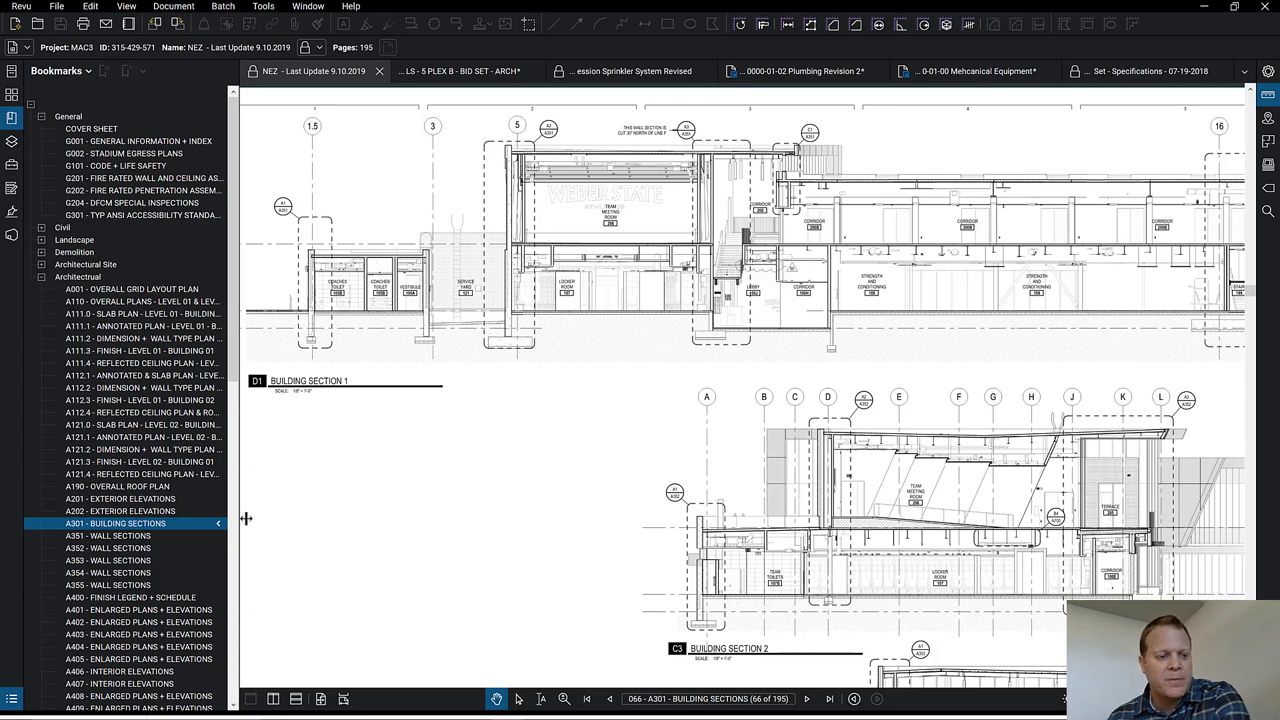
# - Open A351 Wall Sections and zoom into the grid 5 parapet showing wall type 3E10 and roof type A
pyautogui.click(131, 538)
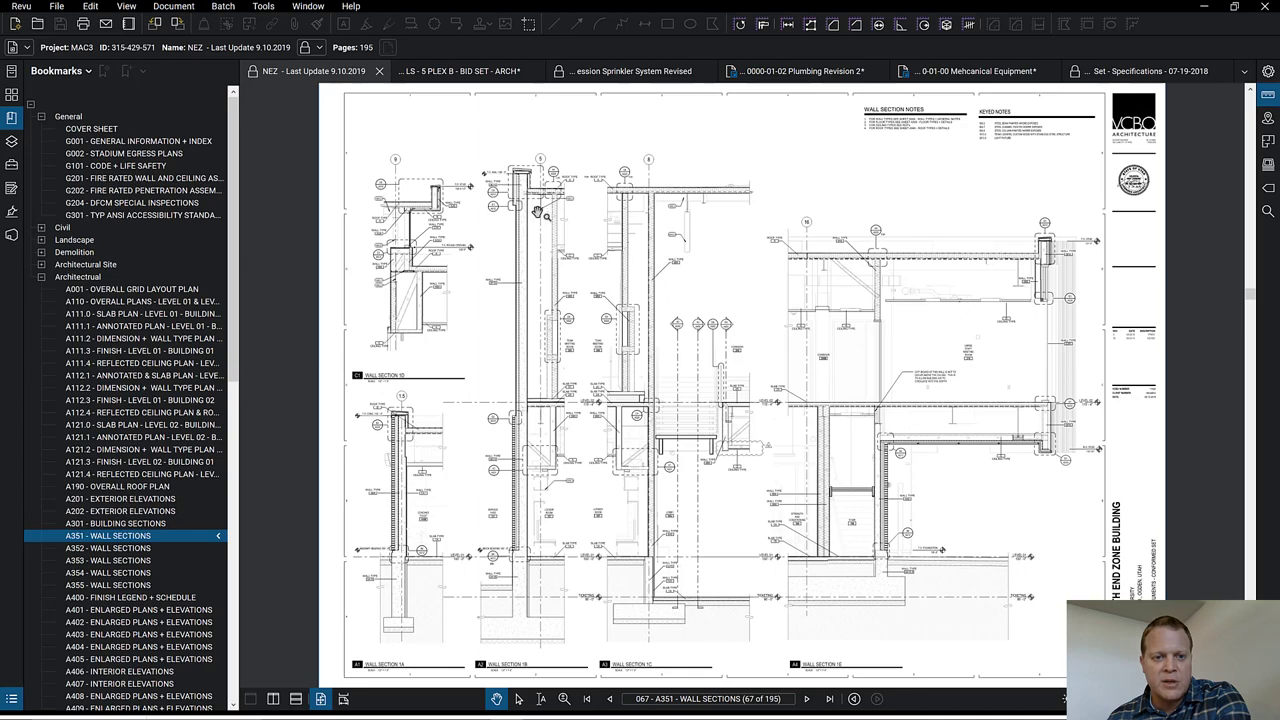
pyautogui.scroll(3, 515, 183)
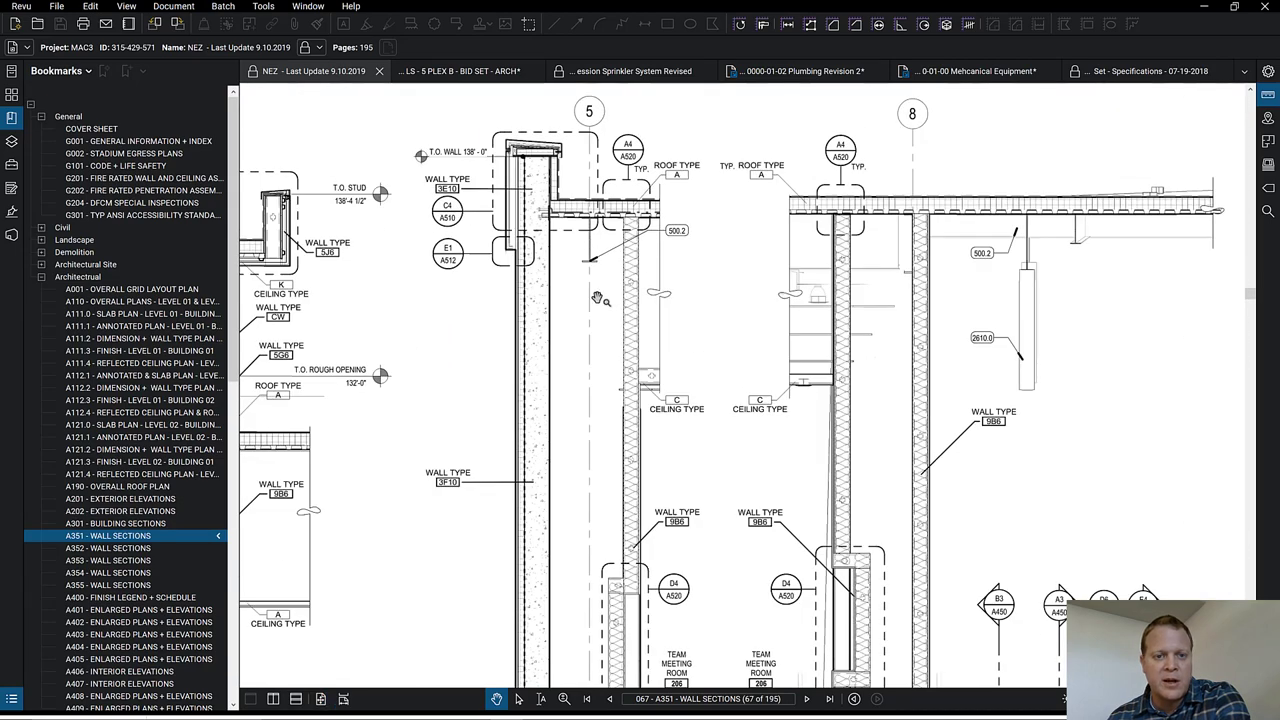
pyautogui.scroll(-2, 545, 152)
pyautogui.scroll(-2, 575, 386)
pyautogui.scroll(2, 510, 660)
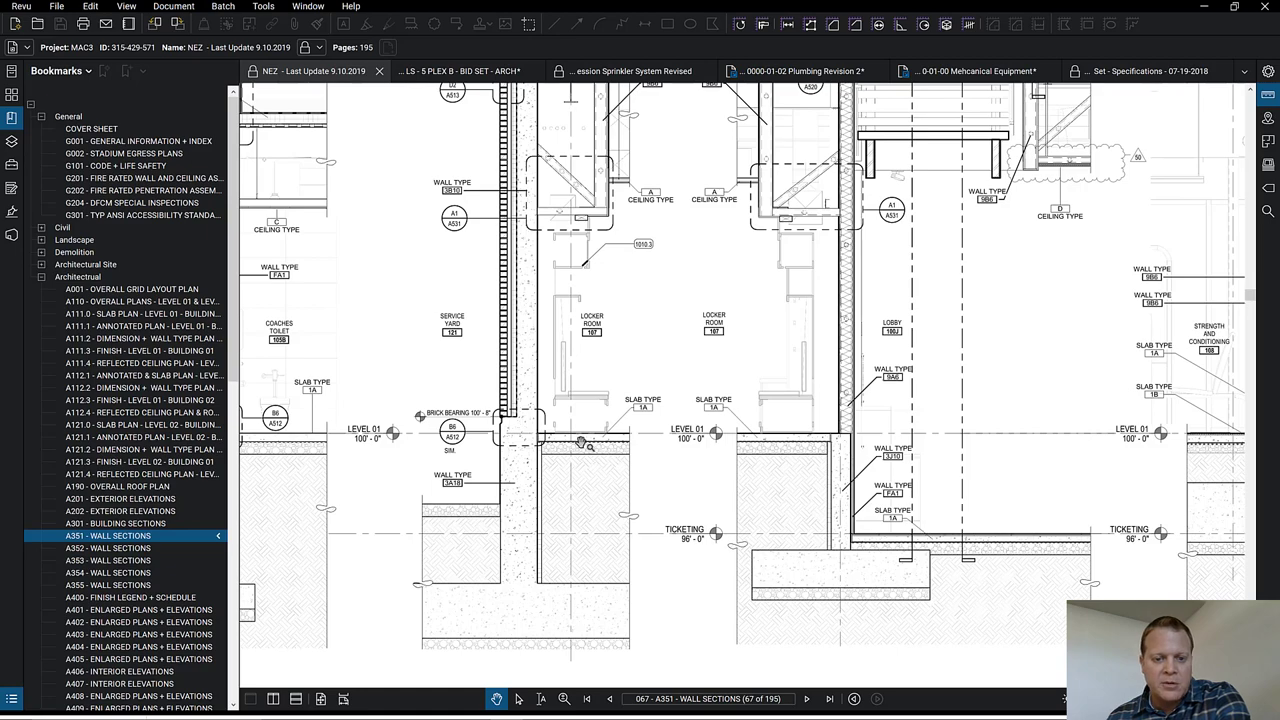
pyautogui.scroll(3, 648, 340)
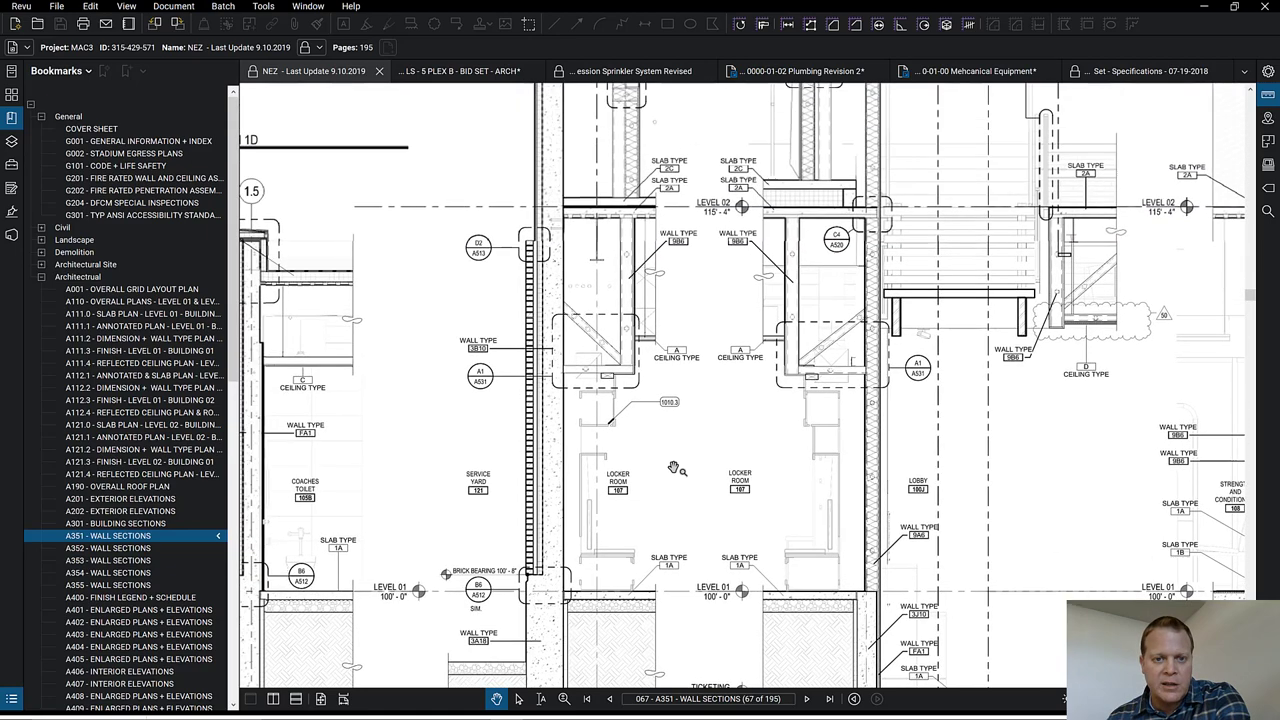
pyautogui.scroll(3, 690, 335)
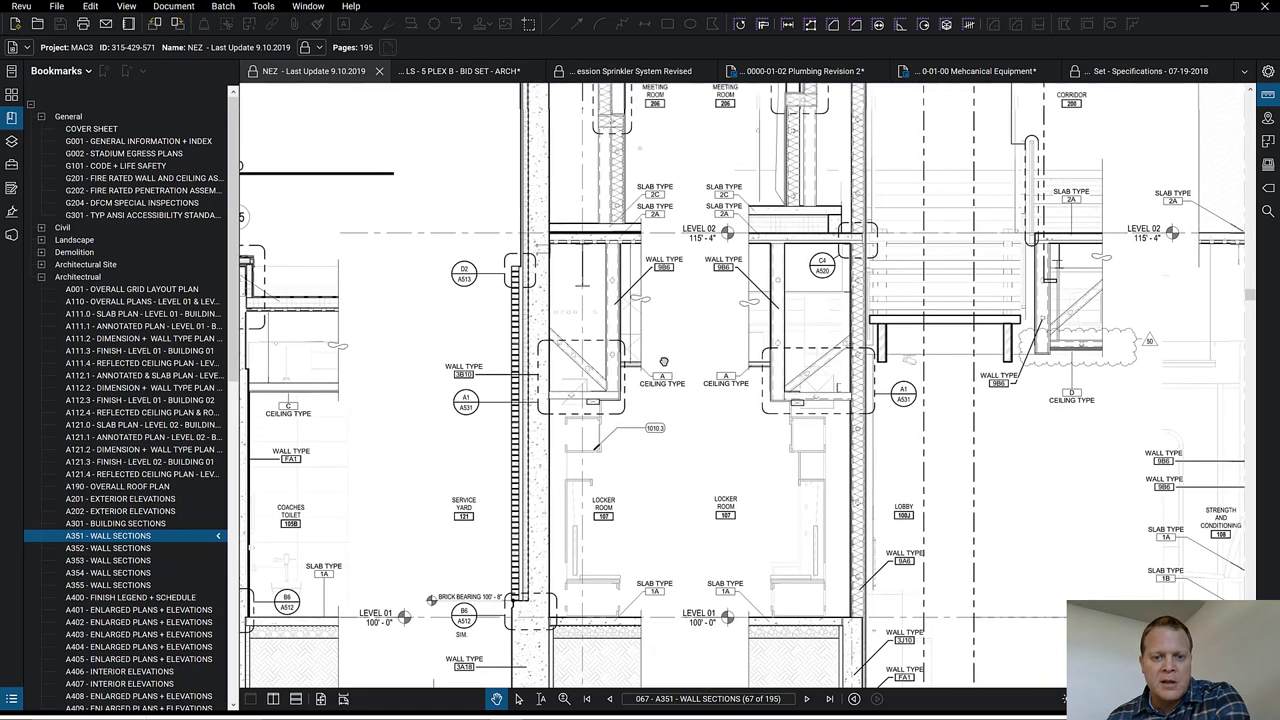
pyautogui.scroll(5, 653, 313)
pyautogui.scroll(2, 682, 457)
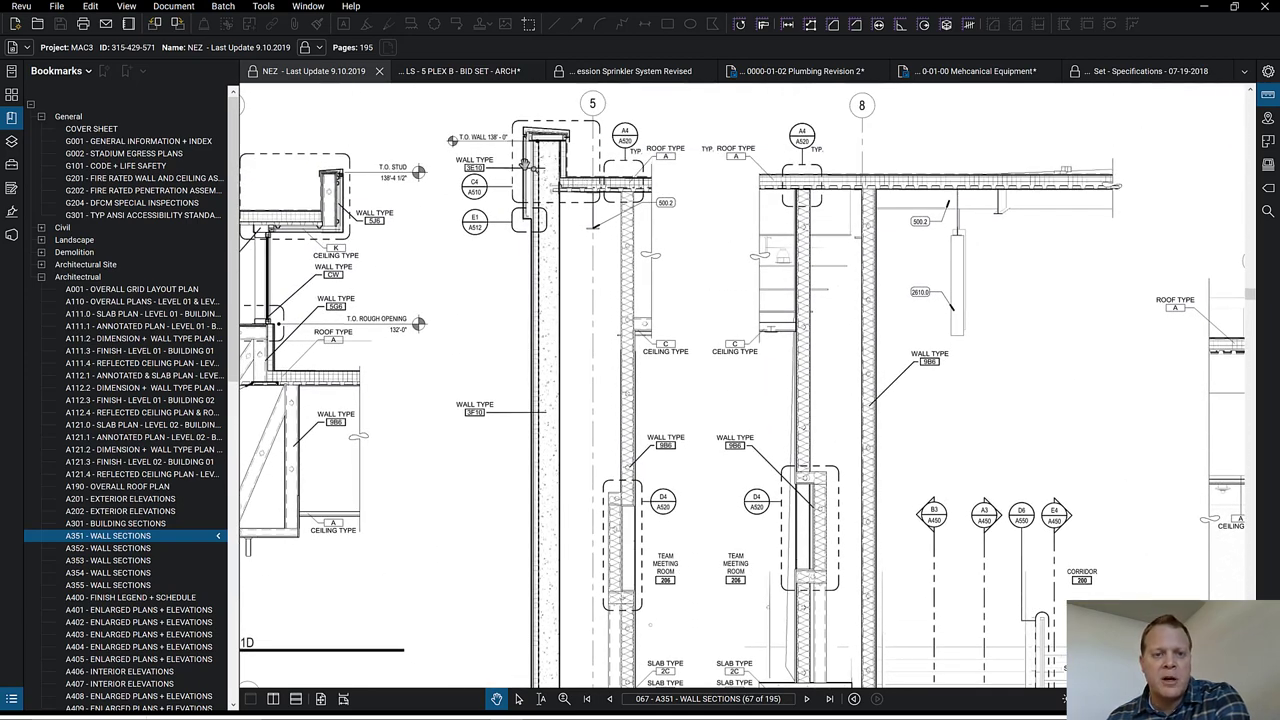
pyautogui.scroll(5, 555, 145)
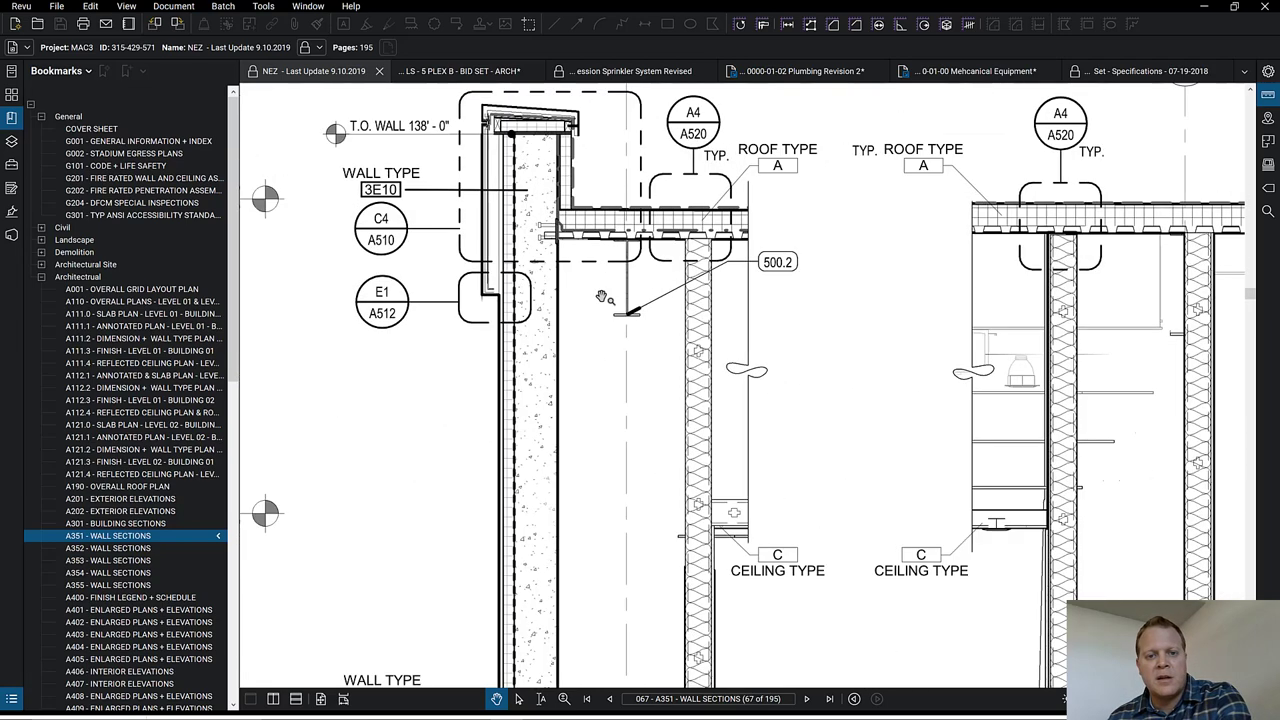
pyautogui.moveTo(621, 393); pyautogui.dragTo(621, 405)
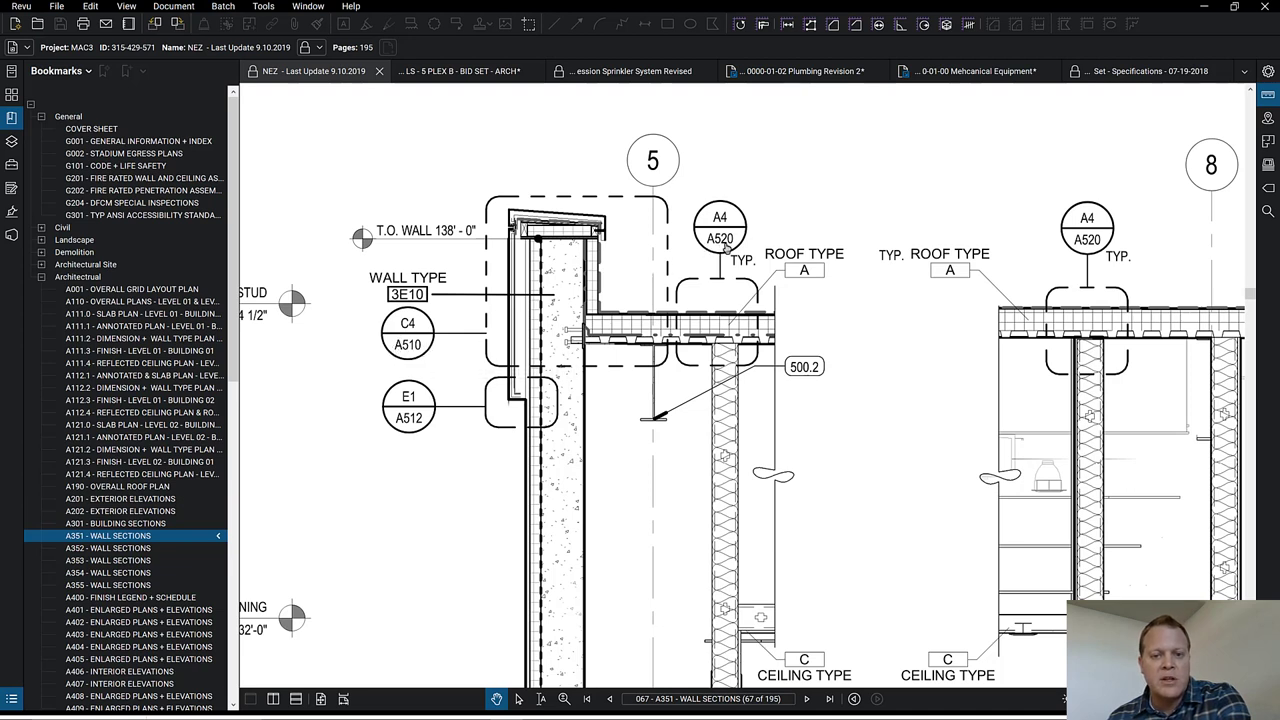
# - Follow the C4/A510 callout and zoom into detail E4 Parapet @ Wall 5F
pyautogui.click(405, 326)
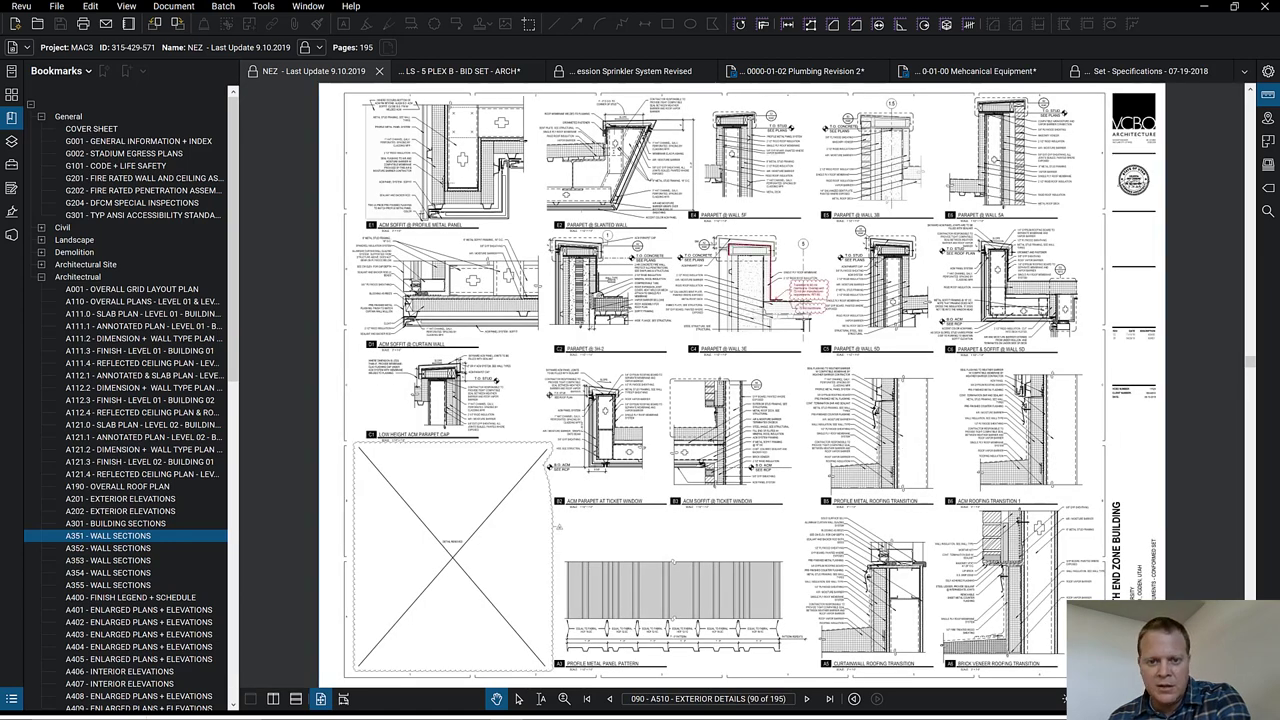
pyautogui.scroll(5, 825, 274)
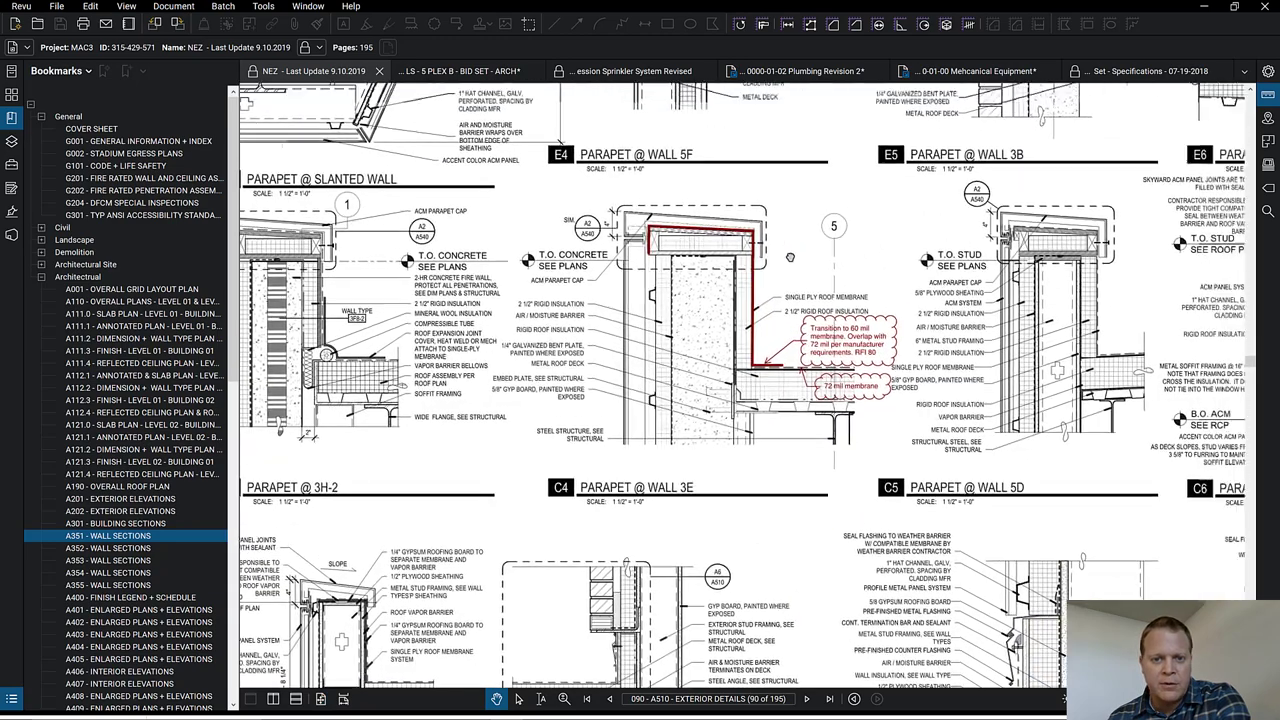
pyautogui.scroll(2, 829, 285)
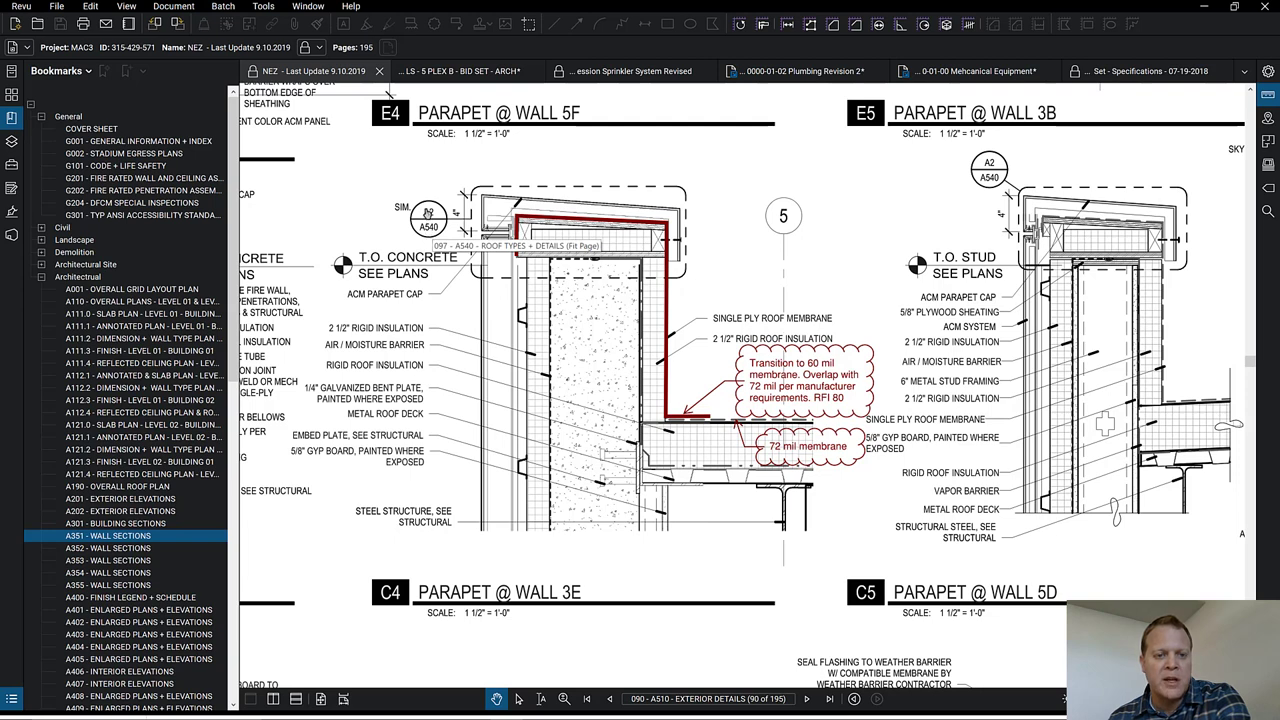
# - Follow the callout to A540, zoom on parapet details B2/B3, and scroll bookmarks toward Mechanical
pyautogui.click(427, 212)
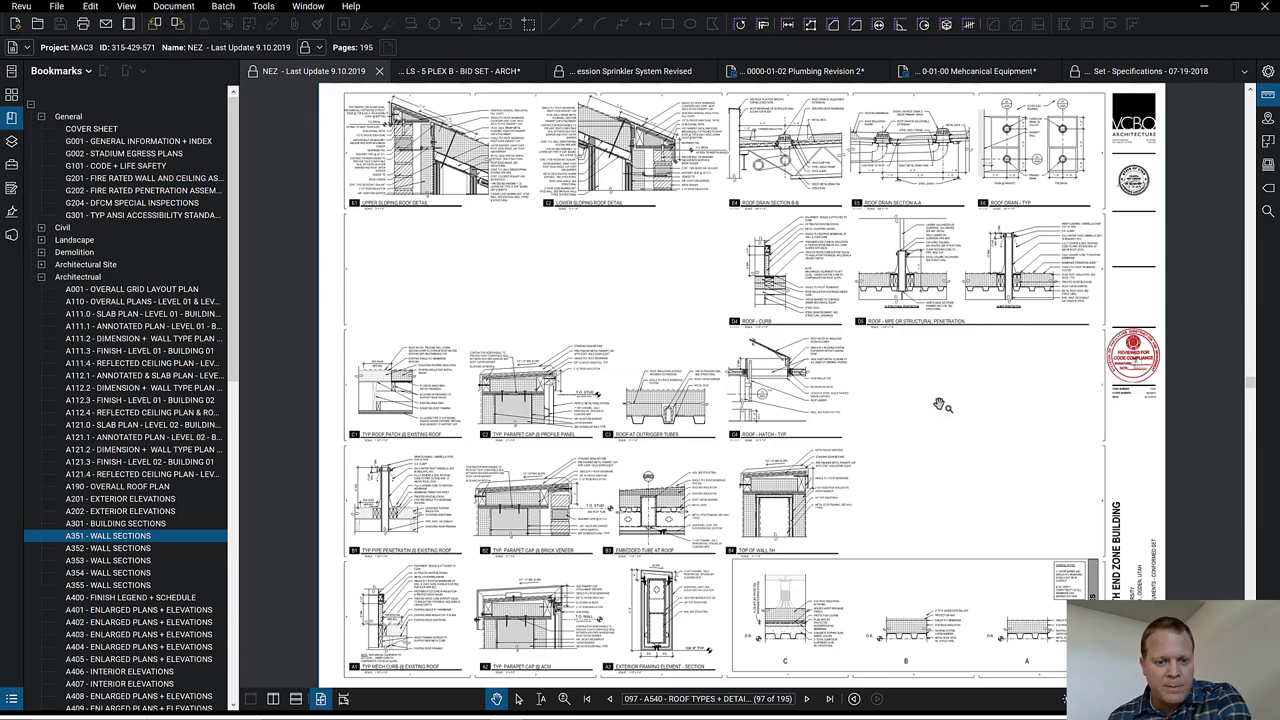
pyautogui.scroll(1, 540, 630)
pyautogui.scroll(4, 536, 437)
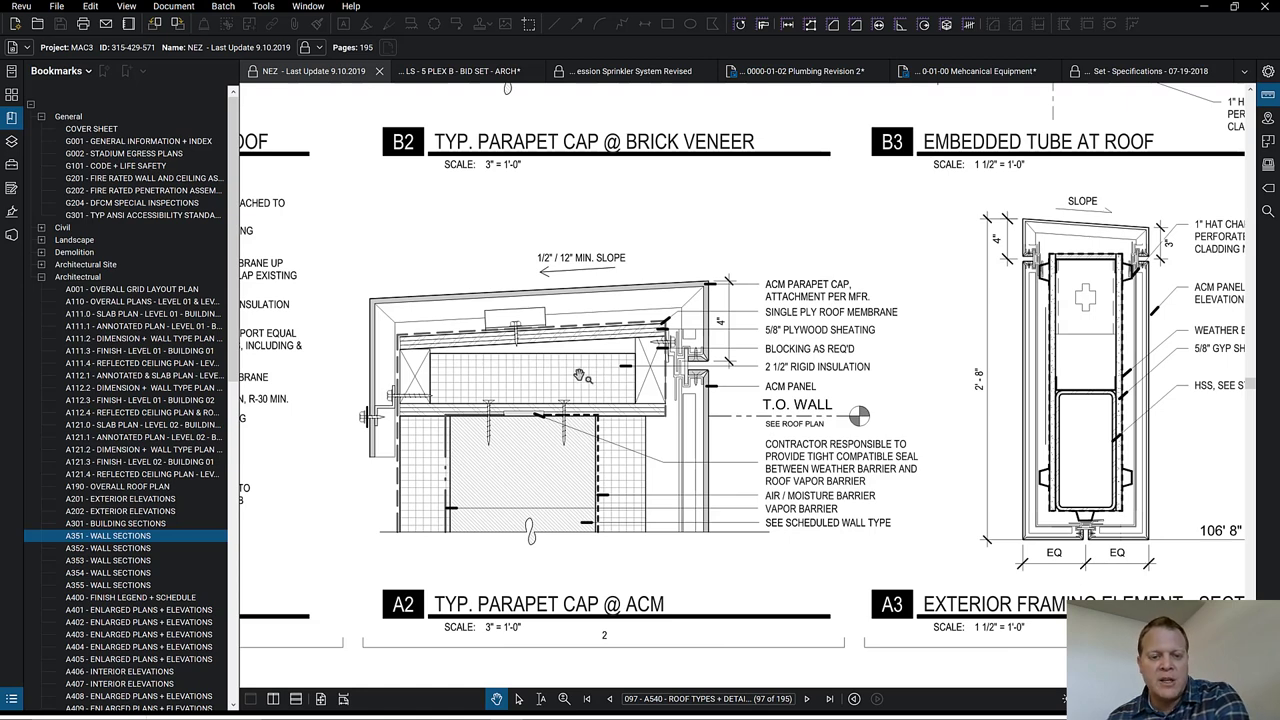
pyautogui.scroll(-2, 528, 366)
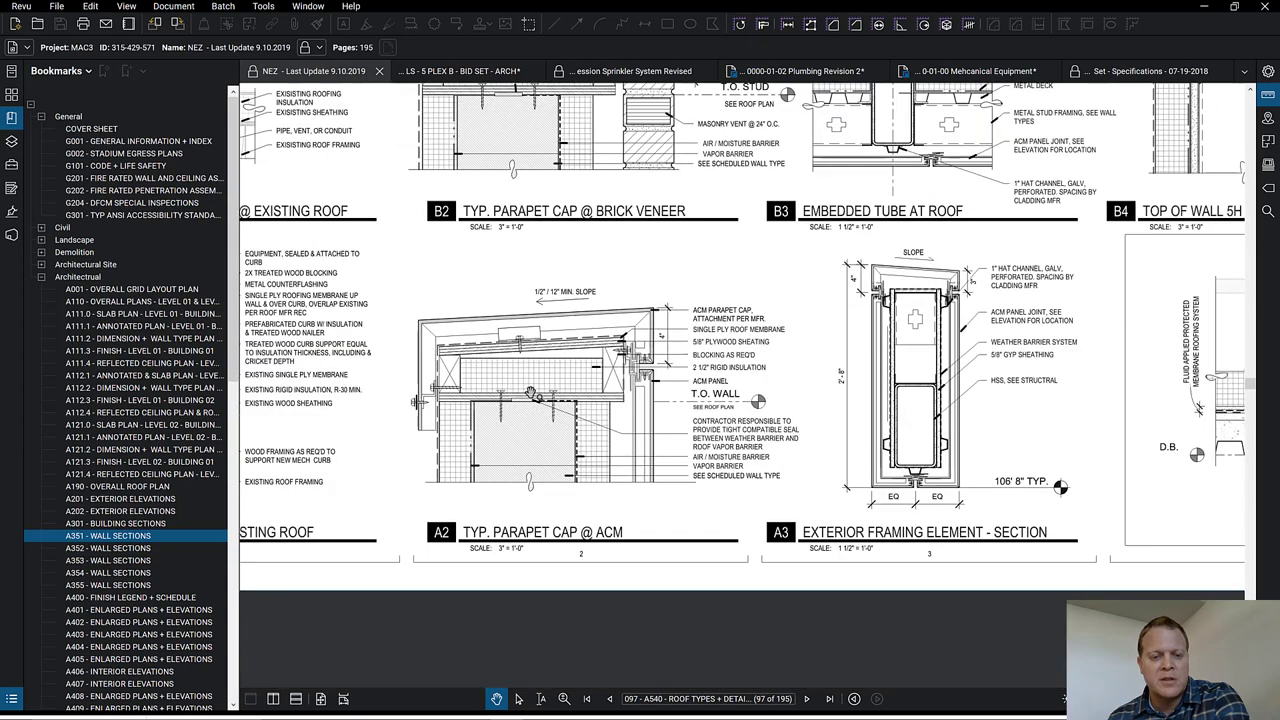
pyautogui.scroll(-2, 505, 405)
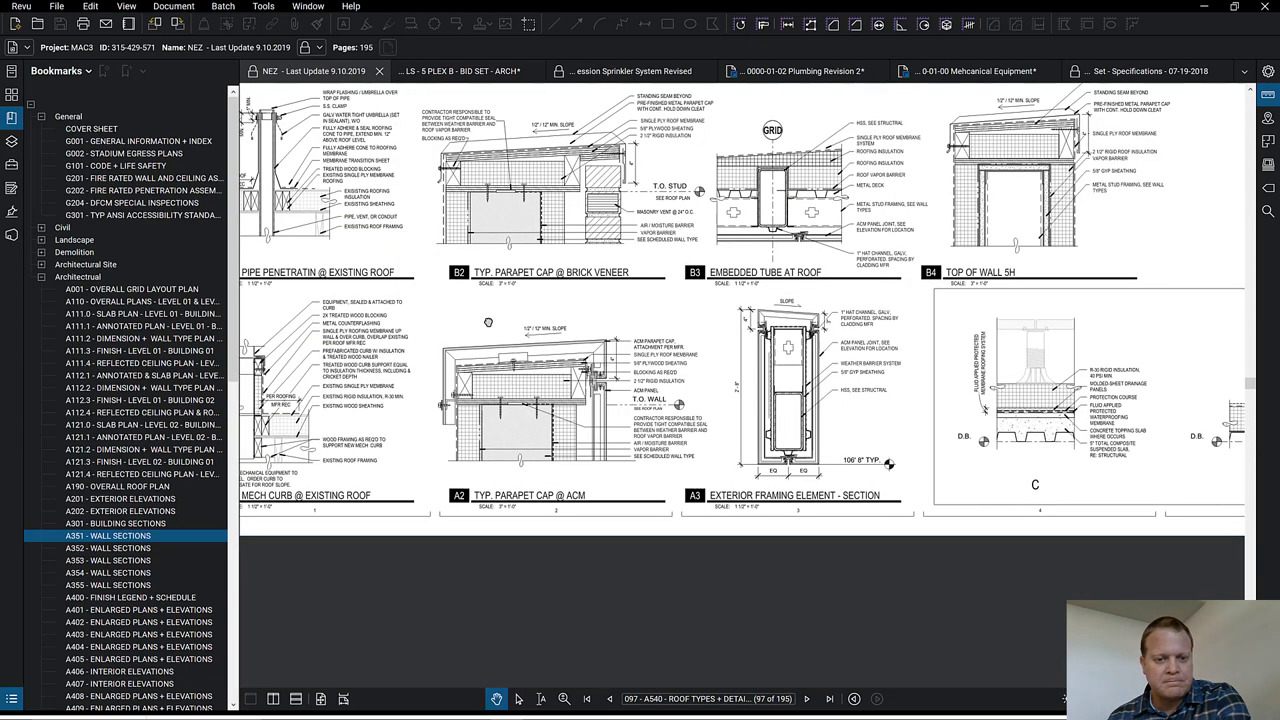
pyautogui.scroll(-1, 520, 378)
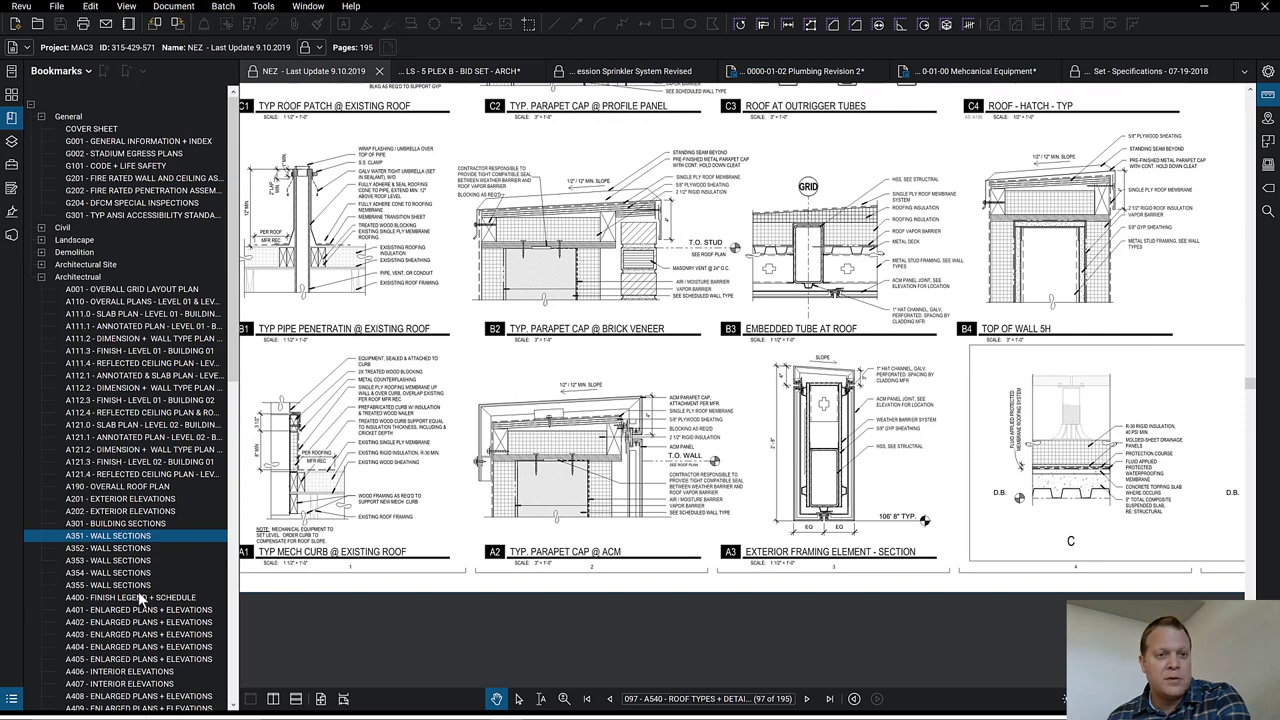
pyautogui.scroll(-5, 125, 483)
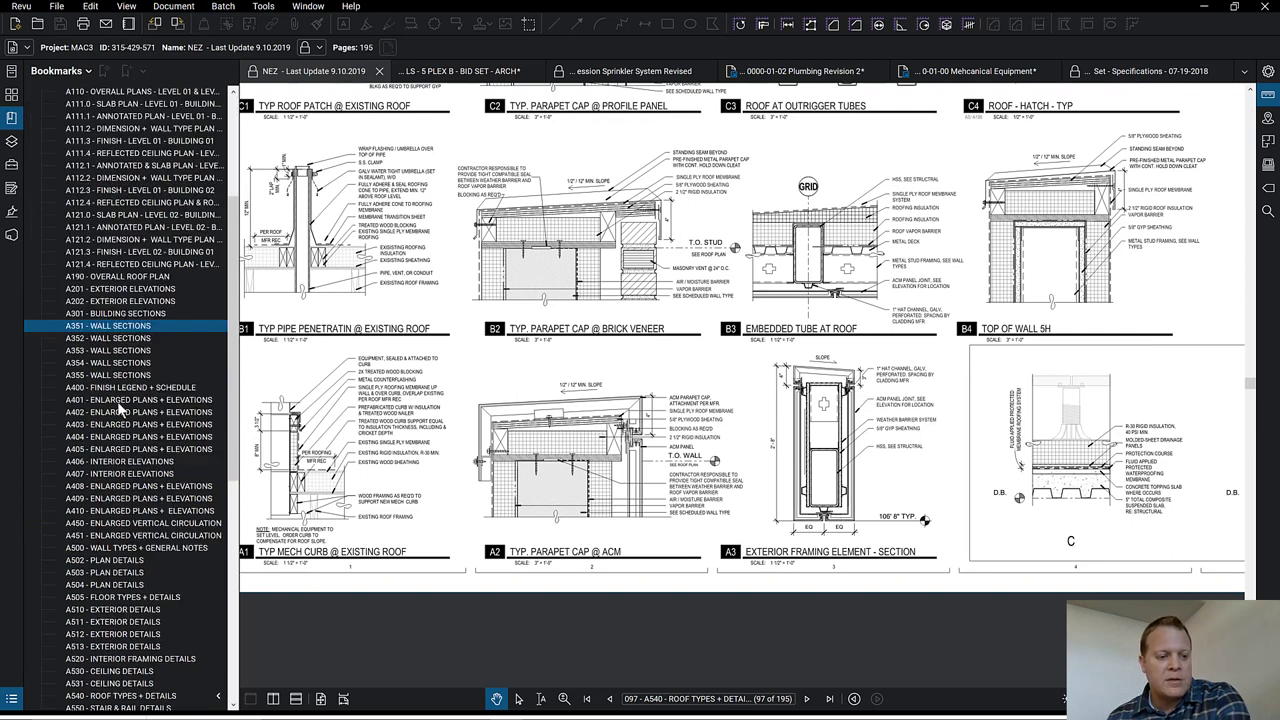
pyautogui.scroll(-5, 121, 420)
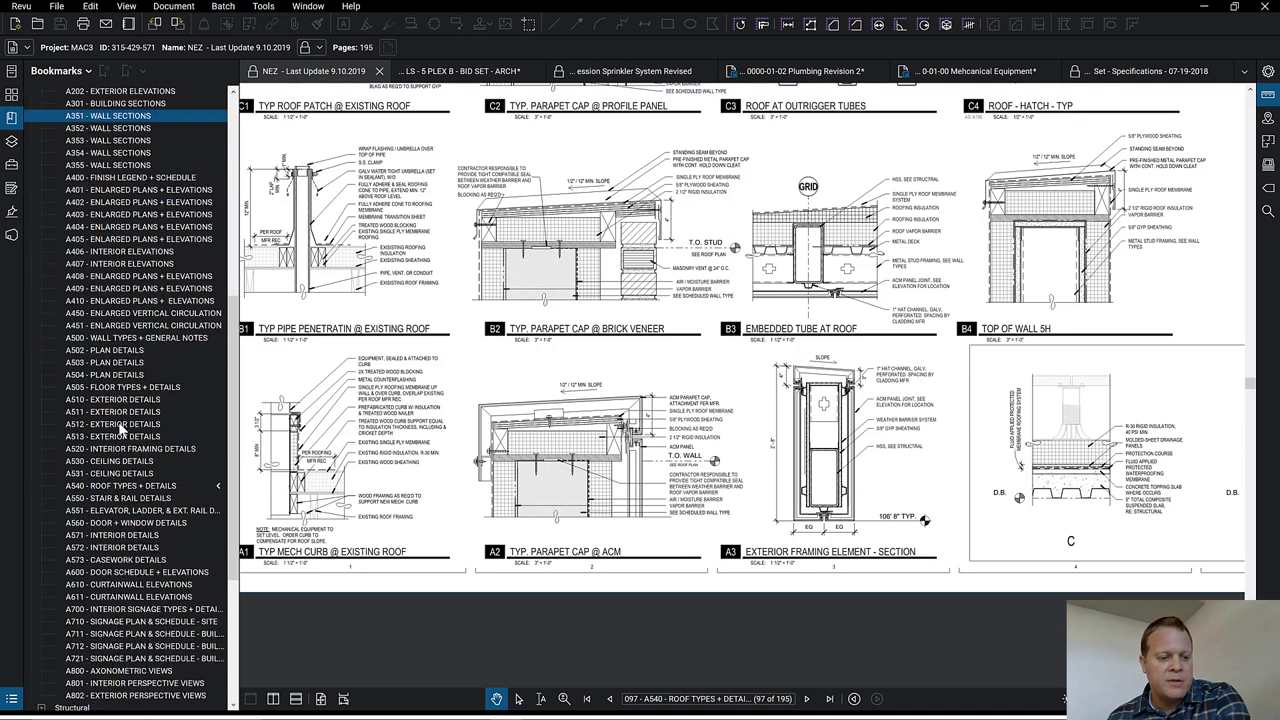
pyautogui.scroll(-5, 120, 430)
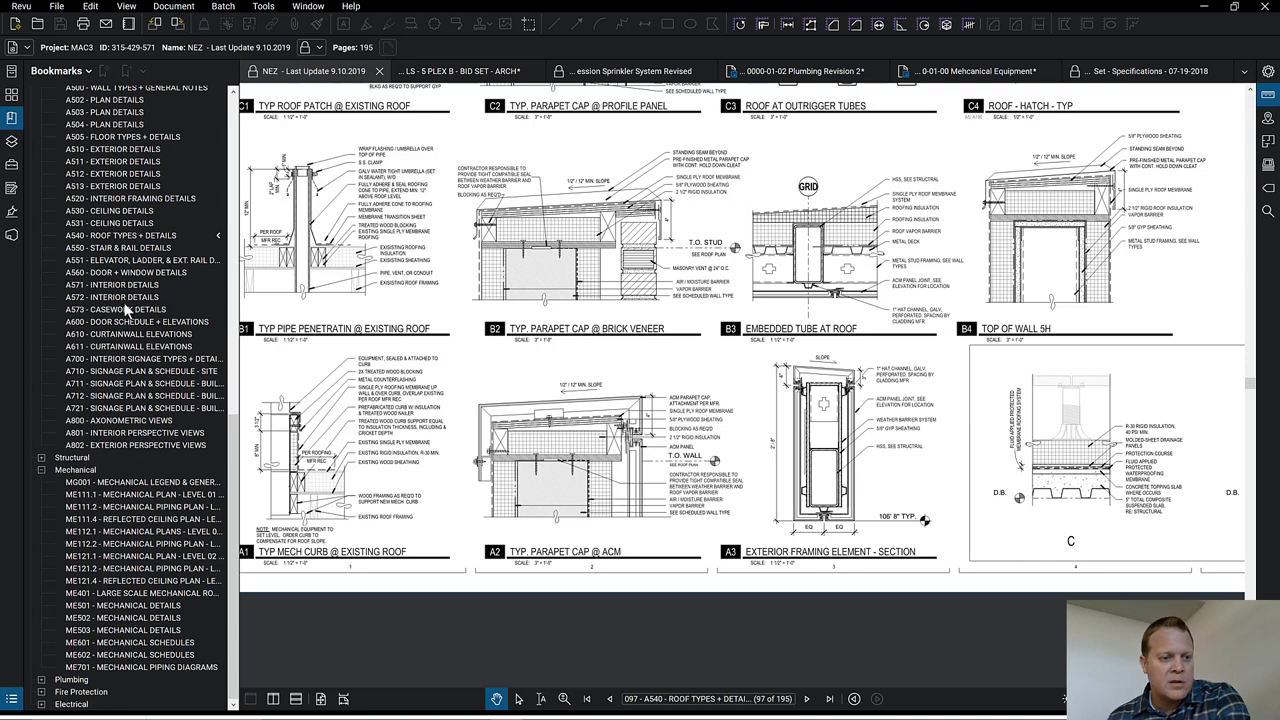
# - Open sheet A710 Signage Plan & Schedule – Site, zoom into its signage schedule, and widen the bookmark list
pyautogui.click(128, 372)
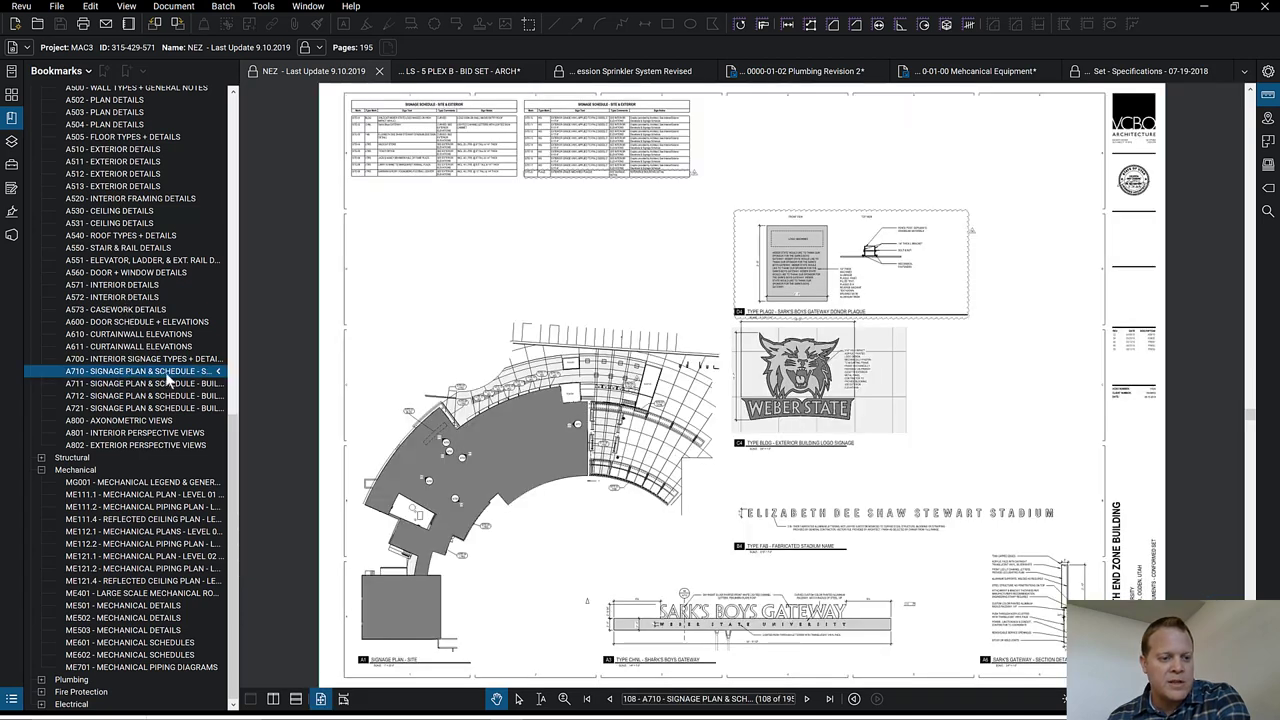
pyautogui.scroll(3, 1142, 636)
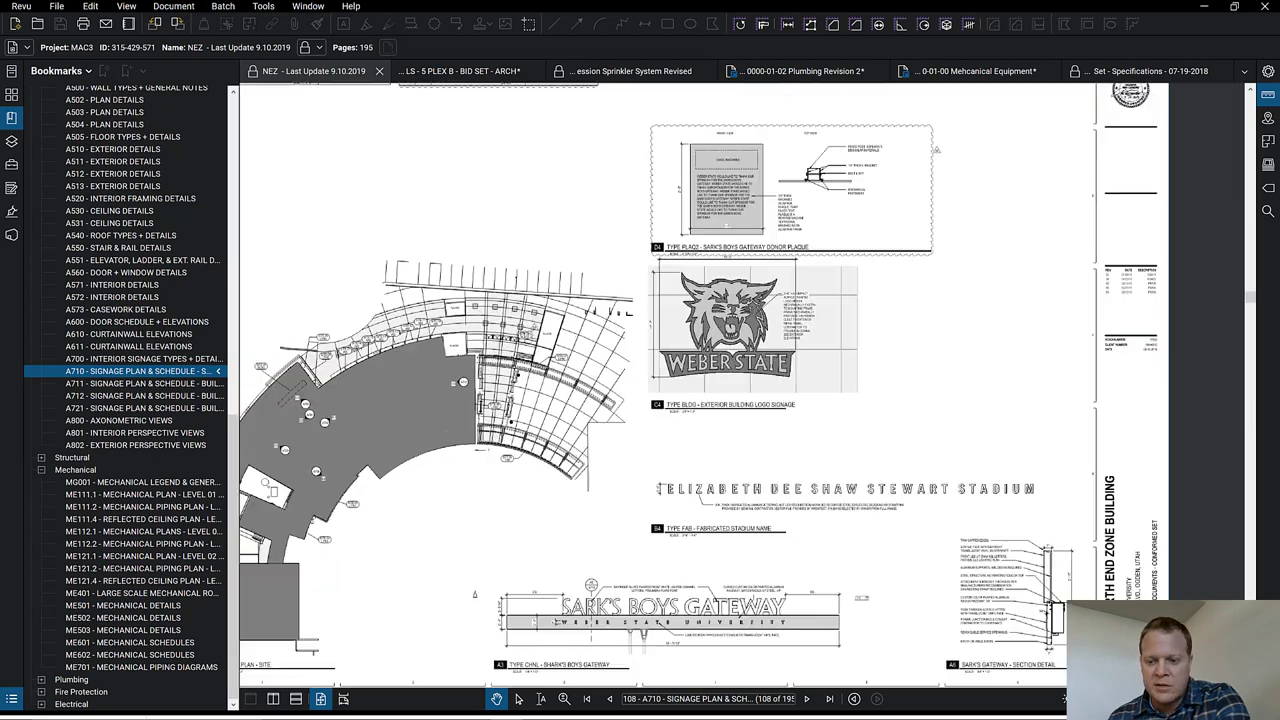
pyautogui.scroll(4, 1142, 636)
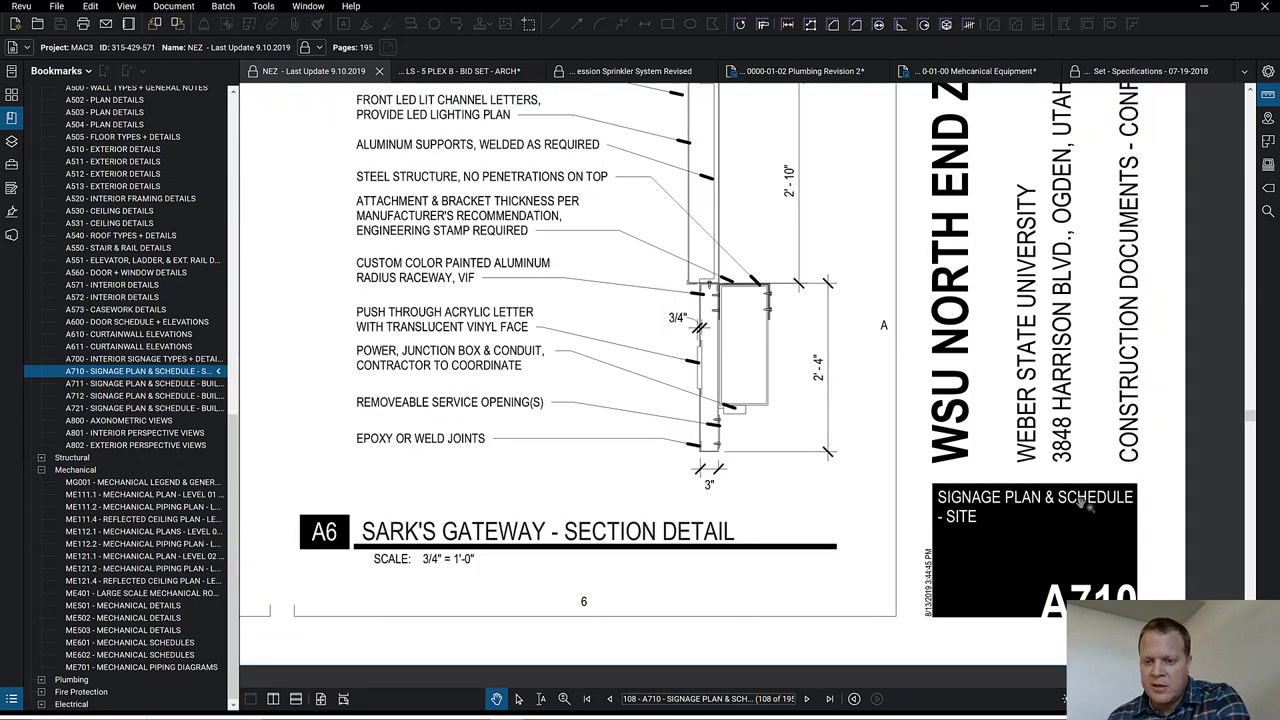
pyautogui.scroll(-6, 1045, 521)
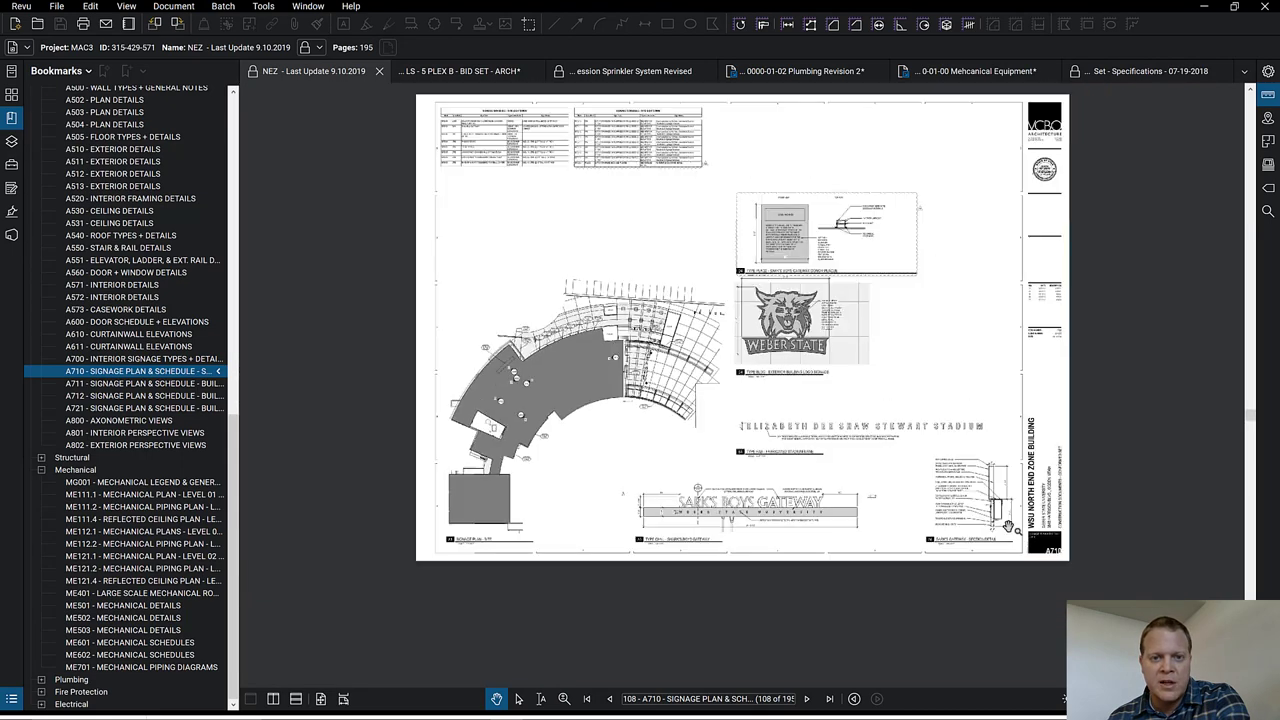
pyautogui.scroll(3, 589, 201)
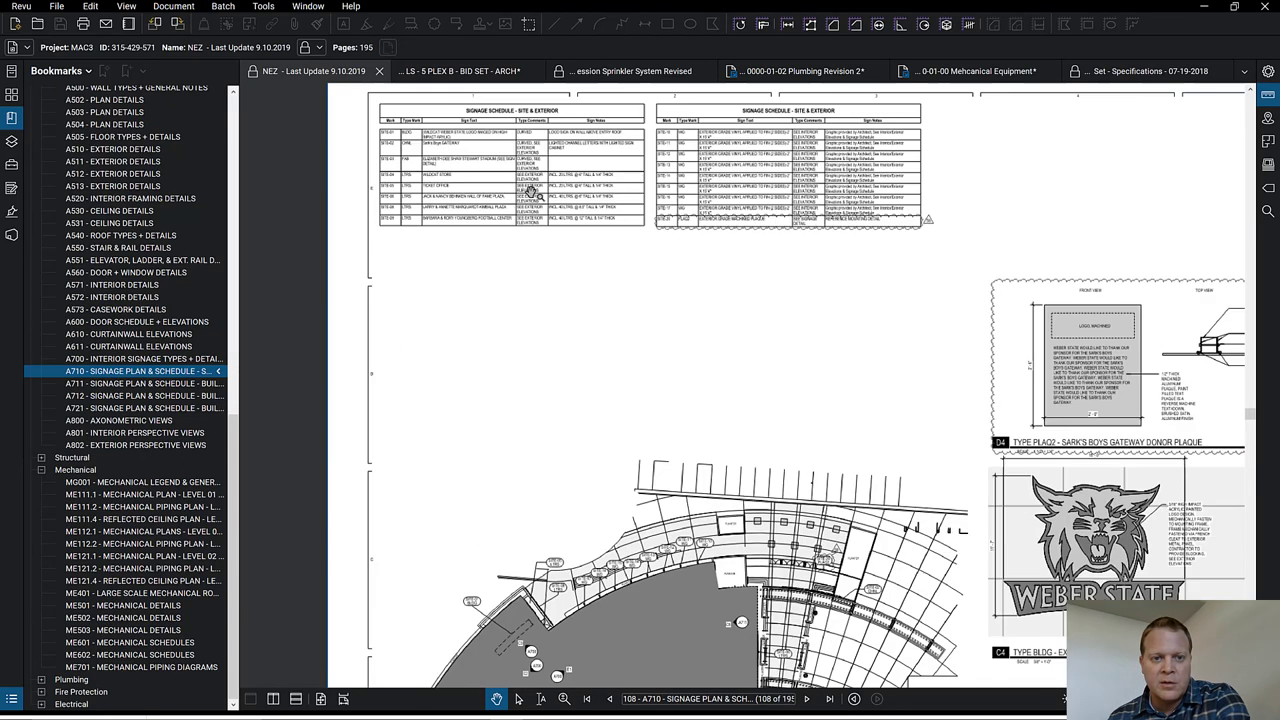
pyautogui.scroll(1, 547, 134)
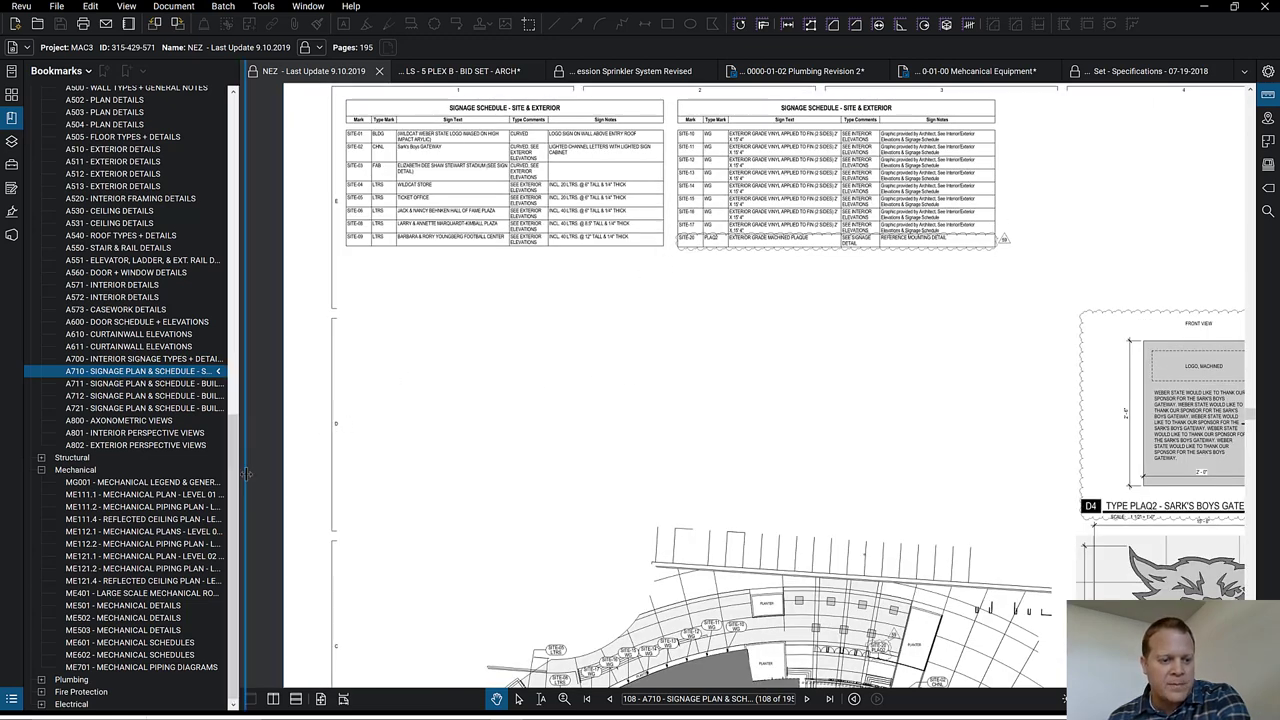
pyautogui.moveTo(259, 489); pyautogui.dragTo(319, 486)
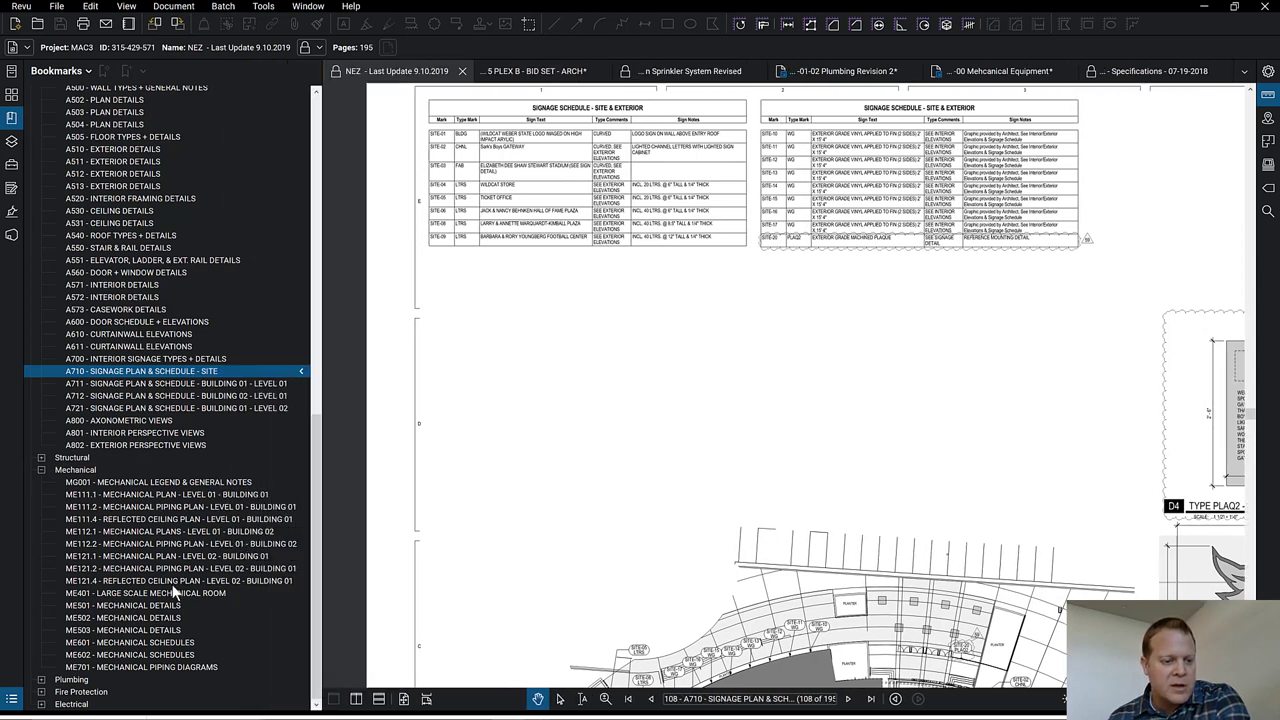
# - Open the ME601 and then the ME602 Mechanical Schedules sheets
pyautogui.click(149, 642)
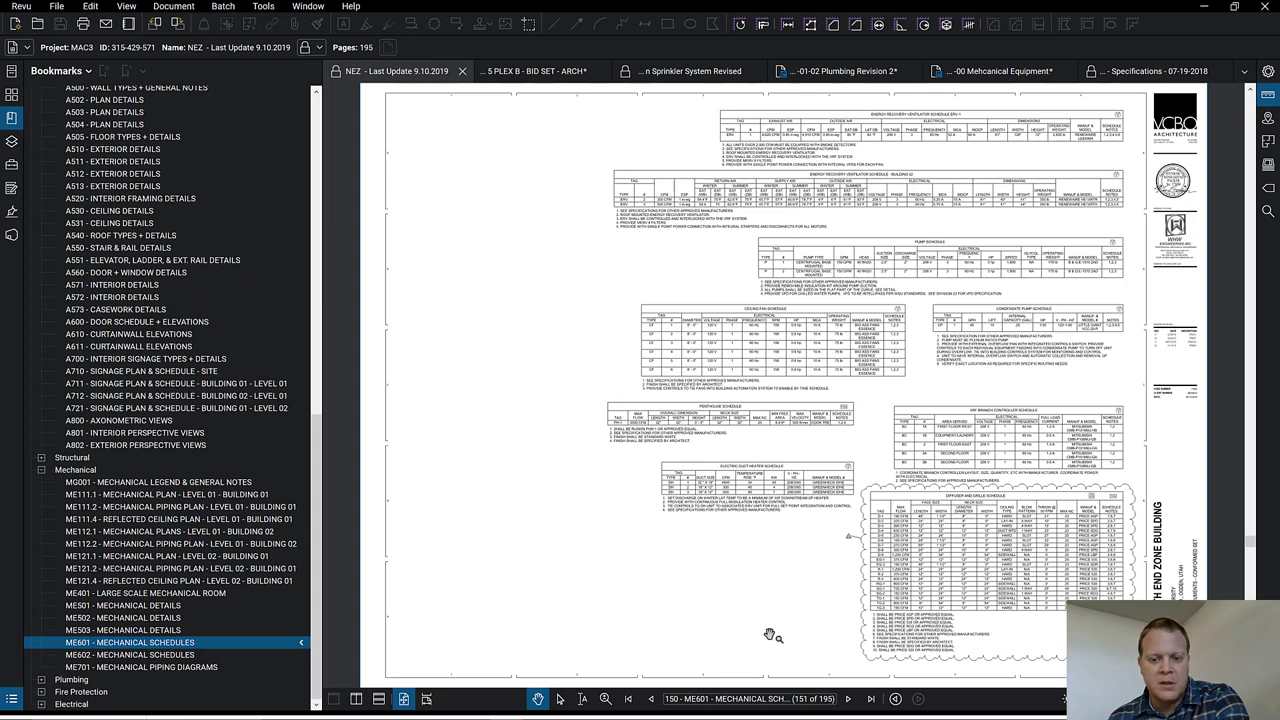
pyautogui.click(145, 654)
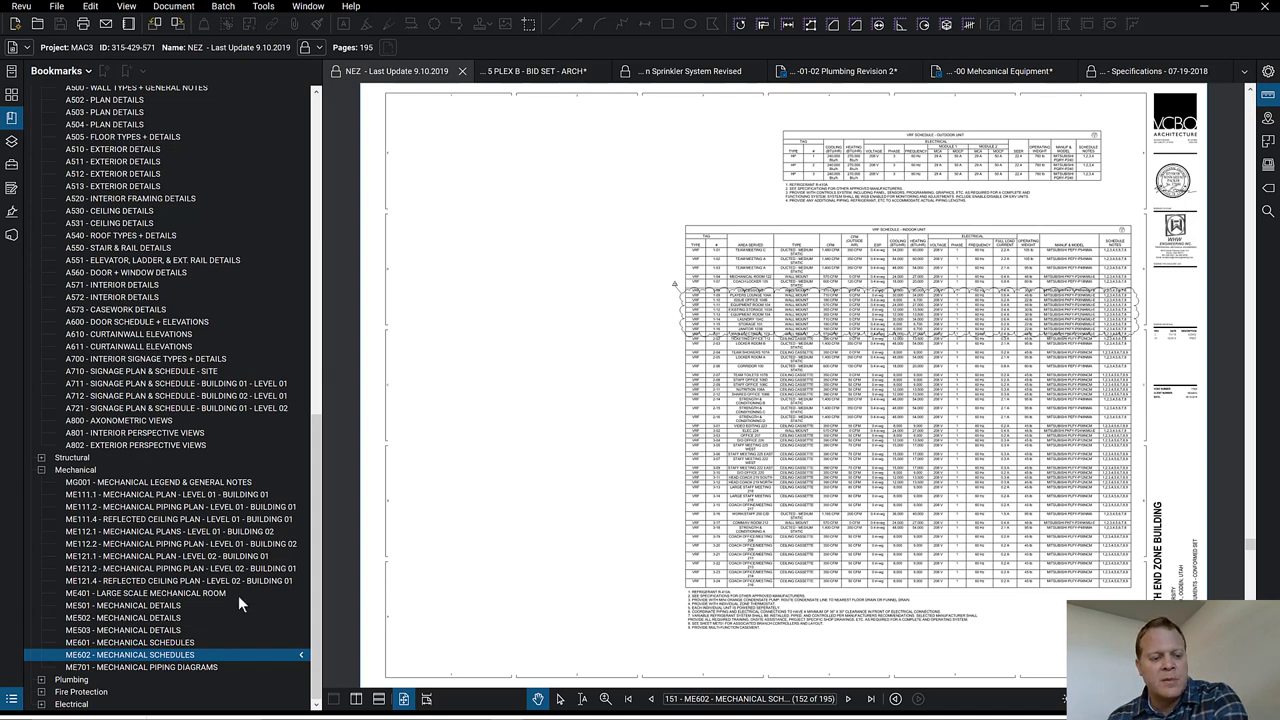
# - Open the ME701 Mechanical Piping Diagrams sheet and zoom around it
pyautogui.click(156, 667)
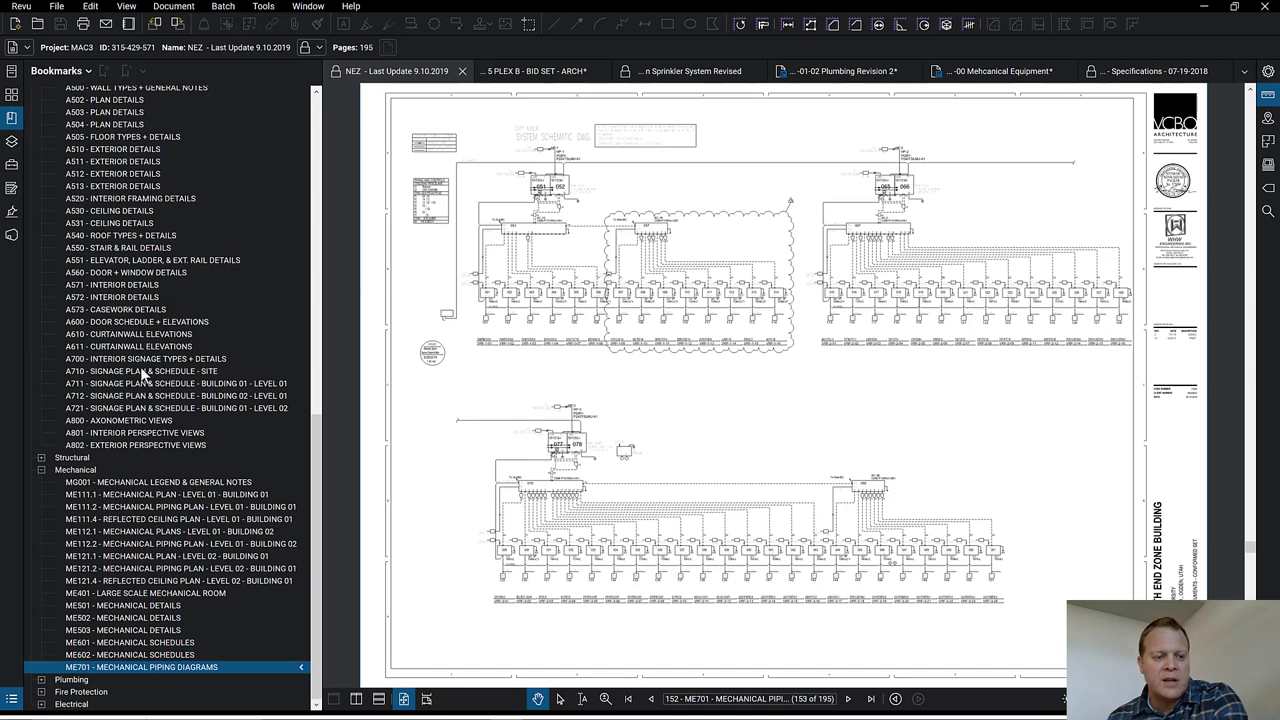
pyautogui.scroll(5, 158, 407)
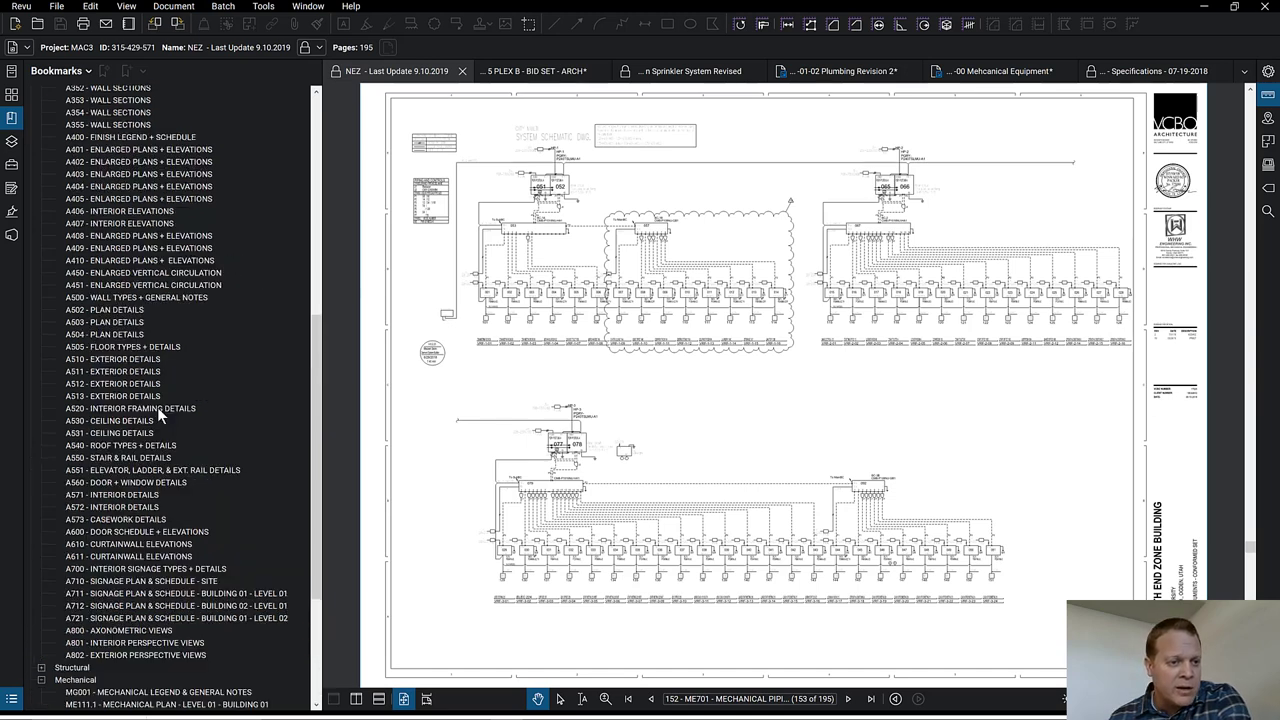
pyautogui.scroll(5, 182, 326)
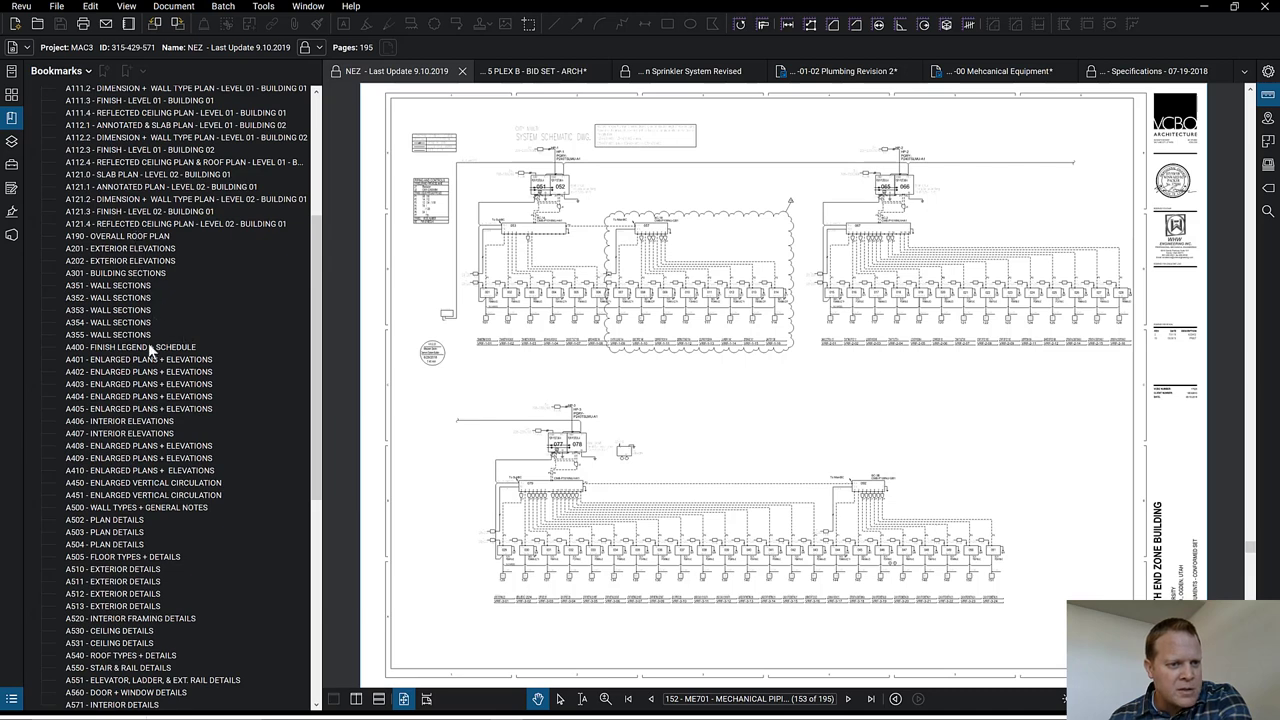
pyautogui.scroll(-10, 153, 382)
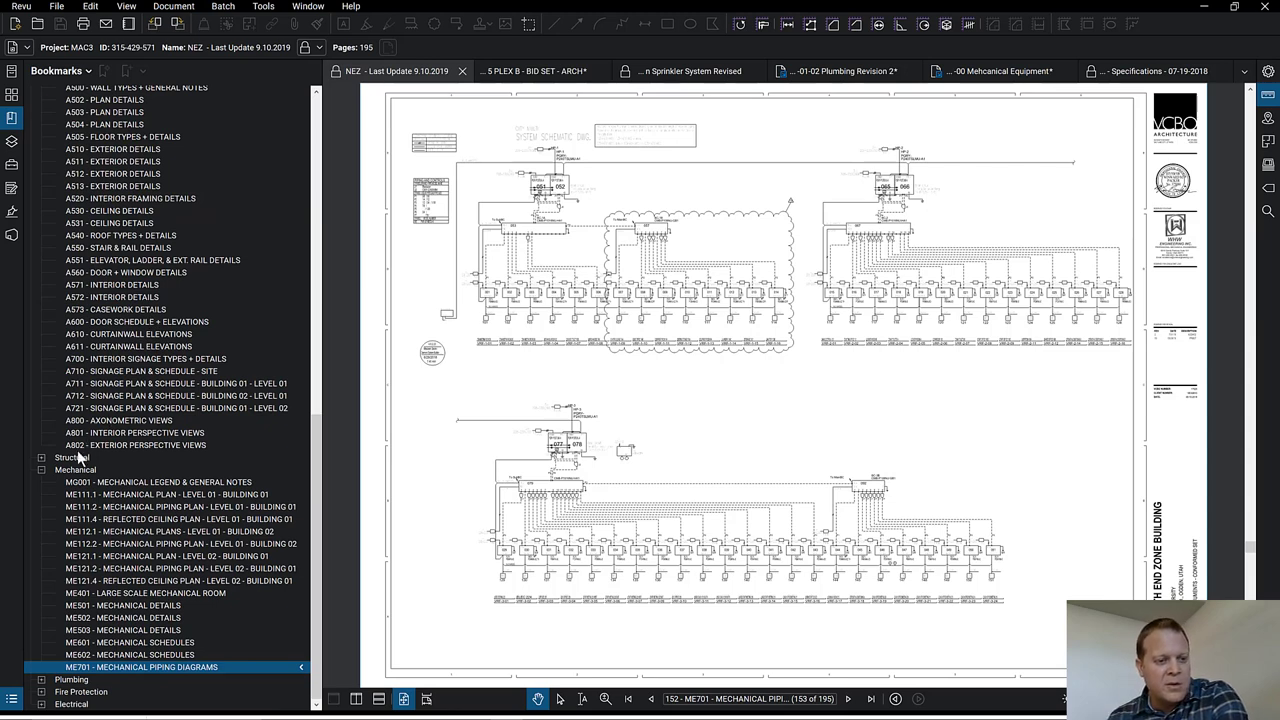
# - Open S901 Schematic Reference from the Structural group, then collapse that group
pyautogui.click(42, 458)
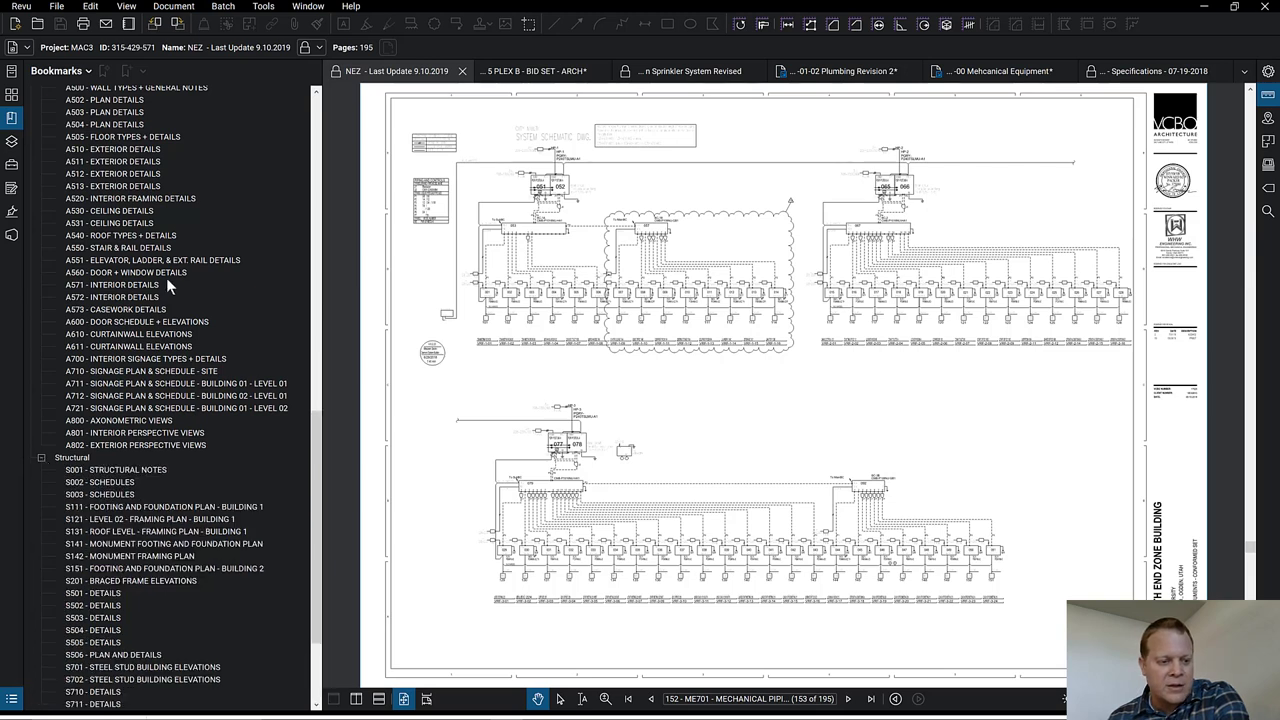
pyautogui.click(151, 458)
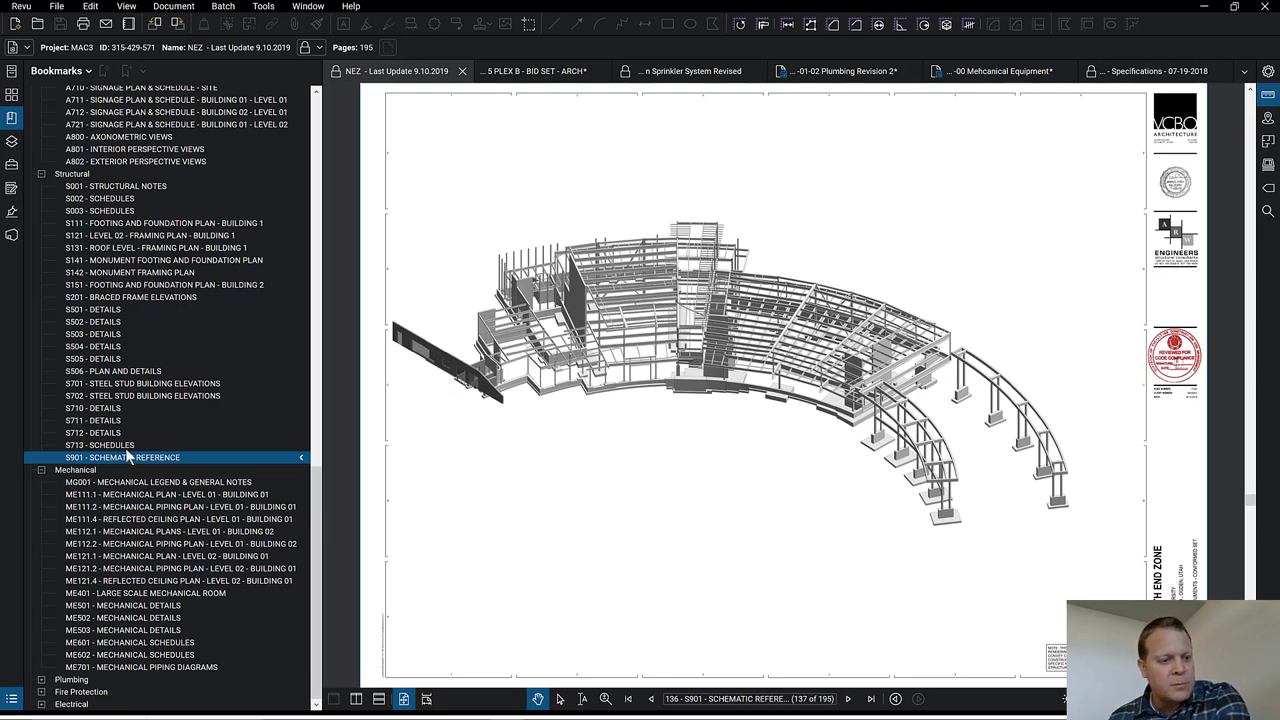
pyautogui.click(40, 173)
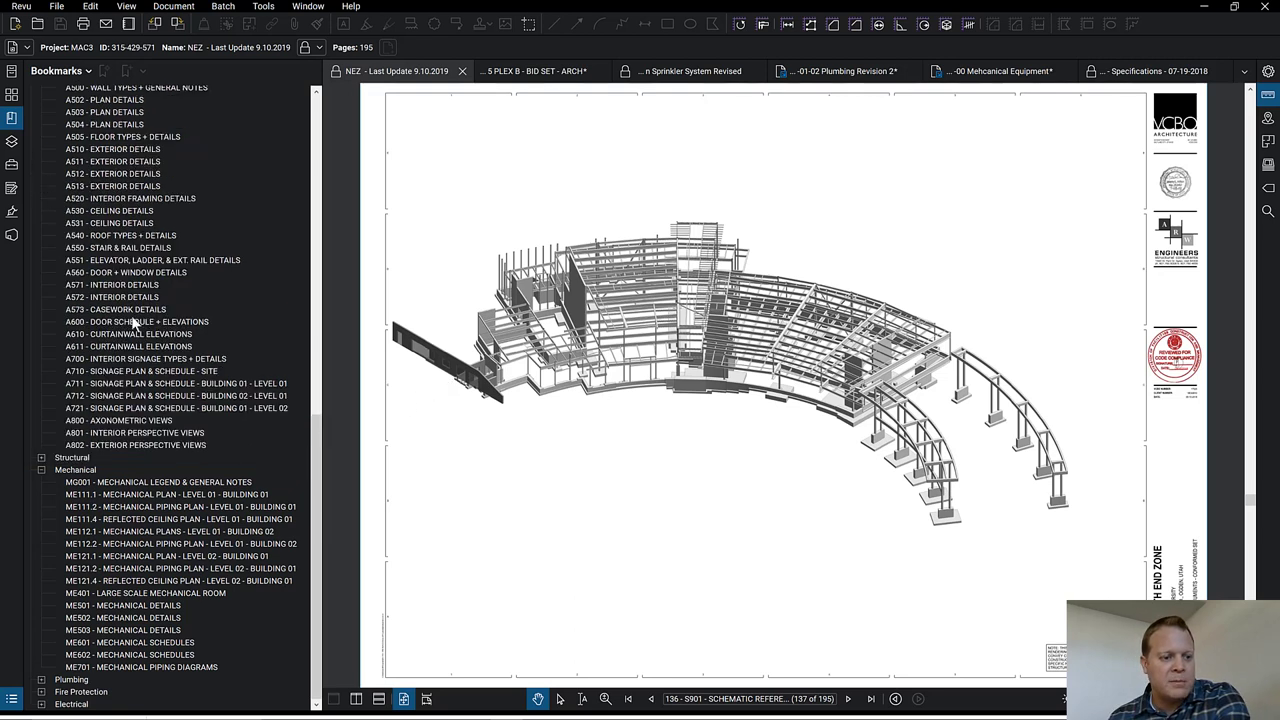
pyautogui.click(148, 667)
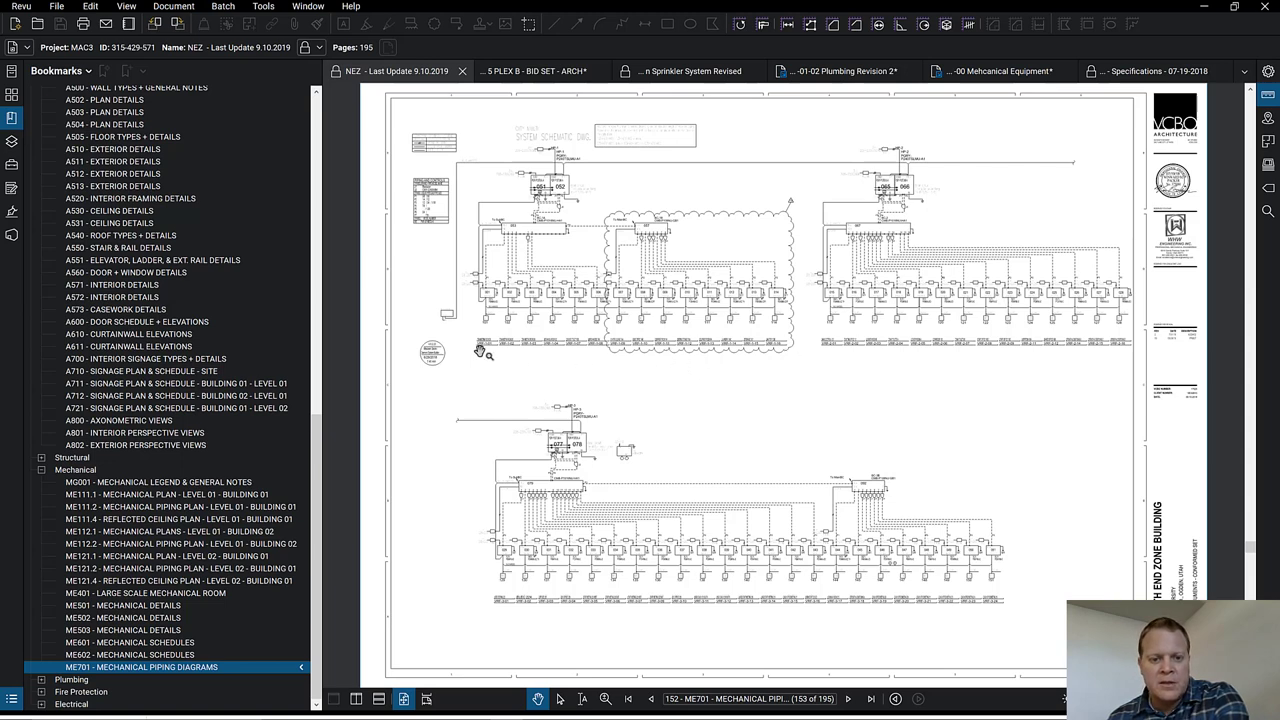
pyautogui.scroll(2, 565, 400)
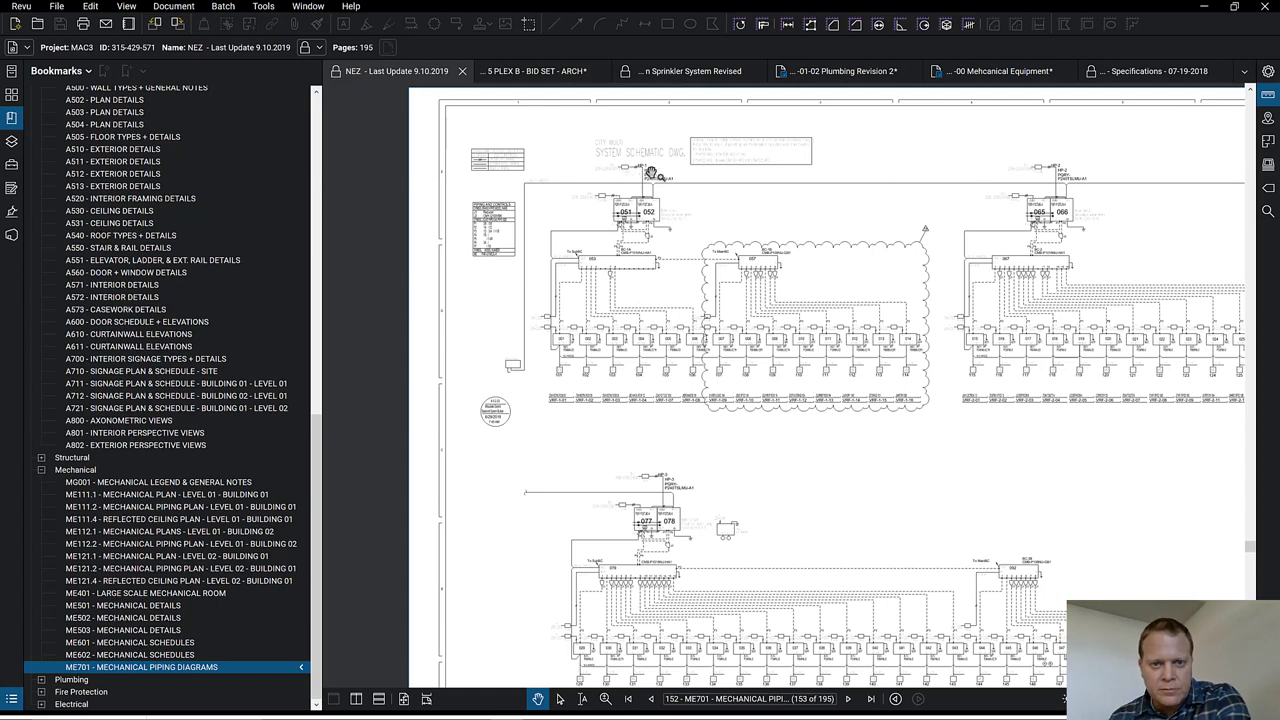
pyautogui.scroll(3, 648, 172)
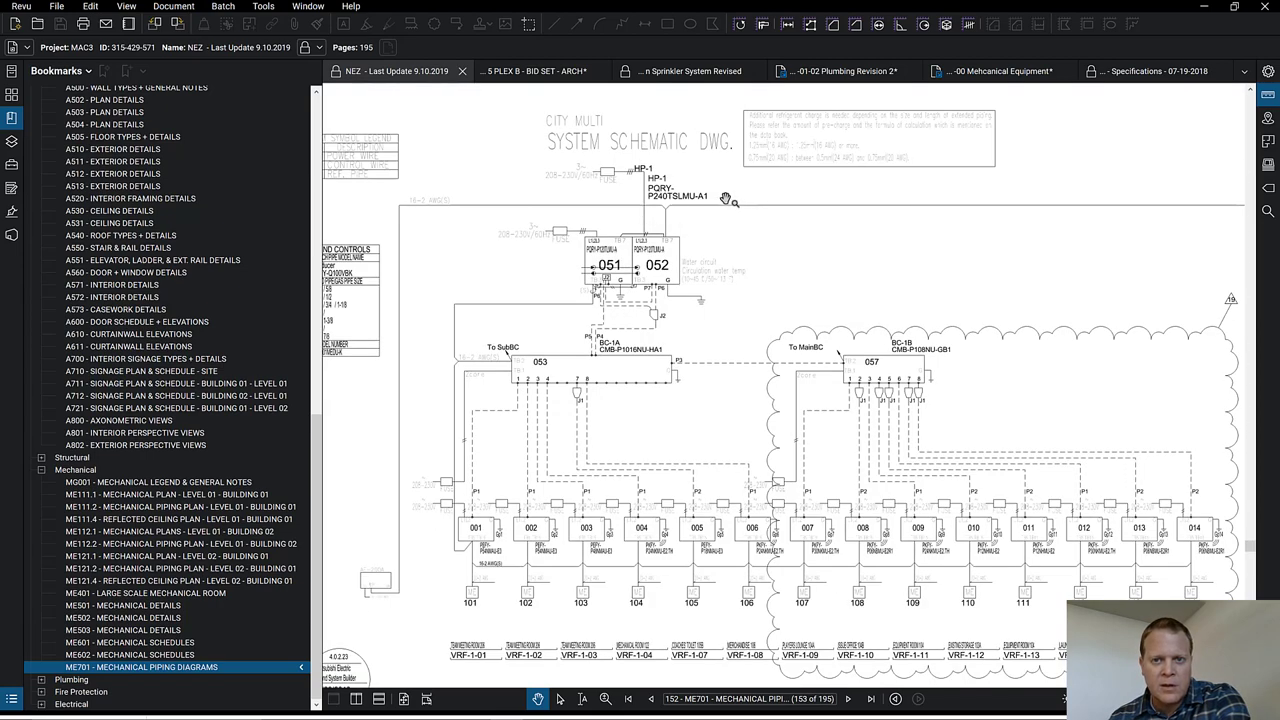
pyautogui.scroll(-2, 643, 234)
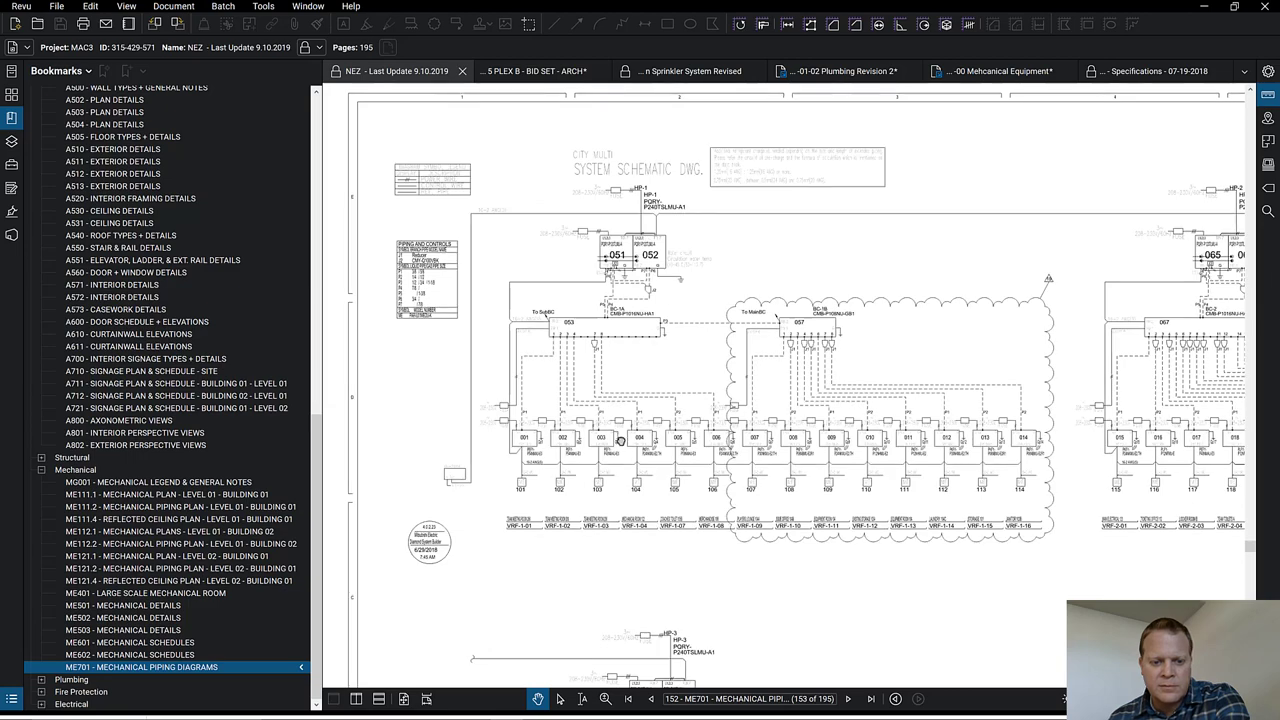
pyautogui.moveTo(617, 437); pyautogui.dragTo(594, 330)
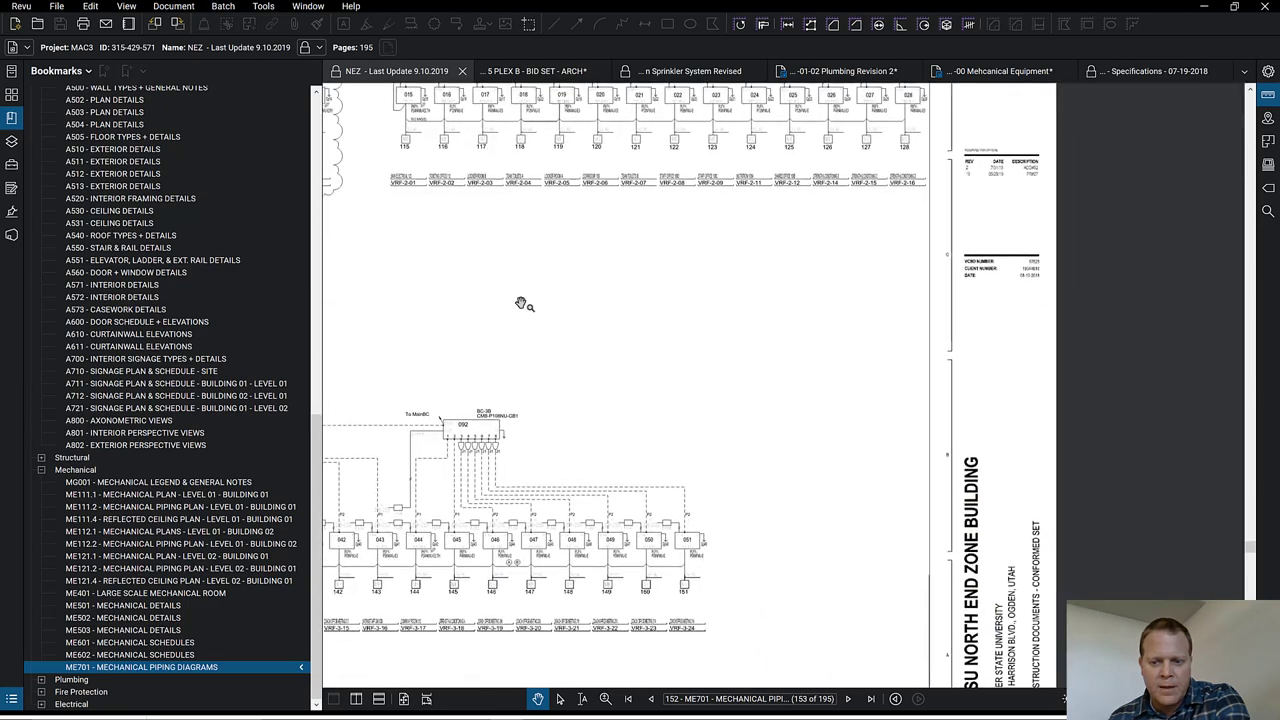
pyautogui.scroll(-2, 719, 387)
pyautogui.scroll(2, 1007, 447)
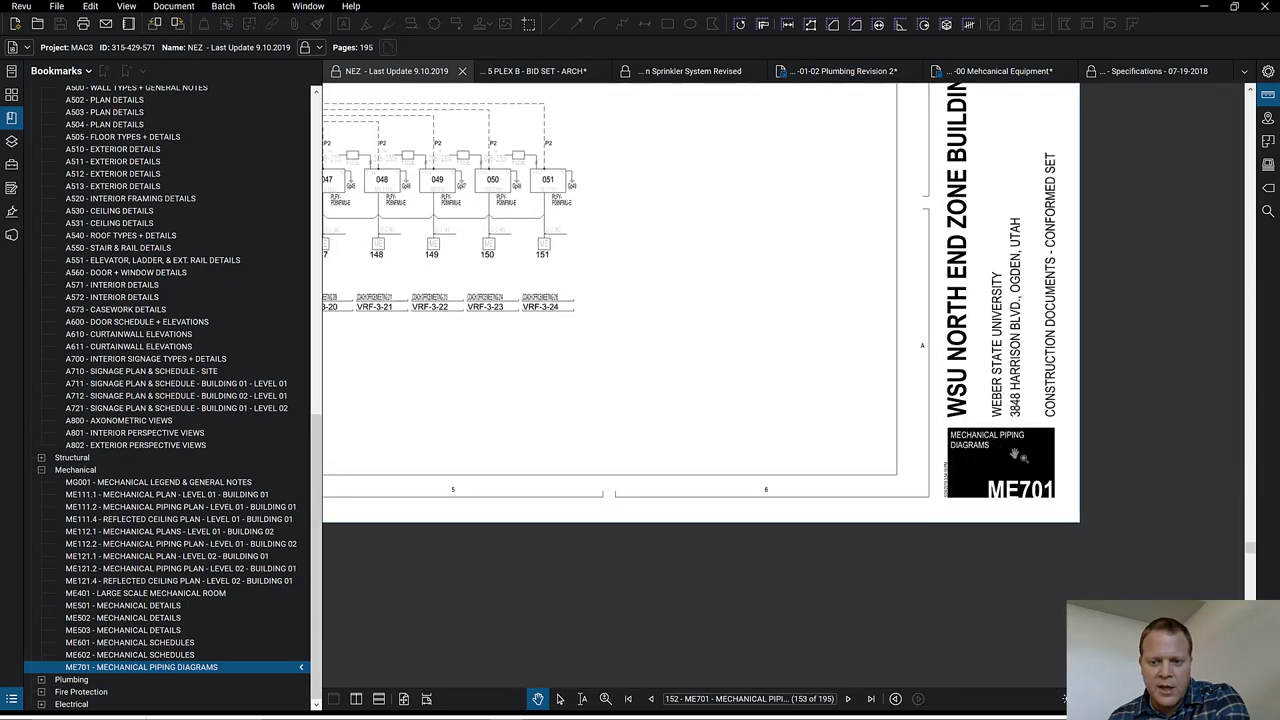
pyautogui.scroll(-2, 1020, 458)
pyautogui.scroll(2, 714, 443)
pyautogui.scroll(1, 947, 432)
pyautogui.scroll(2, 947, 432)
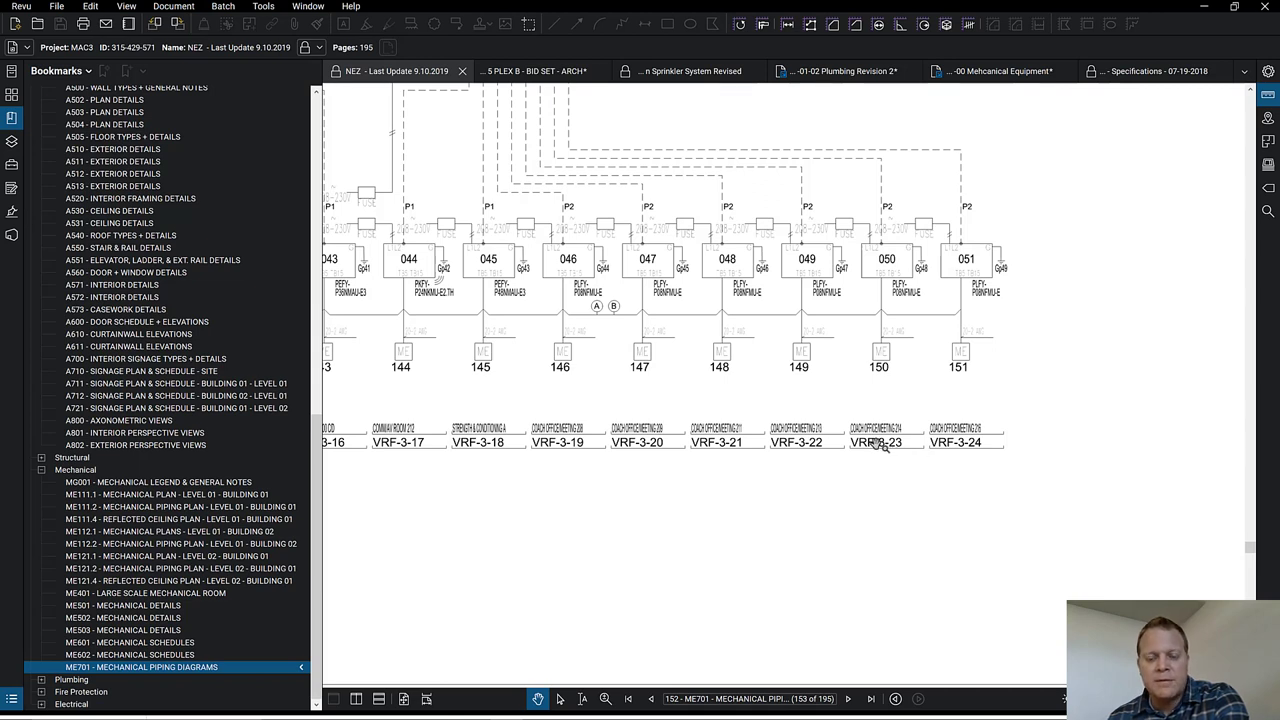
pyautogui.moveTo(725, 410); pyautogui.dragTo(885, 441)
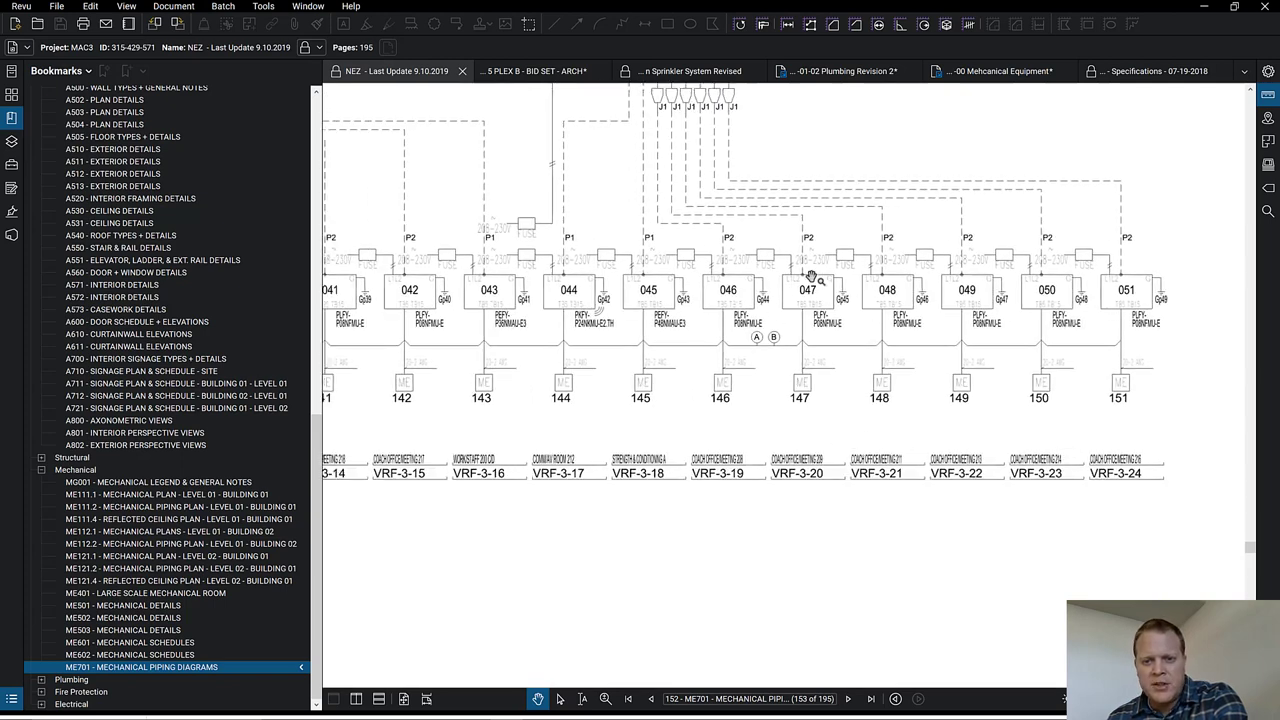
pyautogui.scroll(1, 815, 282)
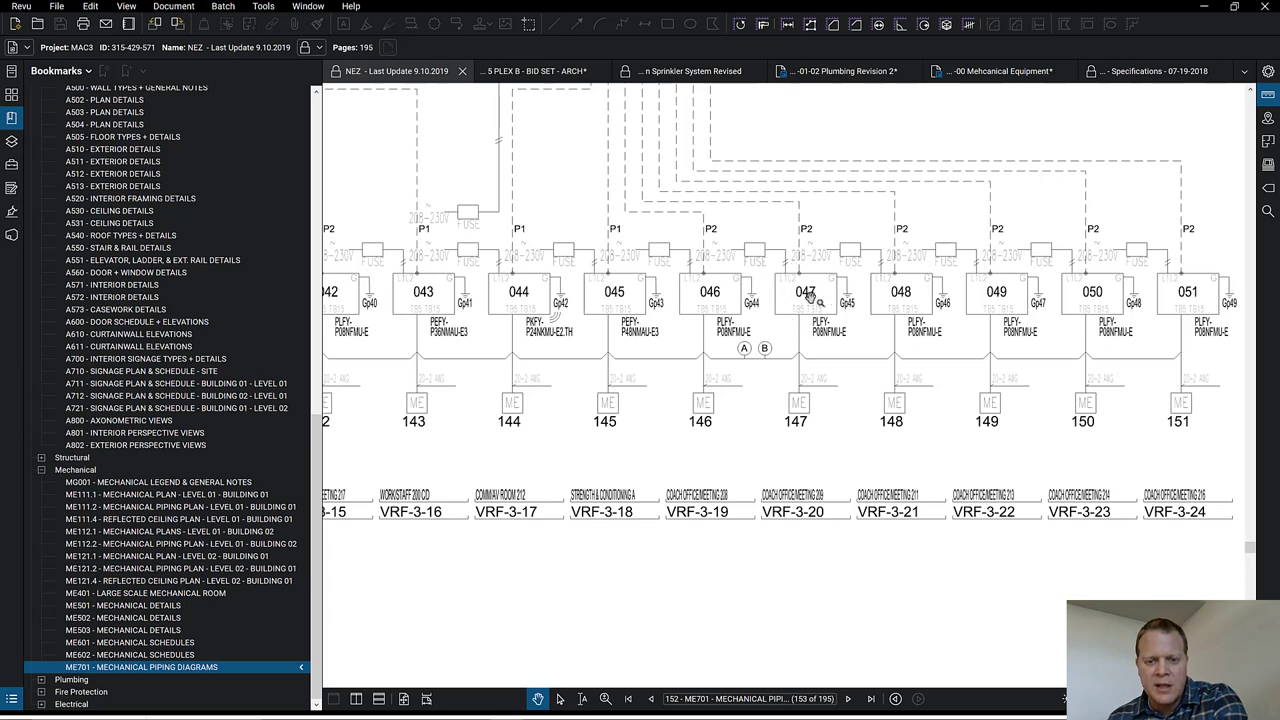
pyautogui.moveTo(727, 205); pyautogui.dragTo(776, 382)
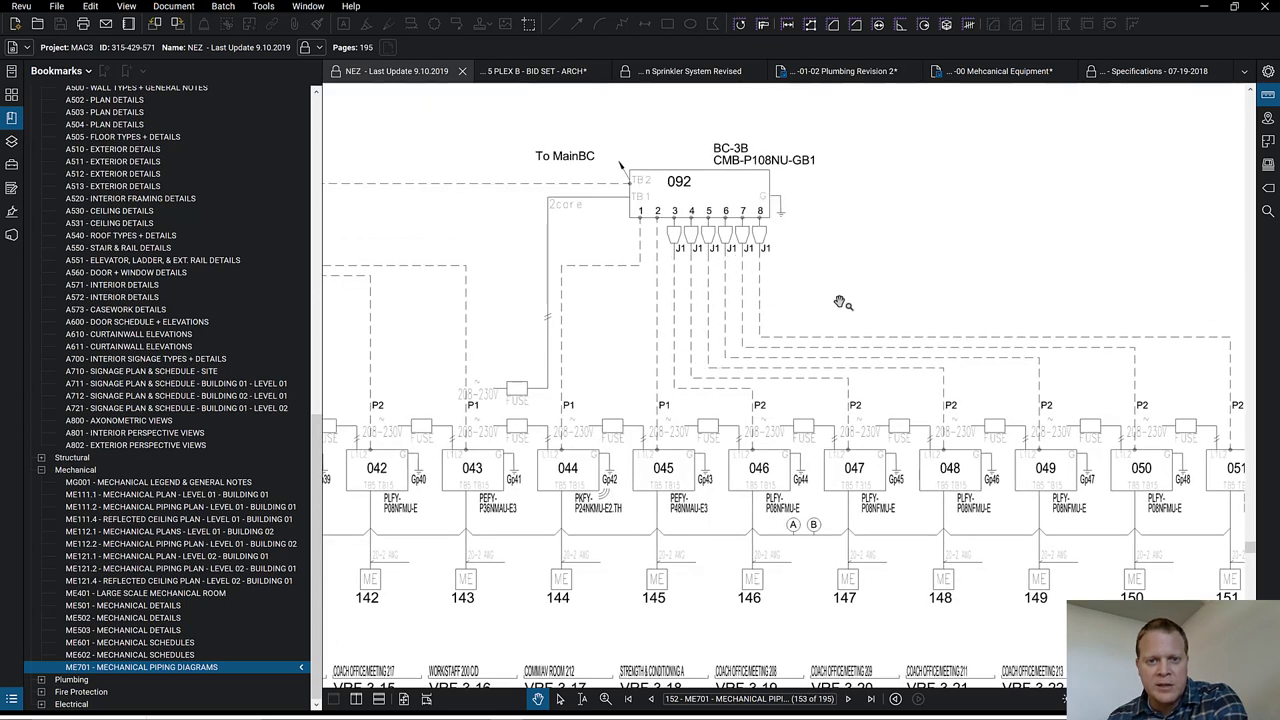
pyautogui.scroll(-2, 880, 286)
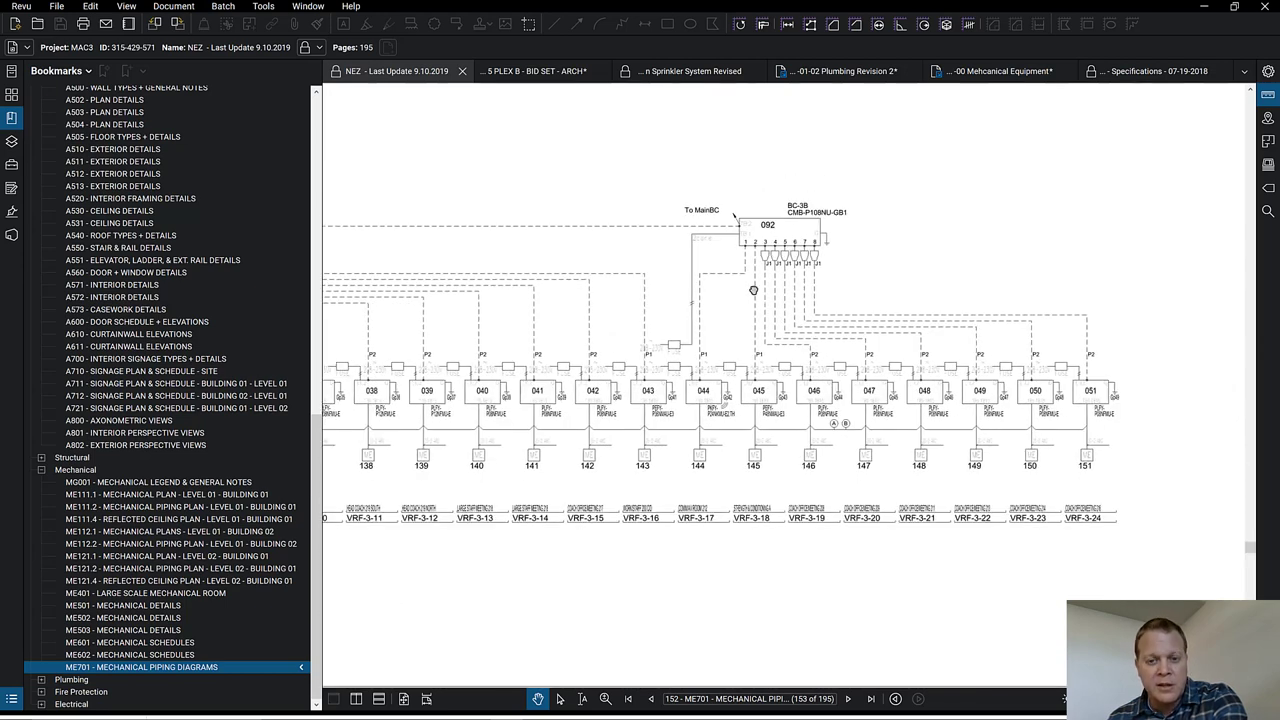
pyautogui.moveTo(753, 290); pyautogui.dragTo(876, 278)
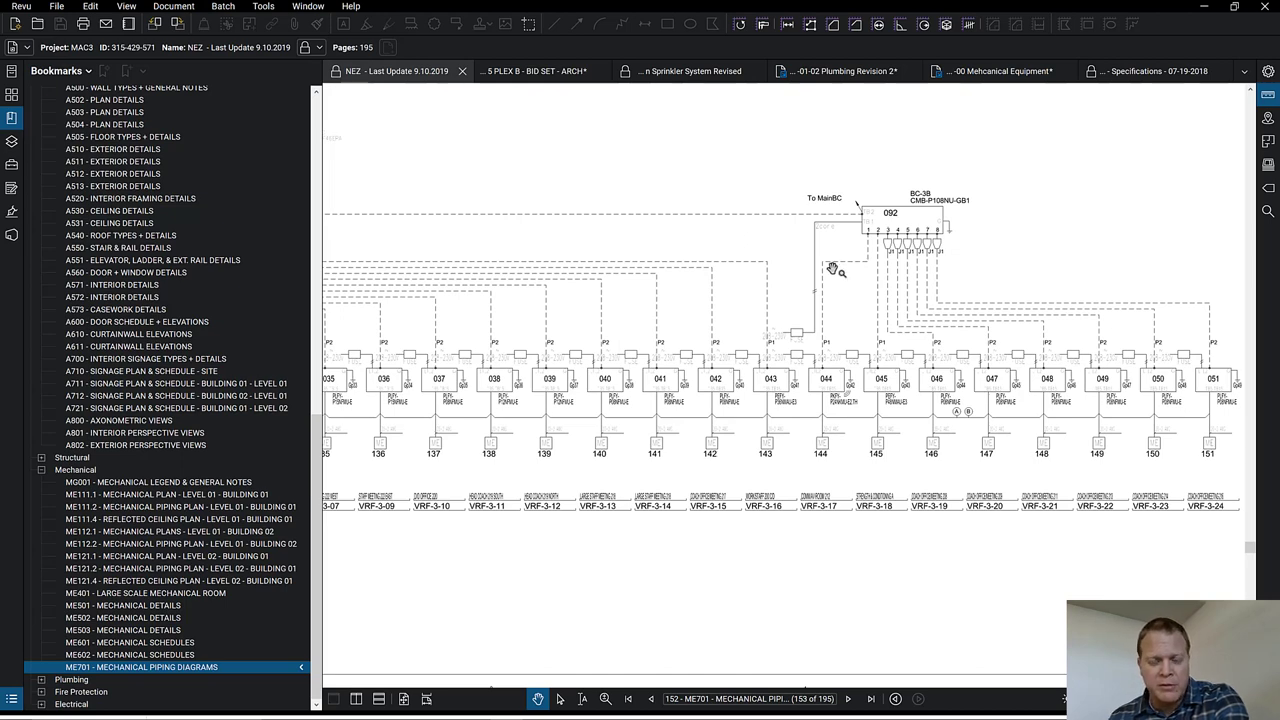
pyautogui.moveTo(807, 252); pyautogui.dragTo(990, 254)
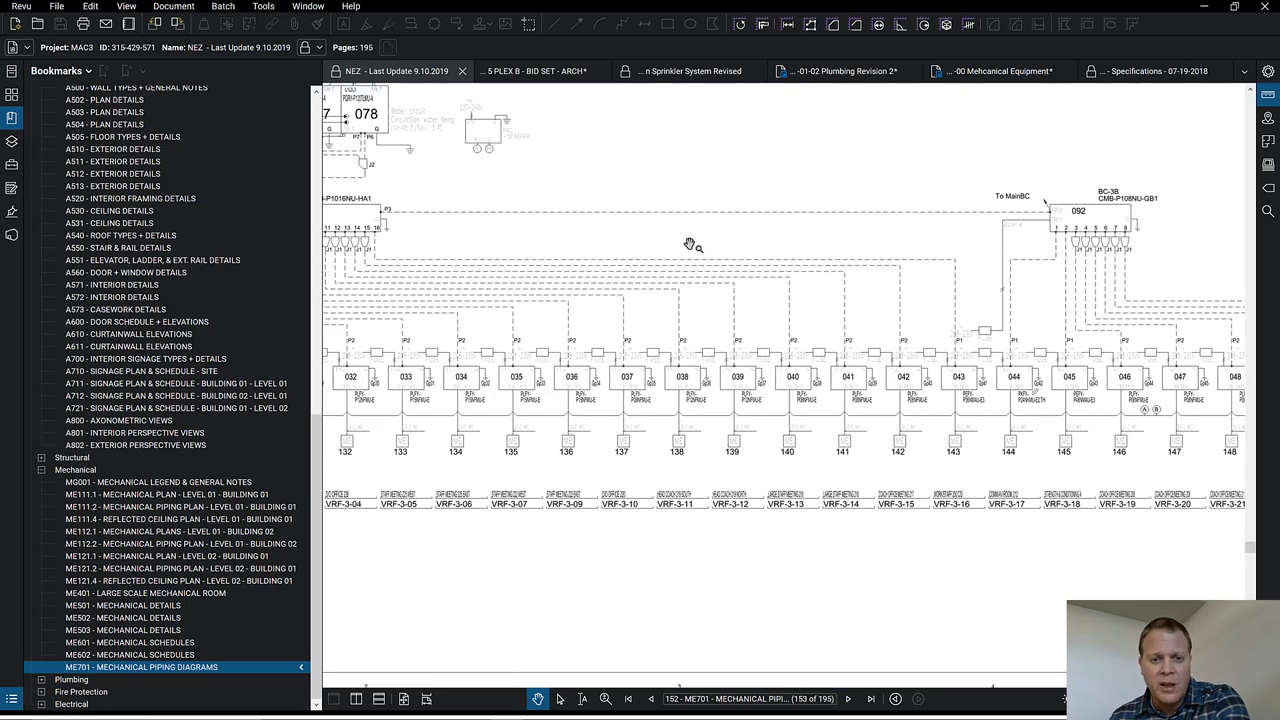
pyautogui.moveTo(512, 244); pyautogui.dragTo(680, 257)
pyautogui.moveTo(677, 301); pyautogui.dragTo(755, 284)
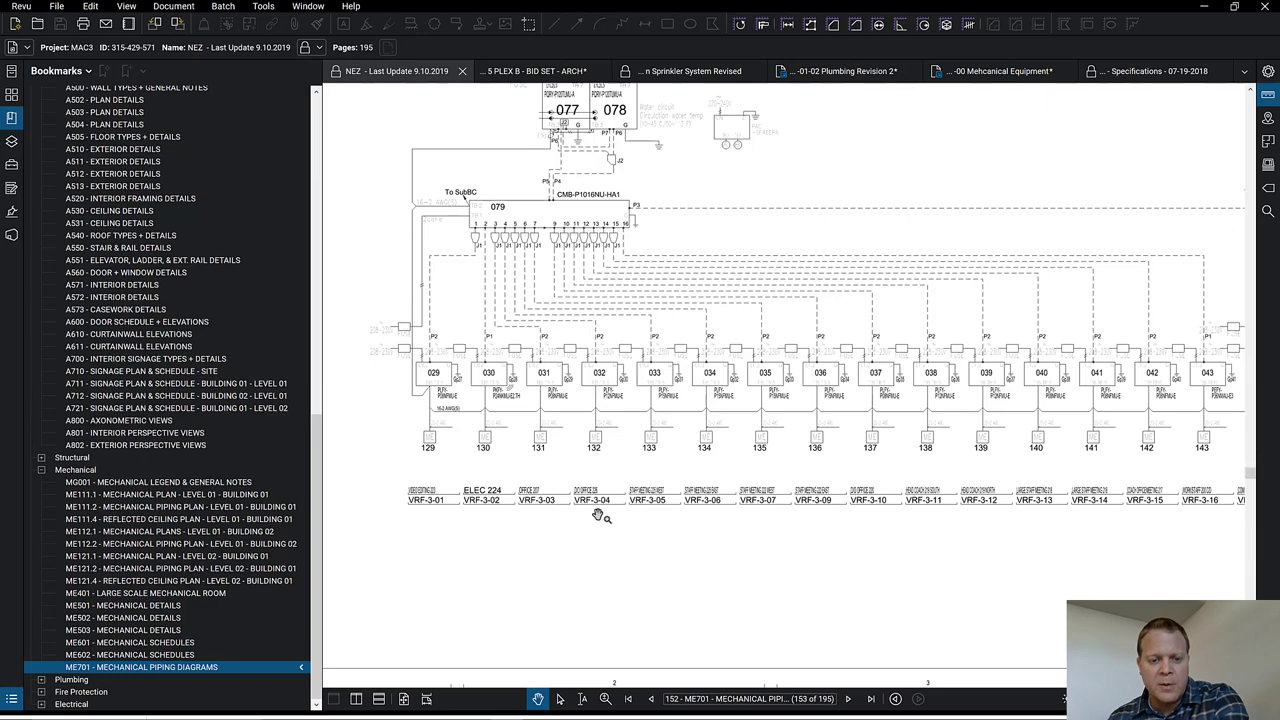
pyautogui.scroll(2, 592, 505)
pyautogui.scroll(3, 590, 497)
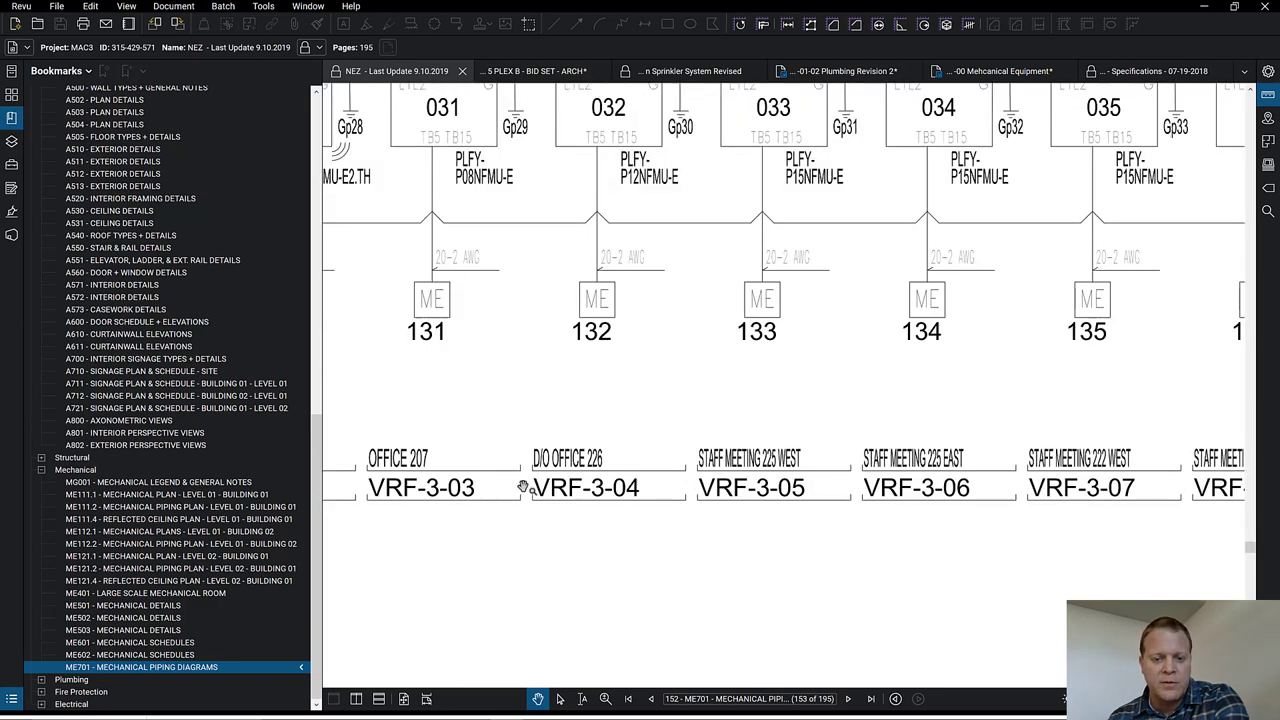
# - Open ME602 Mechanical Schedules and bring the VRF Schedule – Indoor Unit table into view
pyautogui.click(162, 643)
pyautogui.click(162, 654)
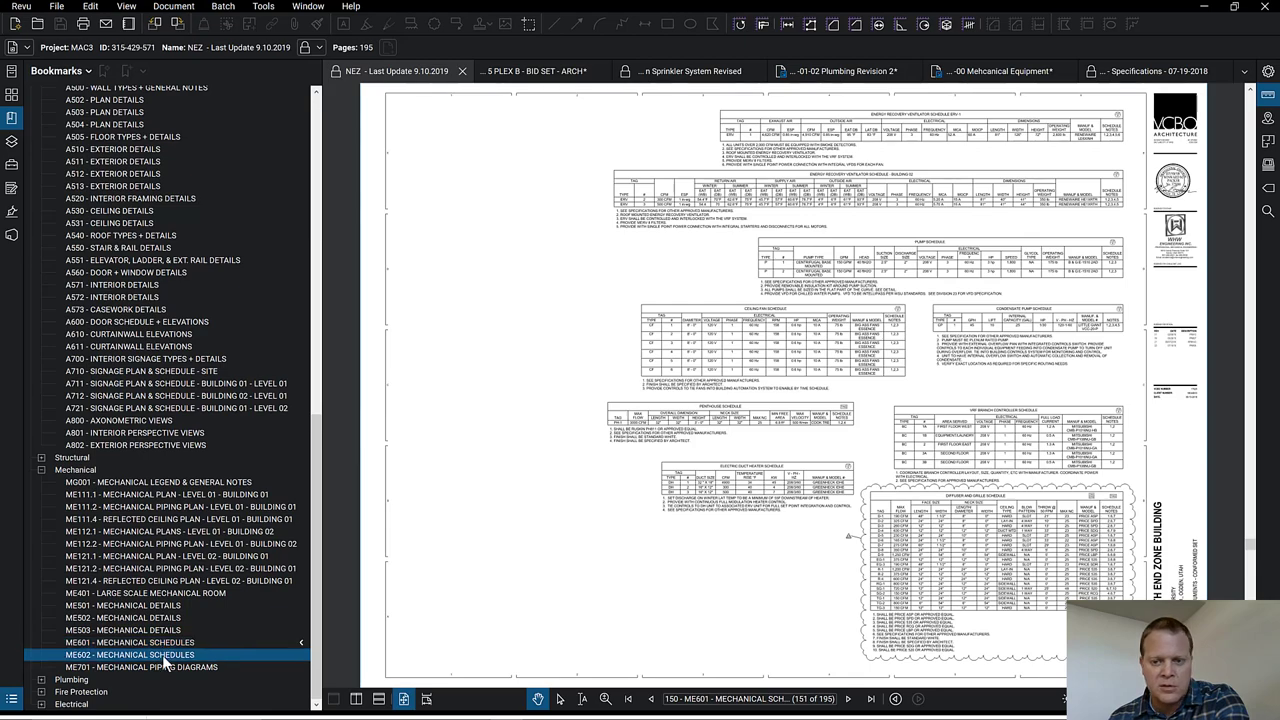
pyautogui.scroll(3, 930, 302)
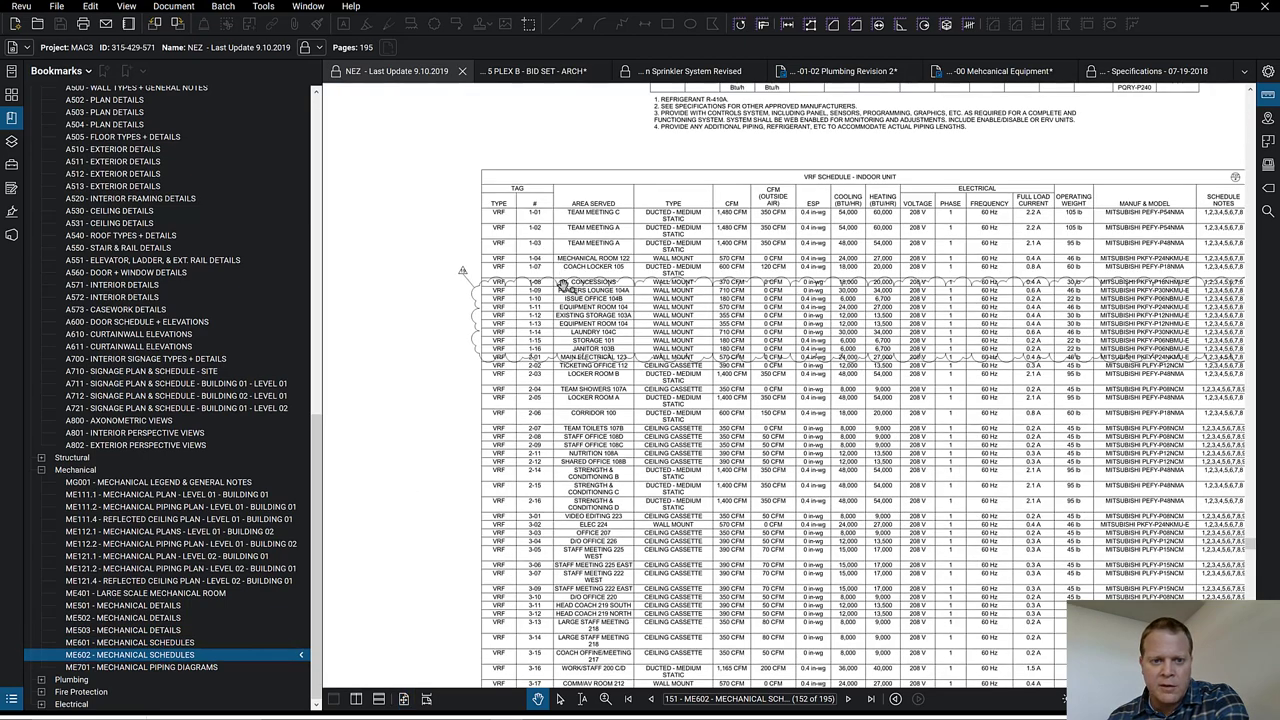
pyautogui.scroll(-4, 535, 305)
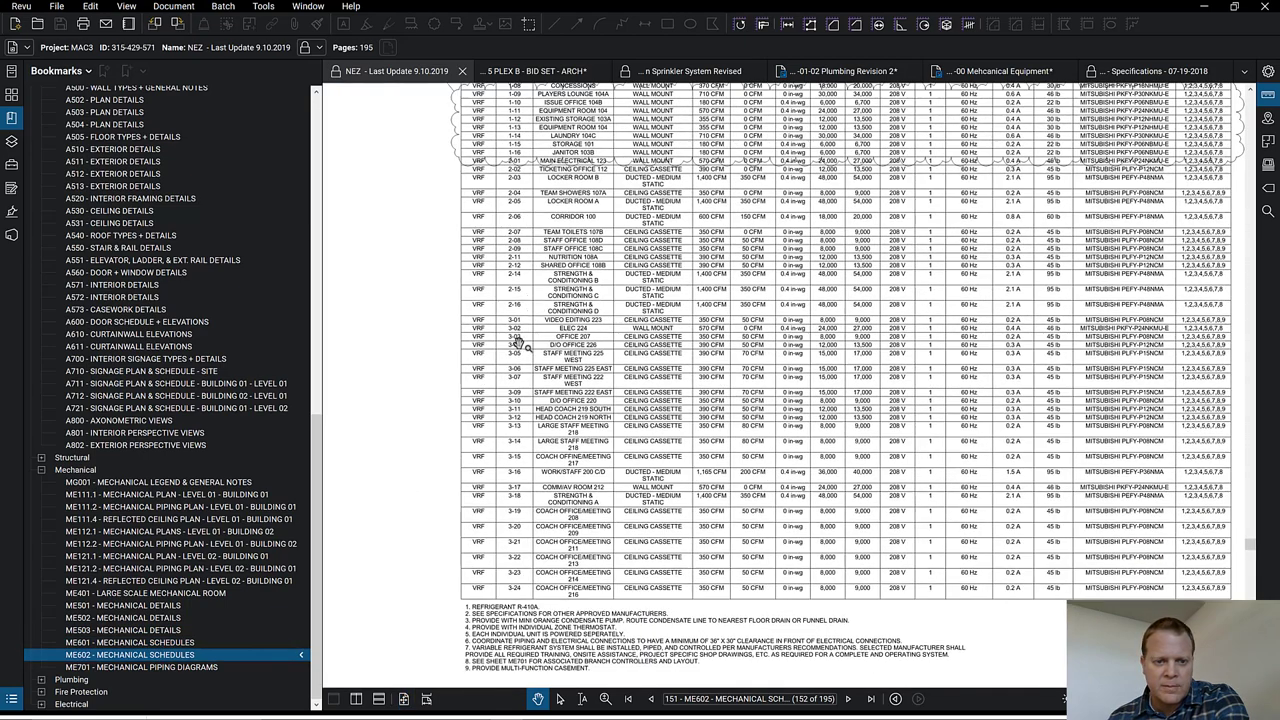
pyautogui.moveTo(553, 347); pyautogui.dragTo(522, 478)
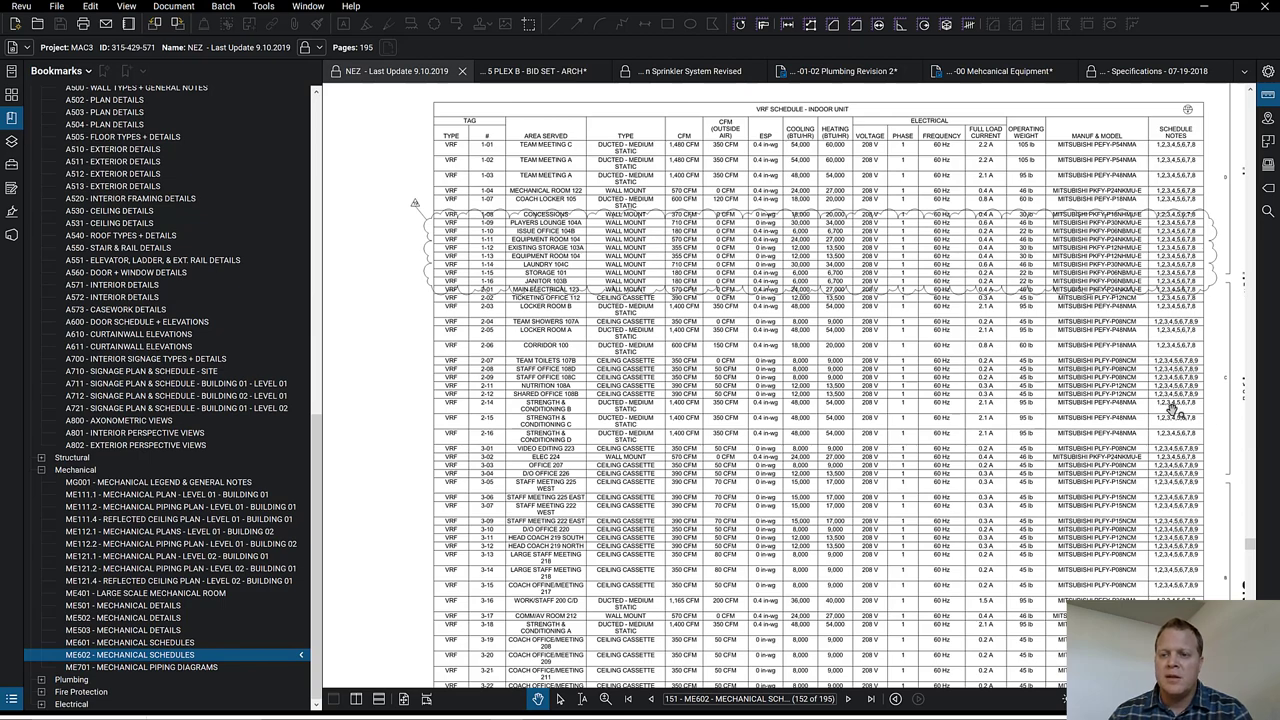
# - Scroll and pan around the ME602 VRF indoor unit schedule to read its notes and revision-clouded rows
pyautogui.scroll(-5, 1027, 466)
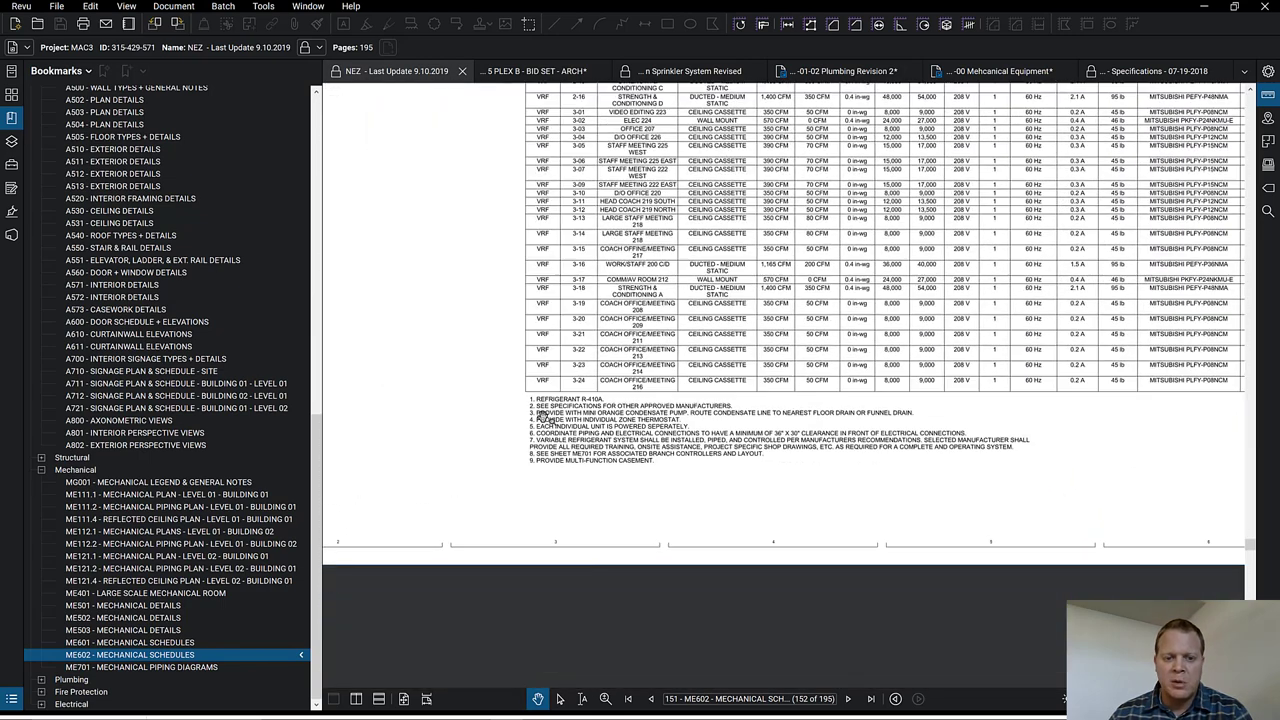
pyautogui.scroll(2, 549, 420)
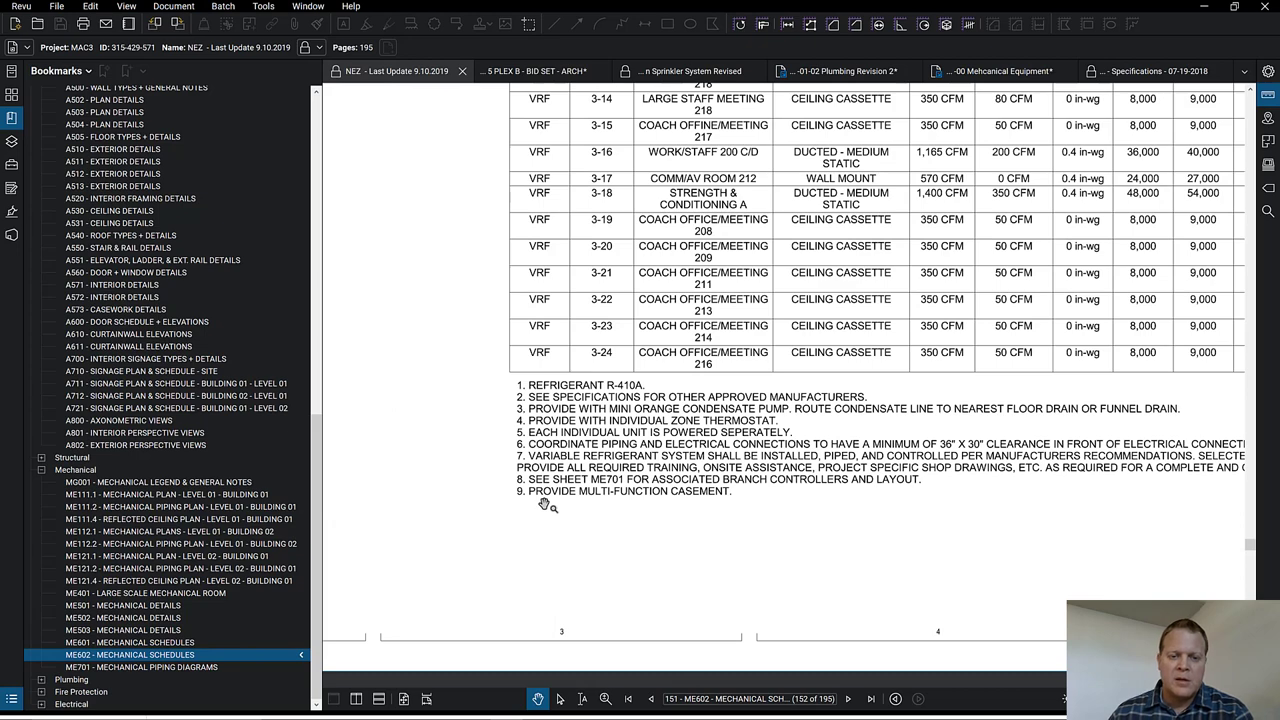
pyautogui.scroll(-2, 545, 505)
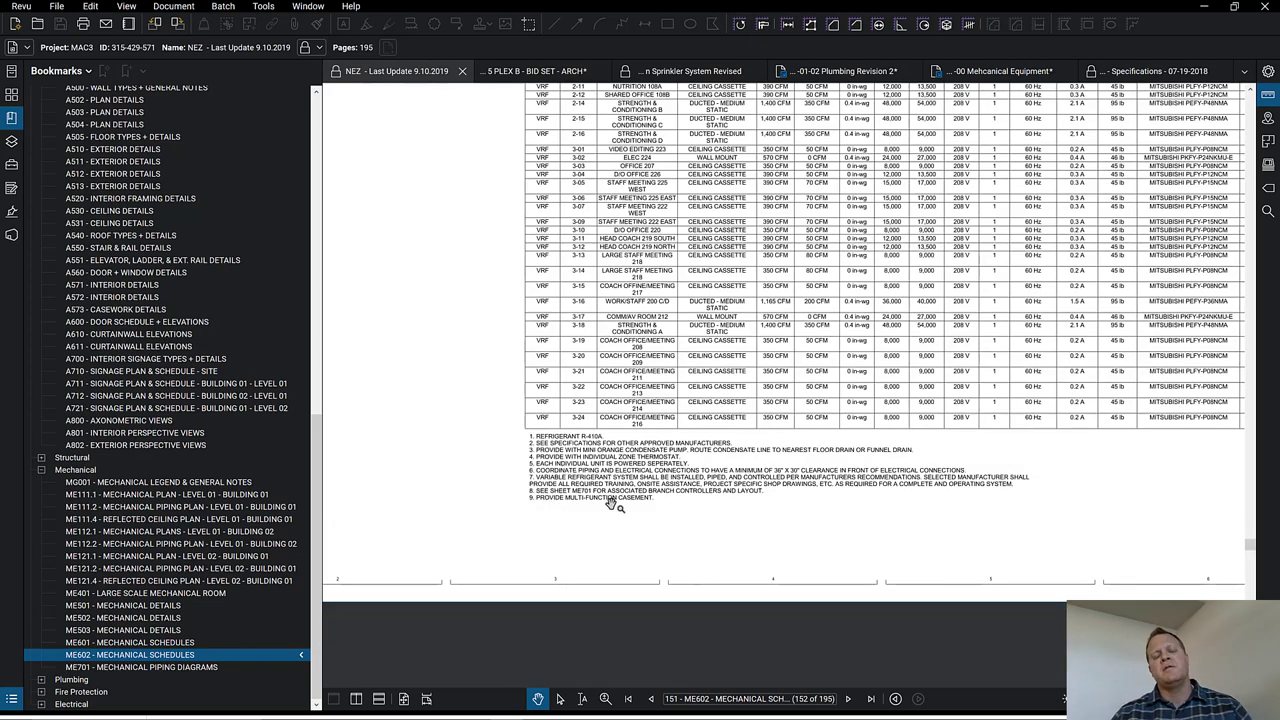
pyautogui.scroll(2, 497, 423)
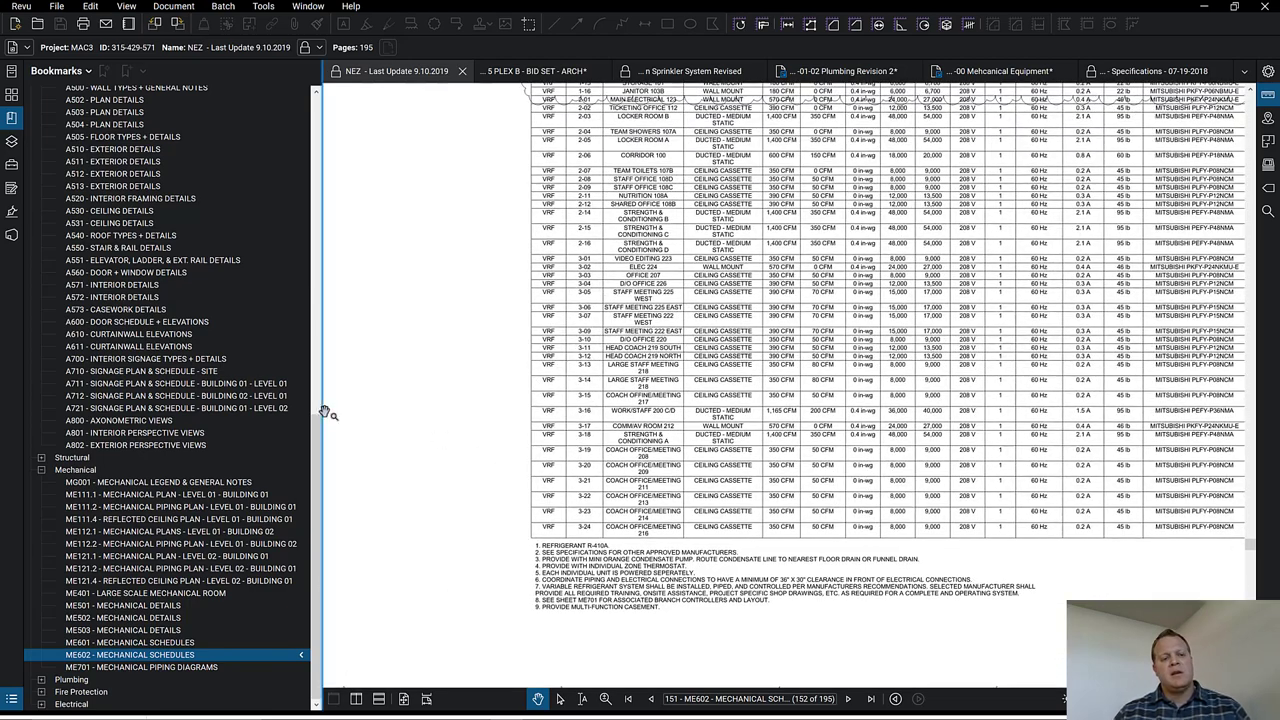
pyautogui.moveTo(315, 451); pyautogui.dragTo(350, 502)
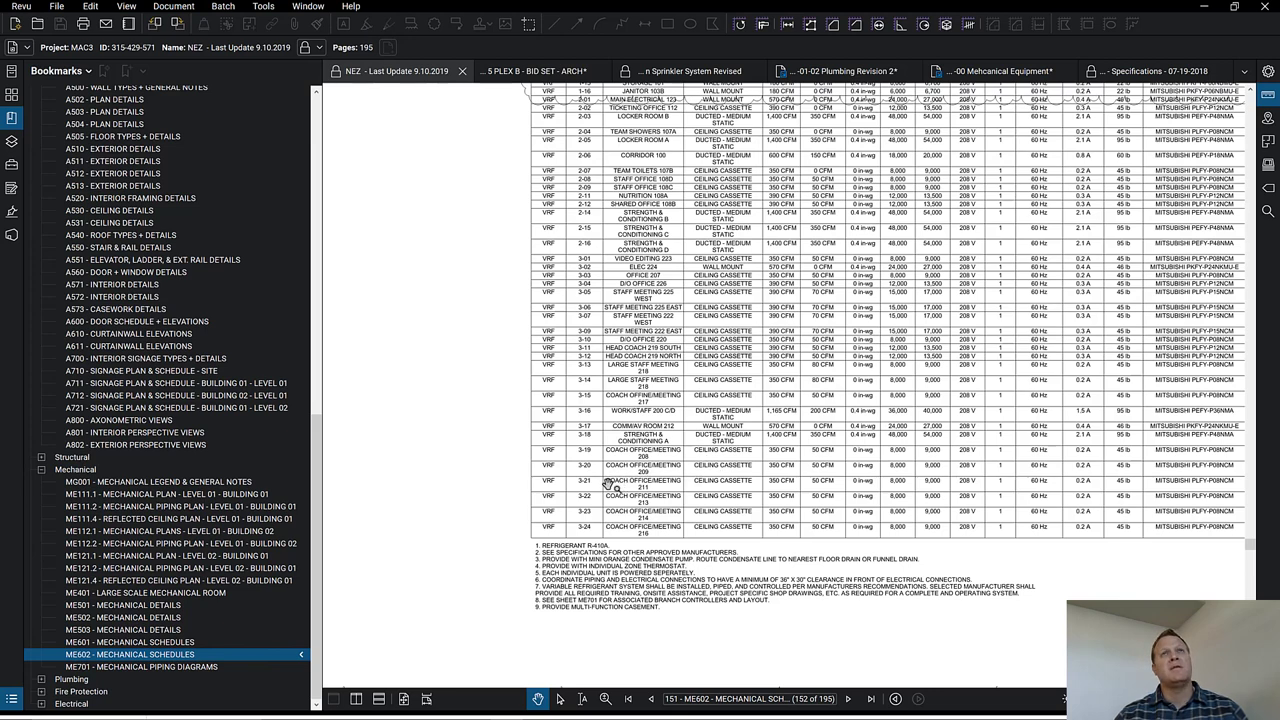
pyautogui.scroll(-1, 610, 487)
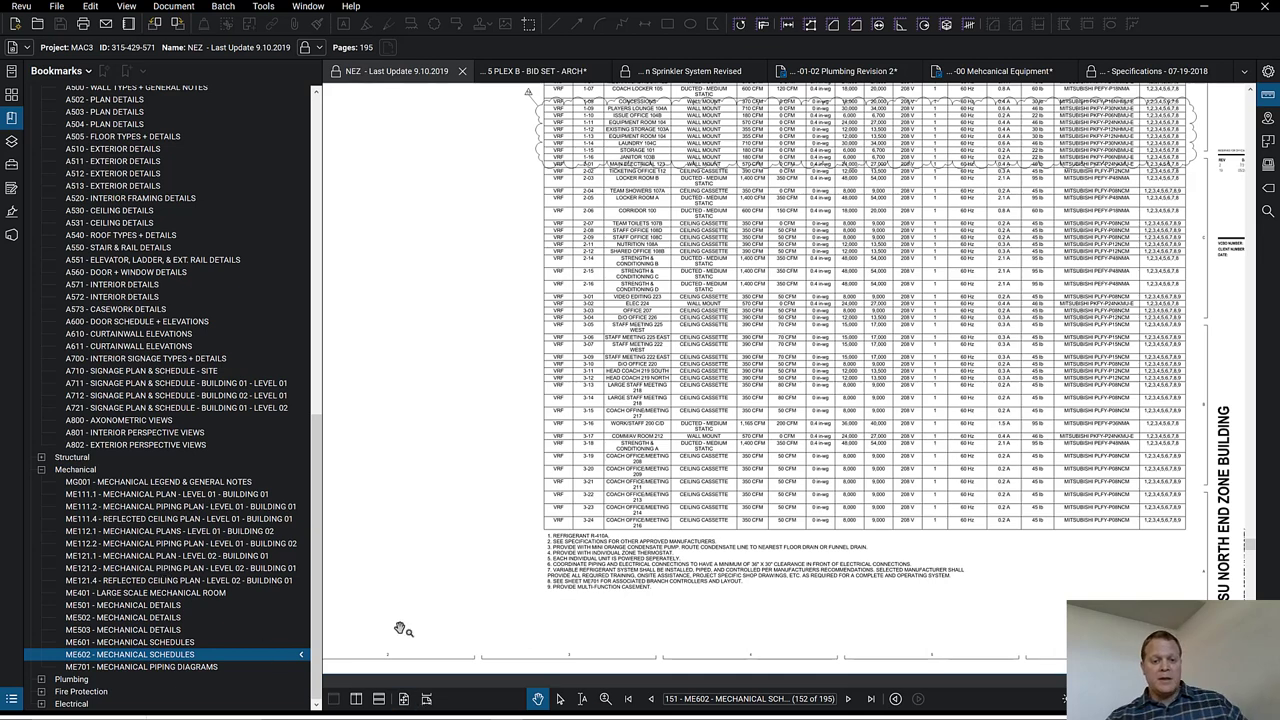
pyautogui.moveTo(480, 403); pyautogui.dragTo(462, 455)
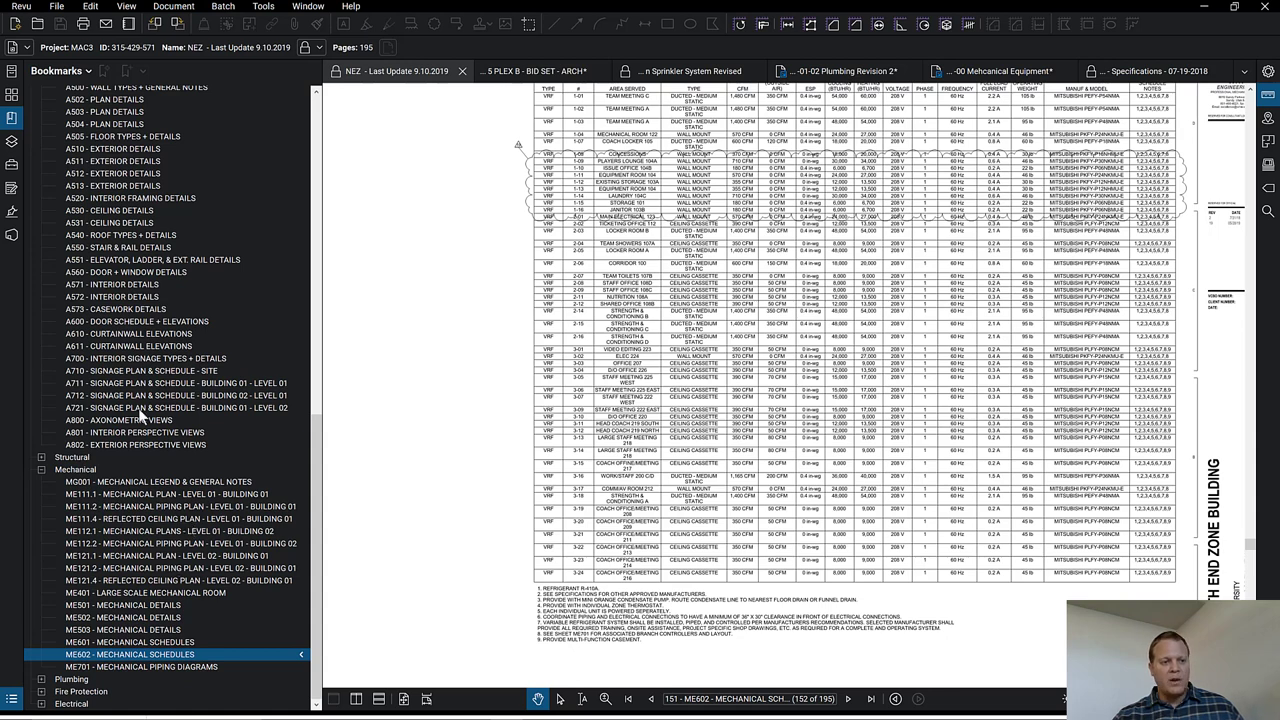
pyautogui.scroll(10, 143, 418)
pyautogui.scroll(5, 203, 480)
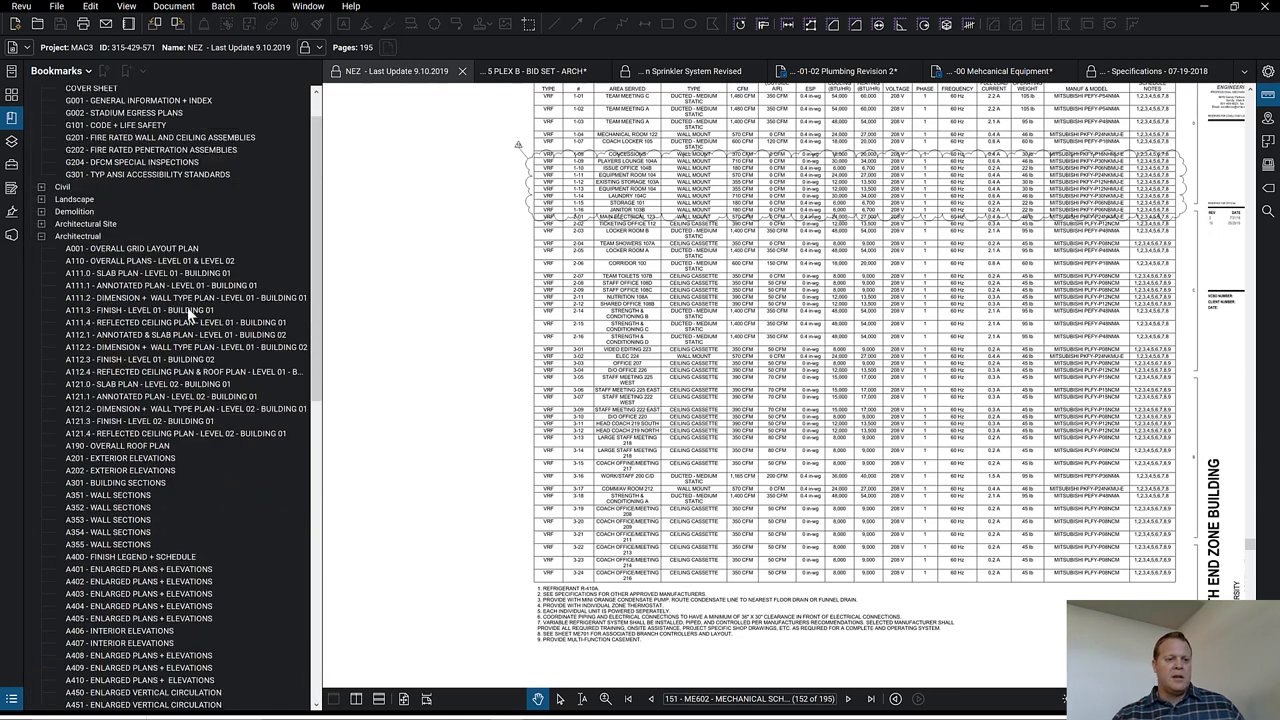
pyautogui.scroll(-15, 149, 352)
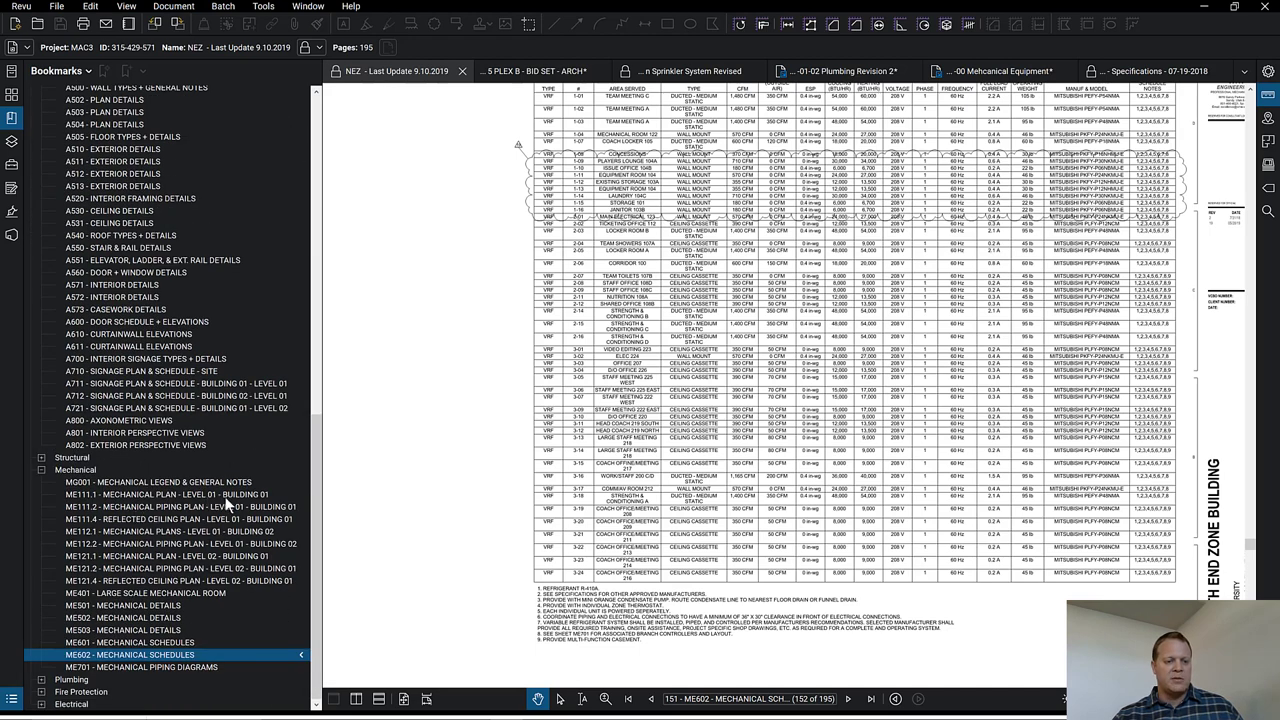
# - Open the ME111.1 Level 01 mechanical plan and zoom around it
pyautogui.click(140, 496)
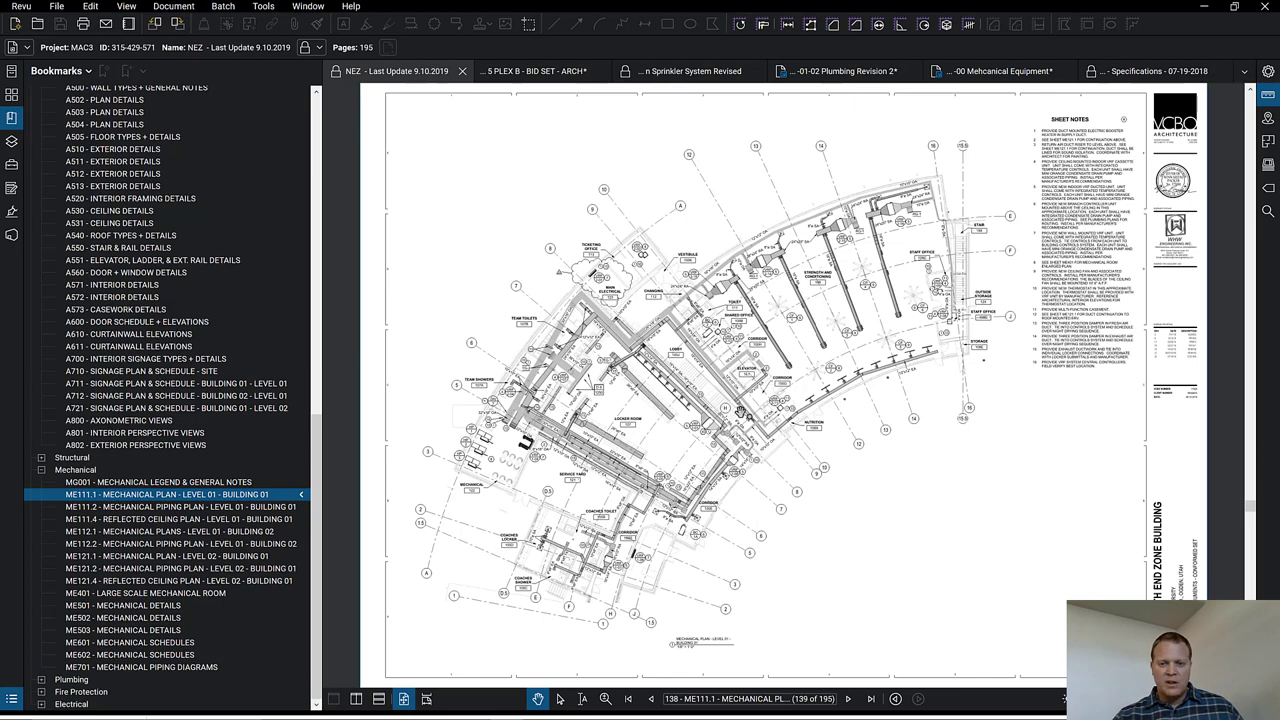
pyautogui.scroll(3, 745, 412)
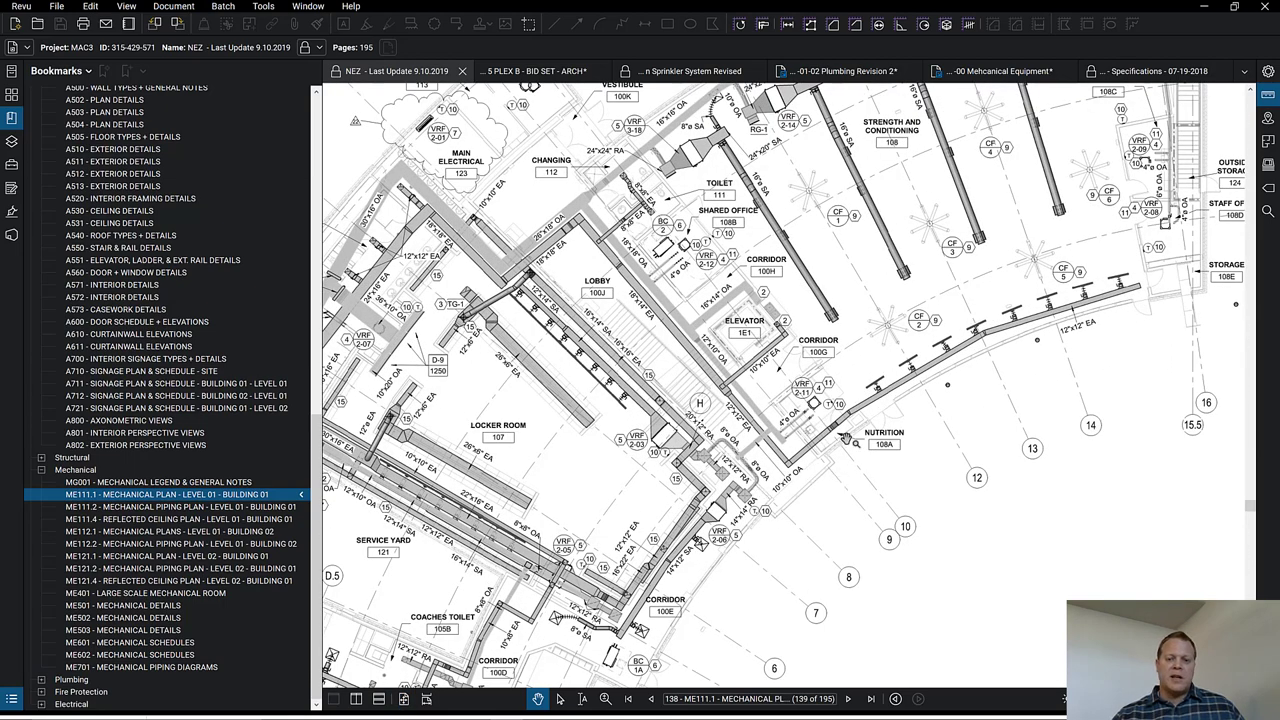
pyautogui.scroll(3, 804, 397)
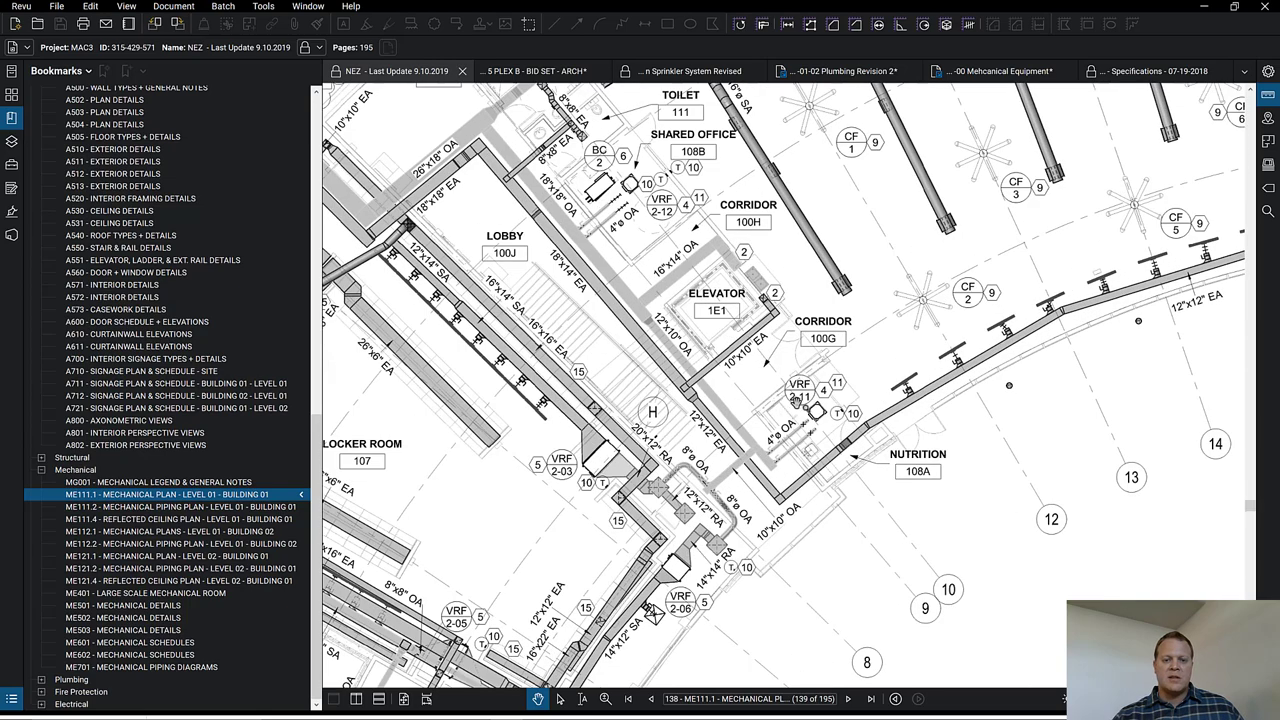
pyautogui.scroll(-3, 800, 424)
pyautogui.scroll(-2, 790, 509)
pyautogui.scroll(6, 795, 500)
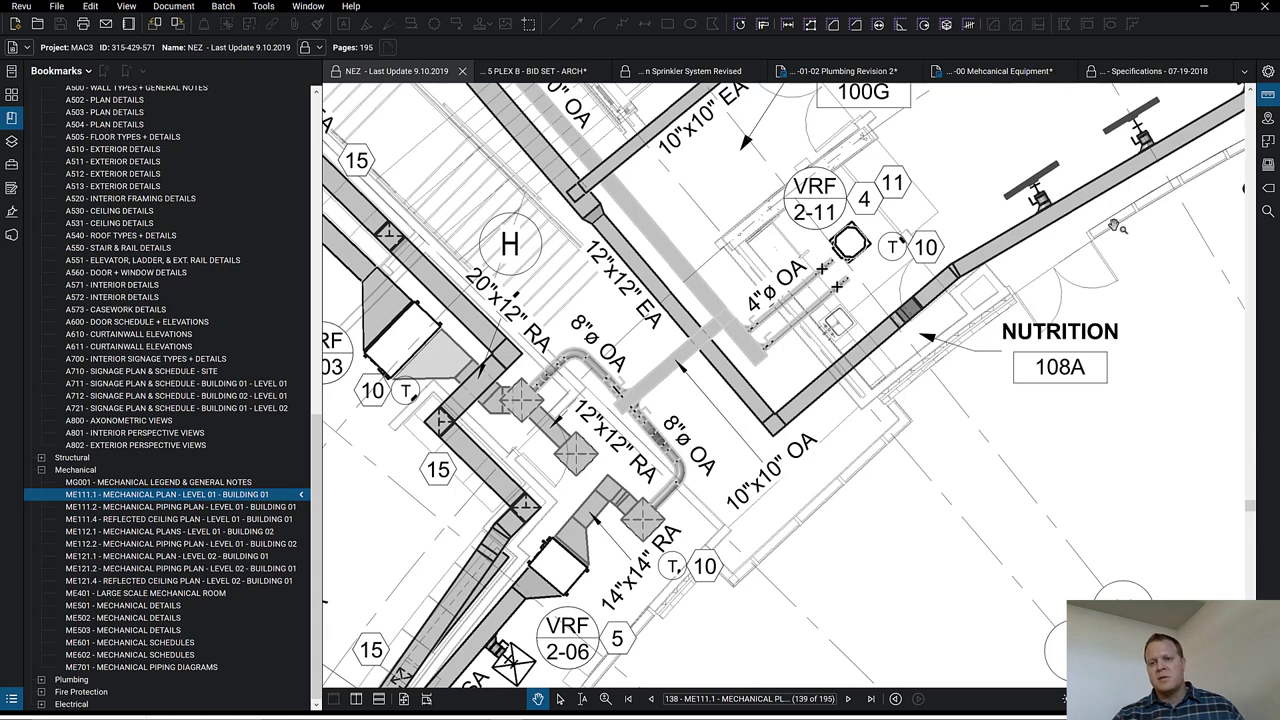
# - Pan across the curved wing and zoom in on the Strength and Conditioning 108 ductwork
pyautogui.moveTo(1113, 226); pyautogui.dragTo(889, 359)
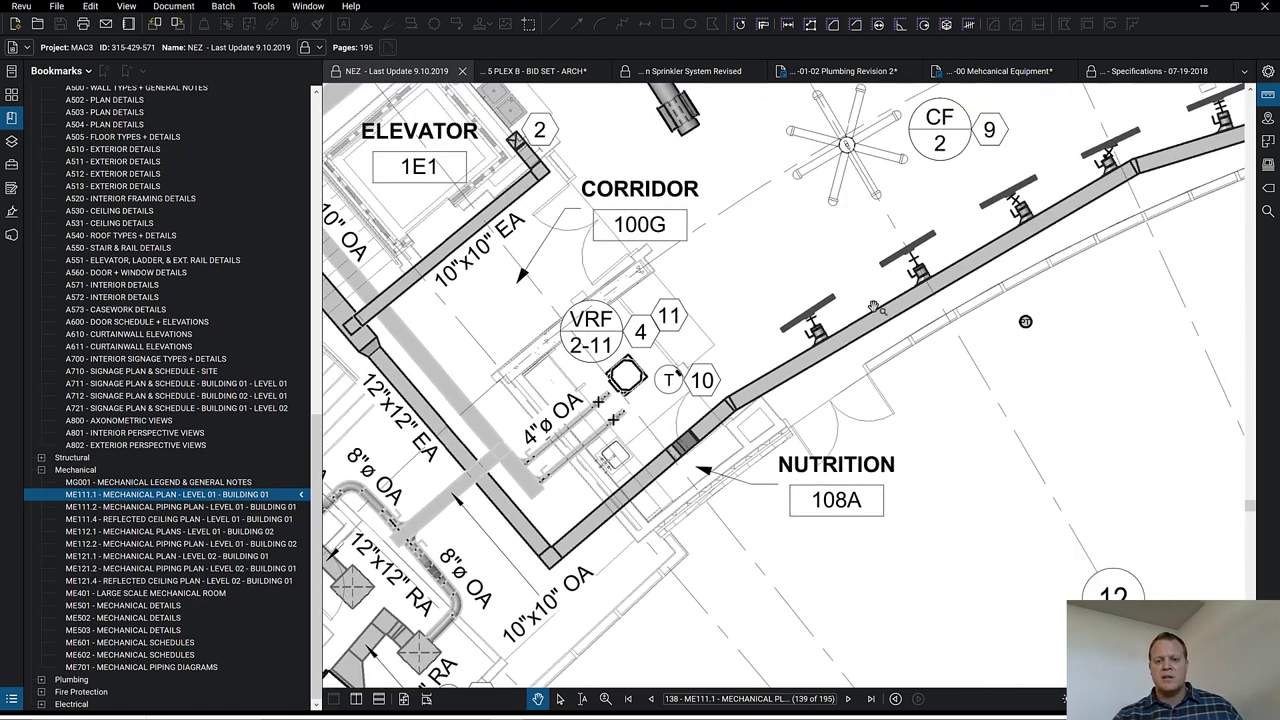
pyautogui.scroll(-1, 835, 400)
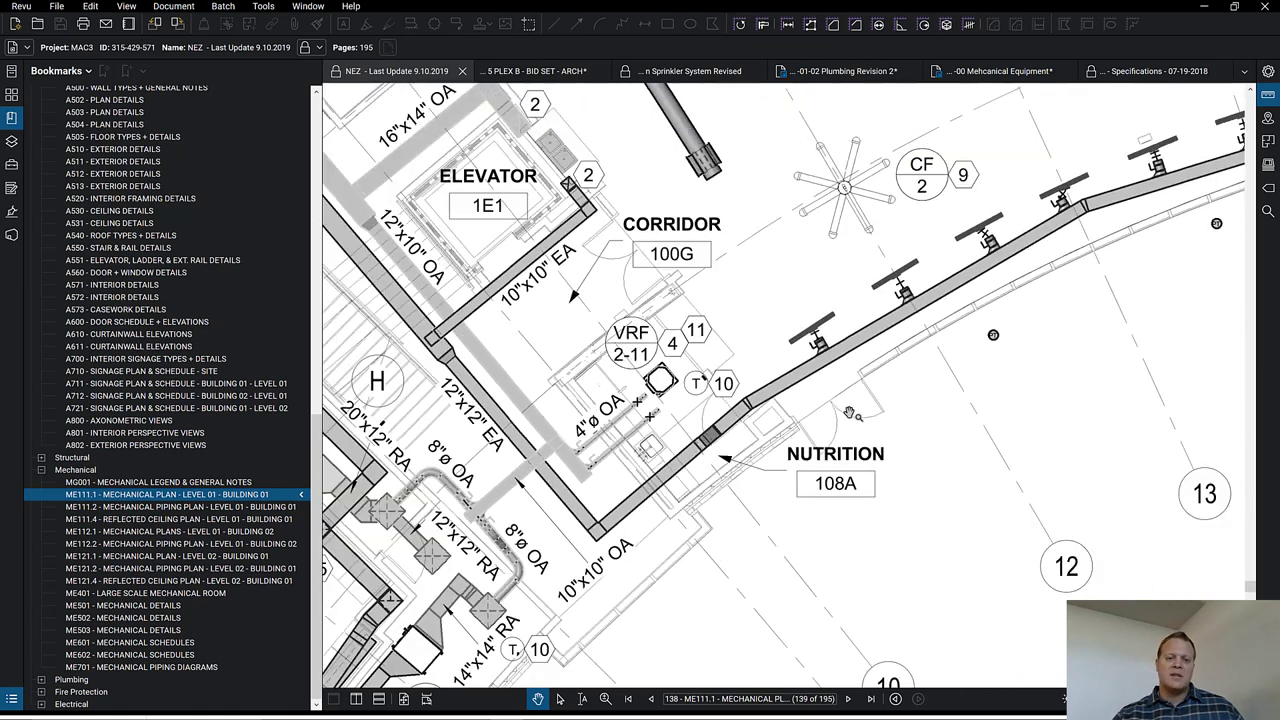
pyautogui.scroll(-2, 850, 413)
pyautogui.scroll(-1, 893, 430)
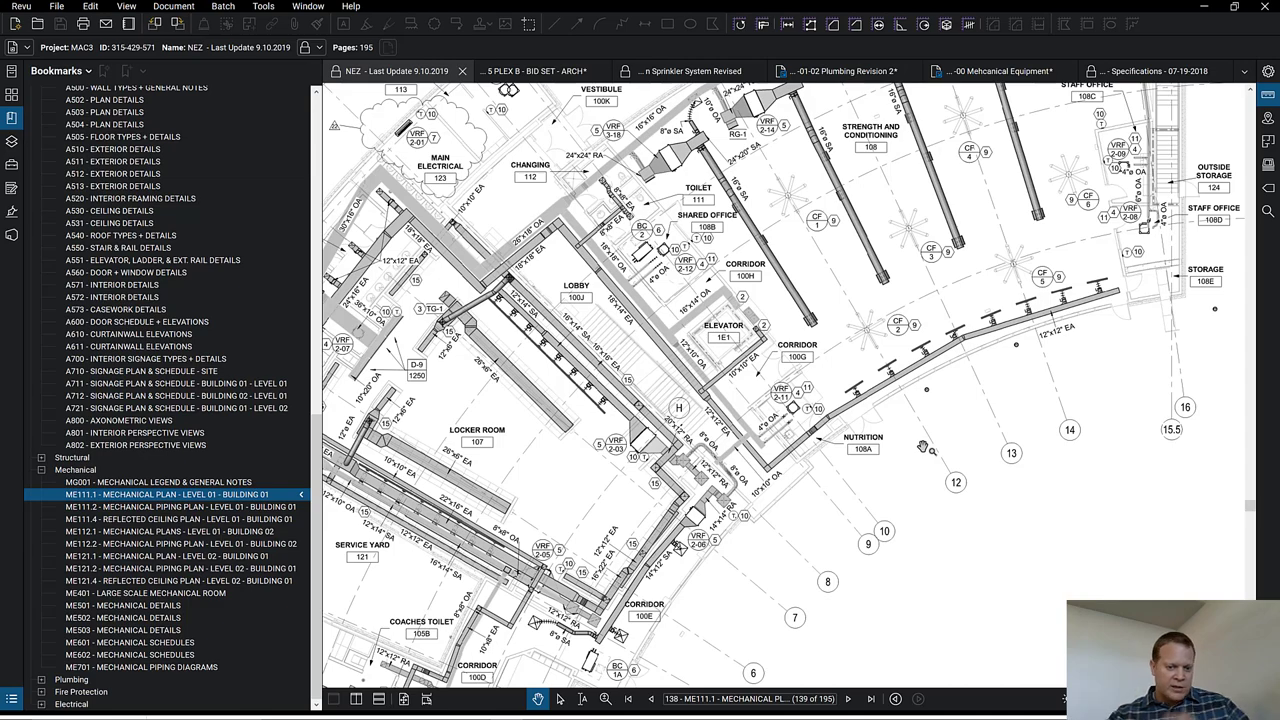
pyautogui.moveTo(941, 417)
pyautogui.mouseDown()
pyautogui.moveTo(990, 540)
pyautogui.moveTo(1061, 546)
pyautogui.moveTo(1107, 494)
pyautogui.mouseUp()
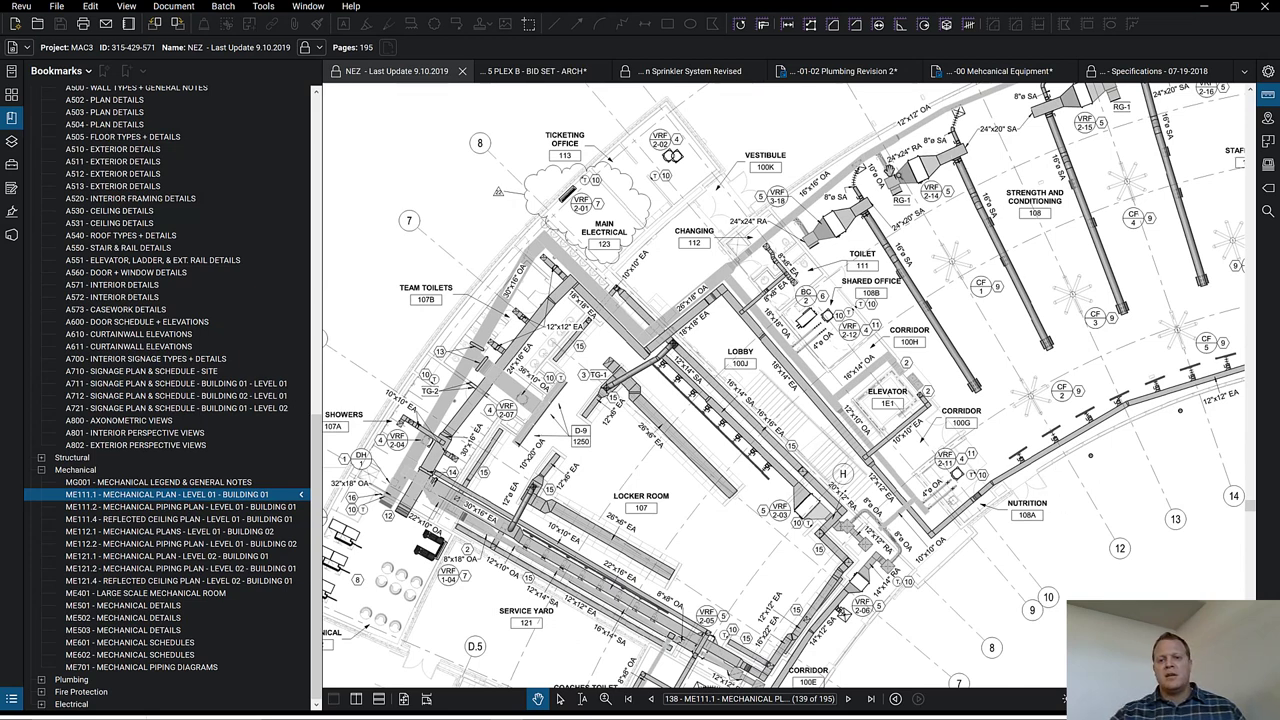
pyautogui.moveTo(1009, 357); pyautogui.dragTo(892, 353)
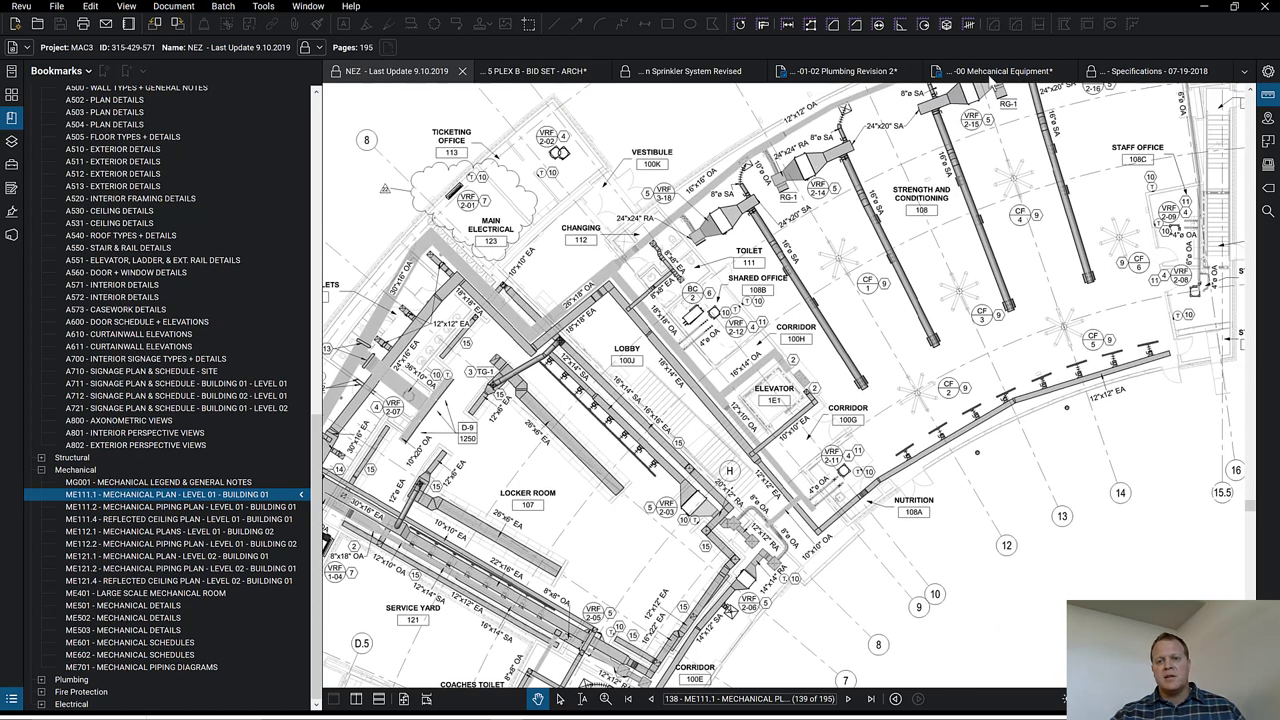
pyautogui.scroll(4, 927, 155)
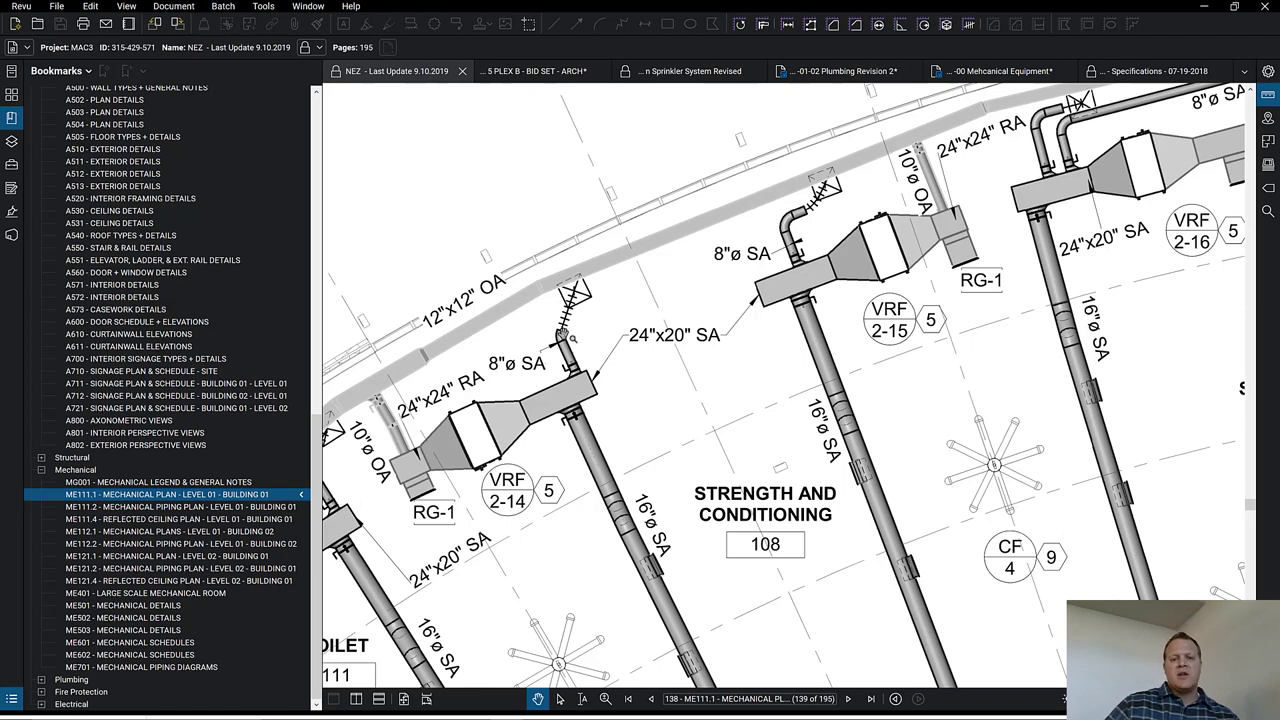
# - Zoom out, then center on VRF 2-16's supply and return ducts beside Staff Office 108C
pyautogui.scroll(-1, 622, 341)
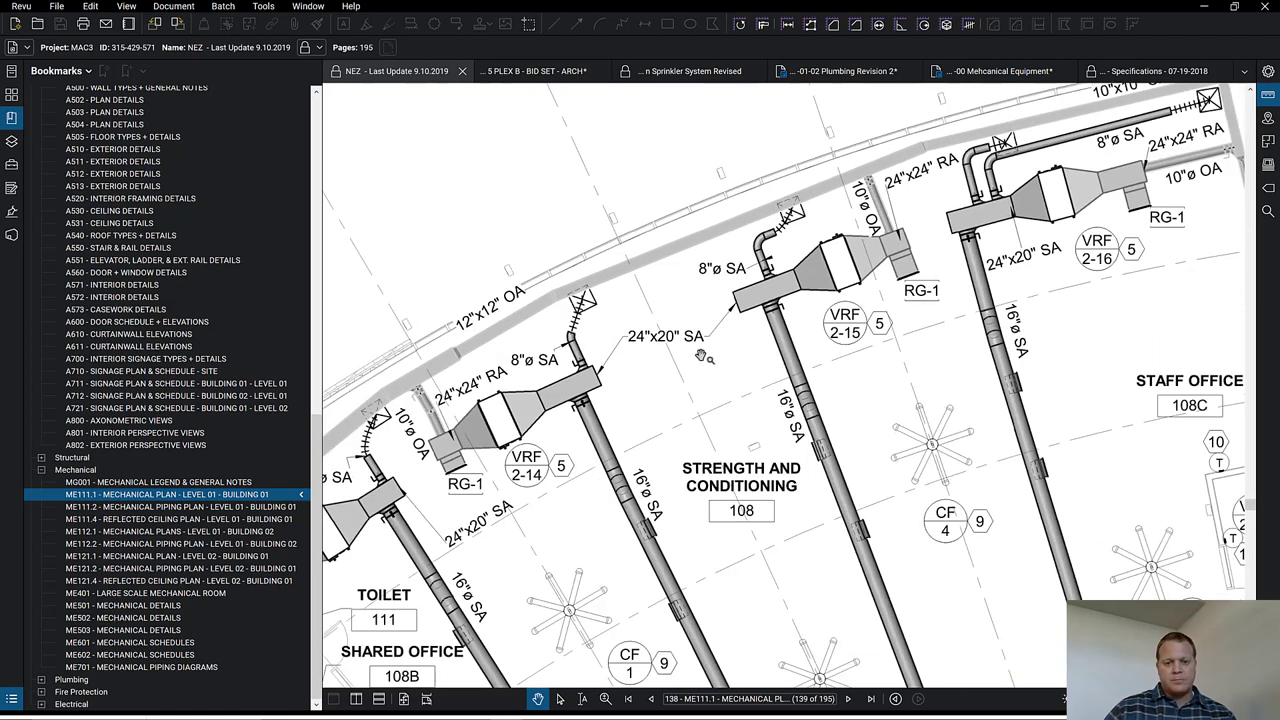
pyautogui.scroll(-2, 711, 272)
pyautogui.hscroll(3, 880, 354)
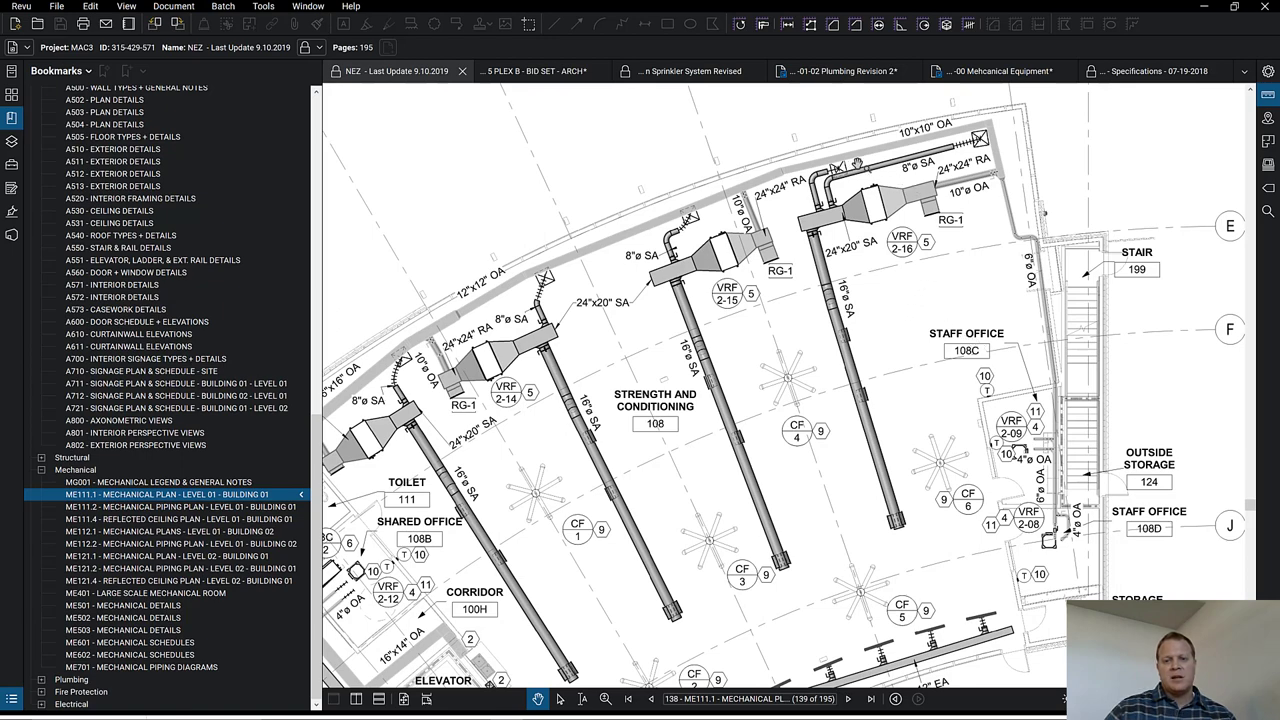
pyautogui.scroll(3, 856, 166)
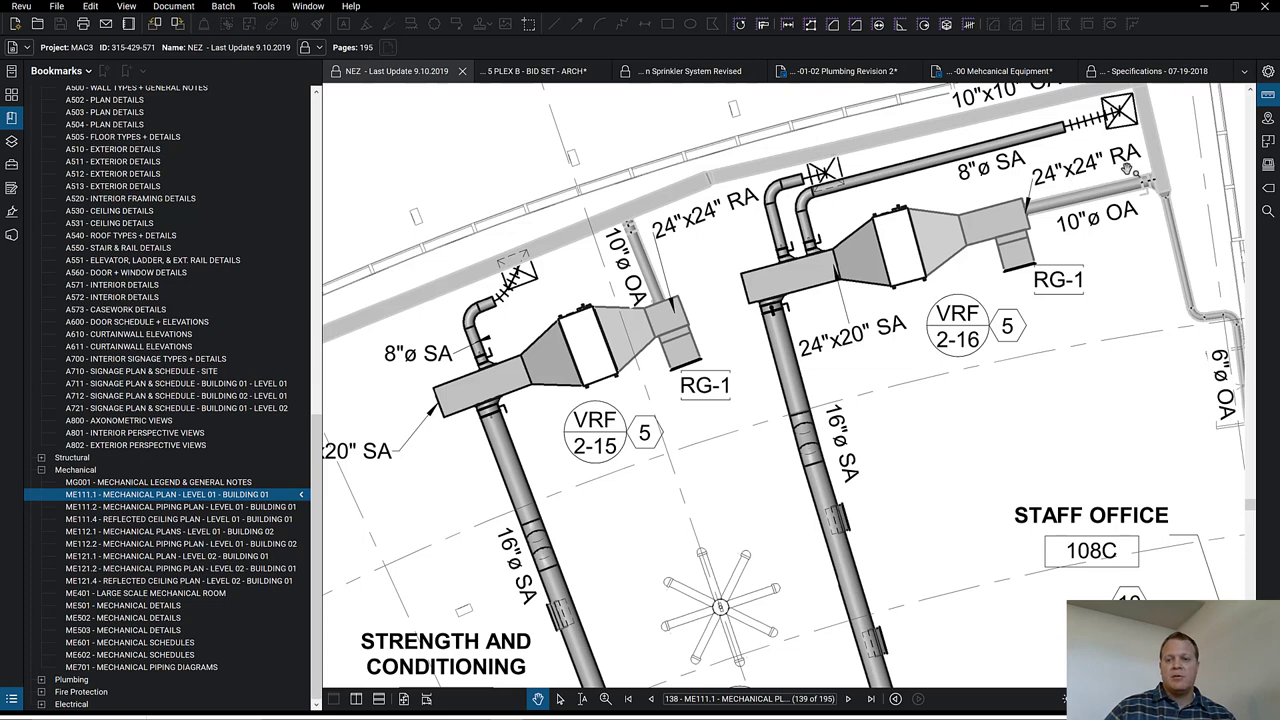
pyautogui.moveTo(1032, 160); pyautogui.dragTo(1000, 192)
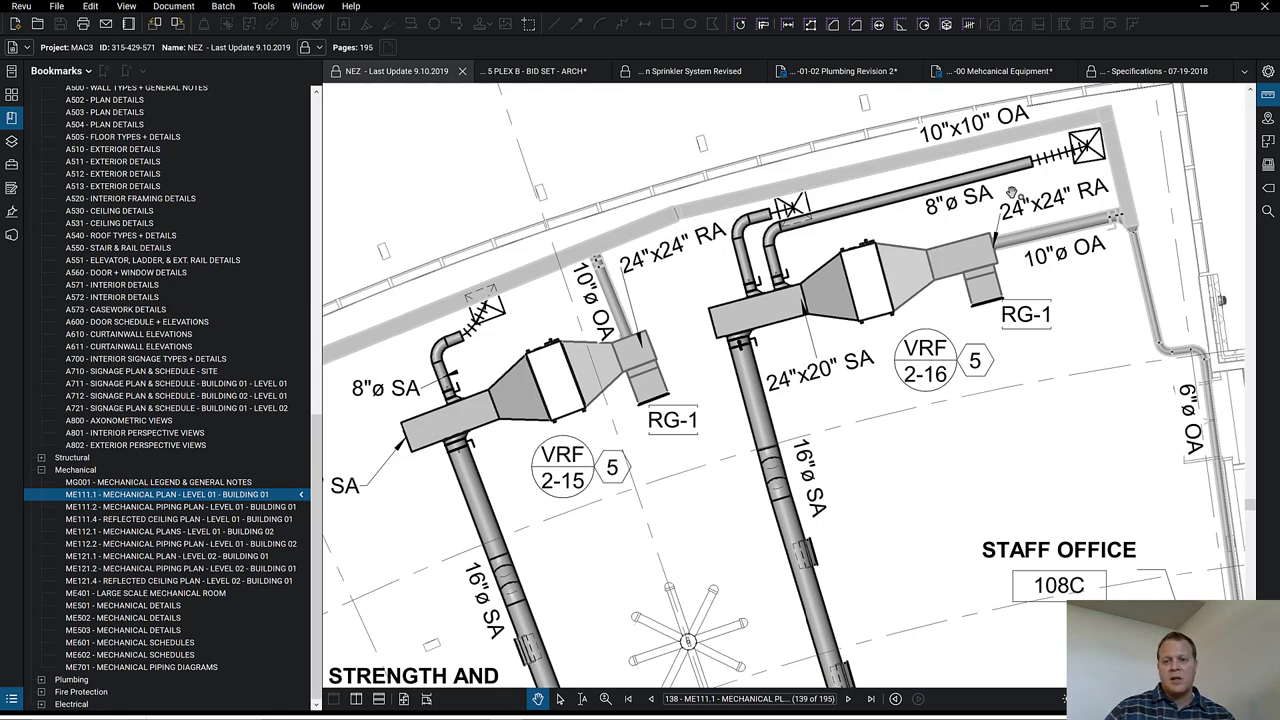
# - Split the workspace vertically, keep VRF 2-16 in the right view, and open MG001 Mechanical Legend
pyautogui.click(355, 699)
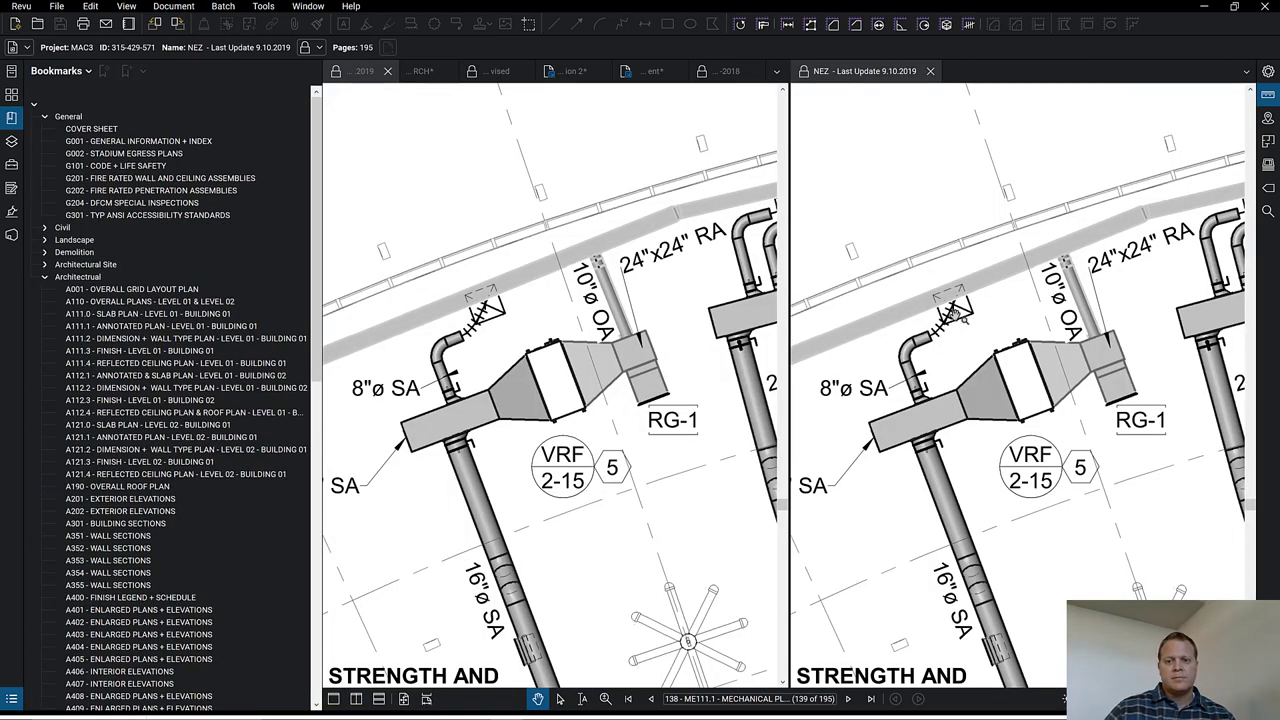
pyautogui.moveTo(955, 313)
pyautogui.mouseDown()
pyautogui.moveTo(770, 305)
pyautogui.moveTo(500, 390)
pyautogui.moveTo(480, 358)
pyautogui.mouseUp()
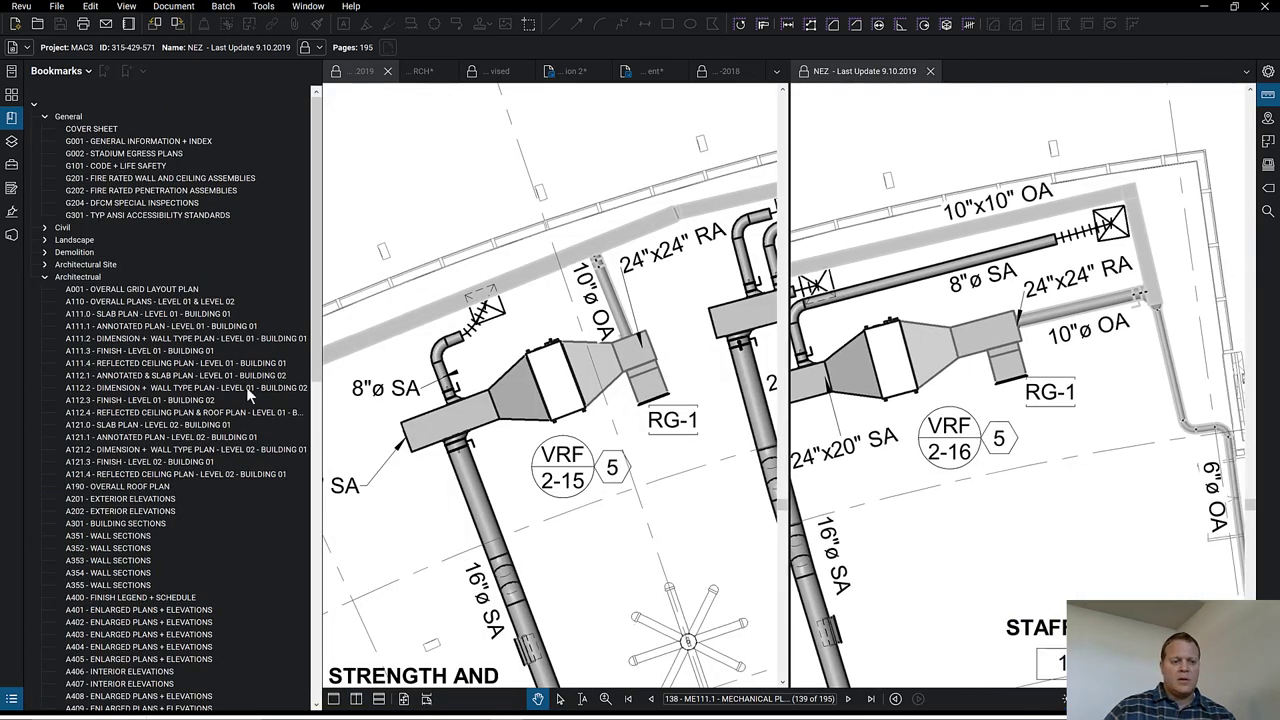
pyautogui.click(130, 290)
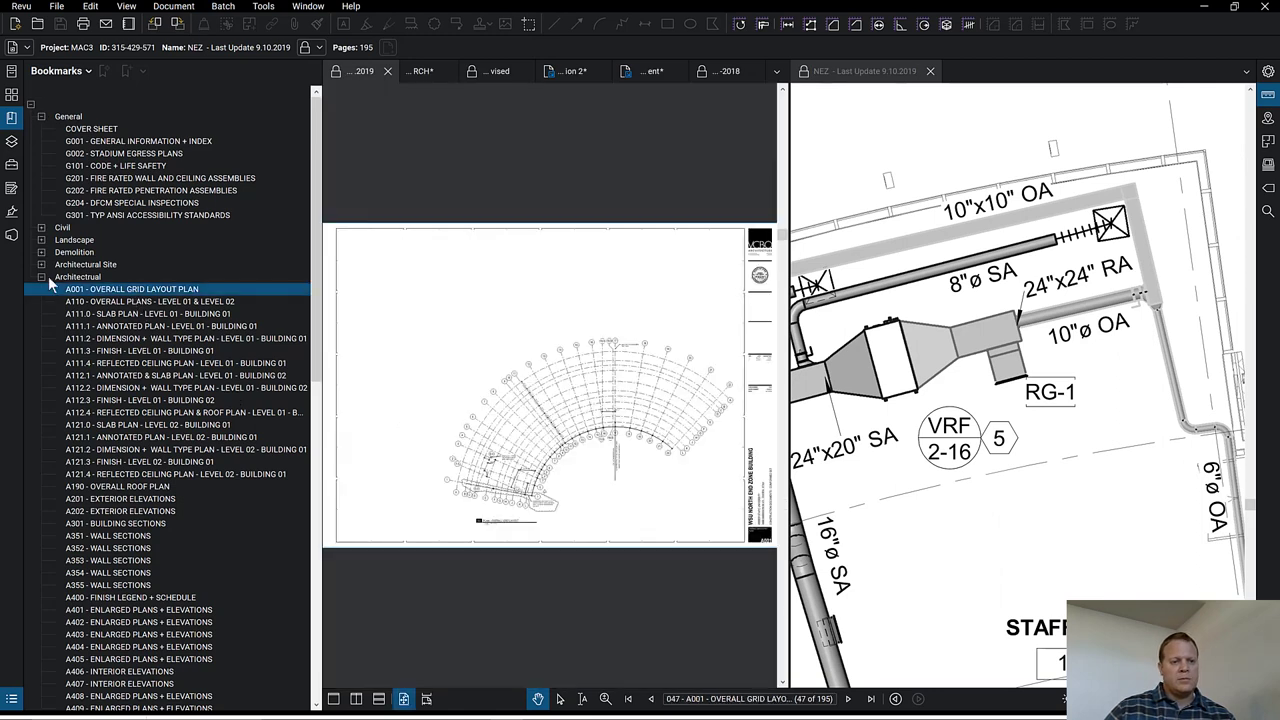
pyautogui.click(41, 277)
pyautogui.click(149, 315)
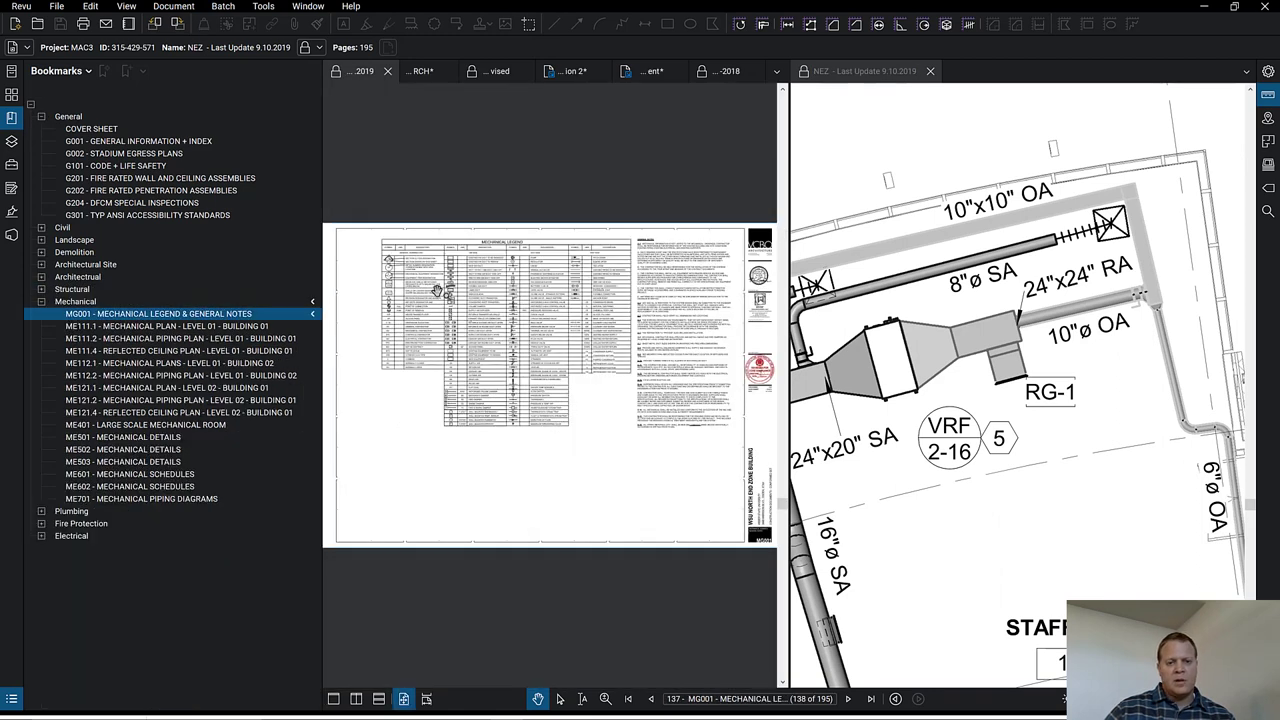
# - Zoom and pan the MG001 legend to read duct symbol rows like flexible duct and supply diffuser
pyautogui.scroll(2, 540, 378)
pyautogui.scroll(3, 538, 384)
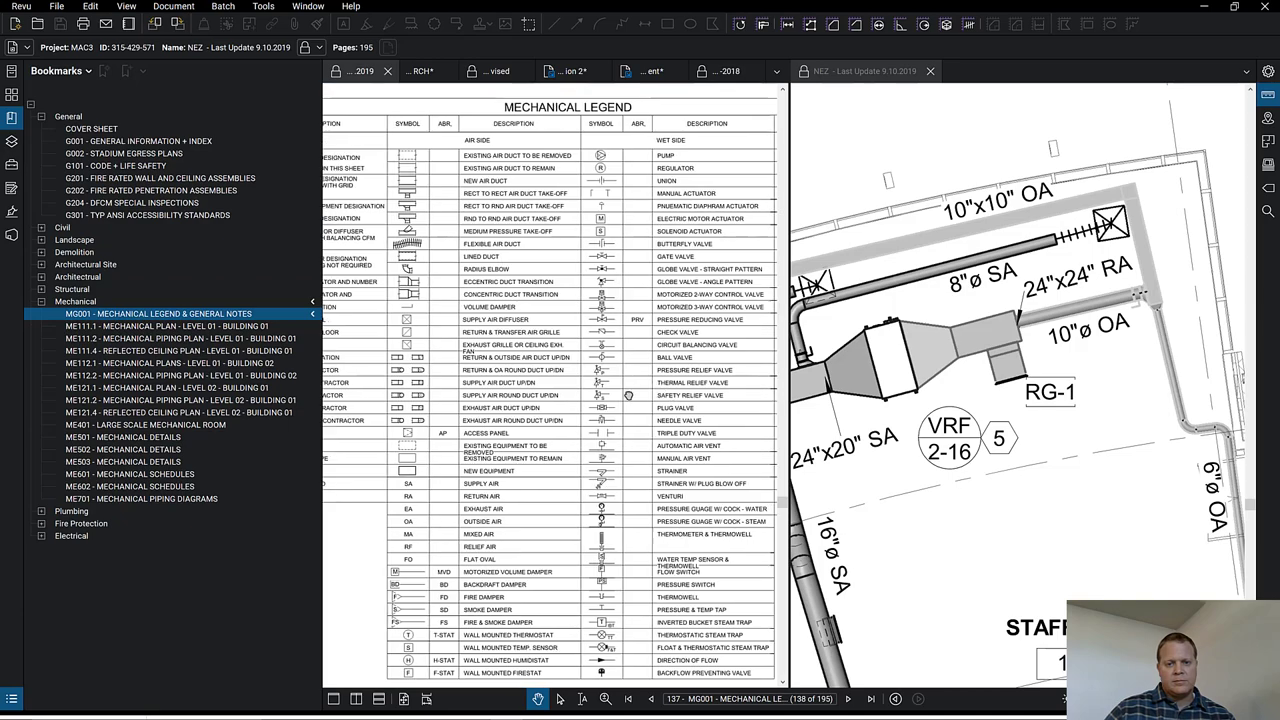
pyautogui.scroll(4, 688, 420)
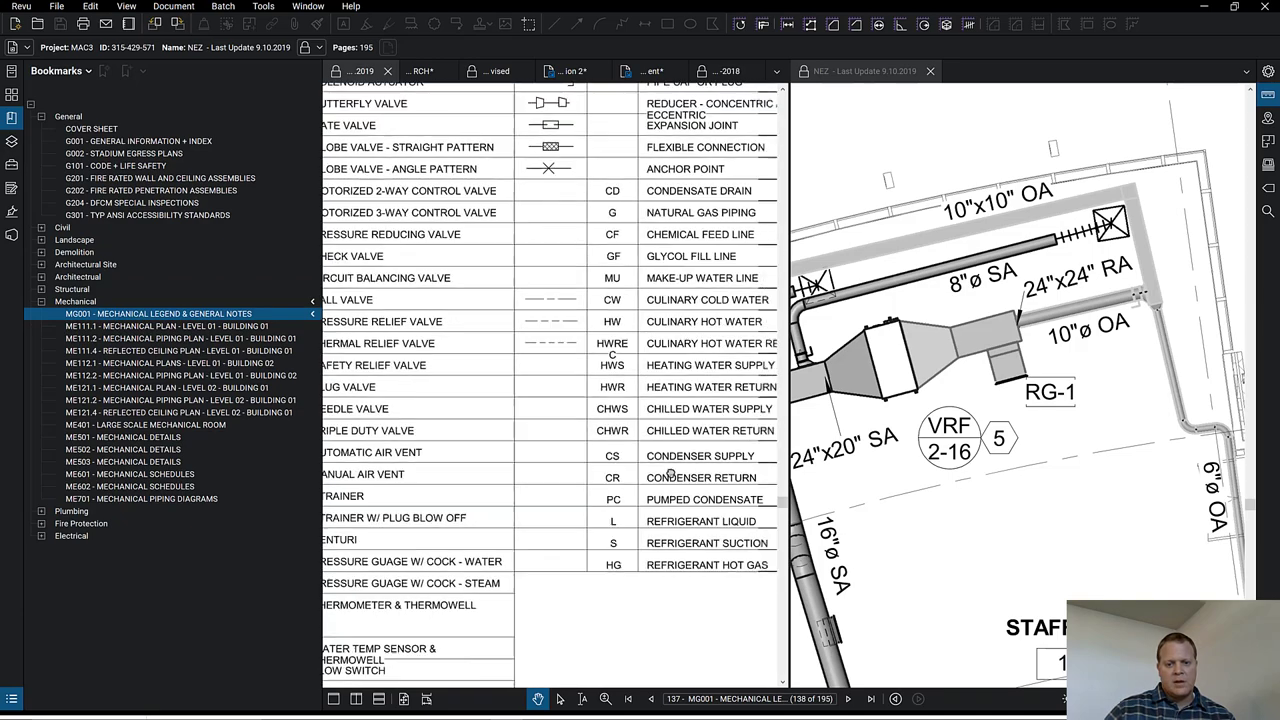
pyautogui.scroll(-1, 648, 481)
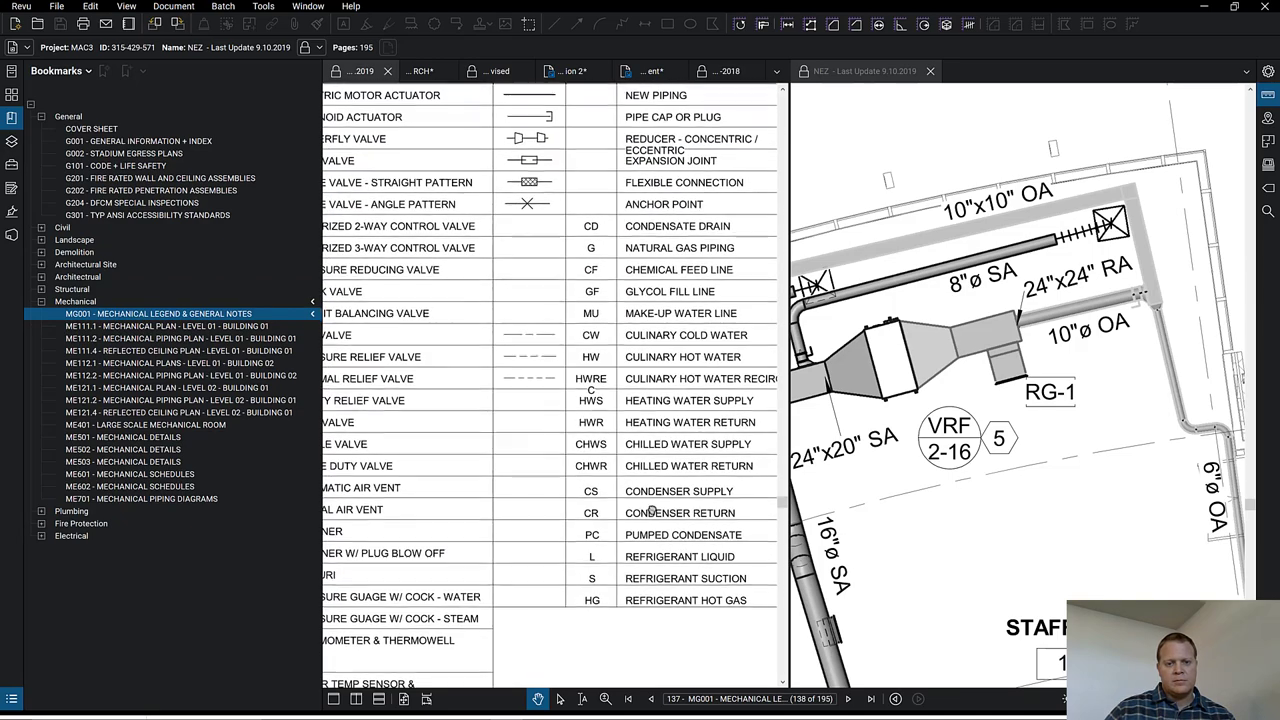
pyautogui.scroll(-2, 596, 505)
pyautogui.hscroll(-5, 596, 505)
pyautogui.scroll(-3, 596, 505)
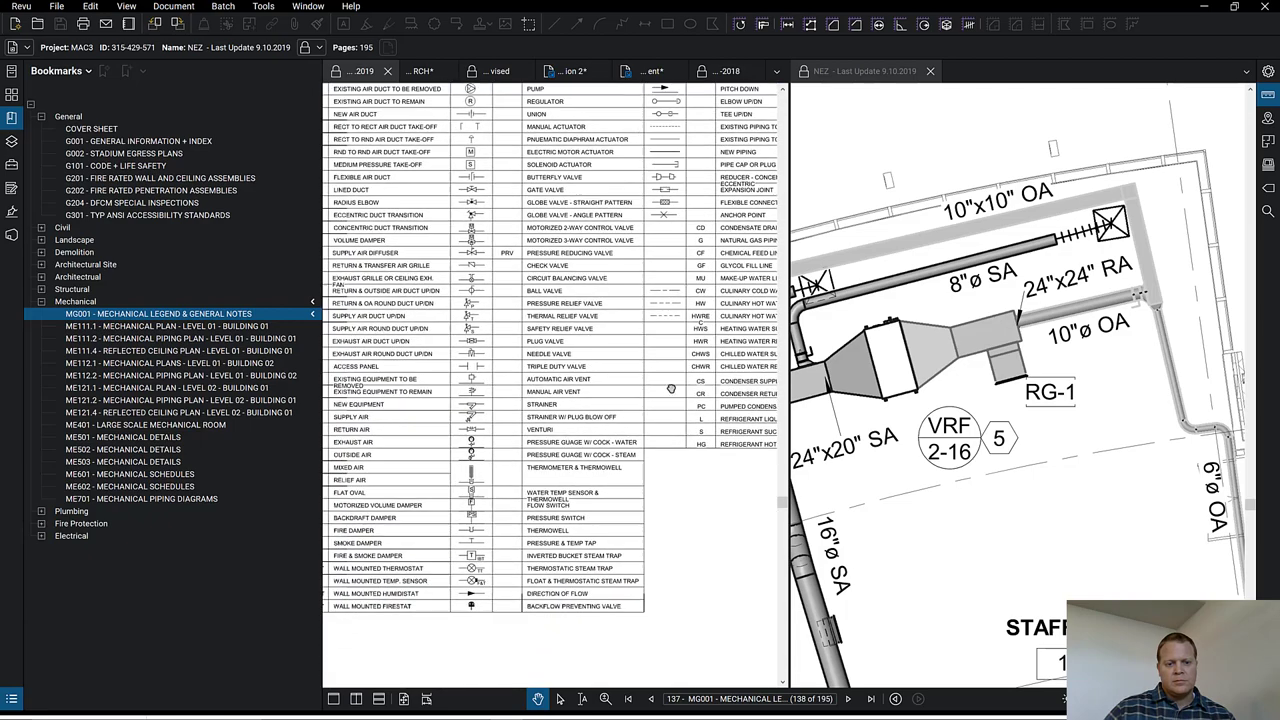
pyautogui.scroll(2, 435, 440)
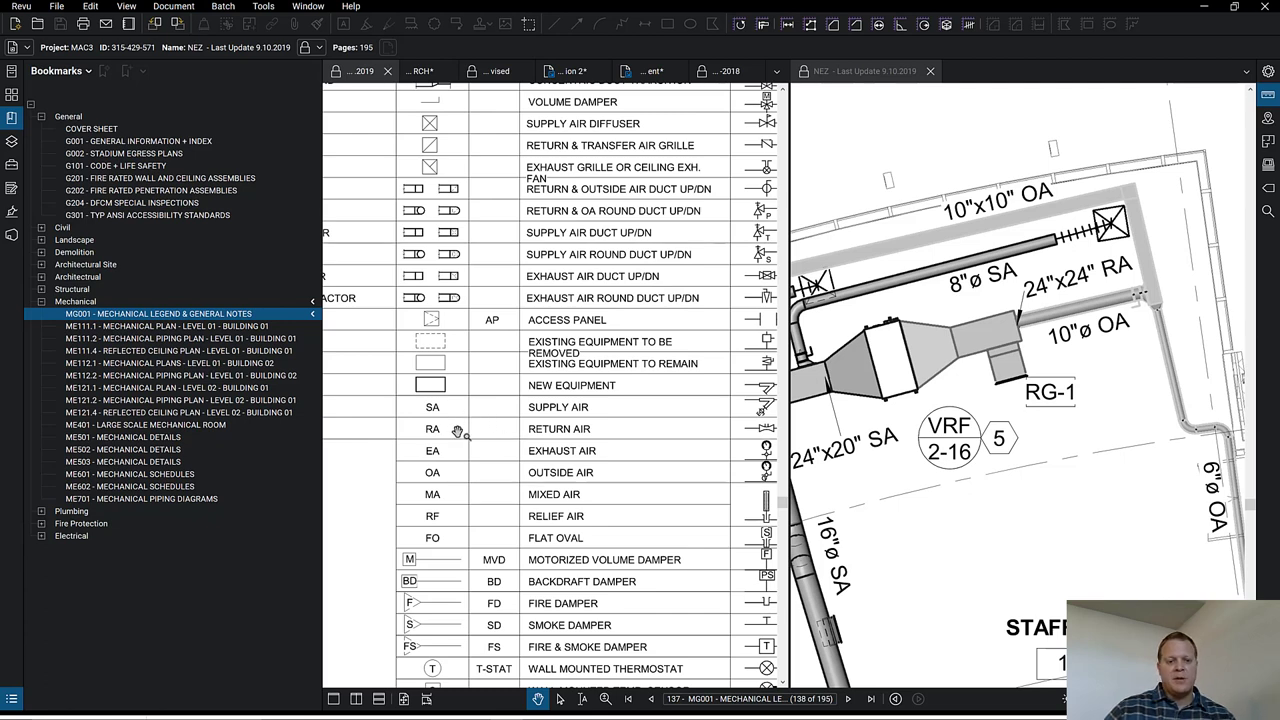
pyautogui.moveTo(458, 431); pyautogui.dragTo(492, 440)
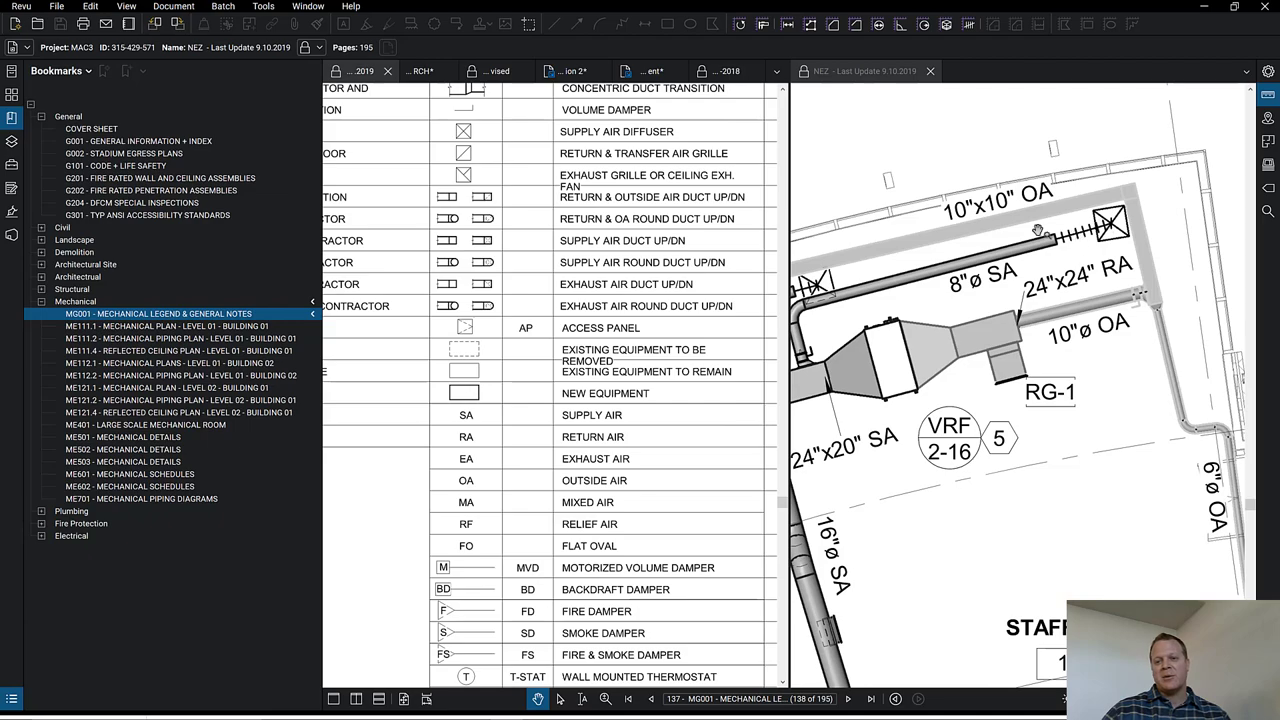
pyautogui.scroll(-2, 588, 380)
pyautogui.moveTo(555, 429); pyautogui.dragTo(649, 468)
pyautogui.scroll(2, 722, 284)
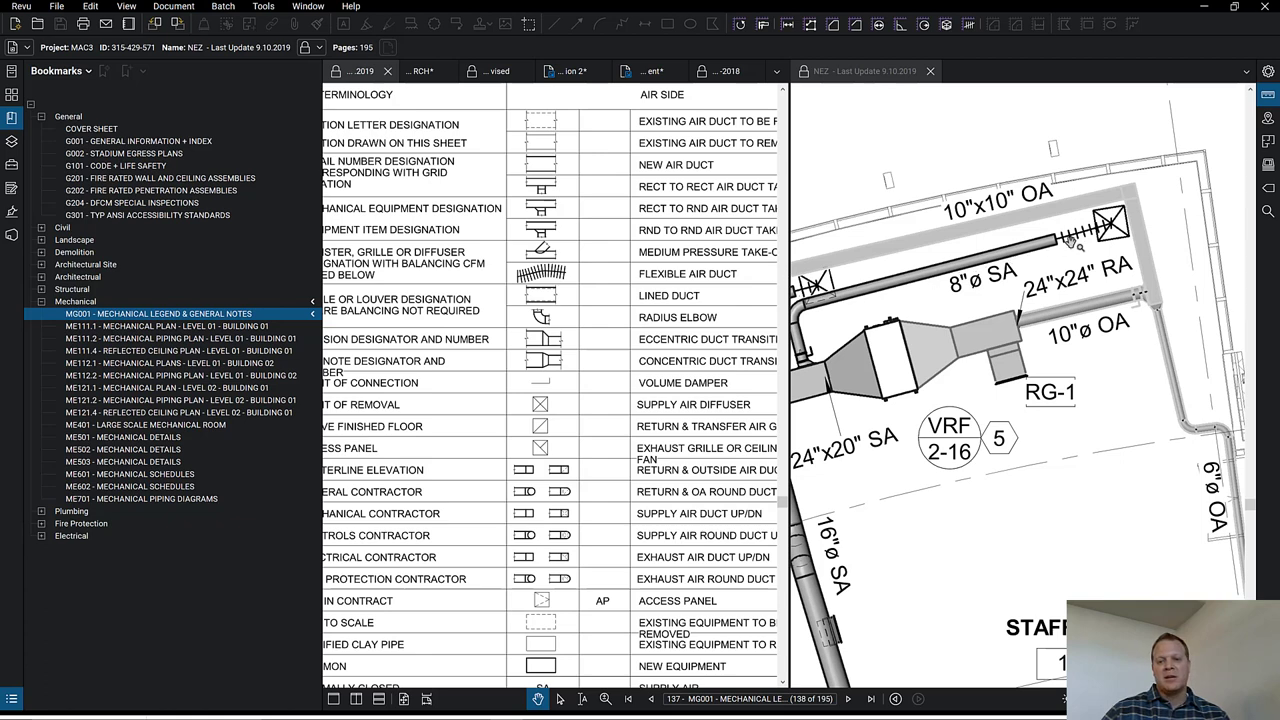
pyautogui.scroll(-2, 648, 420)
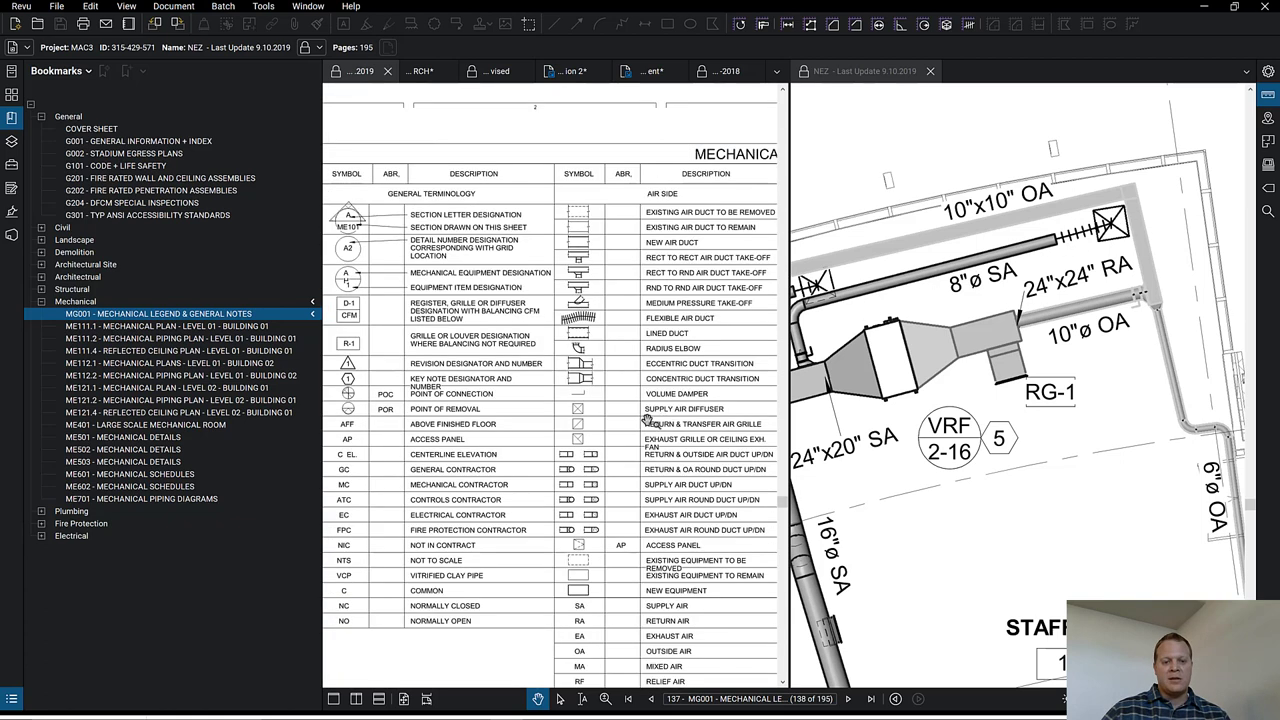
pyautogui.scroll(3, 648, 420)
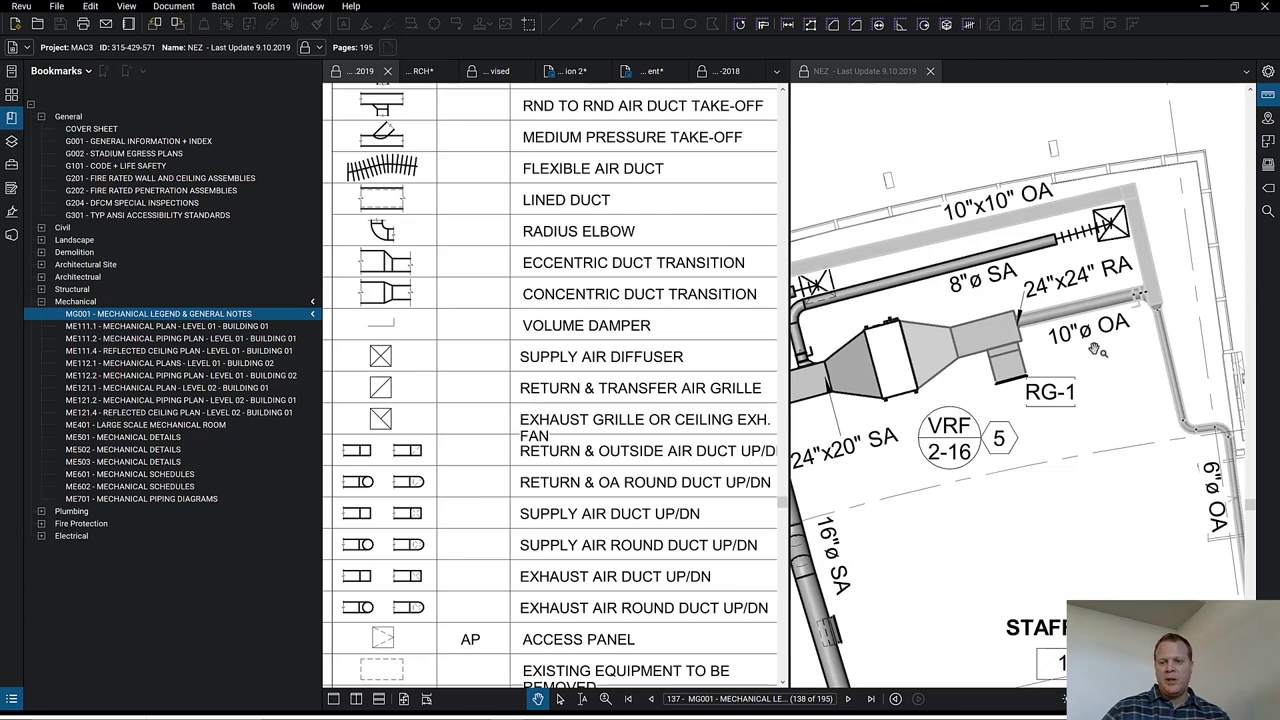
pyautogui.press('Right')
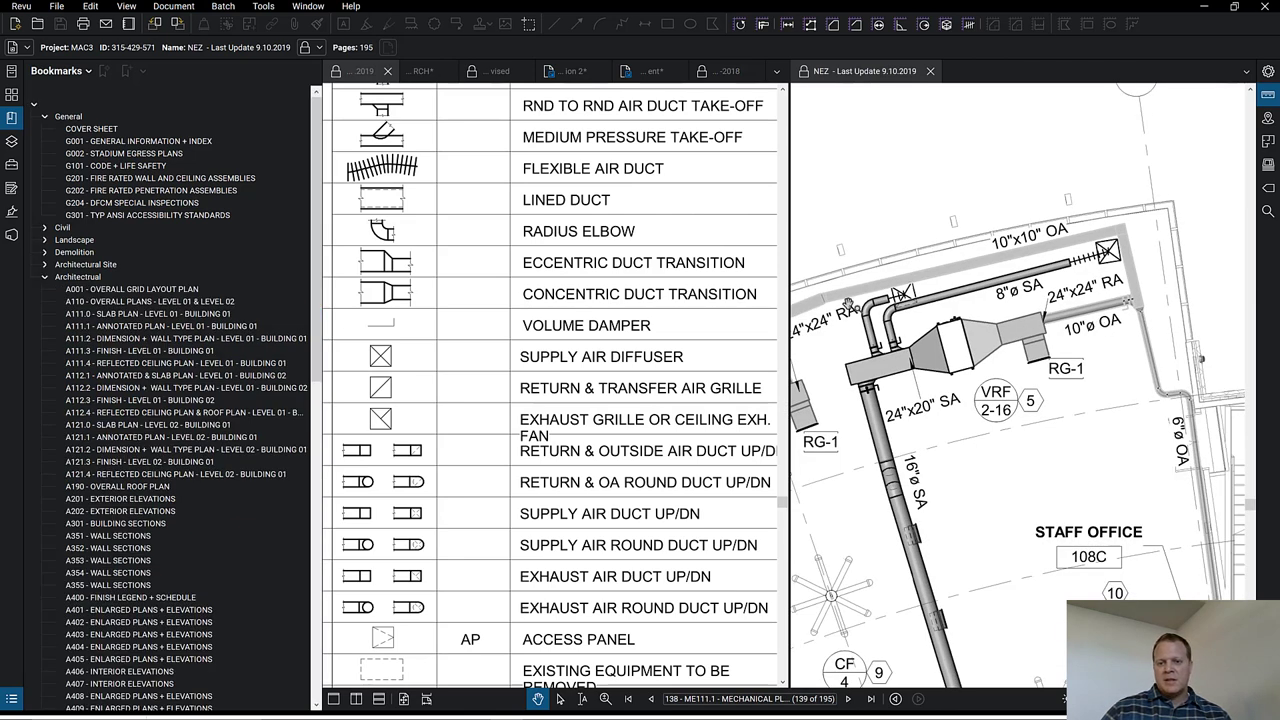
pyautogui.scroll(1, 1033, 255)
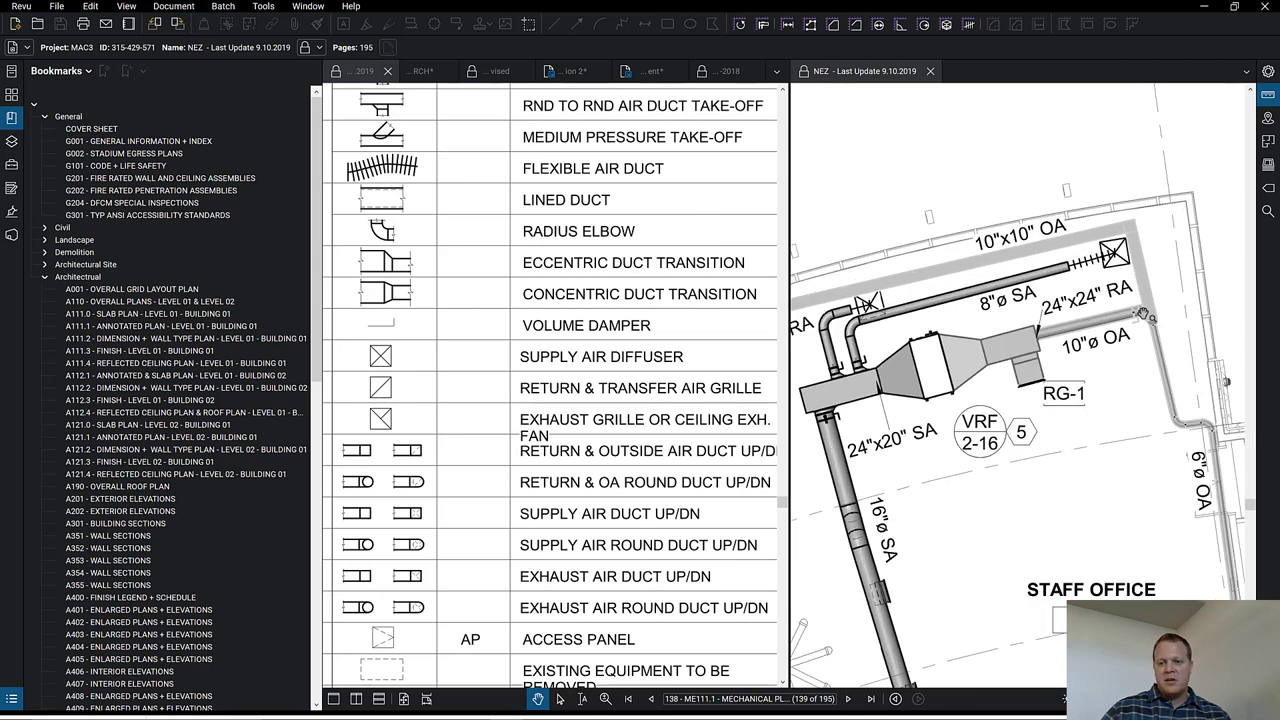
pyautogui.scroll(-2, 1150, 330)
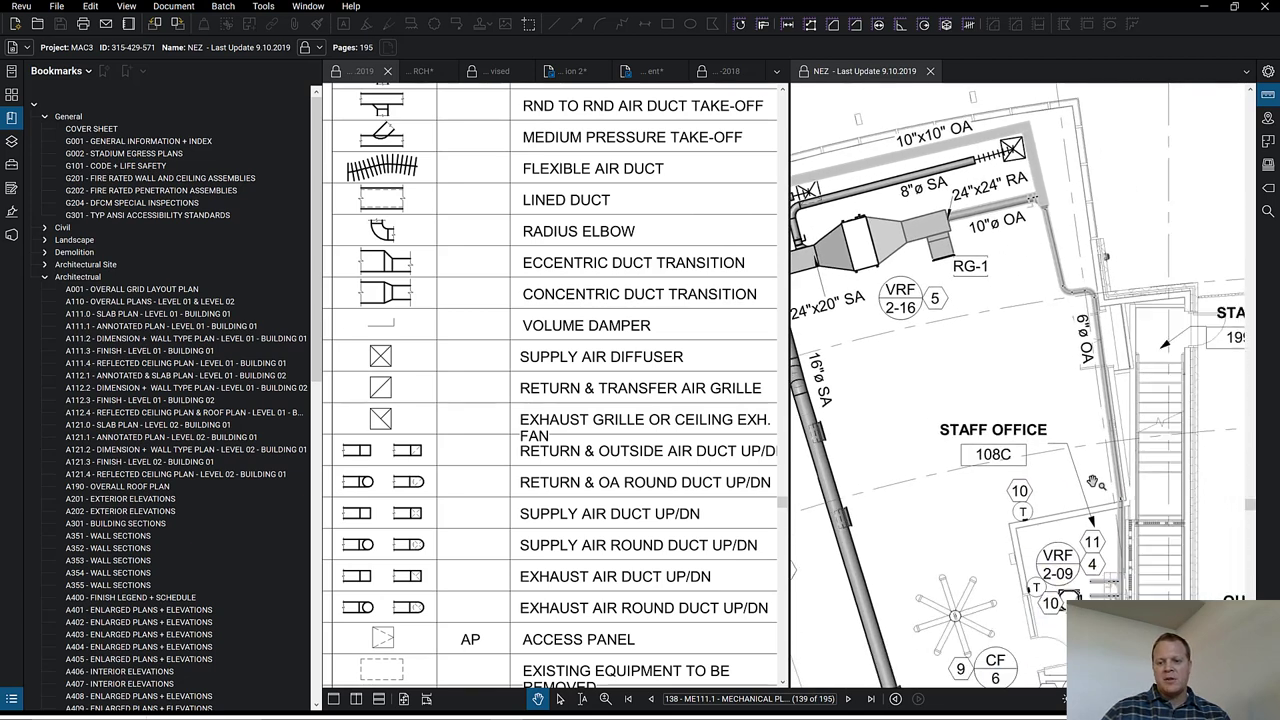
pyautogui.moveTo(1094, 484); pyautogui.dragTo(1084, 469)
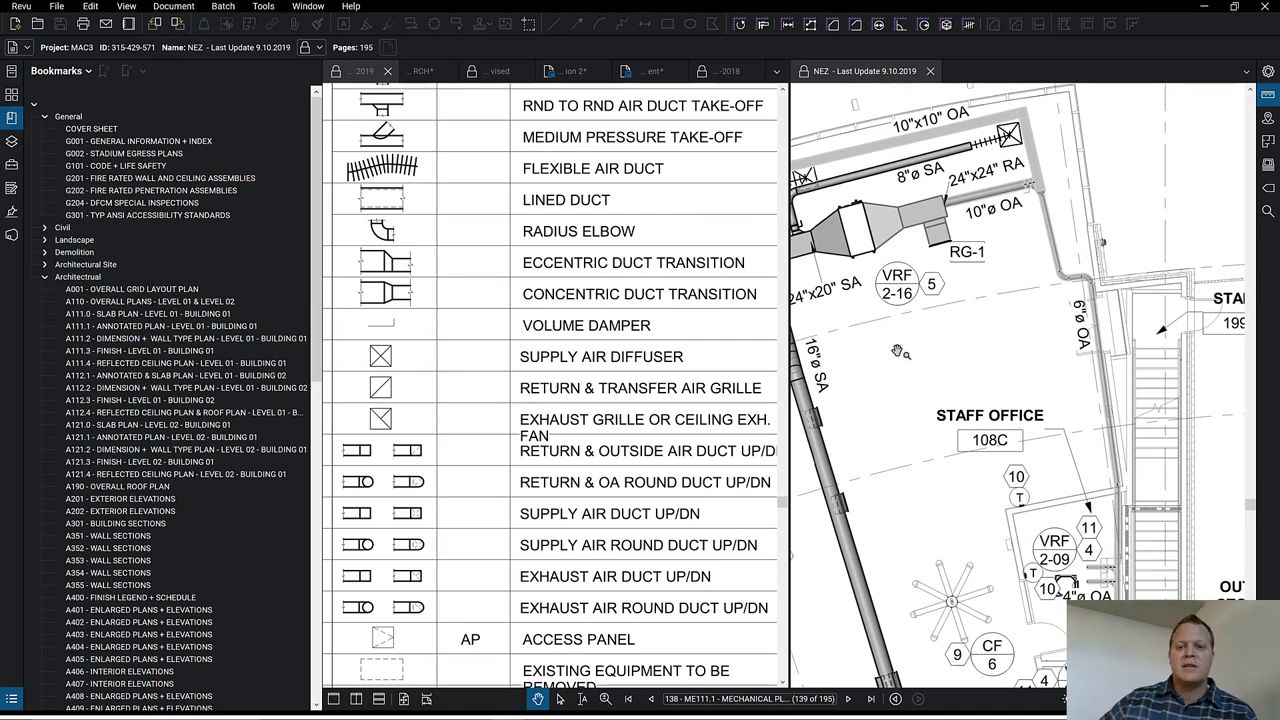
pyautogui.moveTo(903, 352); pyautogui.dragTo(1007, 387)
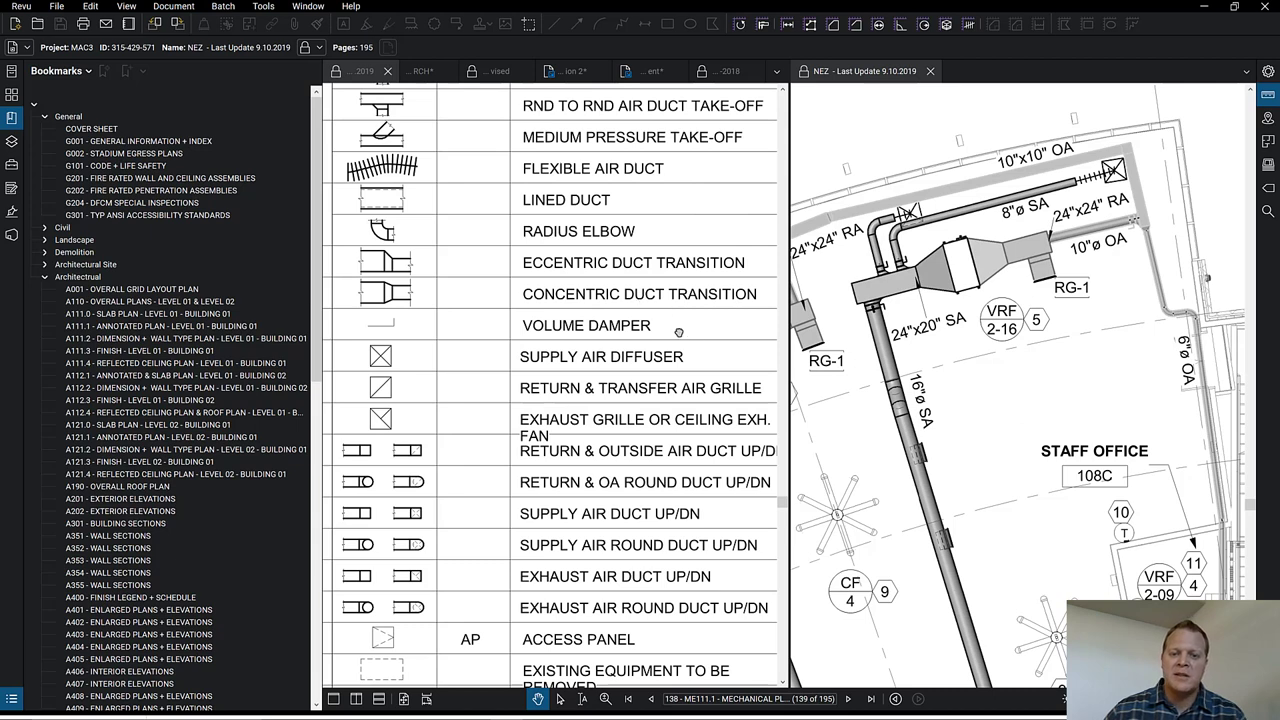
pyautogui.moveTo(686, 334); pyautogui.dragTo(627, 338)
pyautogui.click(627, 338)
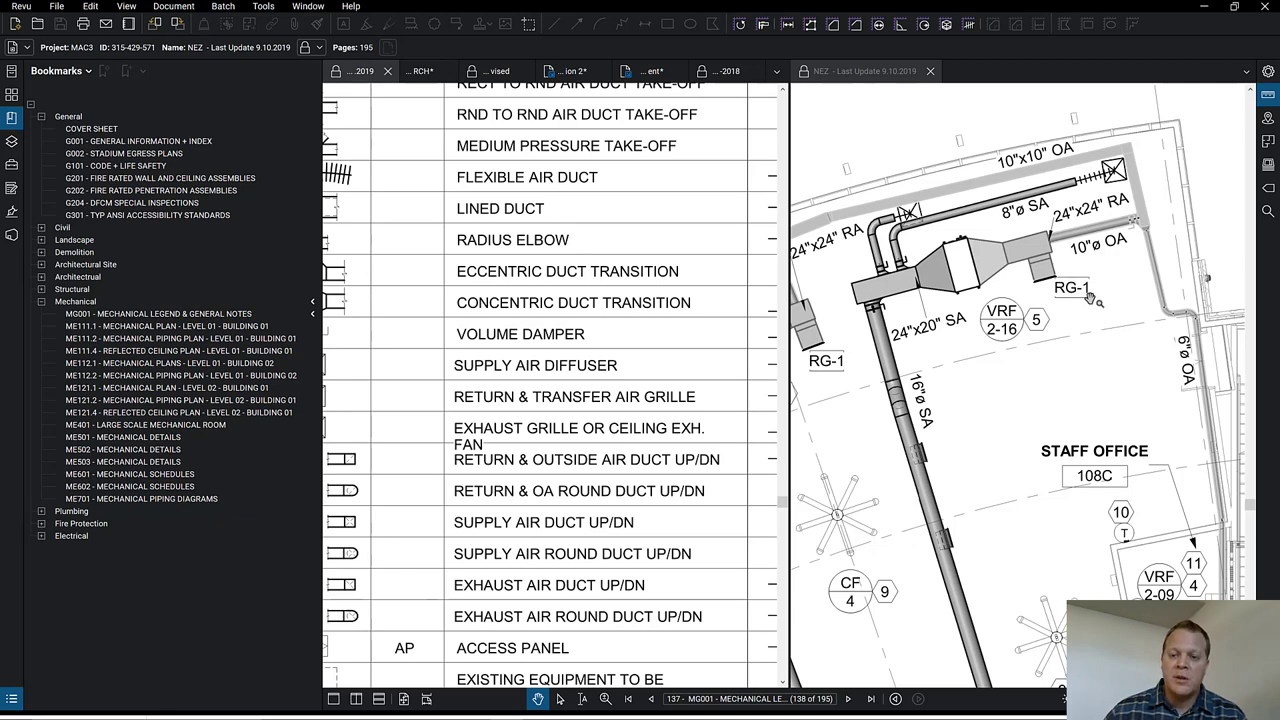
# - Open ME601 Mechanical Schedules in the left view and pan toward its lower schedules
pyautogui.click(115, 486)
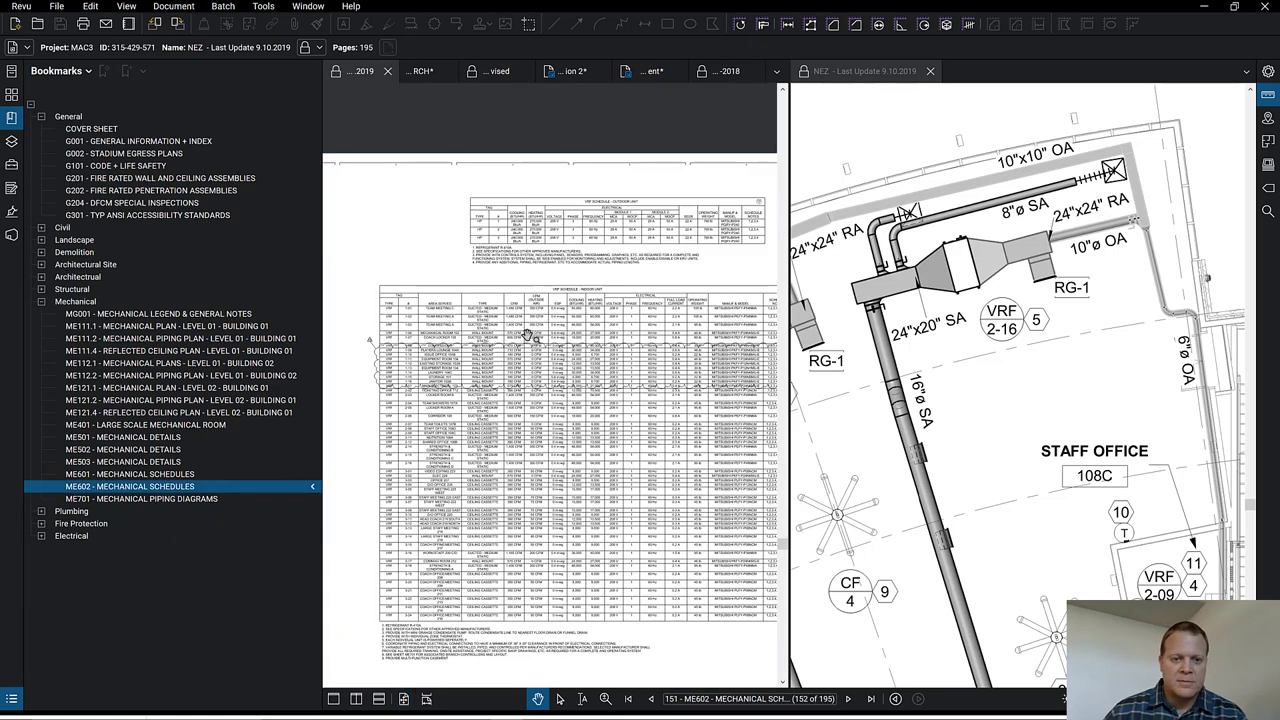
pyautogui.click(127, 474)
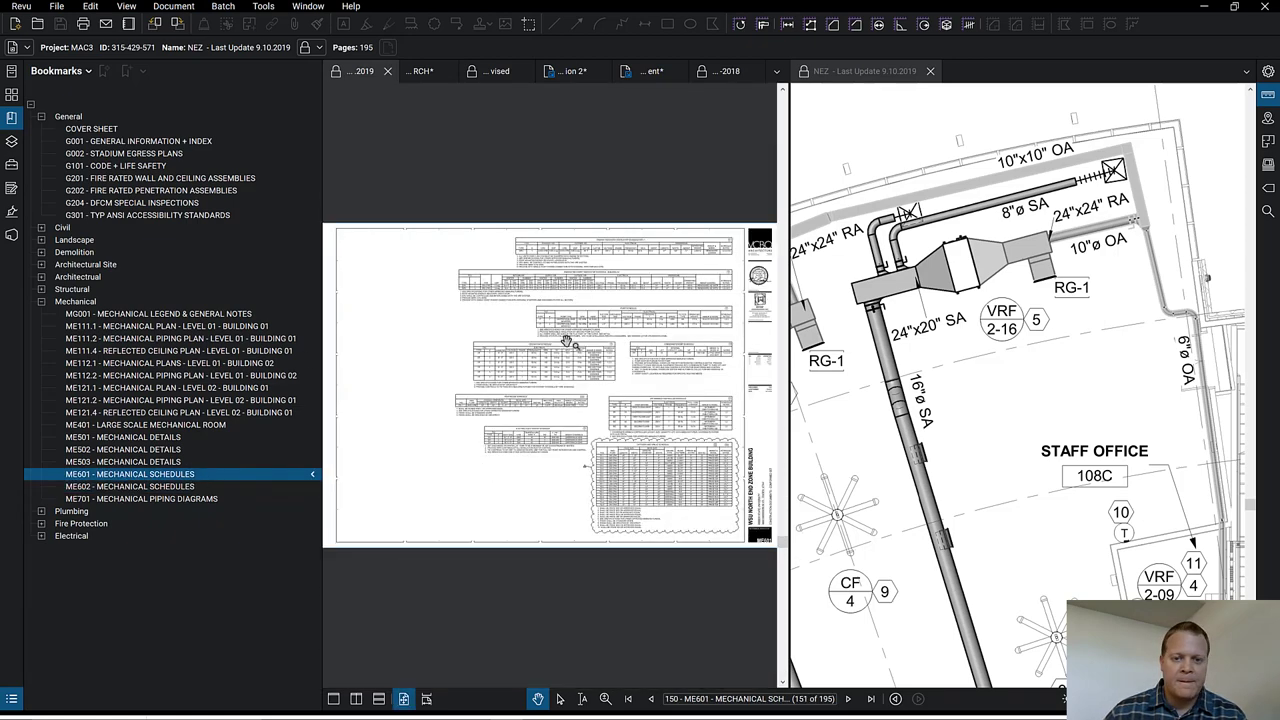
pyautogui.moveTo(548, 470); pyautogui.dragTo(642, 348)
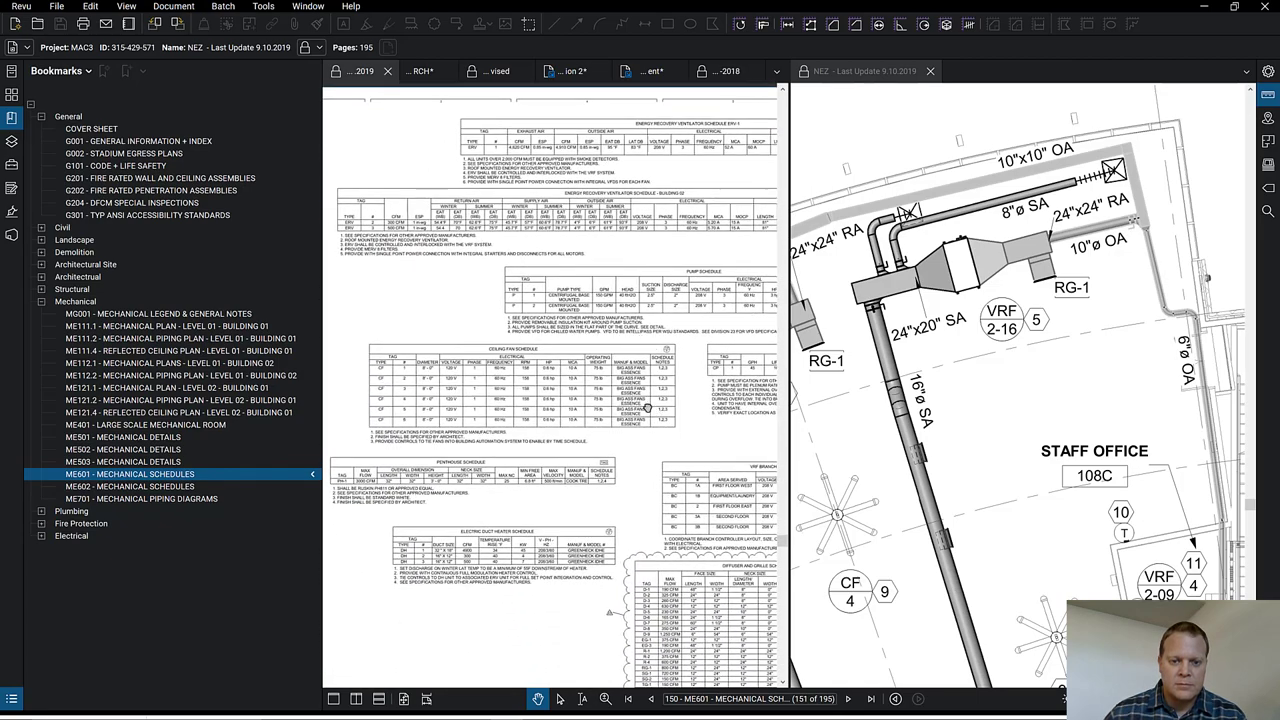
pyautogui.scroll(-3, 644, 380)
pyautogui.moveTo(646, 395); pyautogui.dragTo(458, 304)
# - Zoom and pan around the ME601 diffuser and grille schedule
pyautogui.scroll(2, 488, 465)
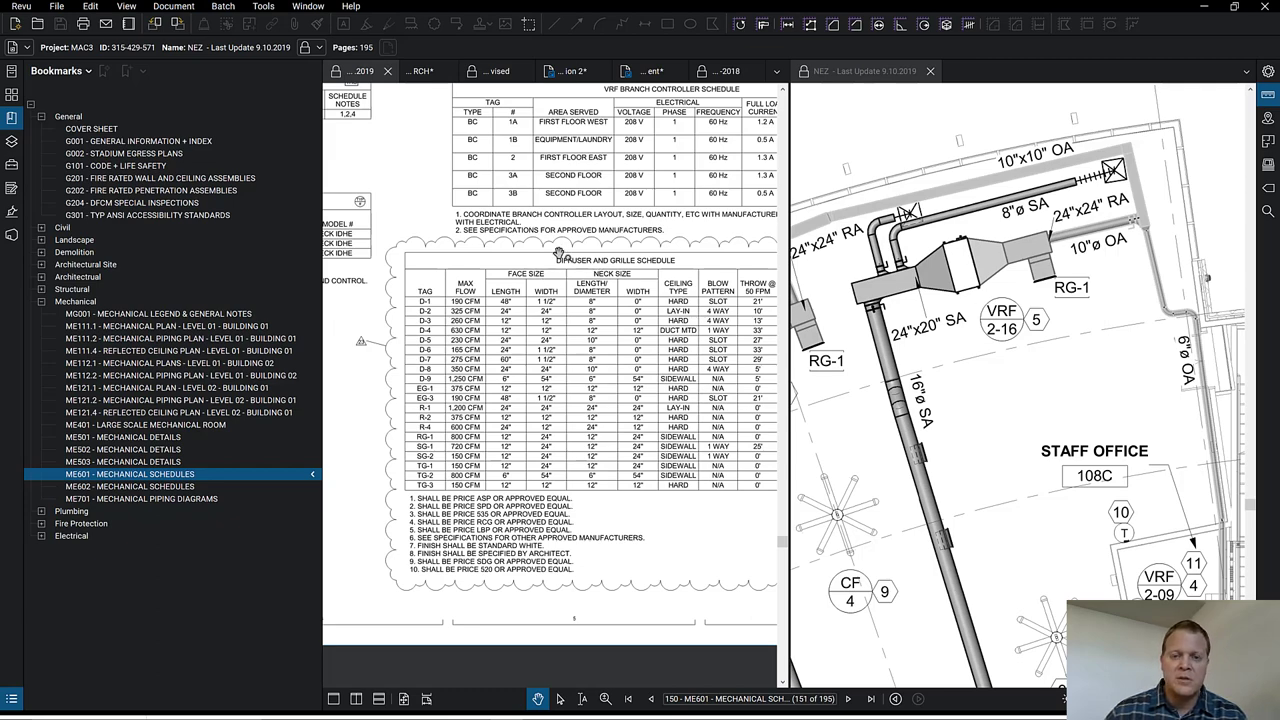
pyautogui.moveTo(564, 243); pyautogui.dragTo(692, 359)
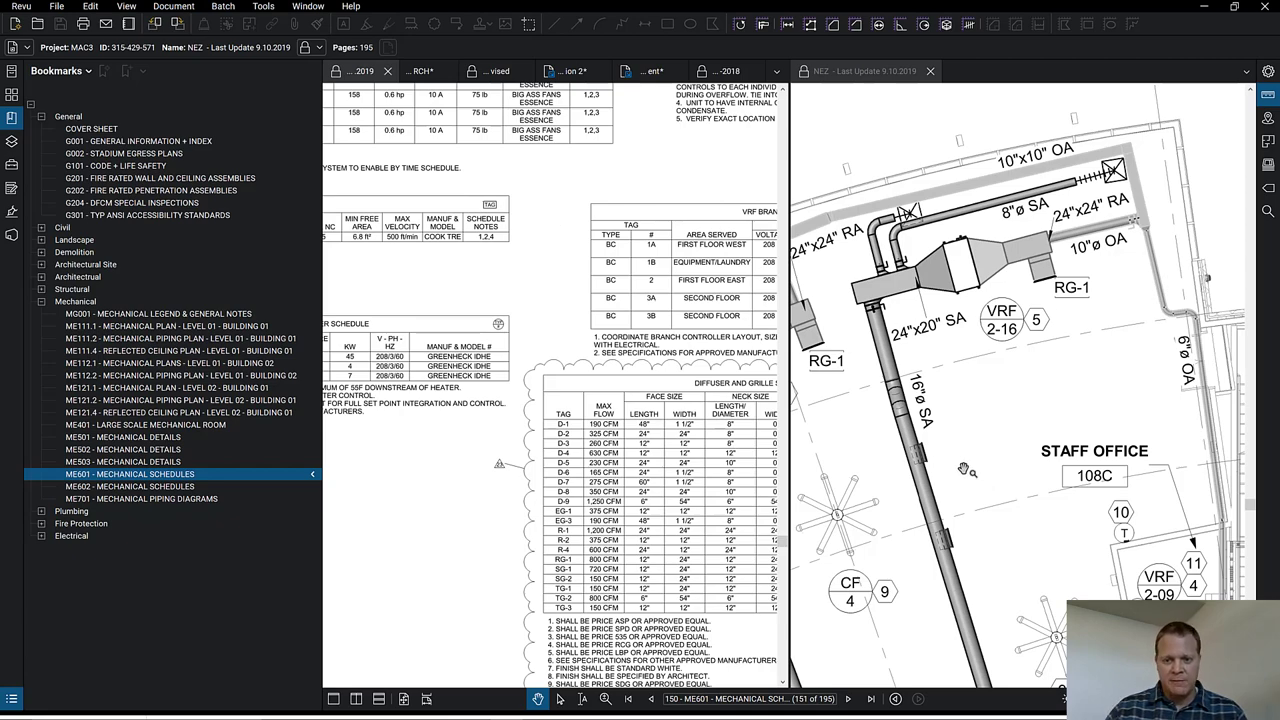
pyautogui.scroll(-4, 967, 464)
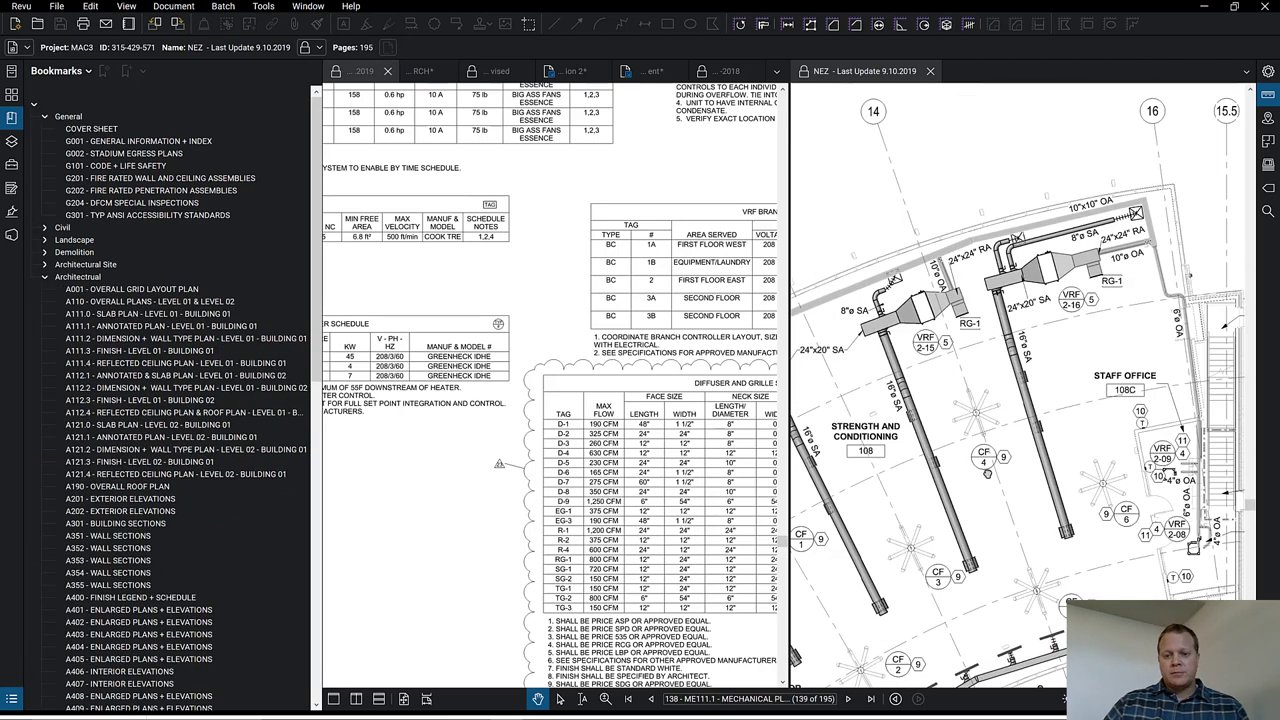
pyautogui.scroll(-2, 992, 468)
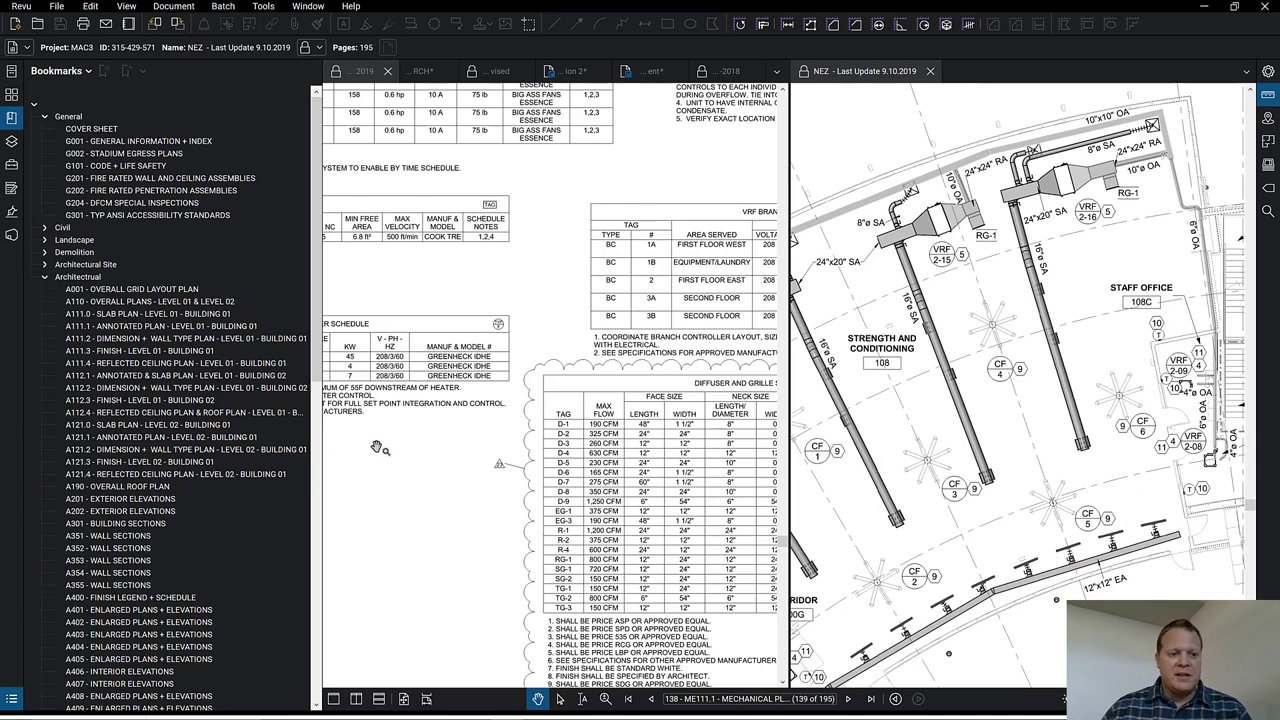
# - Open PG001 Plumbing Legend & General Notes in the right view, then expand Plumbing for the left view
pyautogui.click(43, 276)
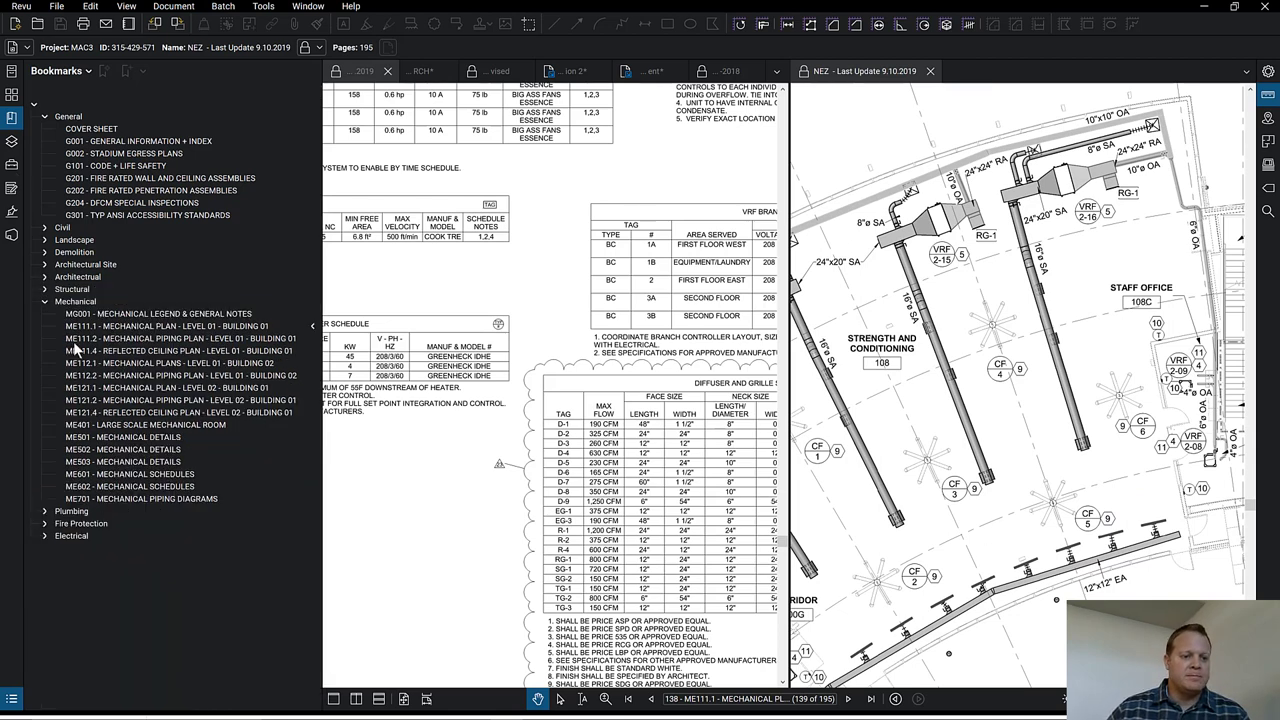
pyautogui.click(46, 513)
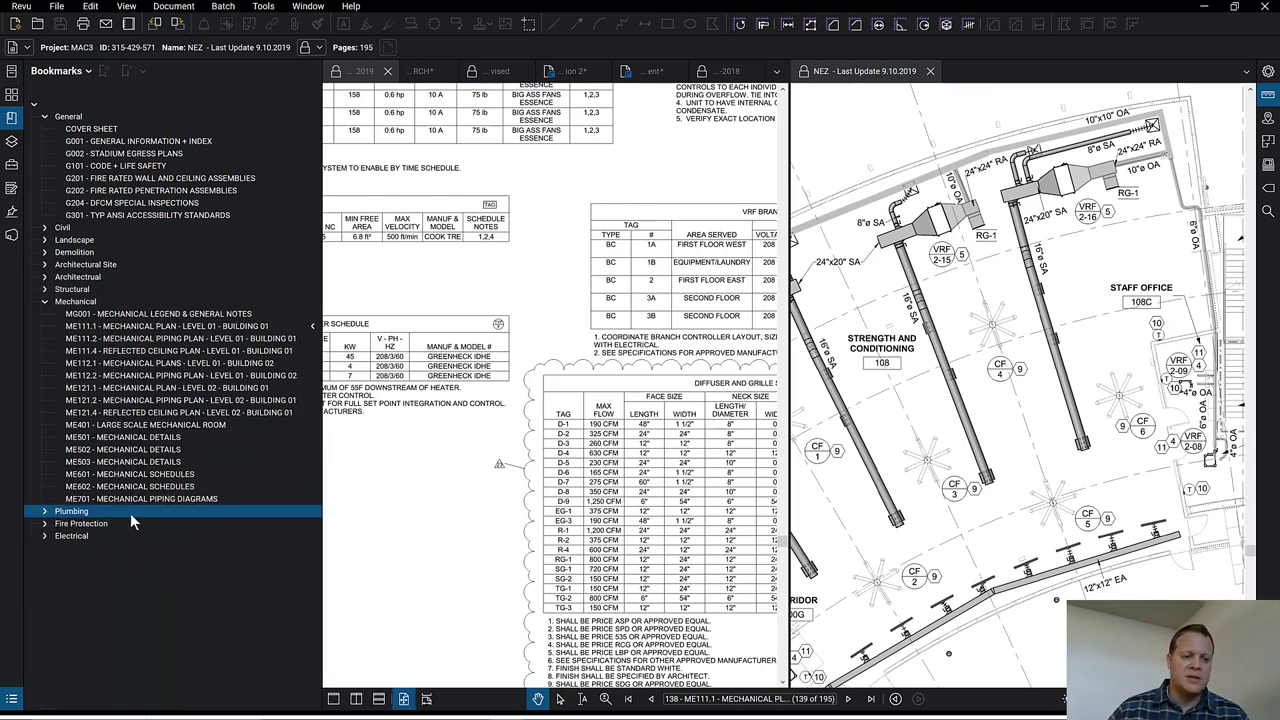
pyautogui.click(44, 513)
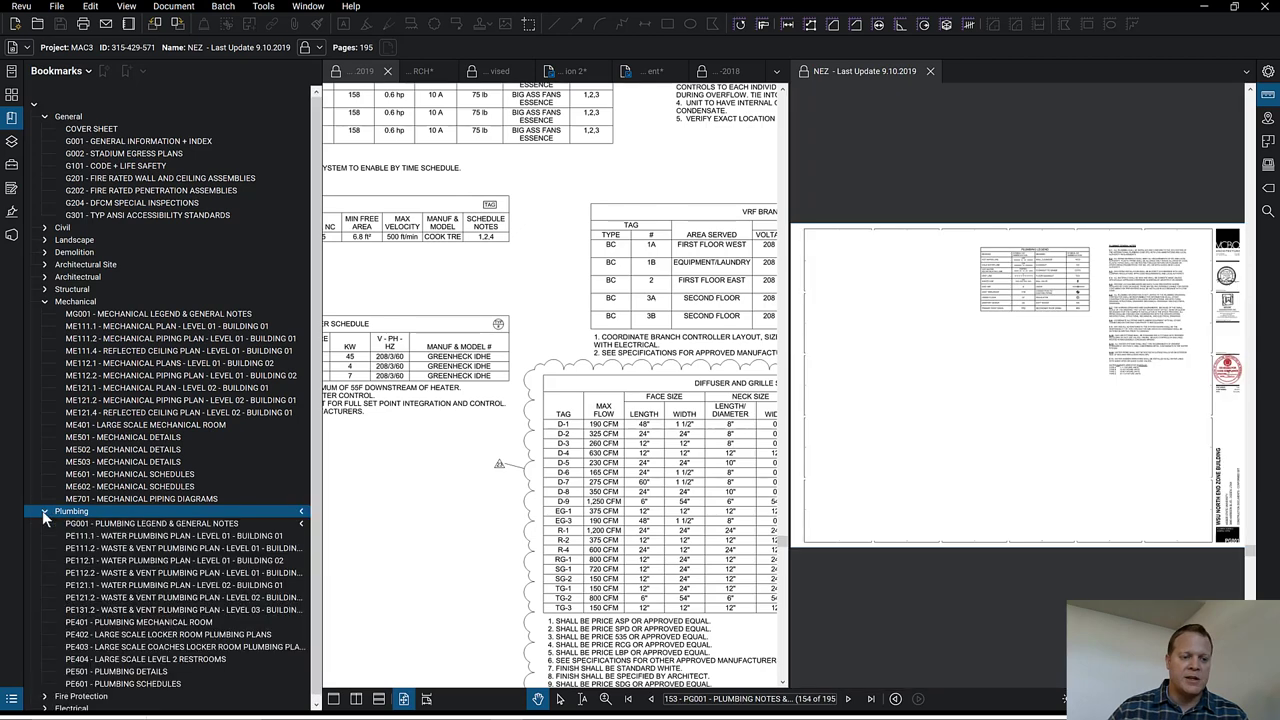
pyautogui.click(148, 525)
pyautogui.scroll(3, 1090, 268)
pyautogui.scroll(2, 1009, 447)
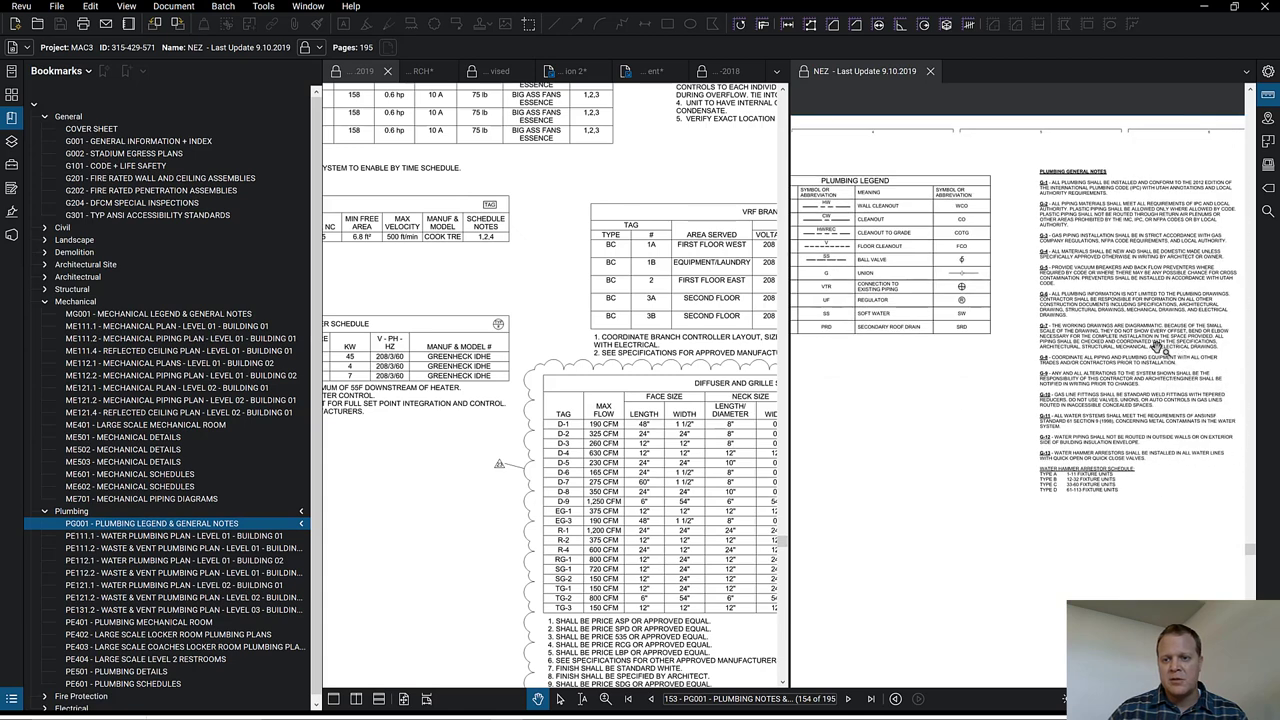
pyautogui.scroll(1, 835, 297)
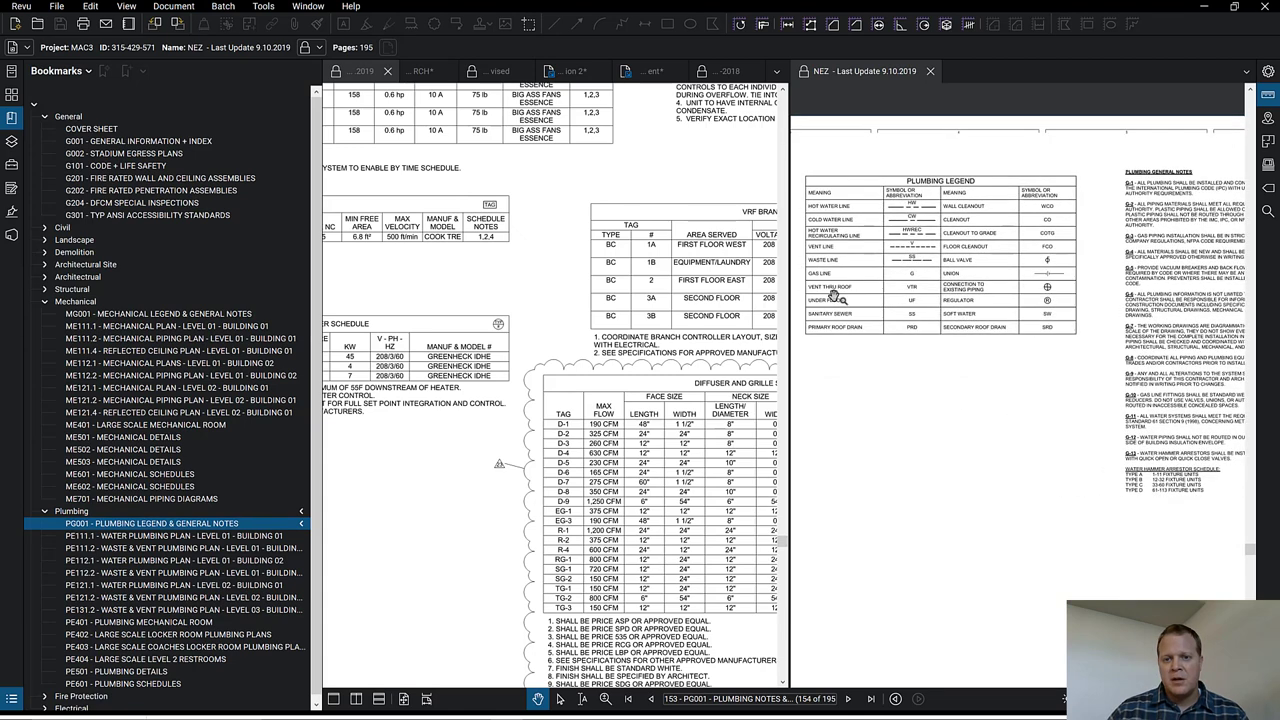
pyautogui.click(683, 435)
pyautogui.click(41, 511)
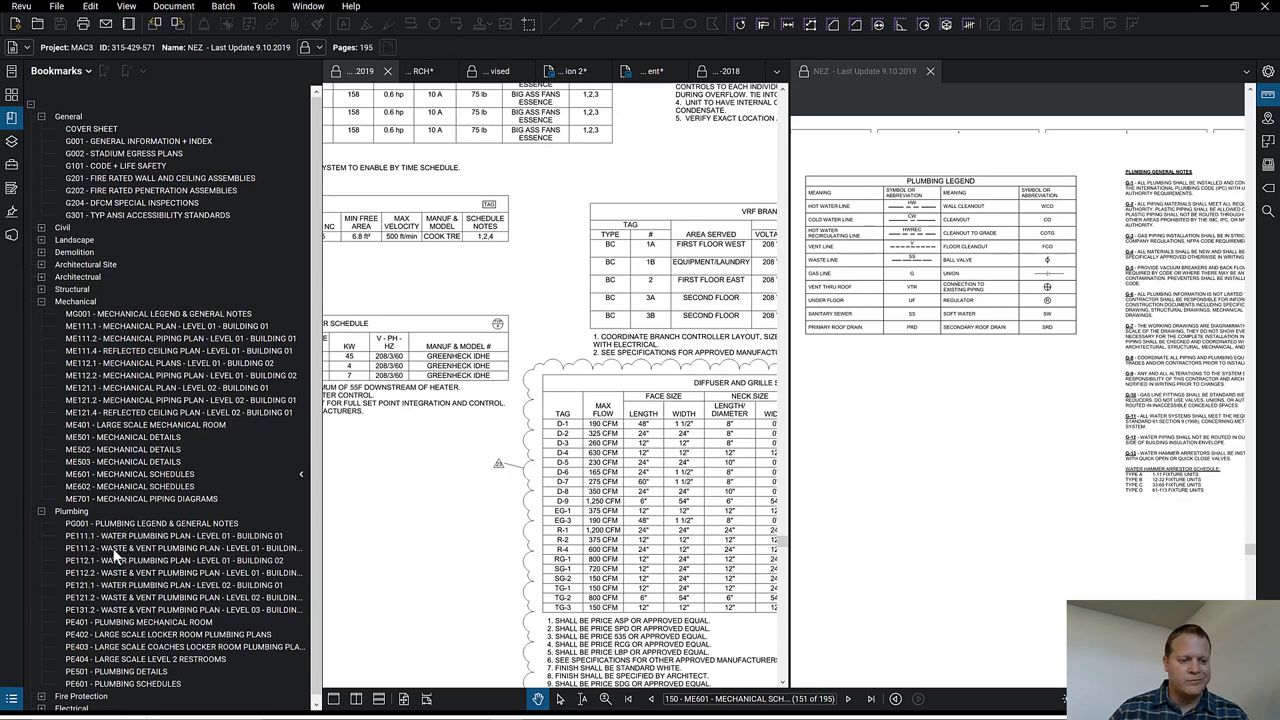
pyautogui.click(113, 548)
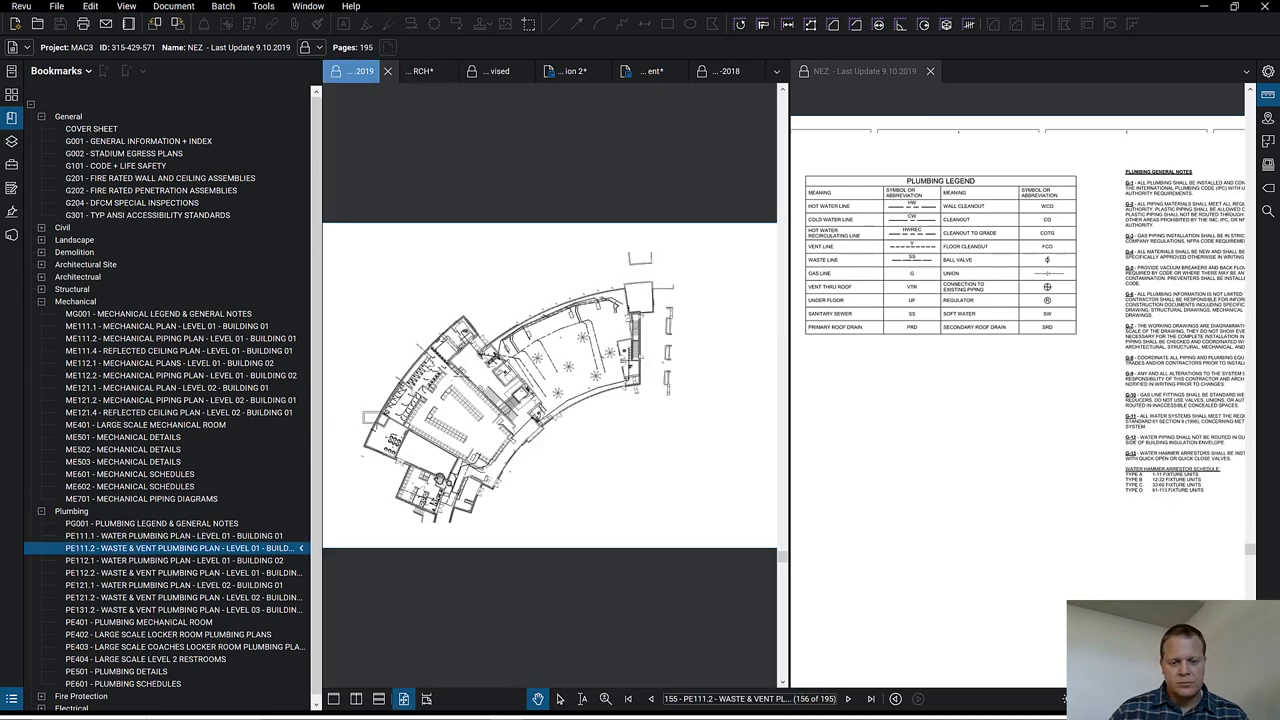
pyautogui.scroll(10, 621, 413)
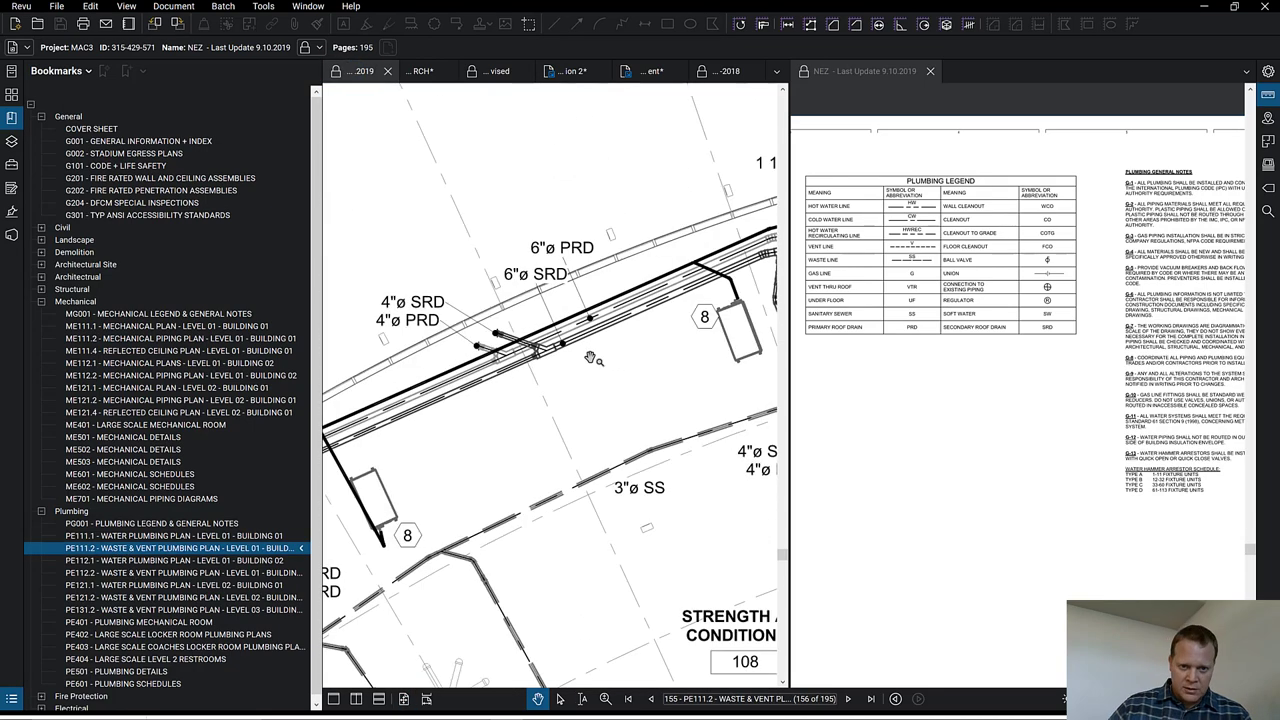
pyautogui.scroll(-2, 621, 413)
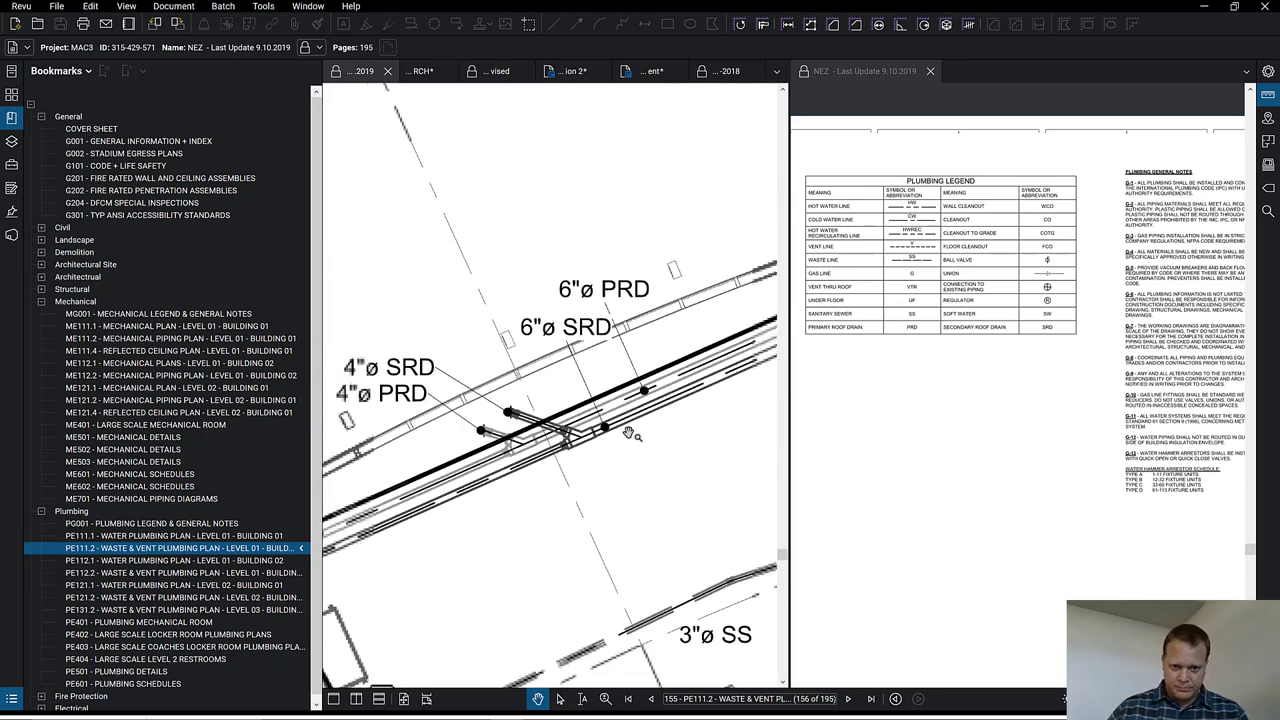
pyautogui.scroll(-4, 699, 430)
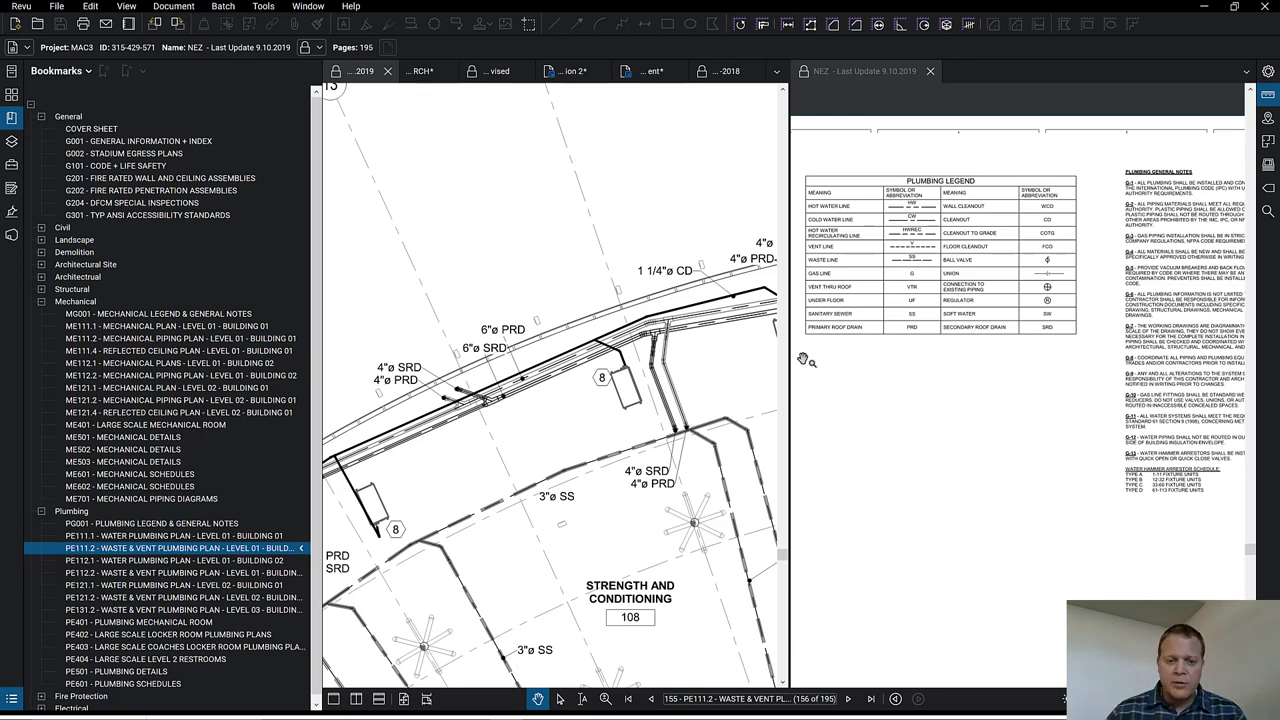
pyautogui.scroll(-1, 592, 345)
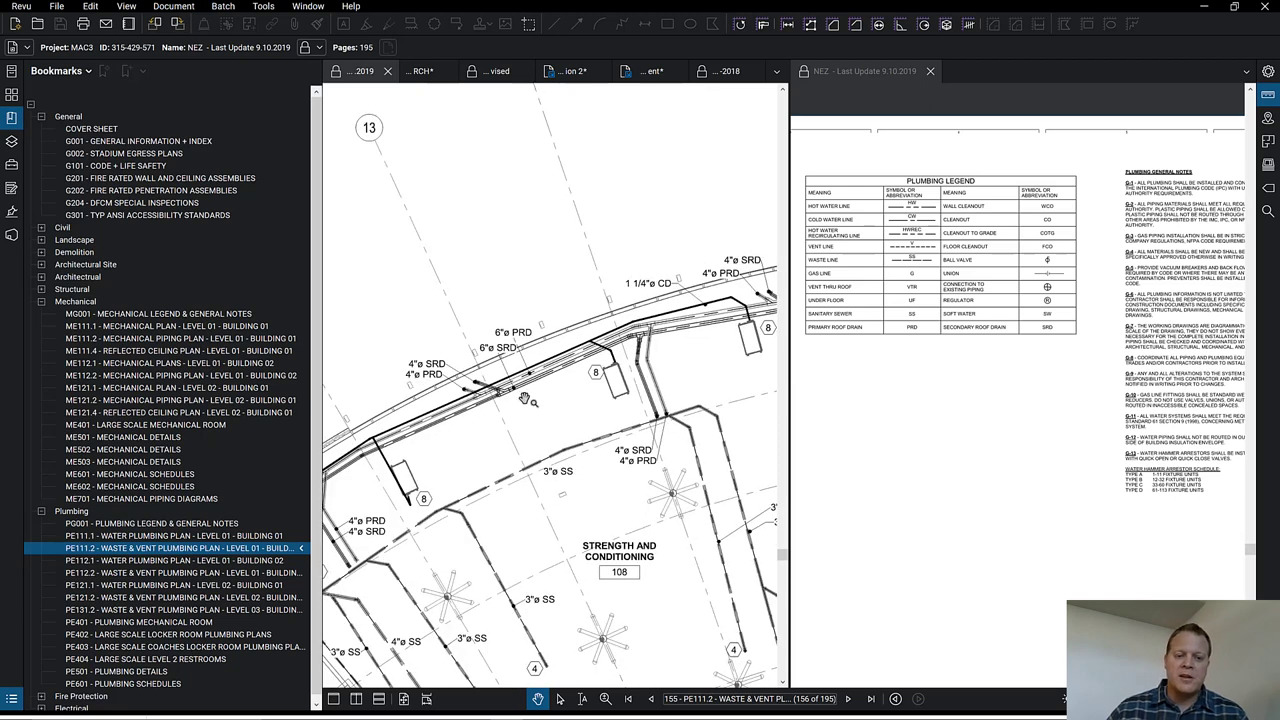
pyautogui.moveTo(524, 399); pyautogui.dragTo(587, 254)
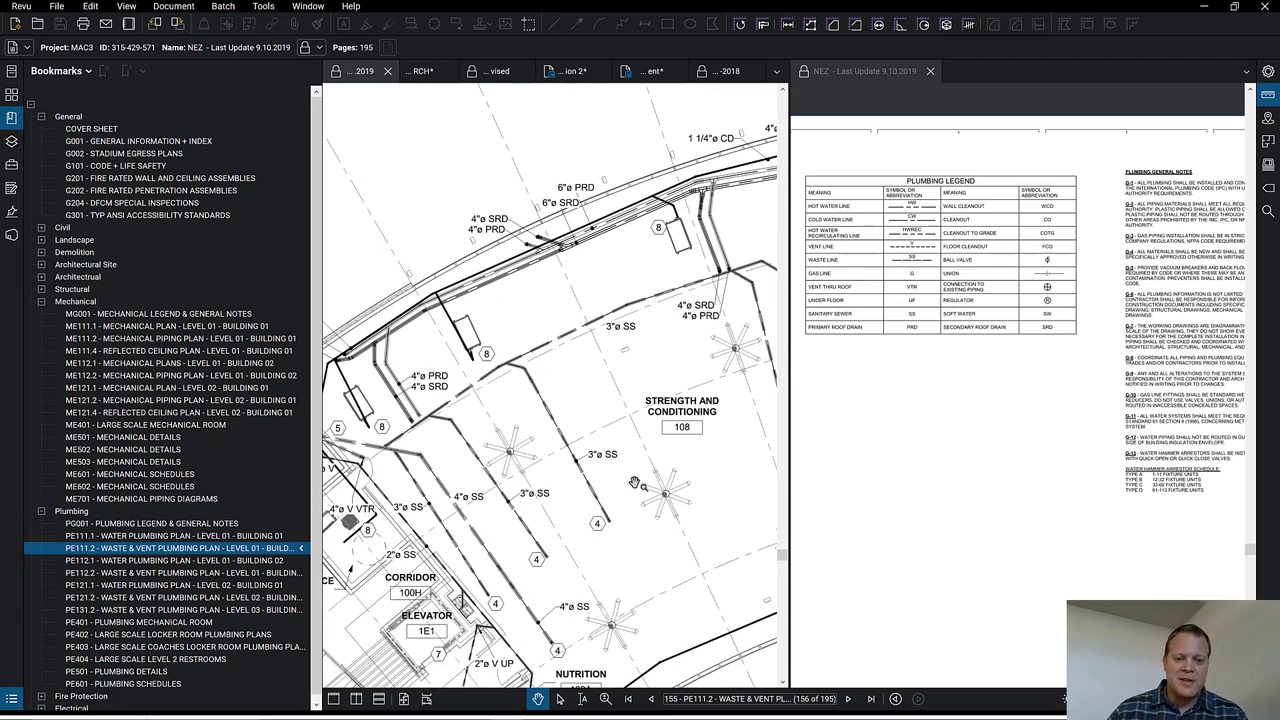
pyautogui.moveTo(605, 467); pyautogui.dragTo(616, 384)
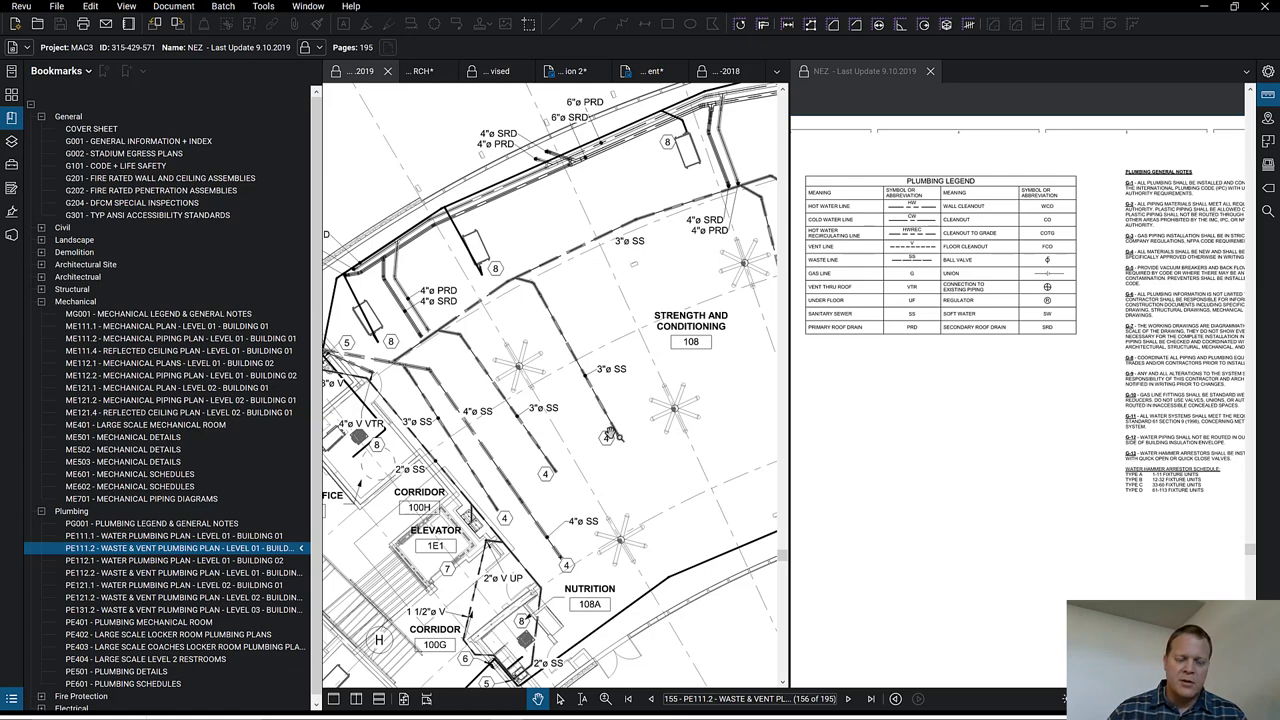
pyautogui.scroll(-5, 611, 434)
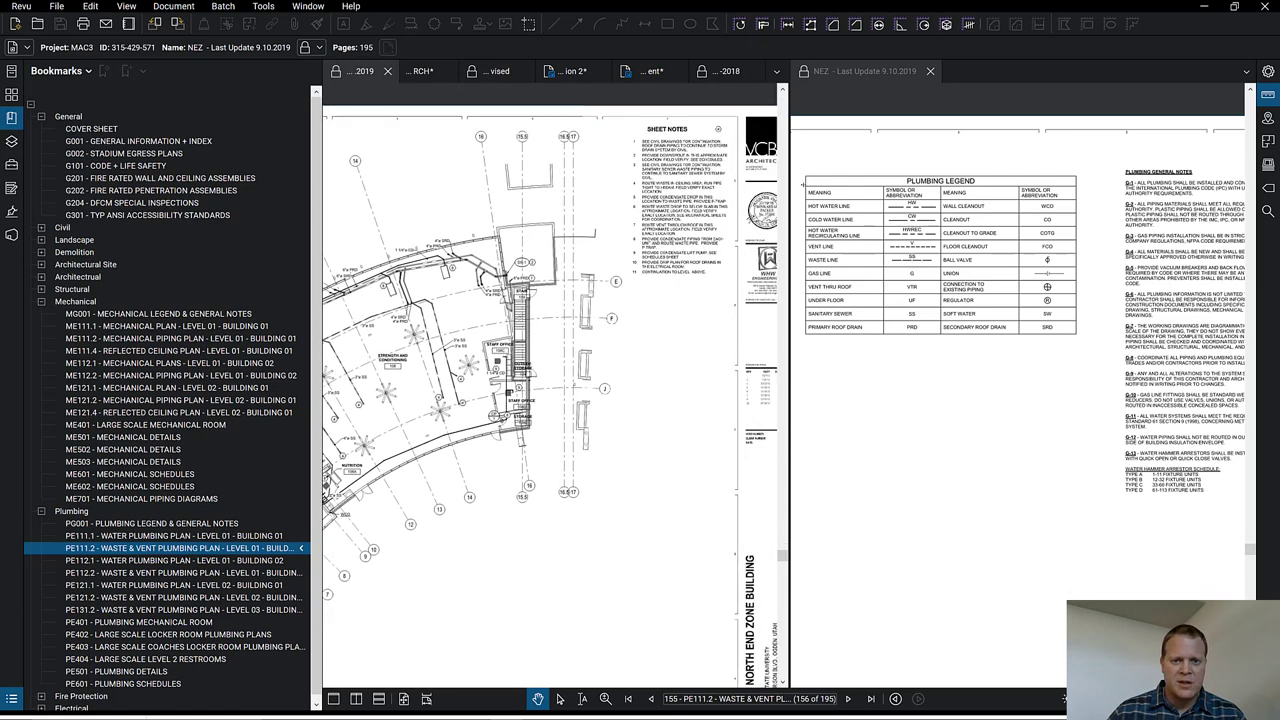
# - Zoom in to read the PE111.2 sheet notes, then zoom back out
pyautogui.scroll(5, 693, 190)
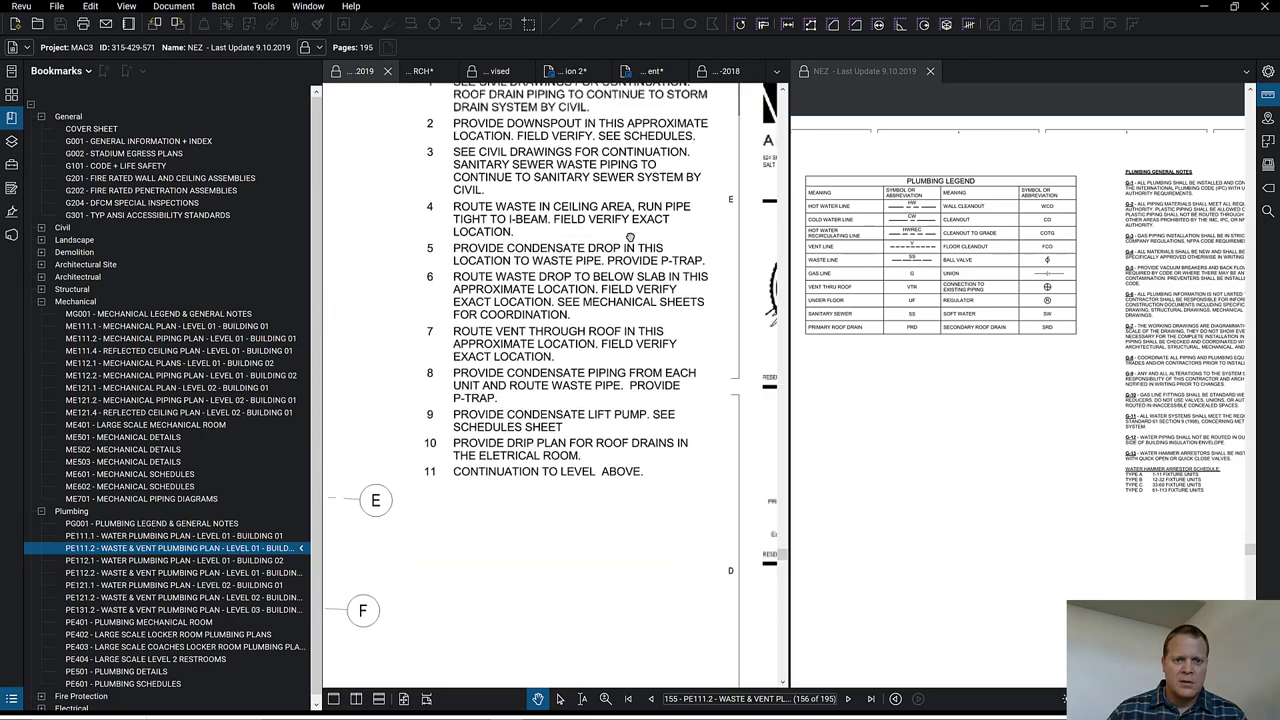
pyautogui.moveTo(621, 243); pyautogui.dragTo(613, 259)
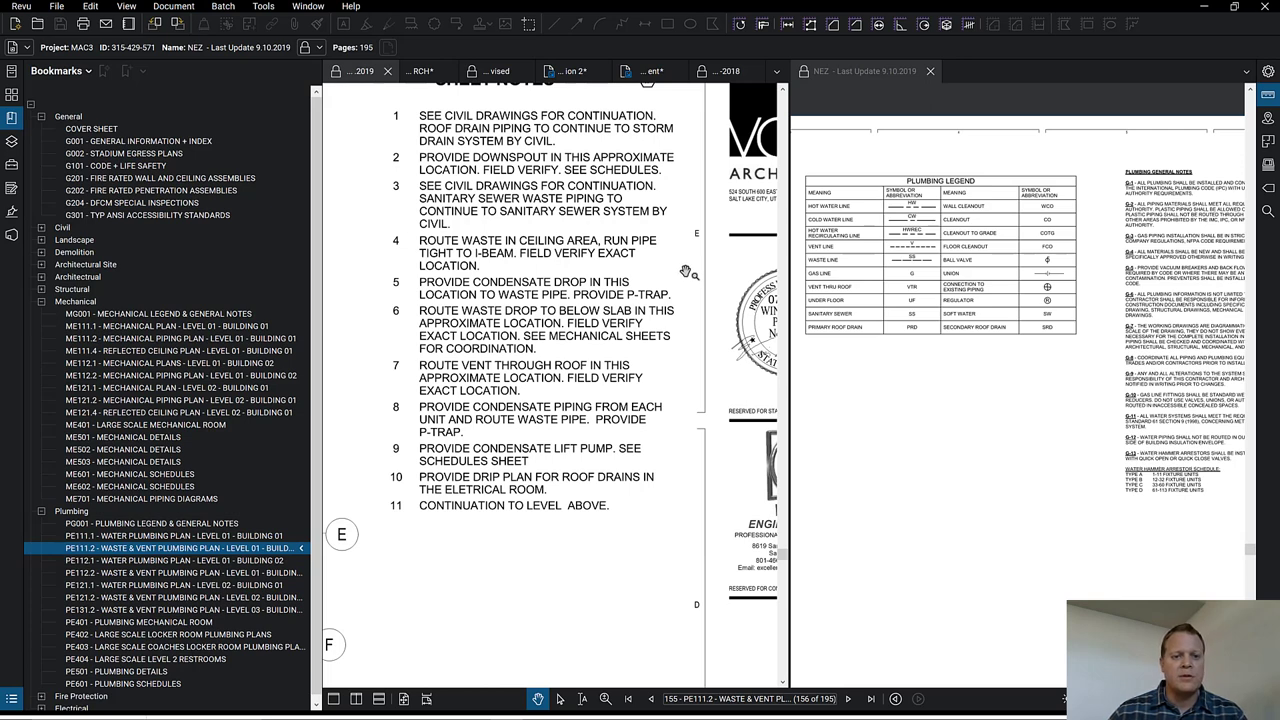
pyautogui.scroll(-5, 686, 272)
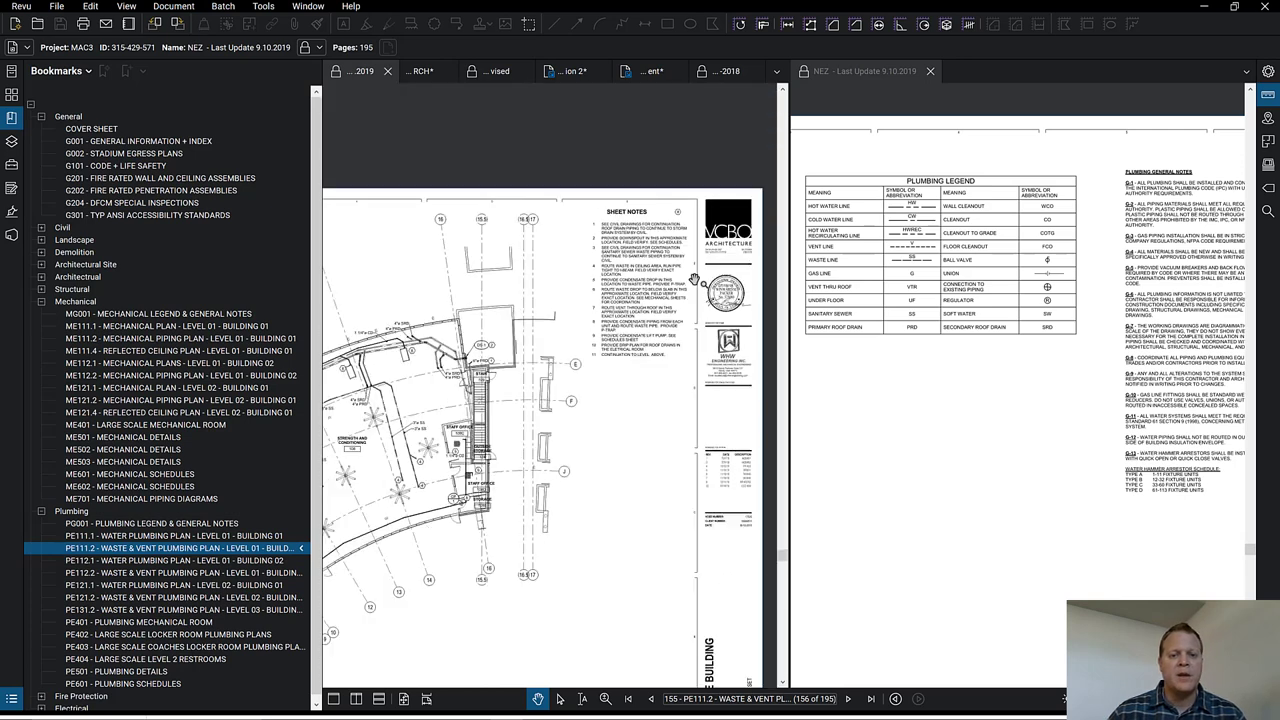
# - Recenter the floor plan and zoom in on the 4"ø SRD, 4"ø PRD and 3"ø SS piping around Strength and Conditioning 108
pyautogui.moveTo(419, 438); pyautogui.dragTo(590, 413)
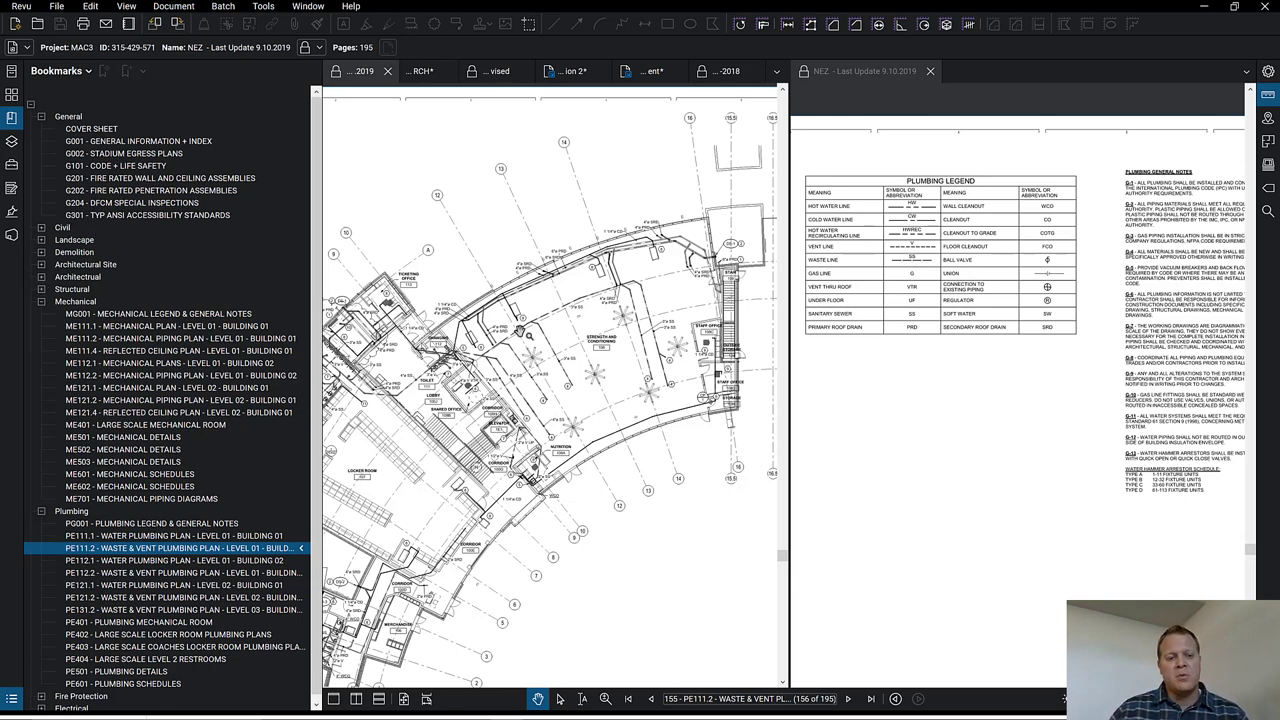
pyautogui.moveTo(525, 333); pyautogui.dragTo(519, 264)
pyautogui.scroll(3, 525, 238)
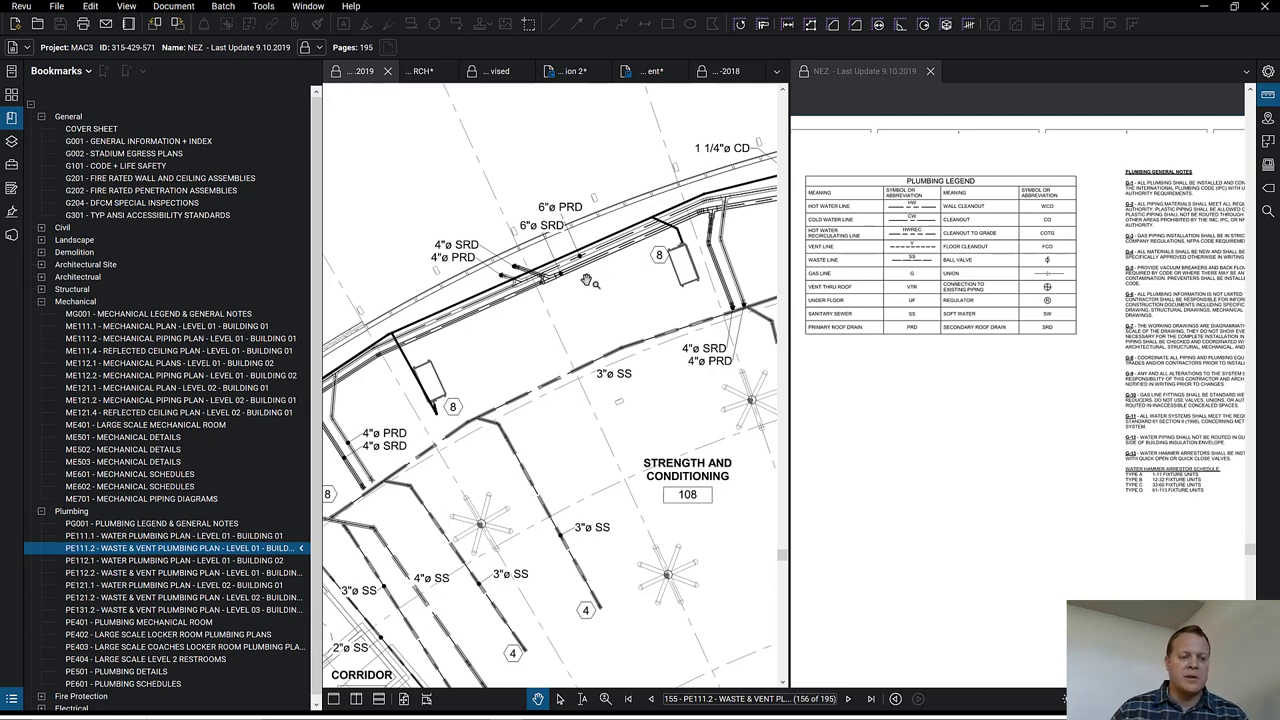
pyautogui.scroll(-3, 587, 279)
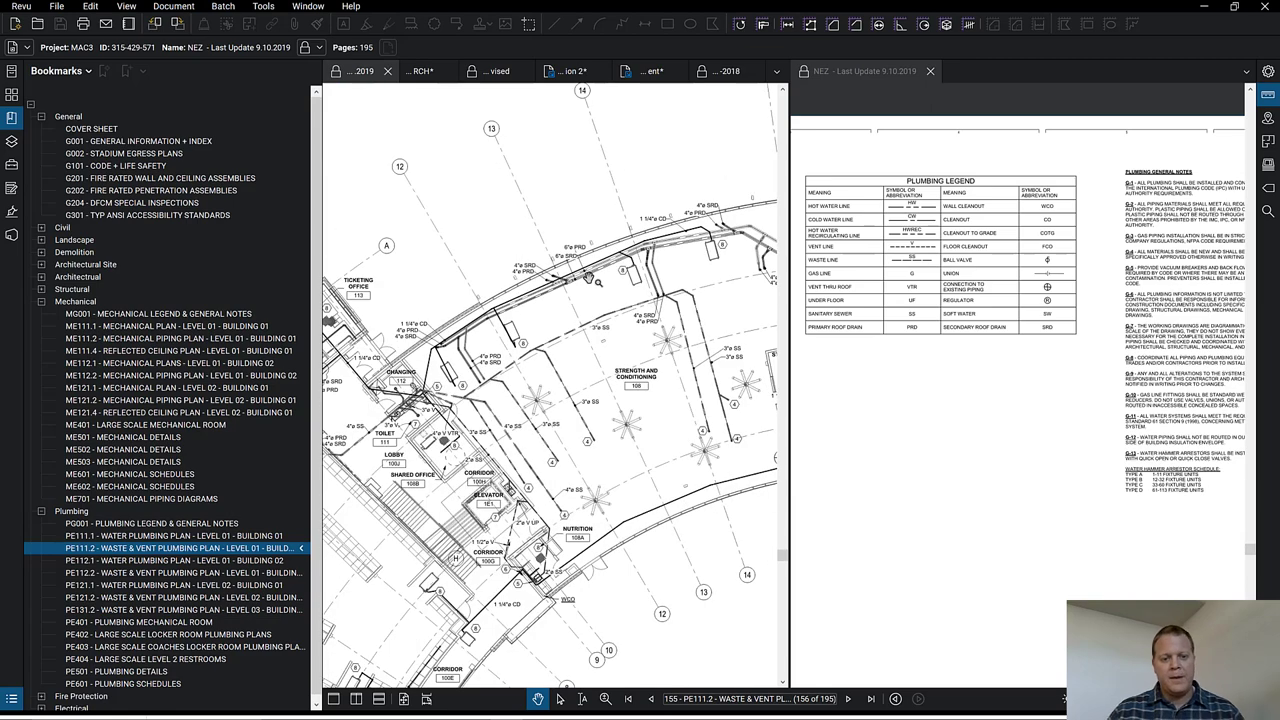
pyautogui.scroll(-5, 592, 280)
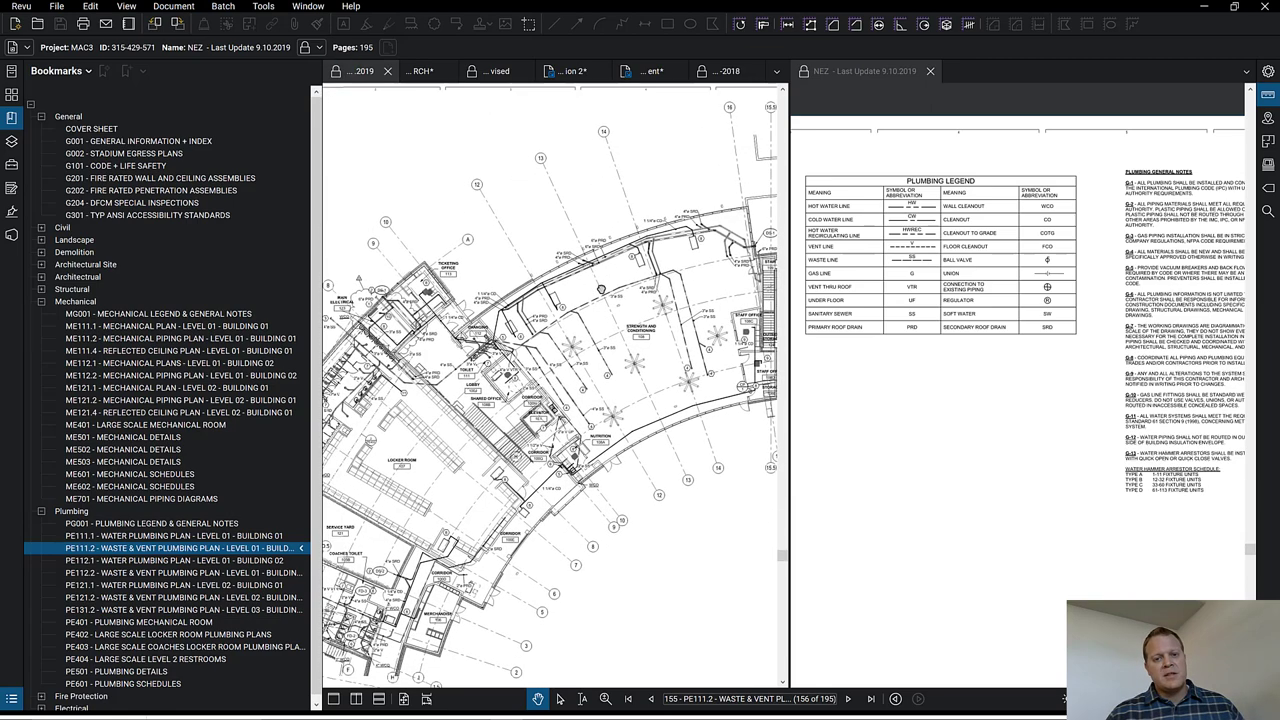
pyautogui.scroll(-4, 634, 294)
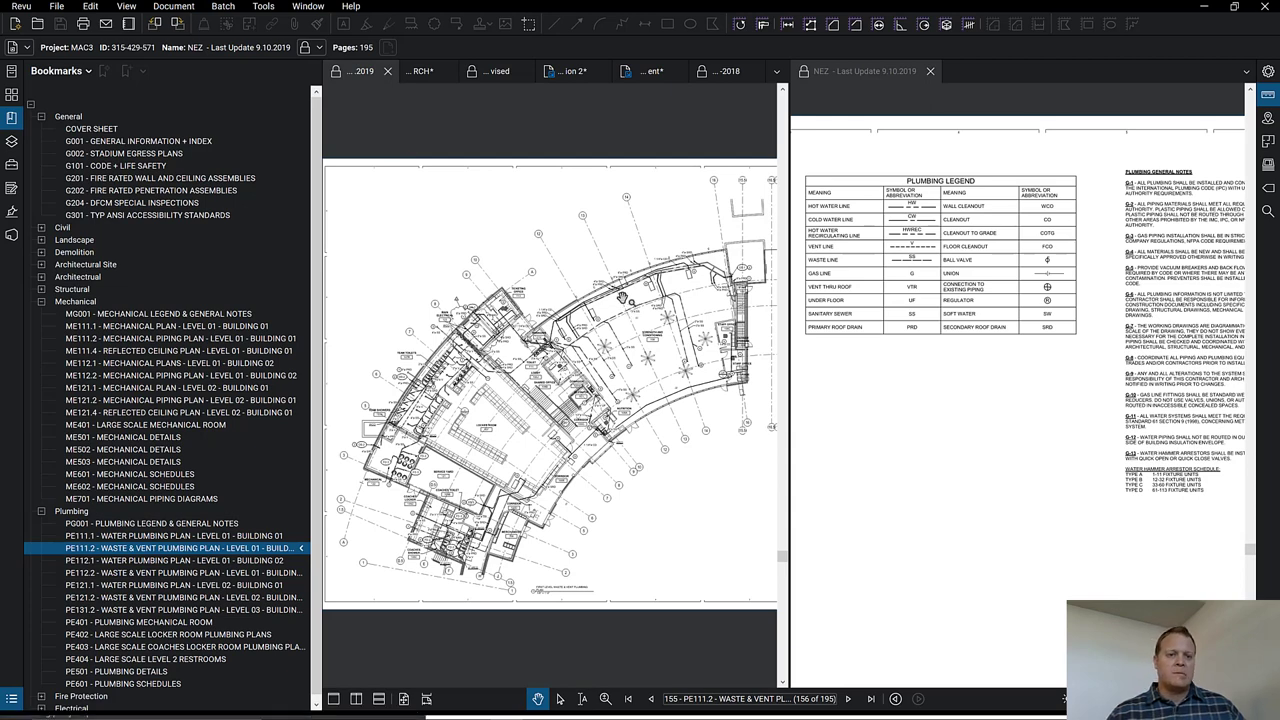
pyautogui.scroll(3, 620, 298)
pyautogui.scroll(4, 616, 291)
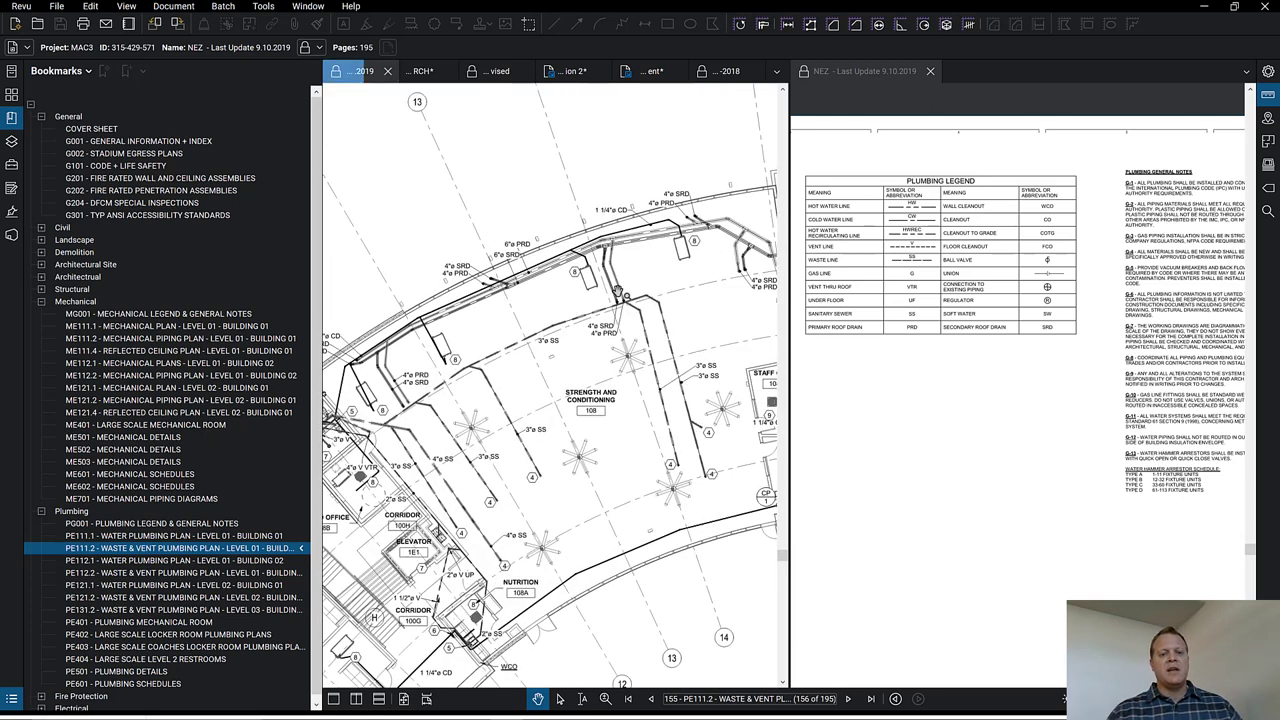
# - Jump to sheet ME602 Mechanical Schedules, zoom into the VRF indoor unit table, and list open documents
pyautogui.click(146, 499)
pyautogui.click(134, 487)
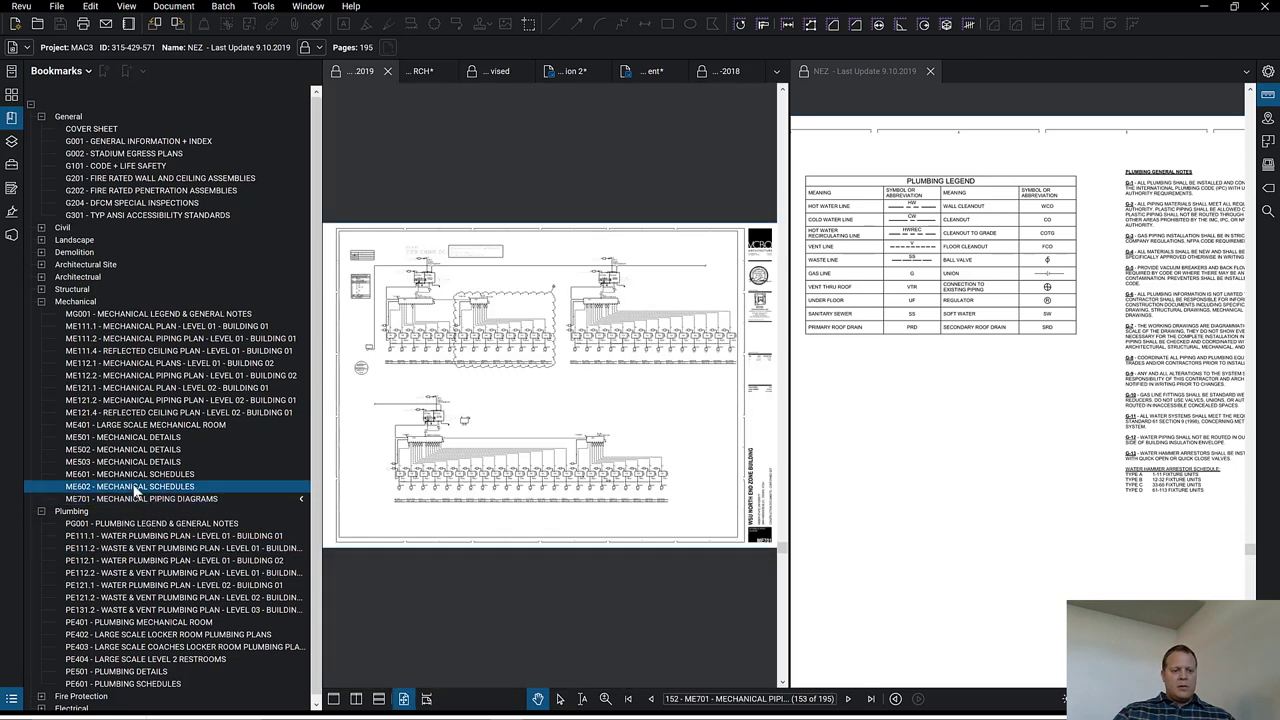
pyautogui.scroll(4, 563, 331)
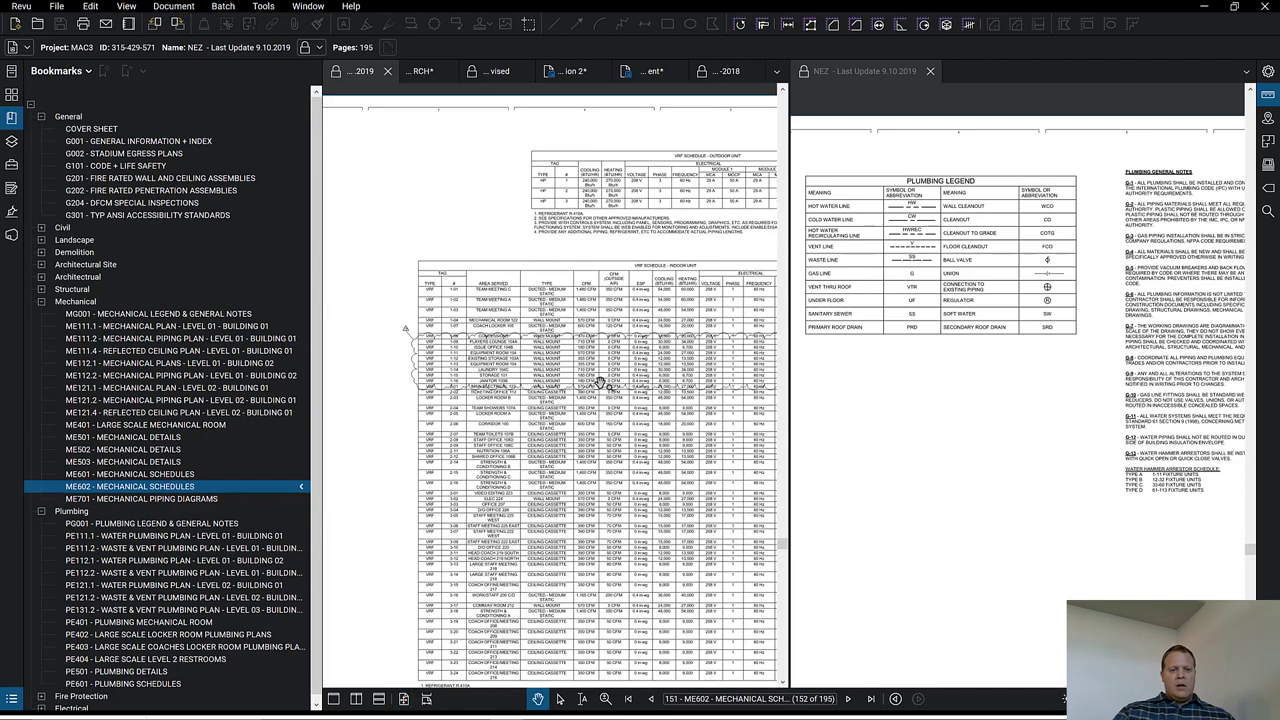
pyautogui.moveTo(500, 387); pyautogui.dragTo(539, 391)
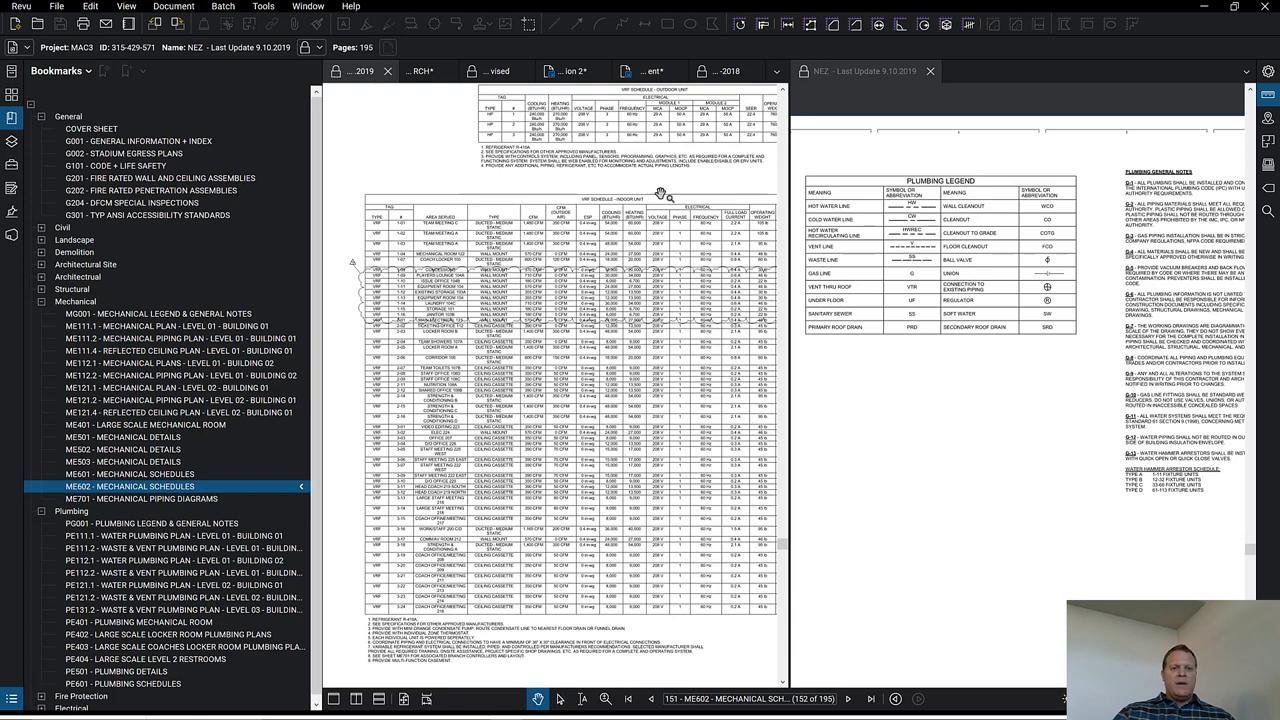
pyautogui.click(778, 73)
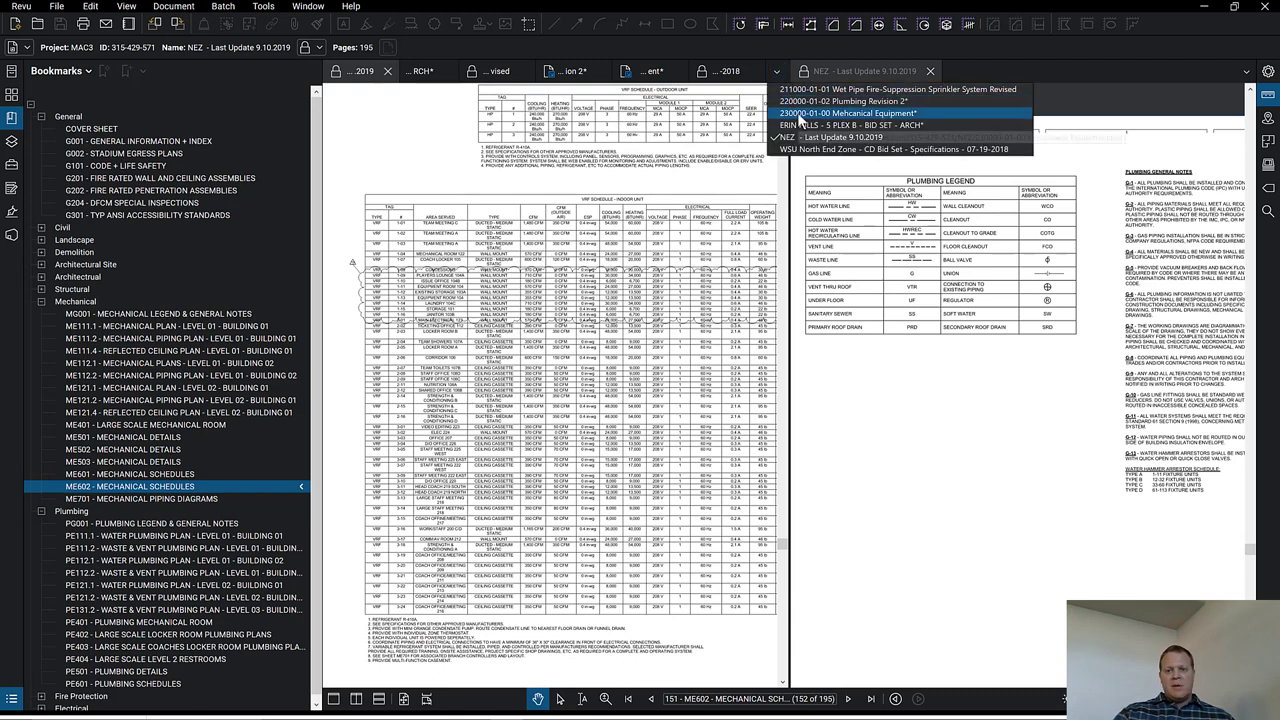
pyautogui.click(802, 115)
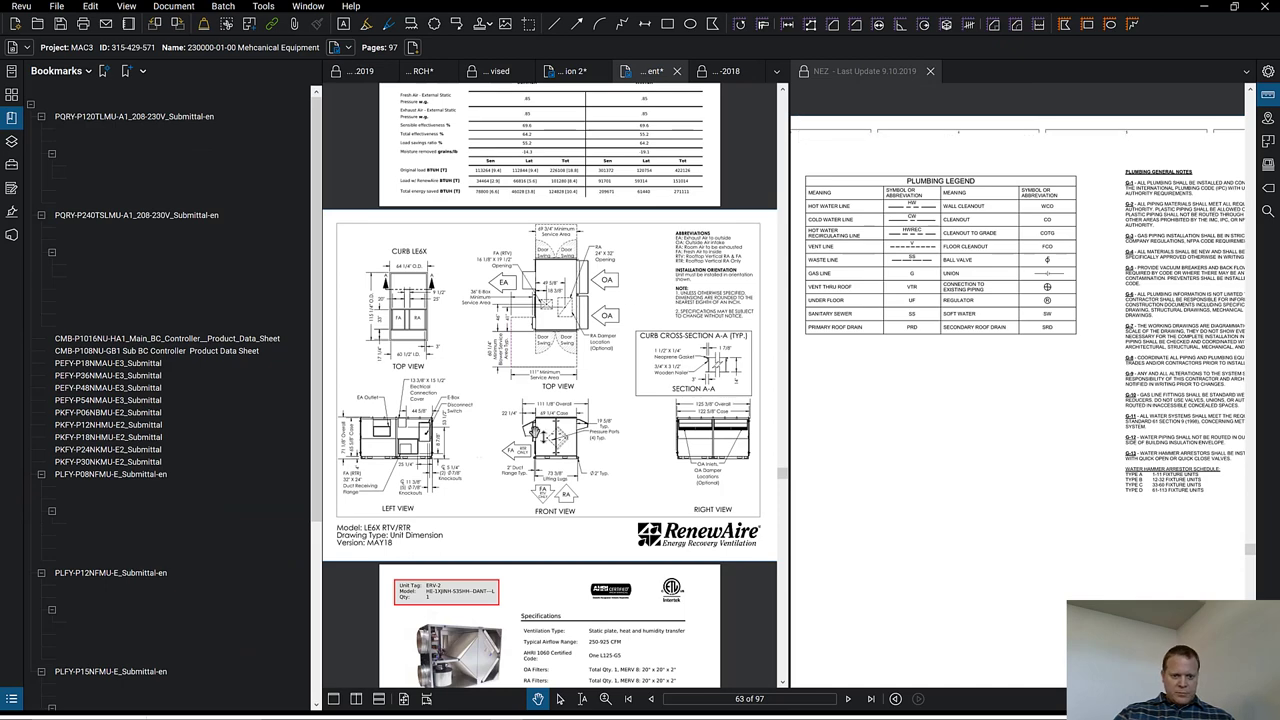
pyautogui.scroll(3, 540, 435)
pyautogui.scroll(6, 480, 418)
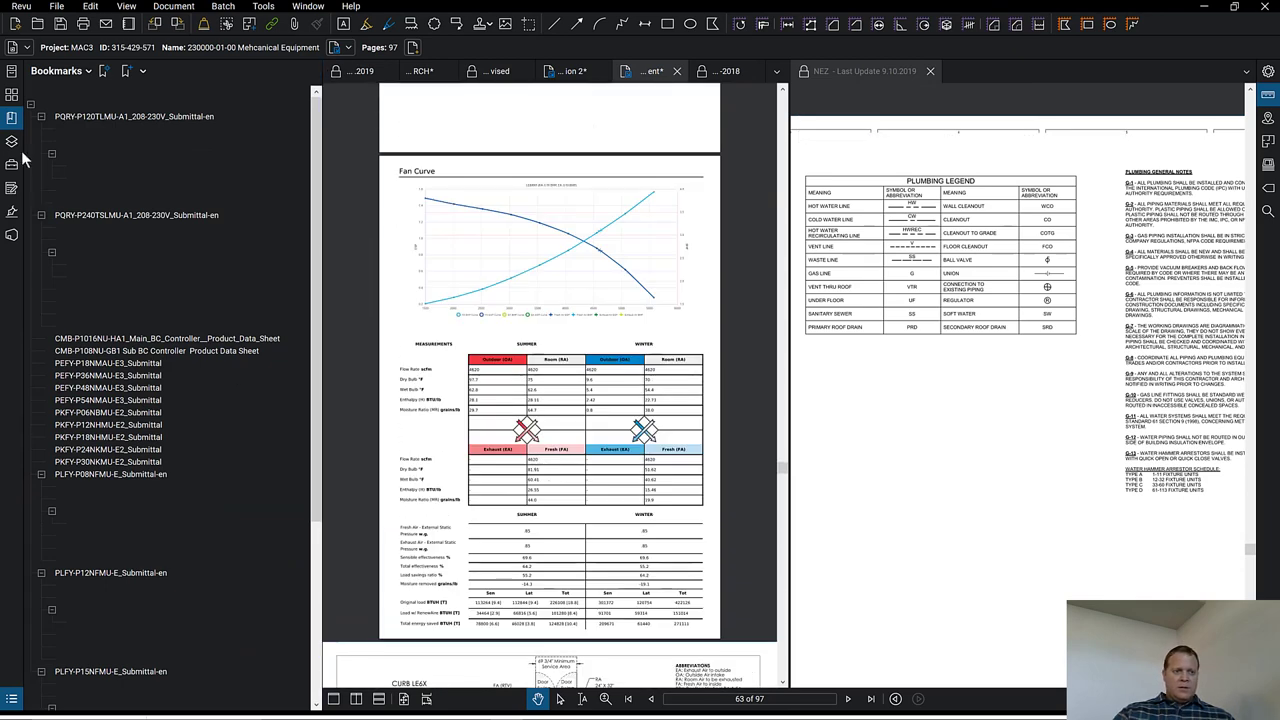
pyautogui.click(11, 94)
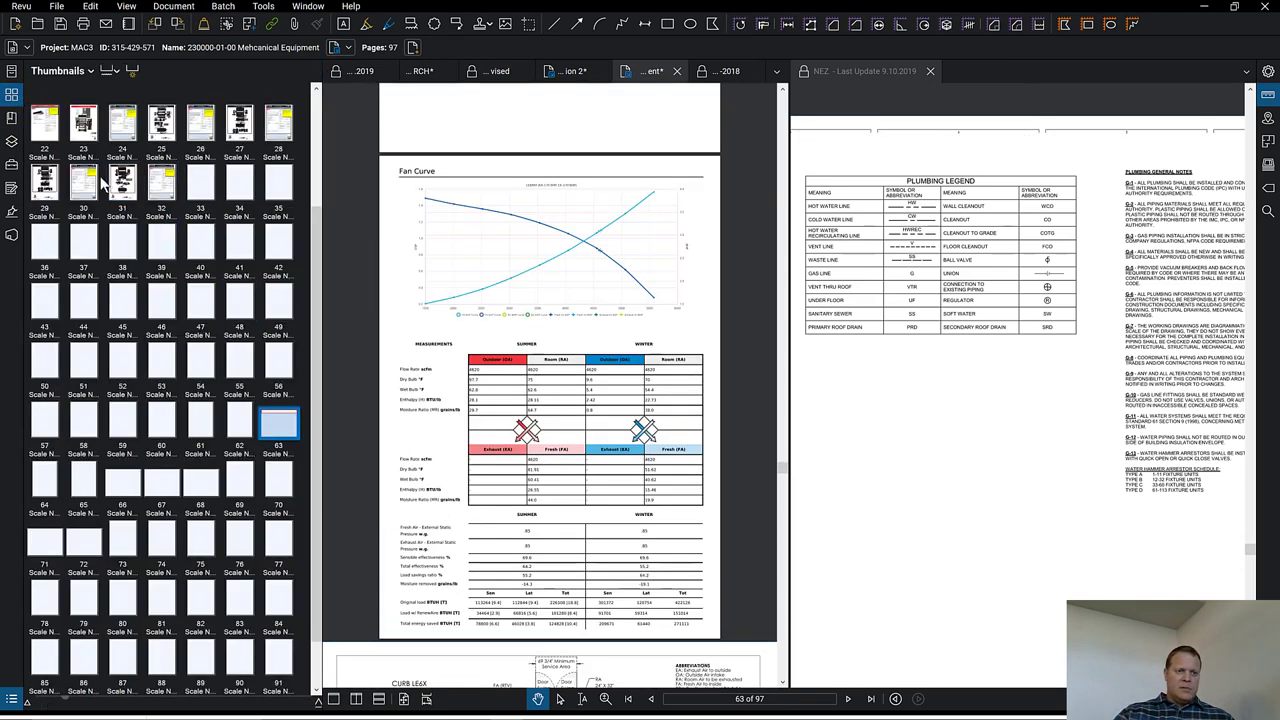
pyautogui.click(83, 122)
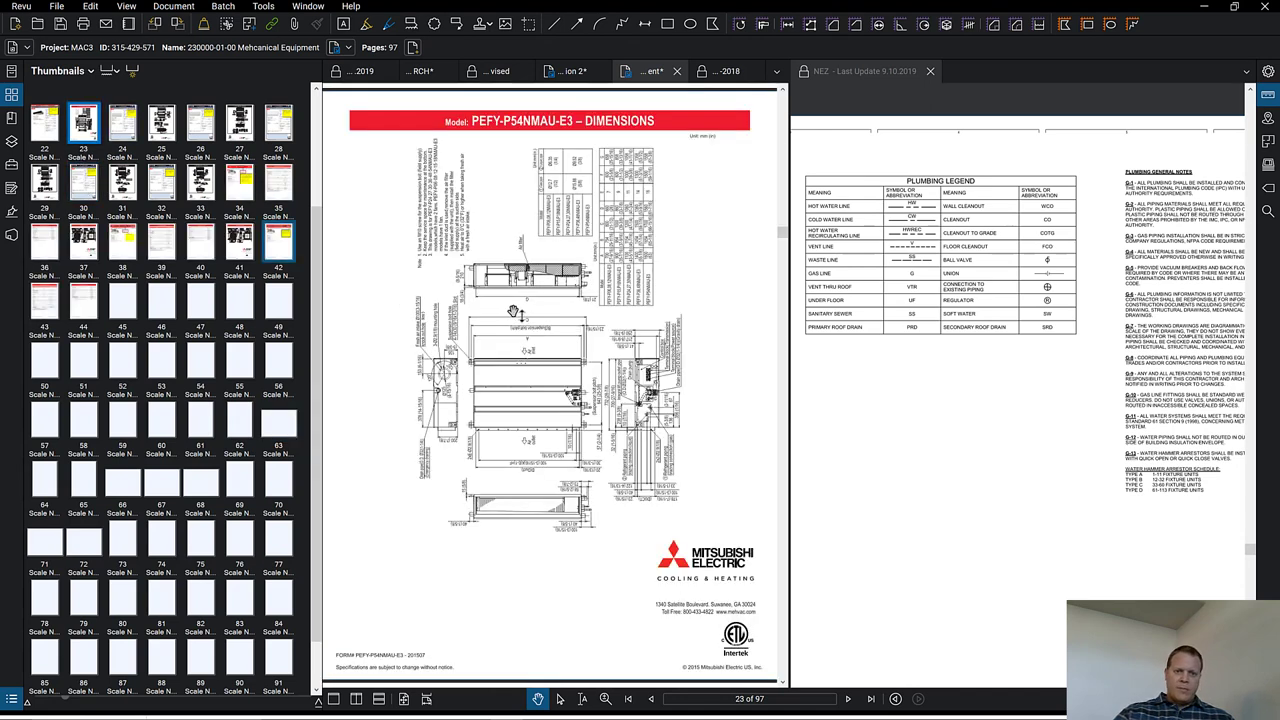
# - Review page 22's CityMulti spec sheet, including the Job Name/QTY header and unit image
pyautogui.press('pageup')
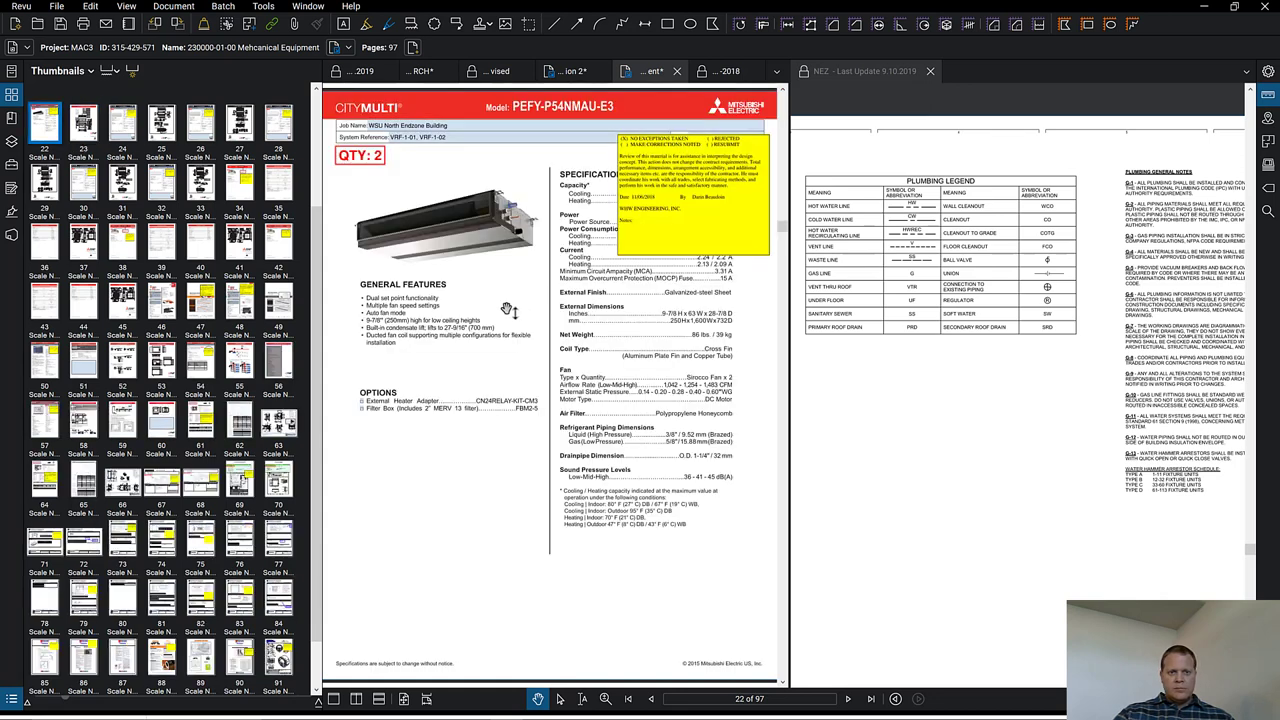
pyautogui.scroll(1, 500, 290)
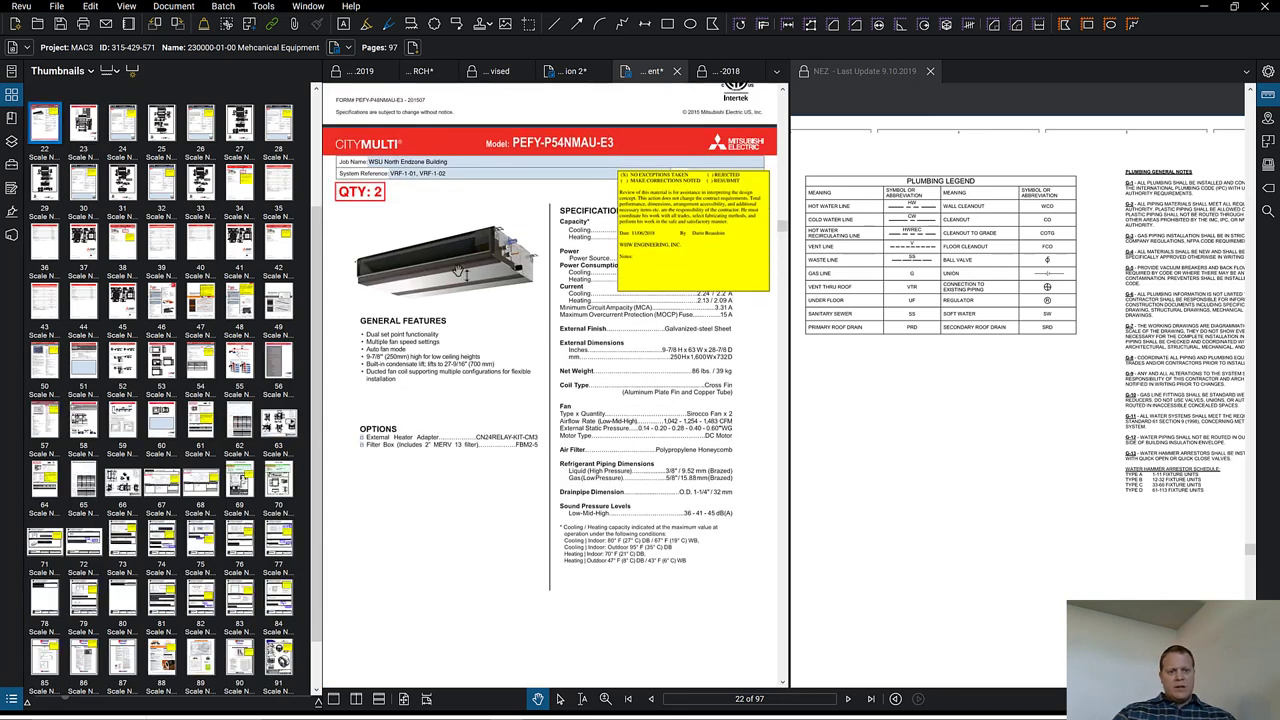
pyautogui.scroll(3, 463, 282)
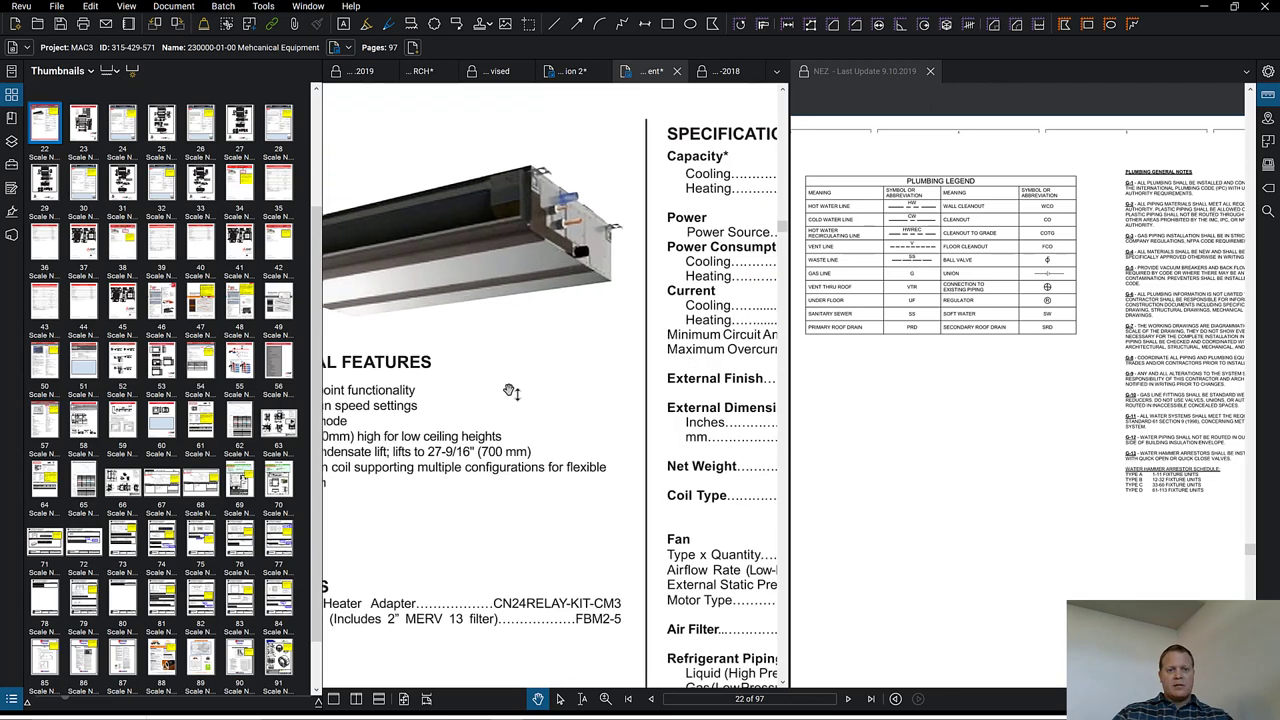
pyautogui.moveTo(510, 390); pyautogui.dragTo(618, 562)
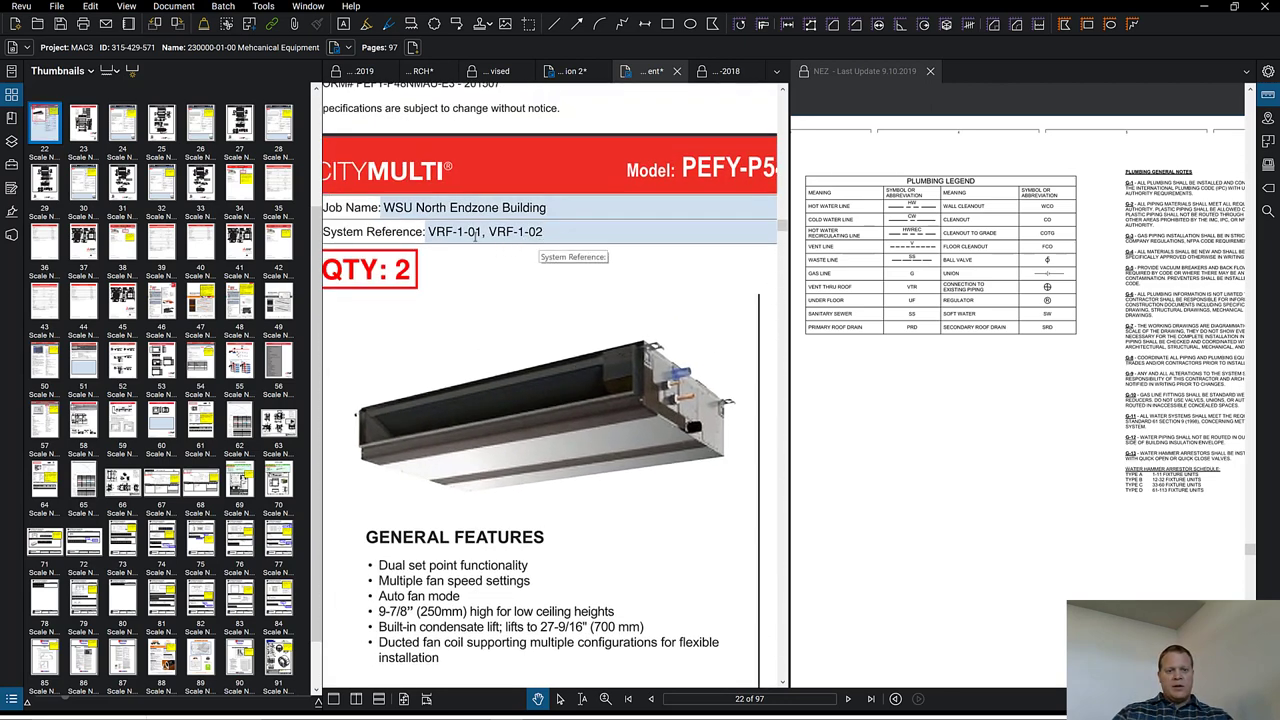
pyautogui.scroll(-3, 486, 245)
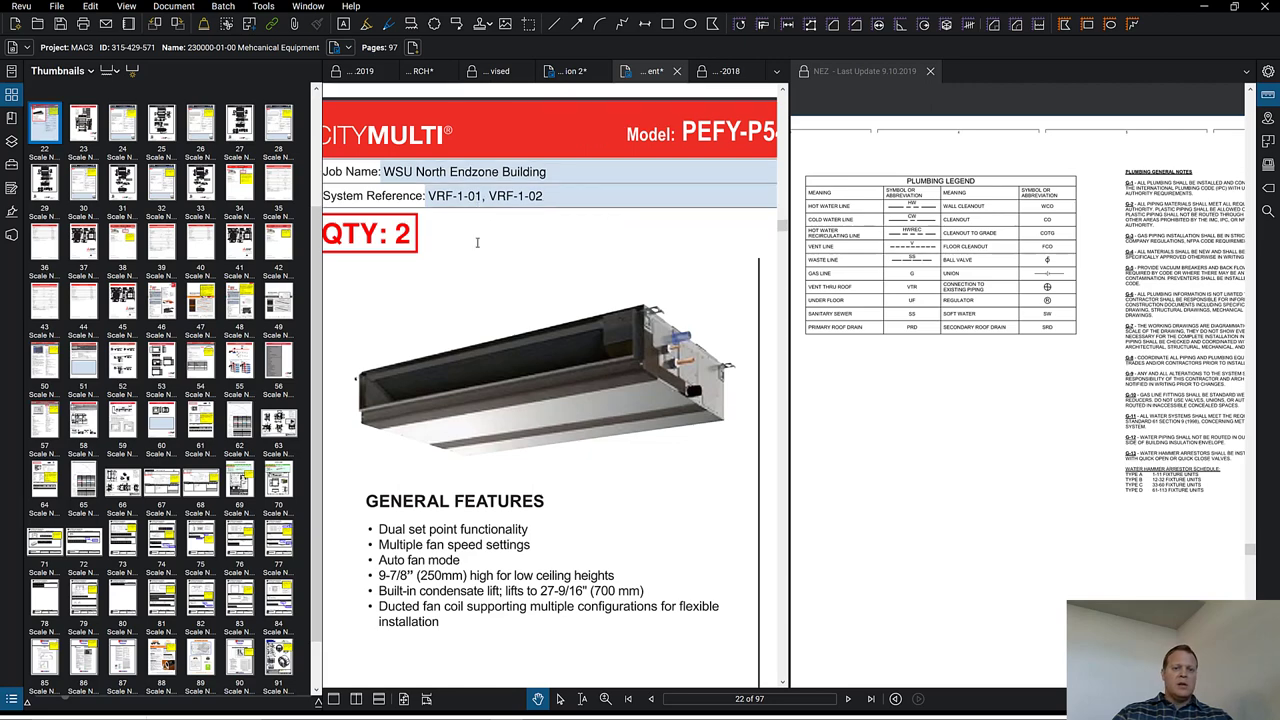
pyautogui.scroll(-4, 518, 368)
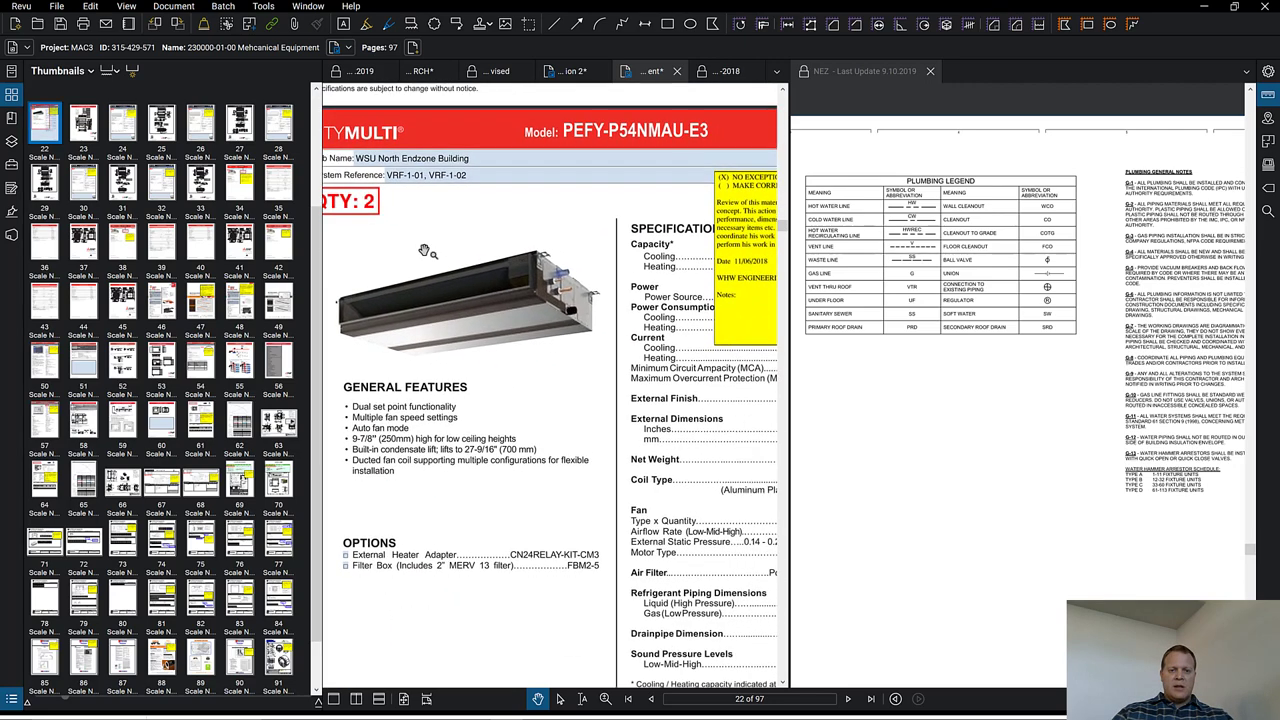
pyautogui.moveTo(518, 368); pyautogui.dragTo(460, 354)
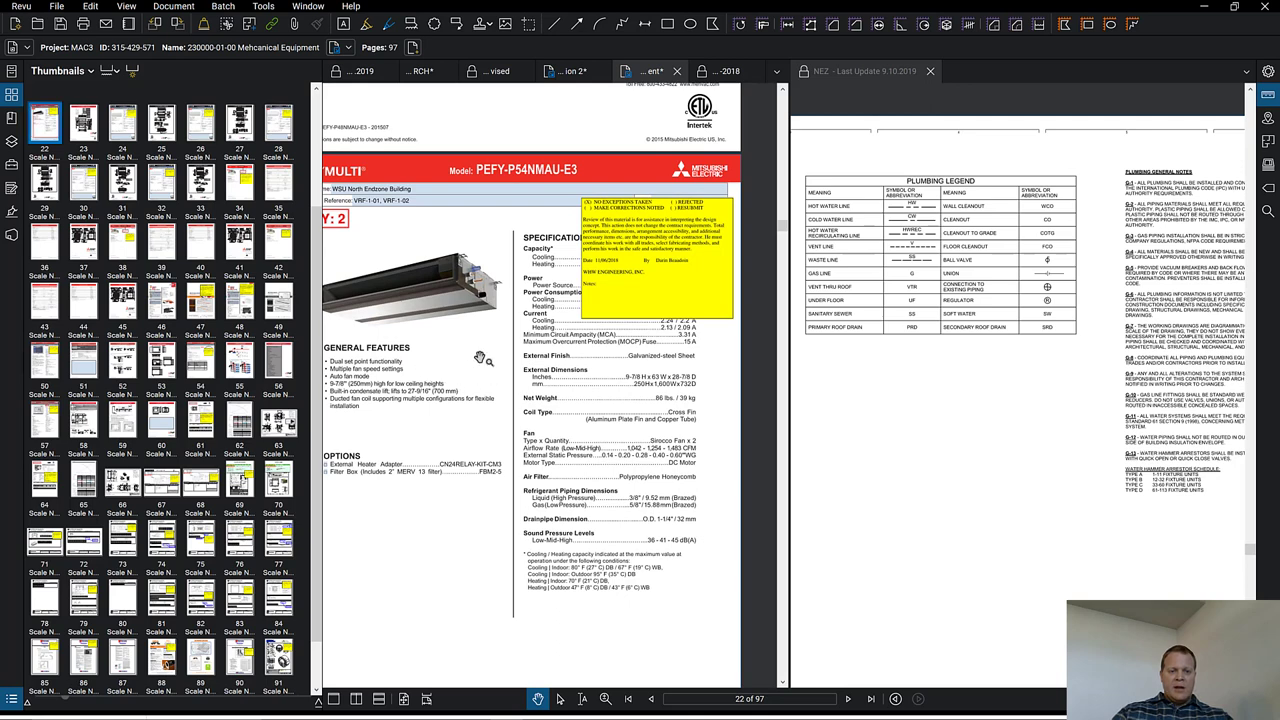
pyautogui.moveTo(481, 294); pyautogui.dragTo(478, 527)
pyautogui.scroll(5, 463, 484)
pyautogui.scroll(1, 463, 484)
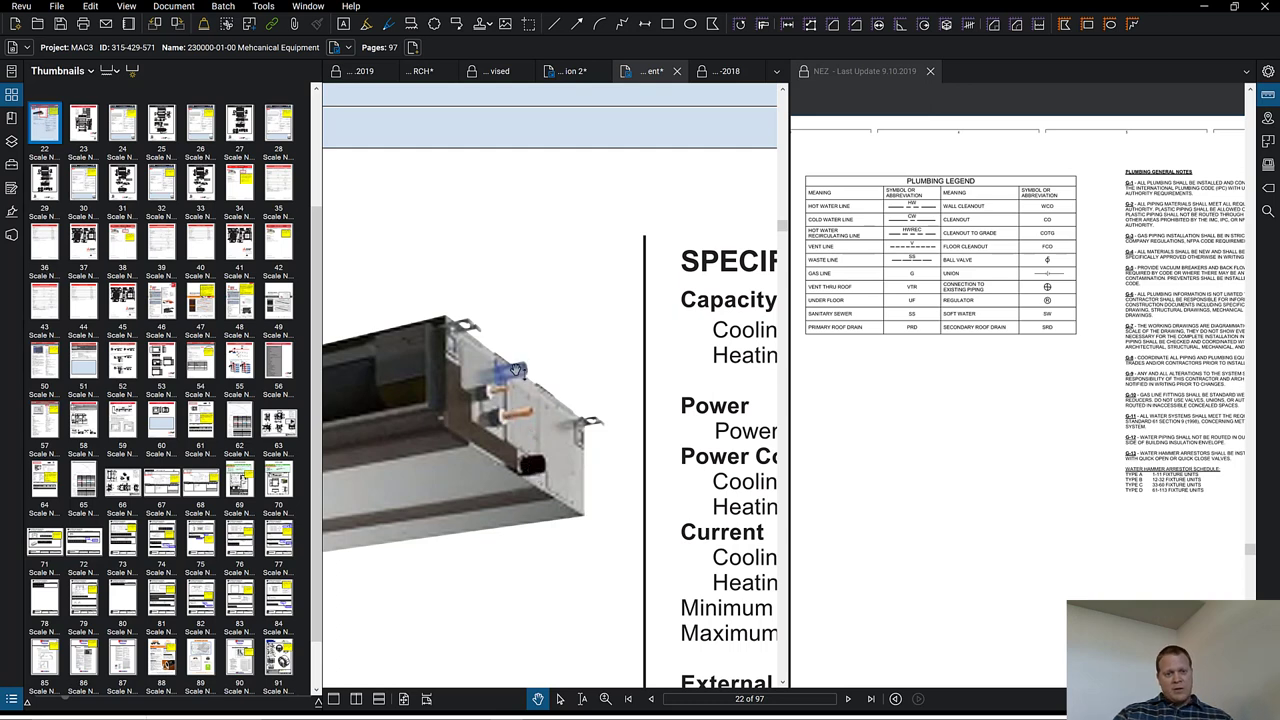
pyautogui.scroll(-3, 571, 390)
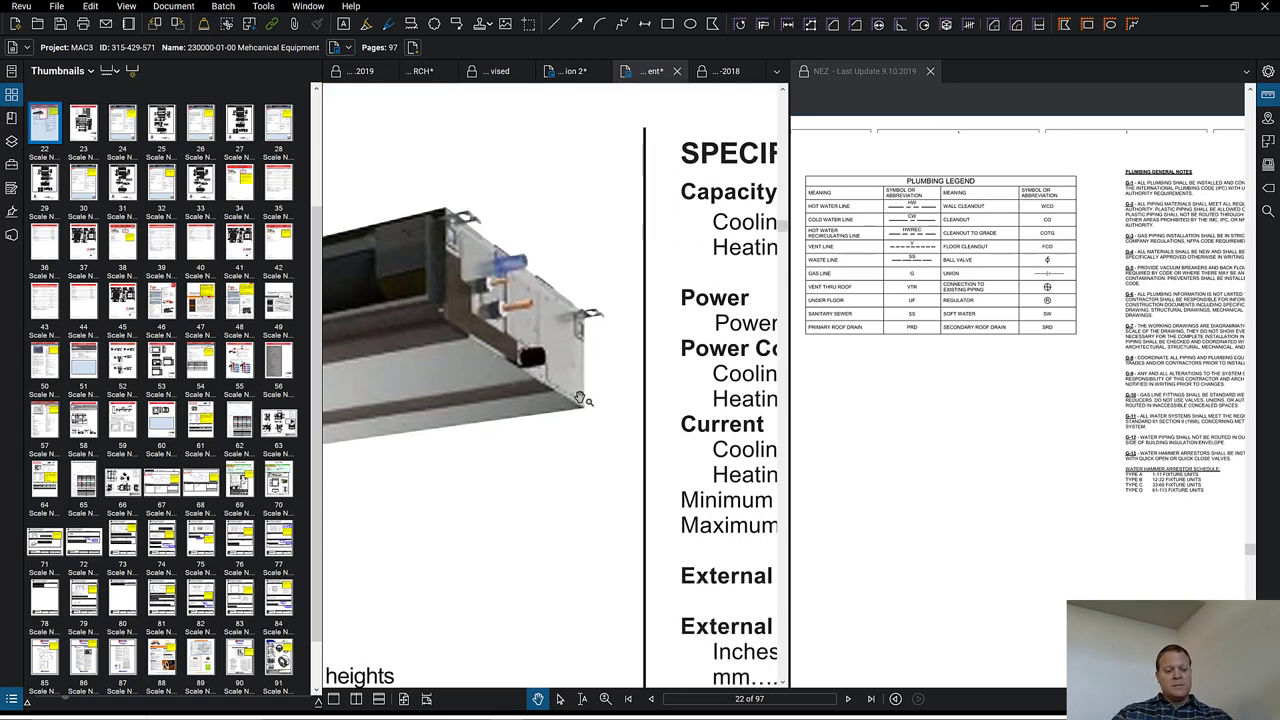
pyautogui.scroll(-4, 575, 398)
pyautogui.scroll(-2, 551, 468)
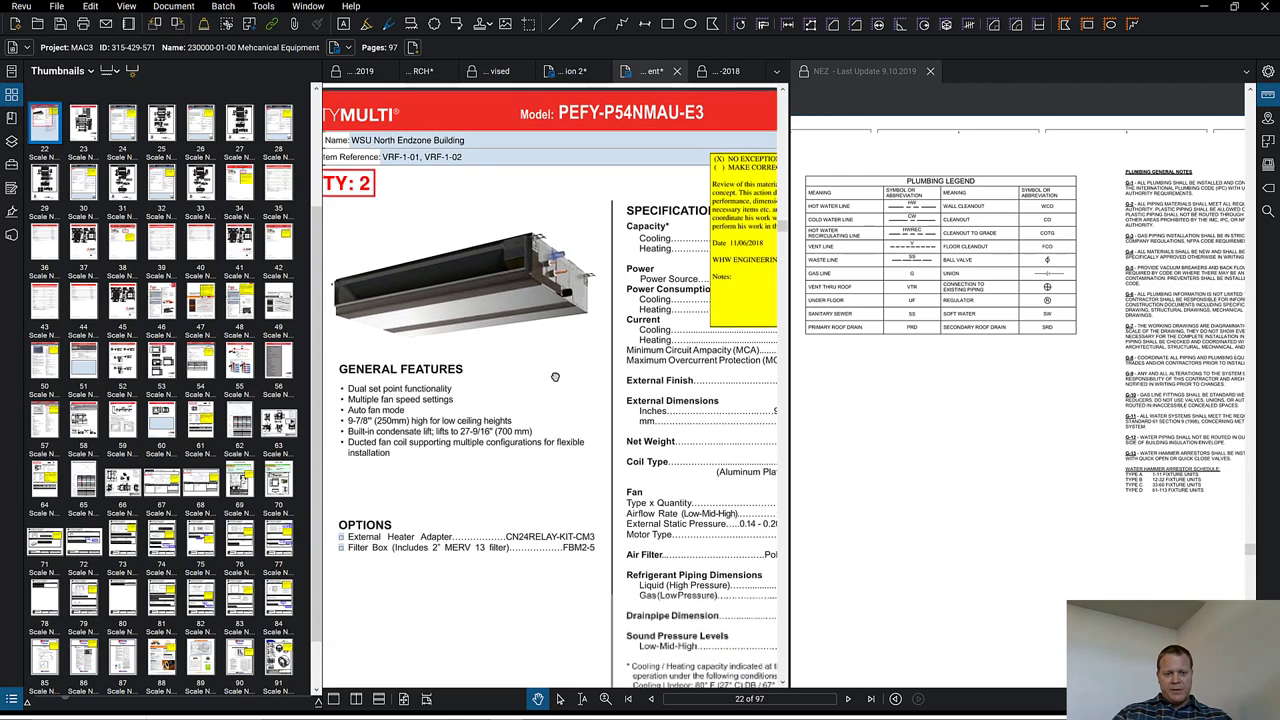
pyautogui.scroll(-3, 480, 354)
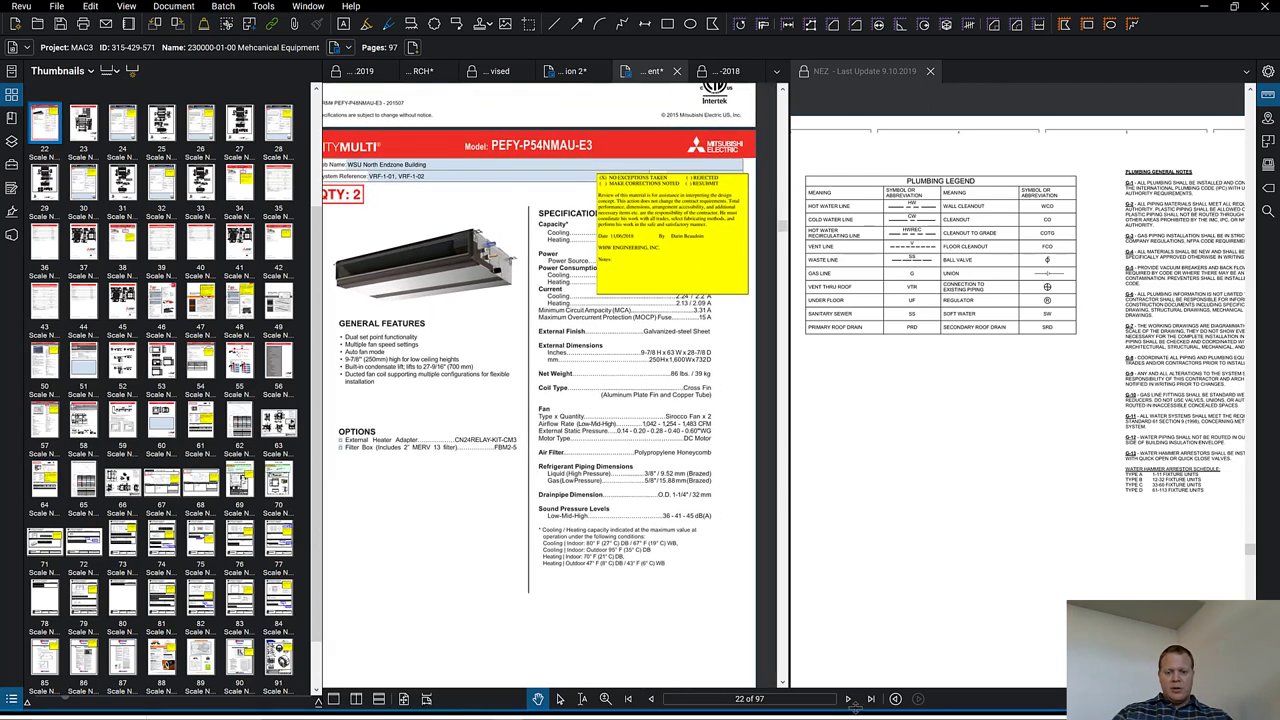
# - Return to page 23 and zoom into the PEFY-P54NMAU-E3 dimensions drawing
pyautogui.click(848, 699)
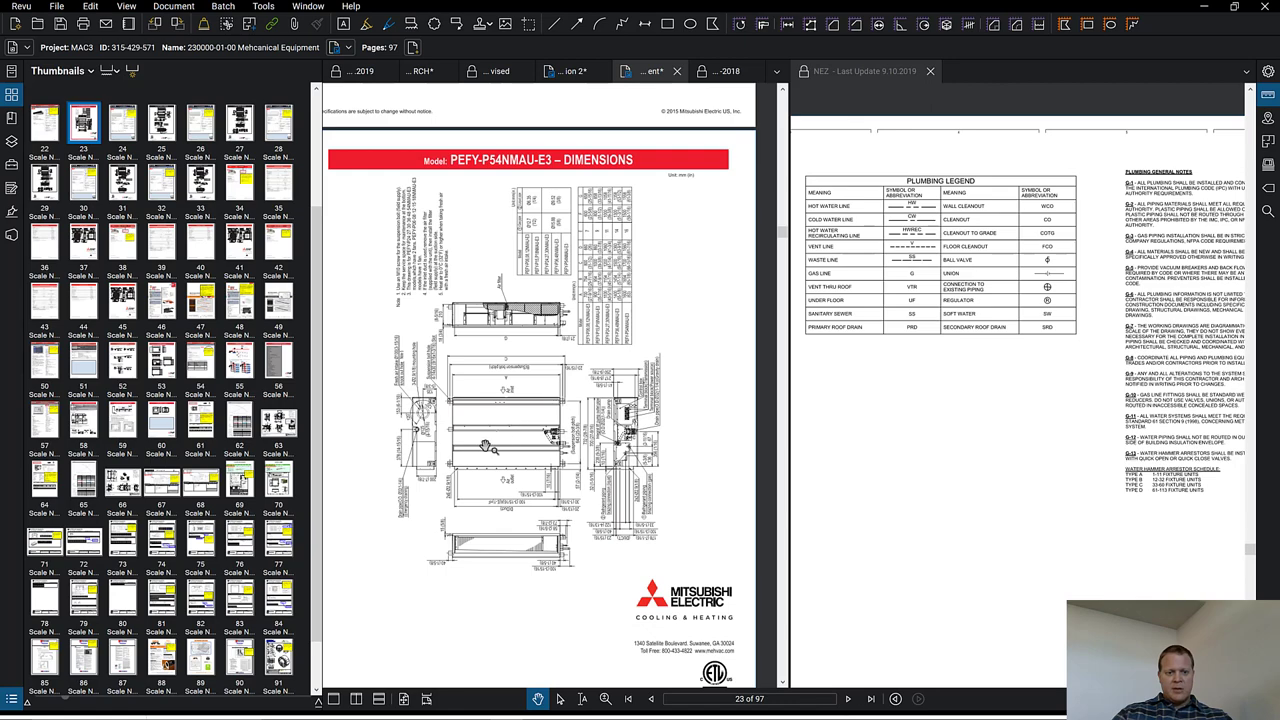
pyautogui.scroll(3, 491, 445)
pyautogui.moveTo(517, 464); pyautogui.dragTo(443, 469)
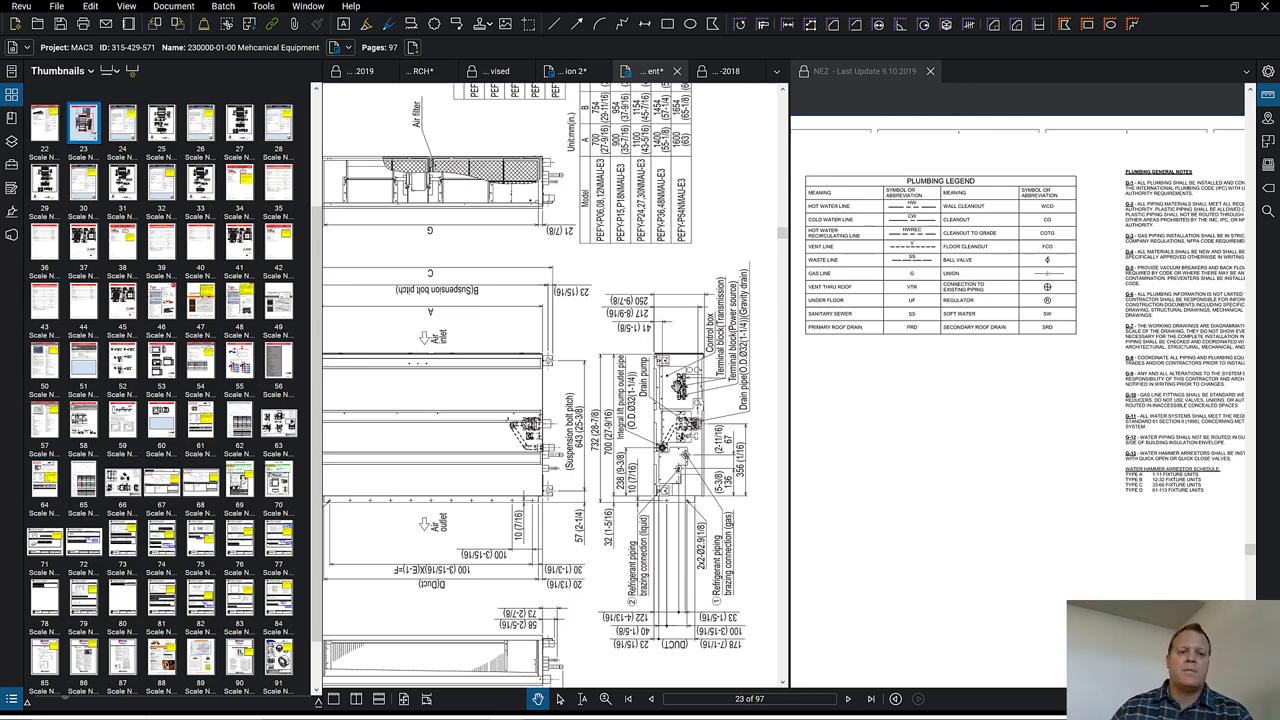
pyautogui.scroll(-1, 618, 290)
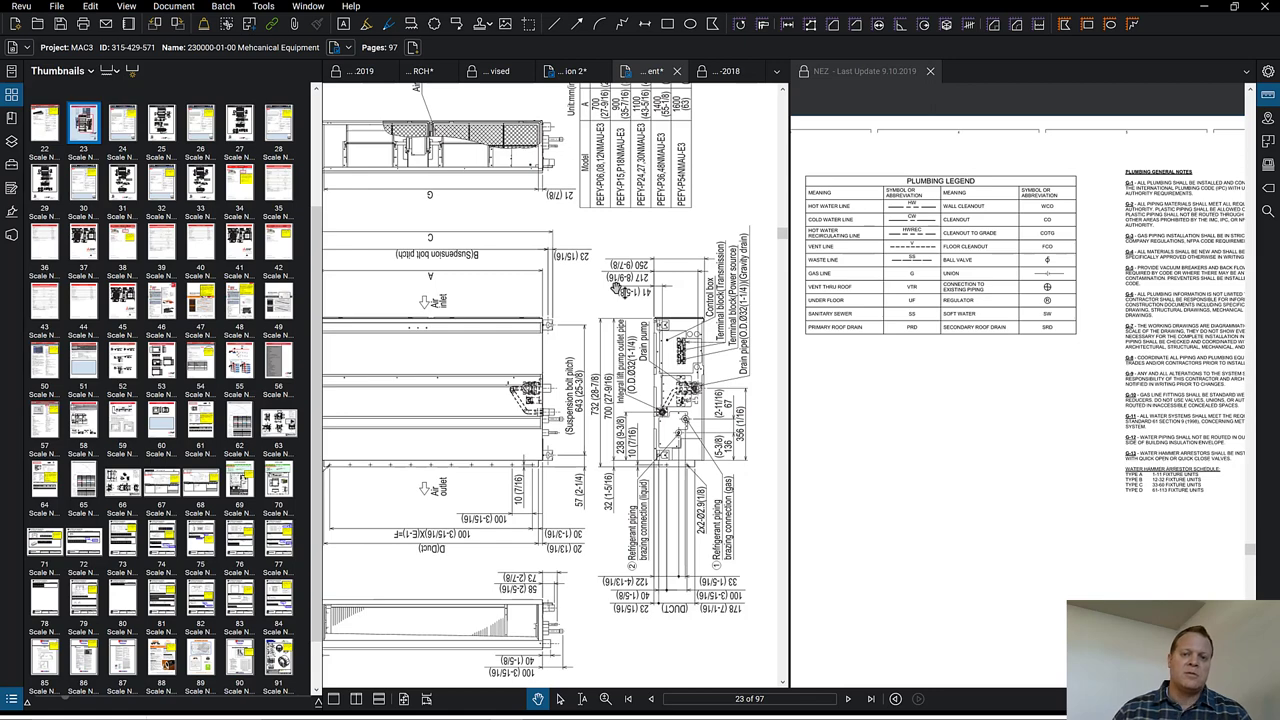
# - Switch to the NEZ drawing set tab after briefly viewing the foundation plan document
pyautogui.click(362, 72)
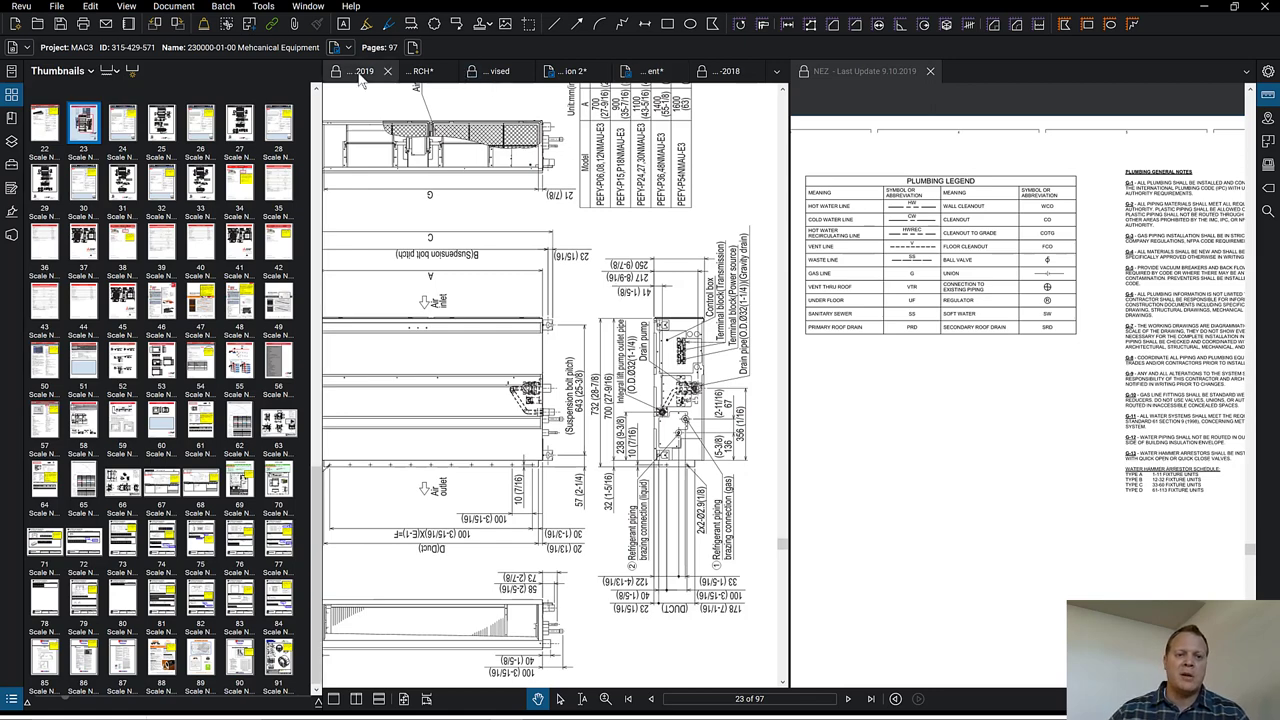
pyautogui.click(418, 72)
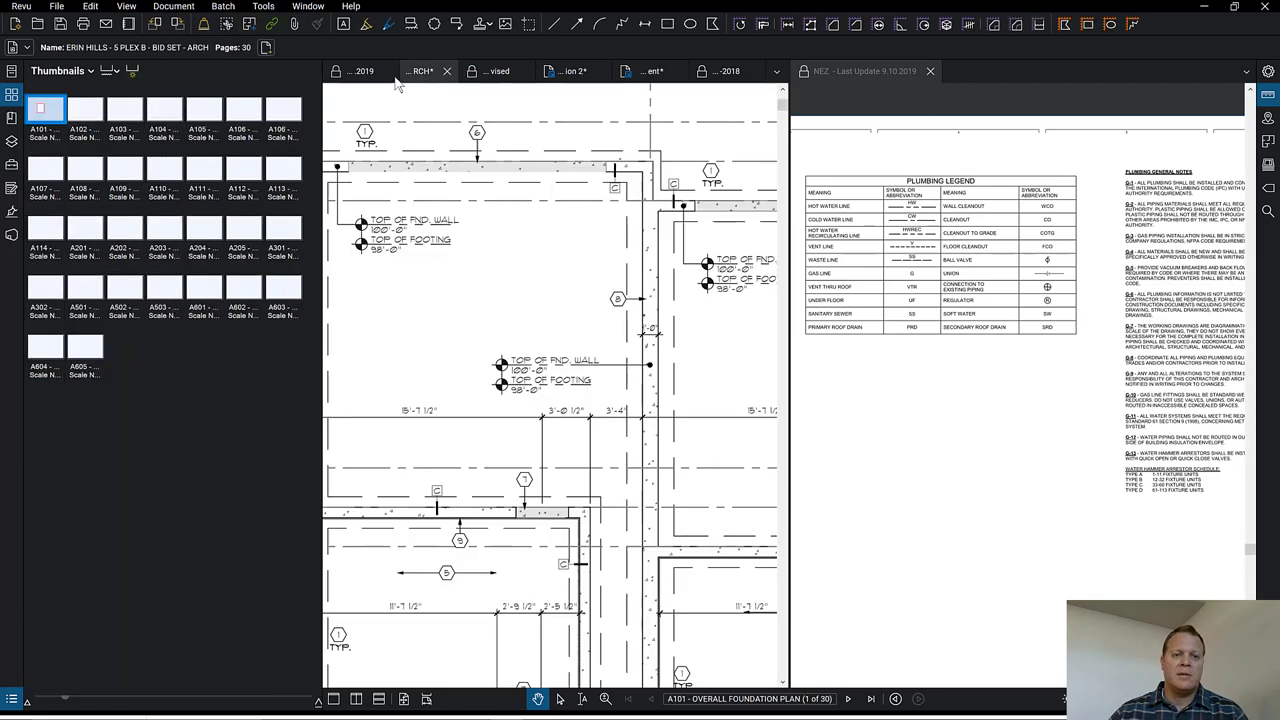
pyautogui.click(362, 71)
pyautogui.scroll(-2, 540, 318)
pyautogui.scroll(1, 536, 330)
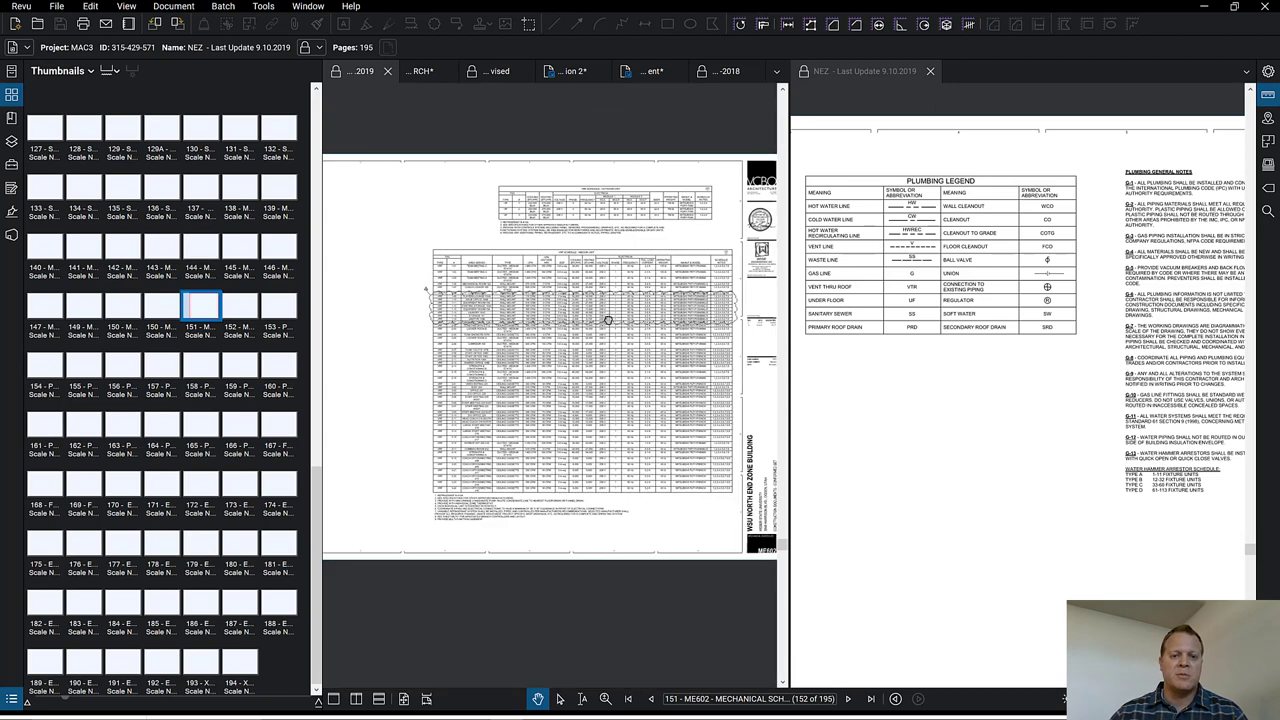
pyautogui.scroll(-2, 658, 332)
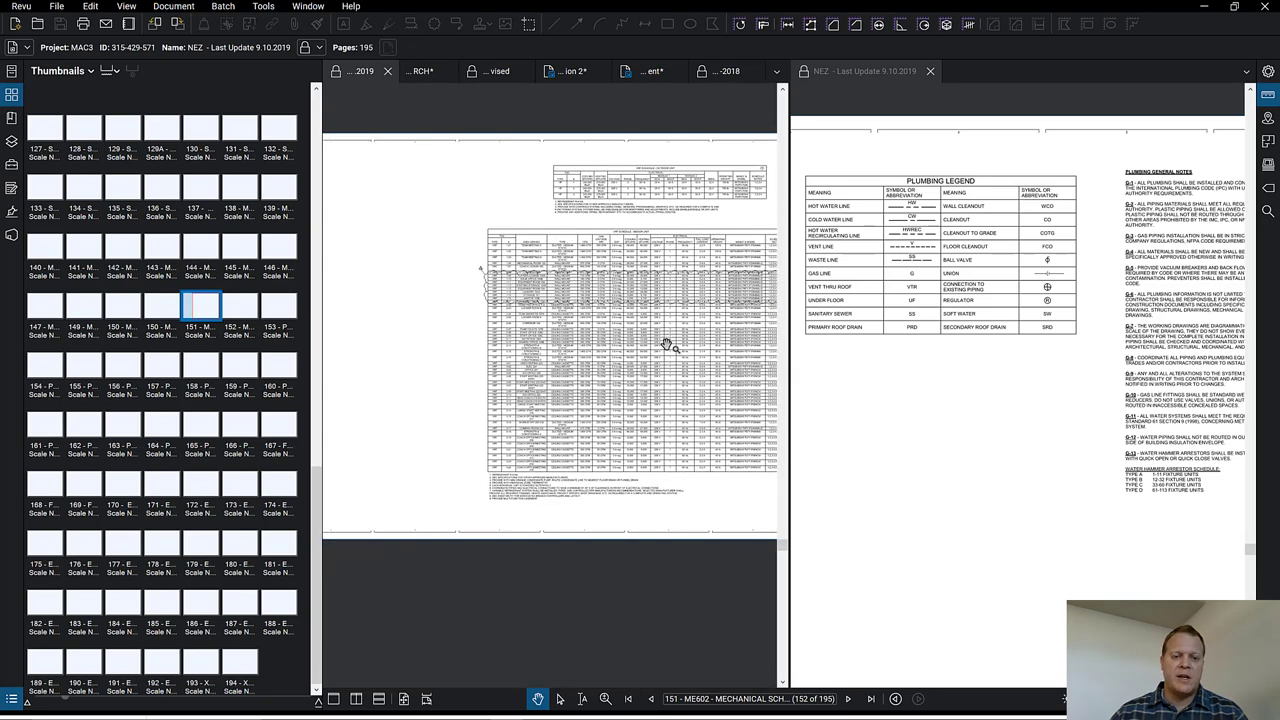
pyautogui.scroll(-1, 670, 350)
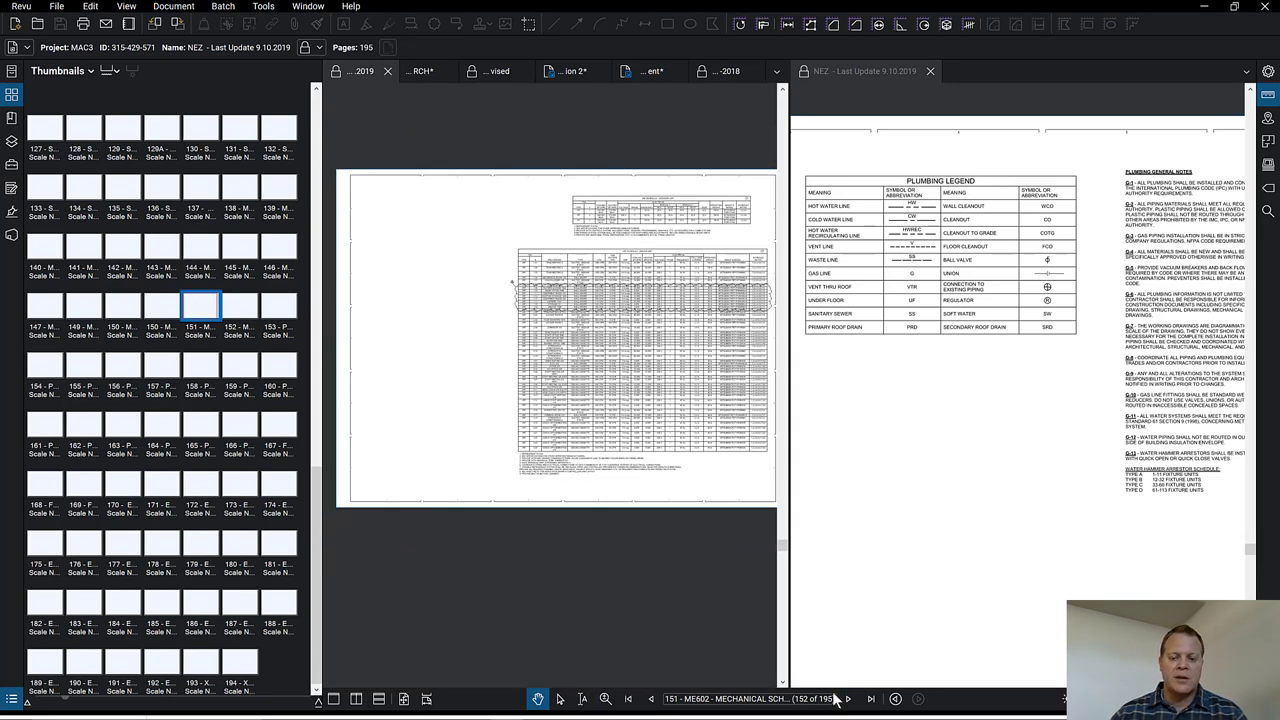
# - Jump to sheet ME701 Mechanical Piping Diagrams and close the second pane to end split view
pyautogui.click(11, 119)
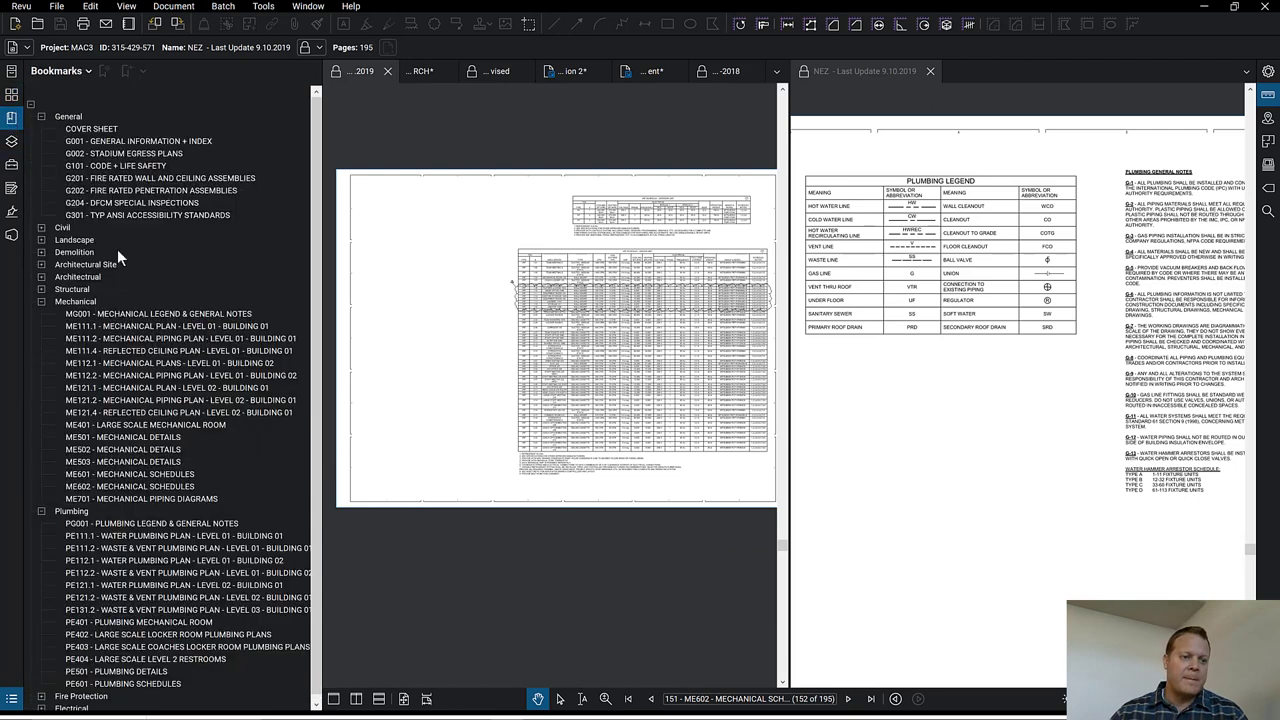
pyautogui.click(137, 499)
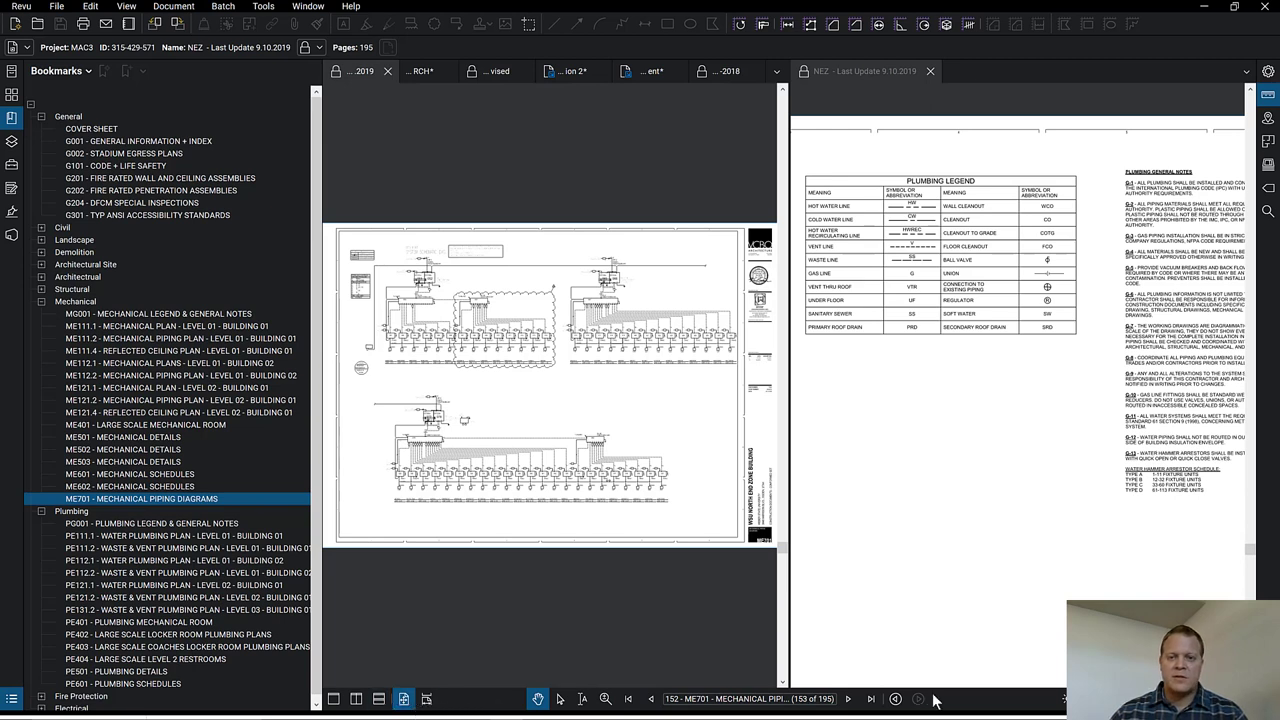
pyautogui.click(871, 66)
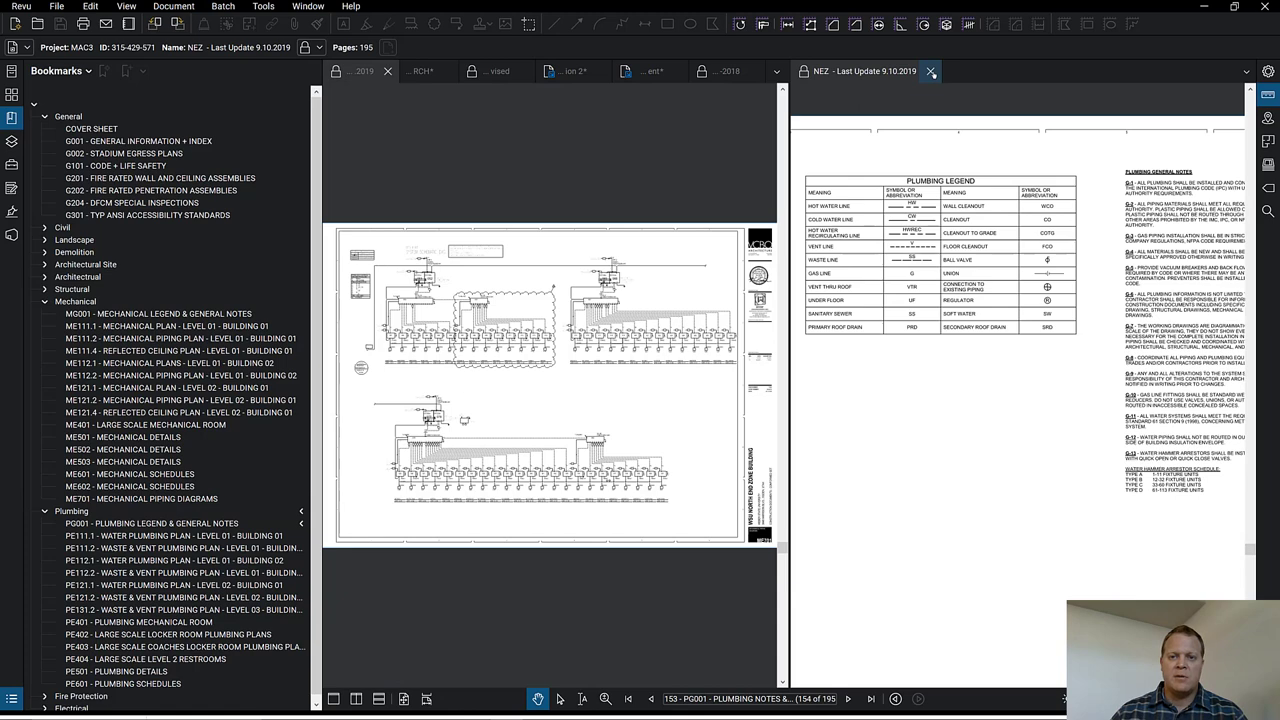
pyautogui.click(931, 72)
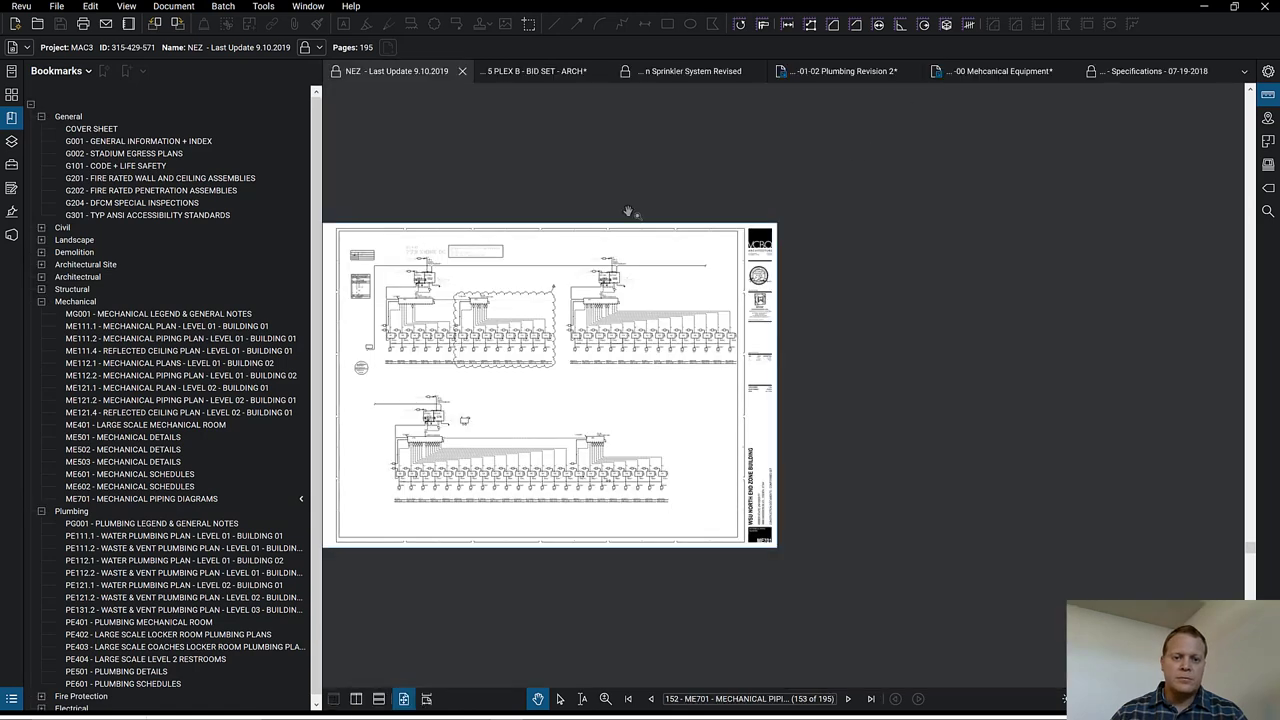
# - Create a new blank PDF and draw the dryer box rectangle near the page centre
pyautogui.click(57, 6)
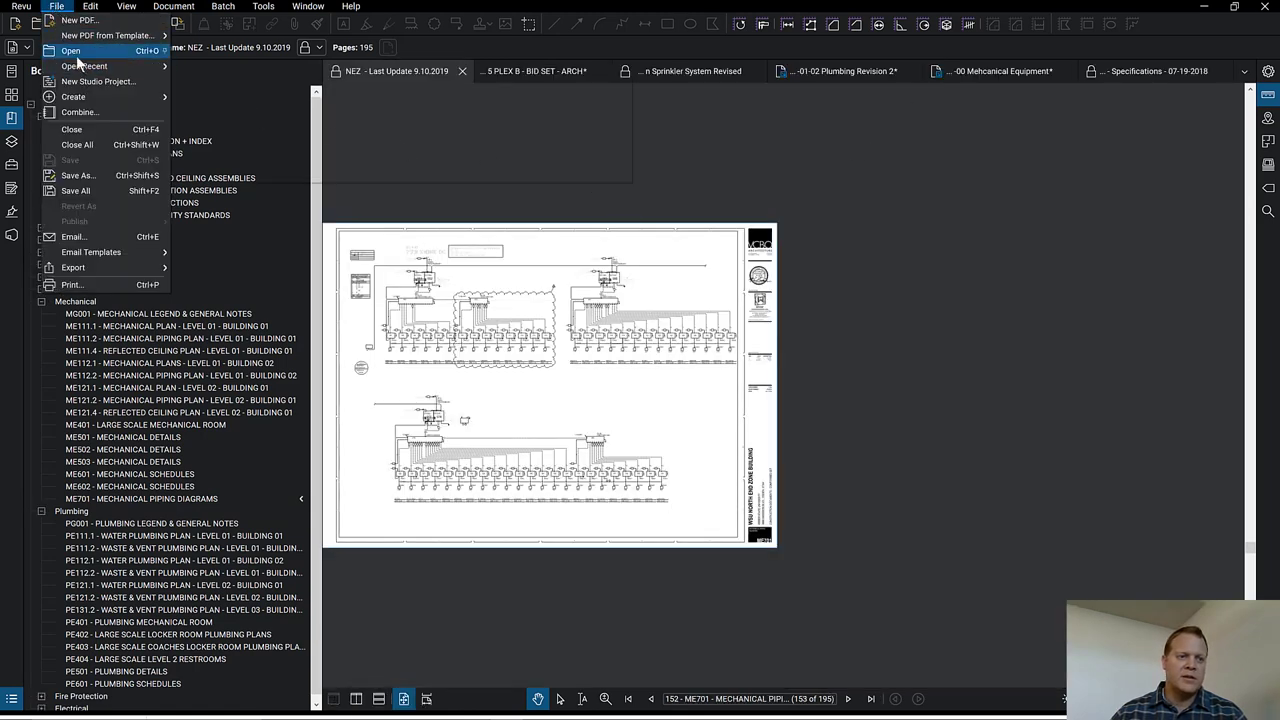
pyautogui.click(79, 20)
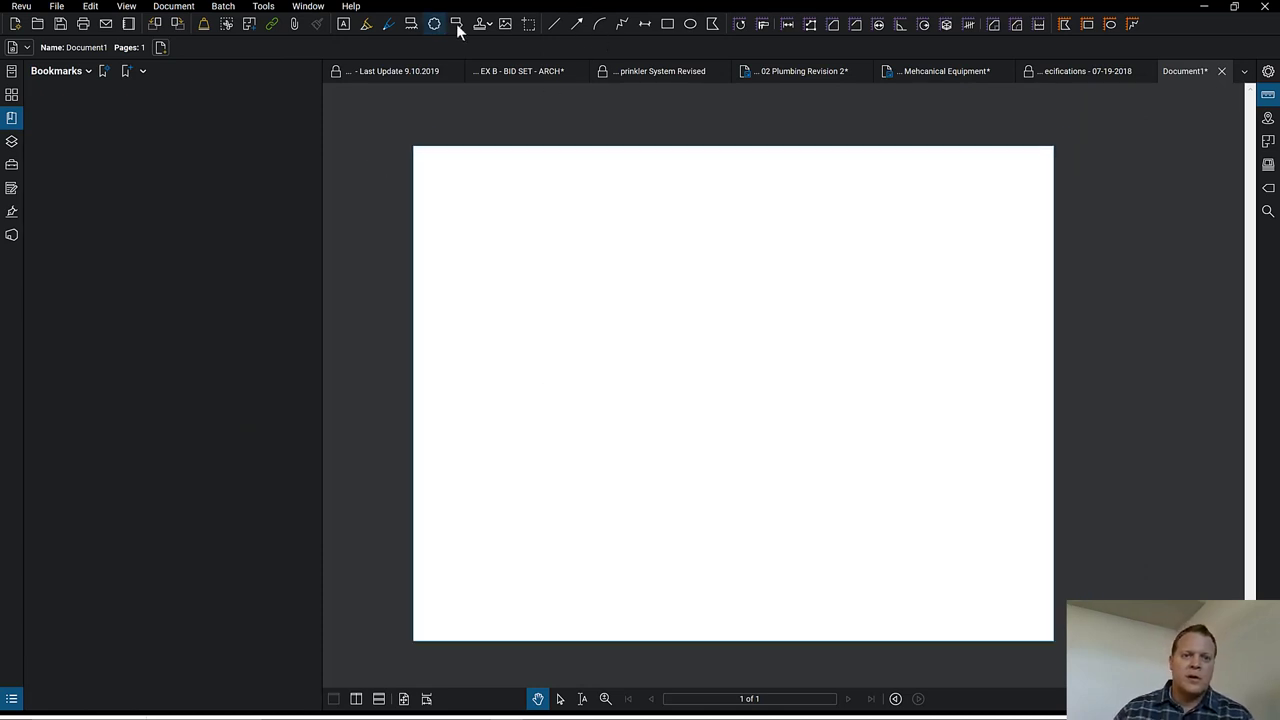
pyautogui.click(667, 23)
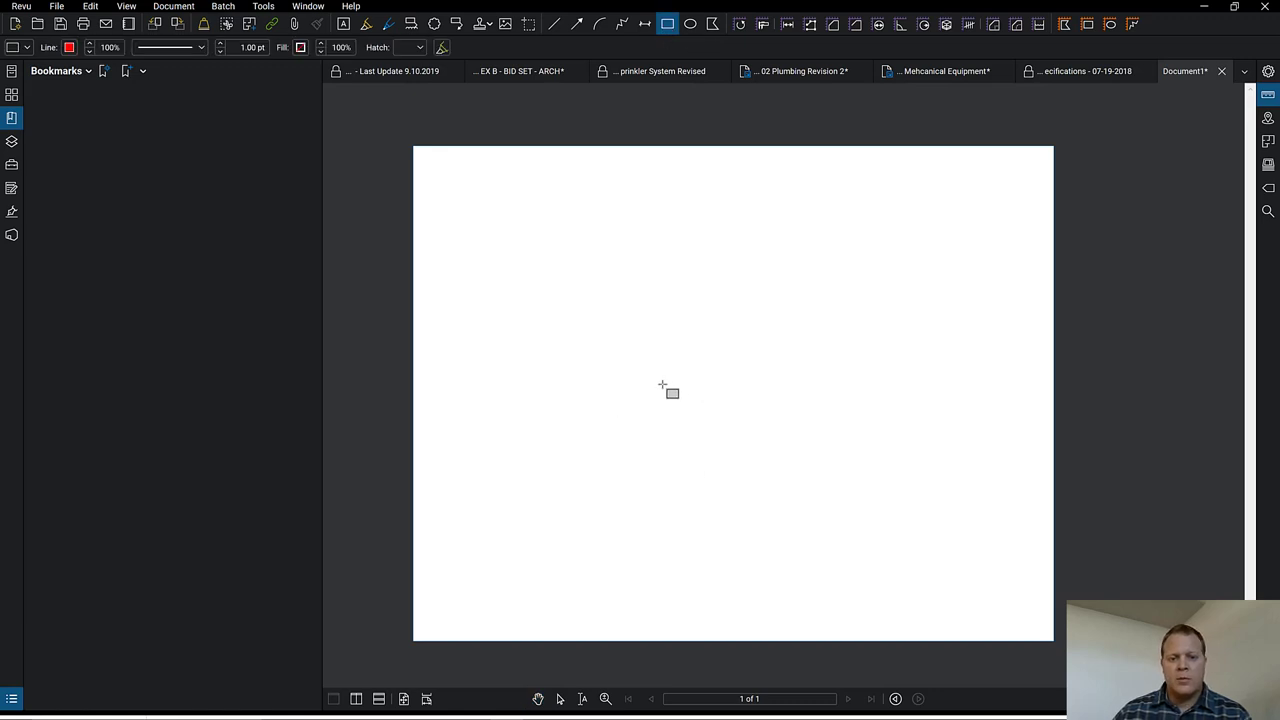
pyautogui.moveTo(660, 382); pyautogui.dragTo(717, 466)
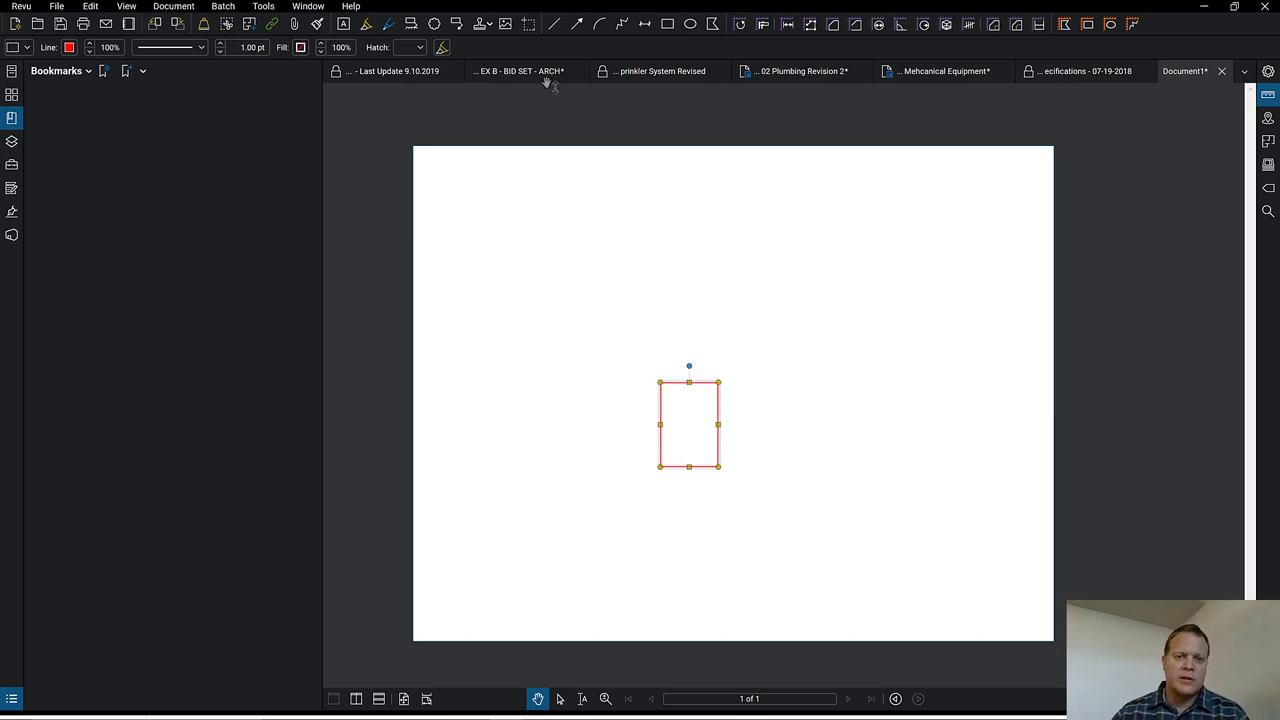
# - Add a "DR" text label inside the rectangle and nudge it into place
pyautogui.click(343, 23)
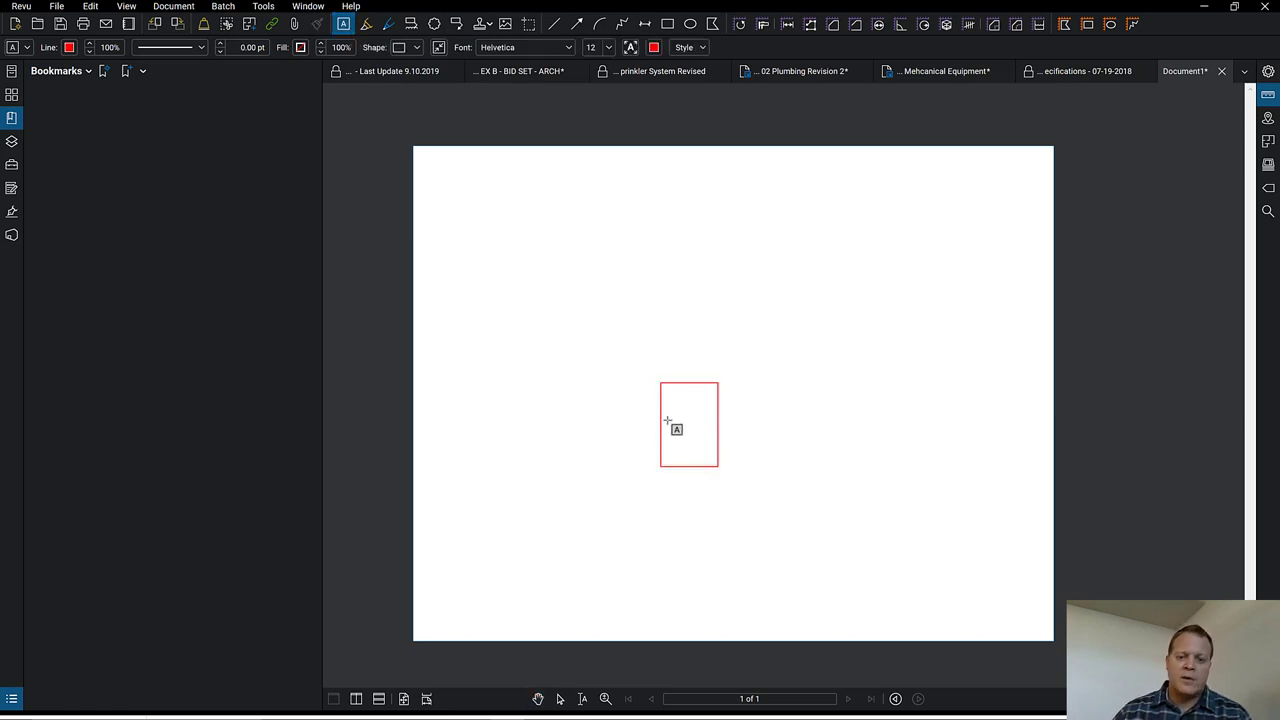
pyautogui.moveTo(675, 413); pyautogui.dragTo(712, 443)
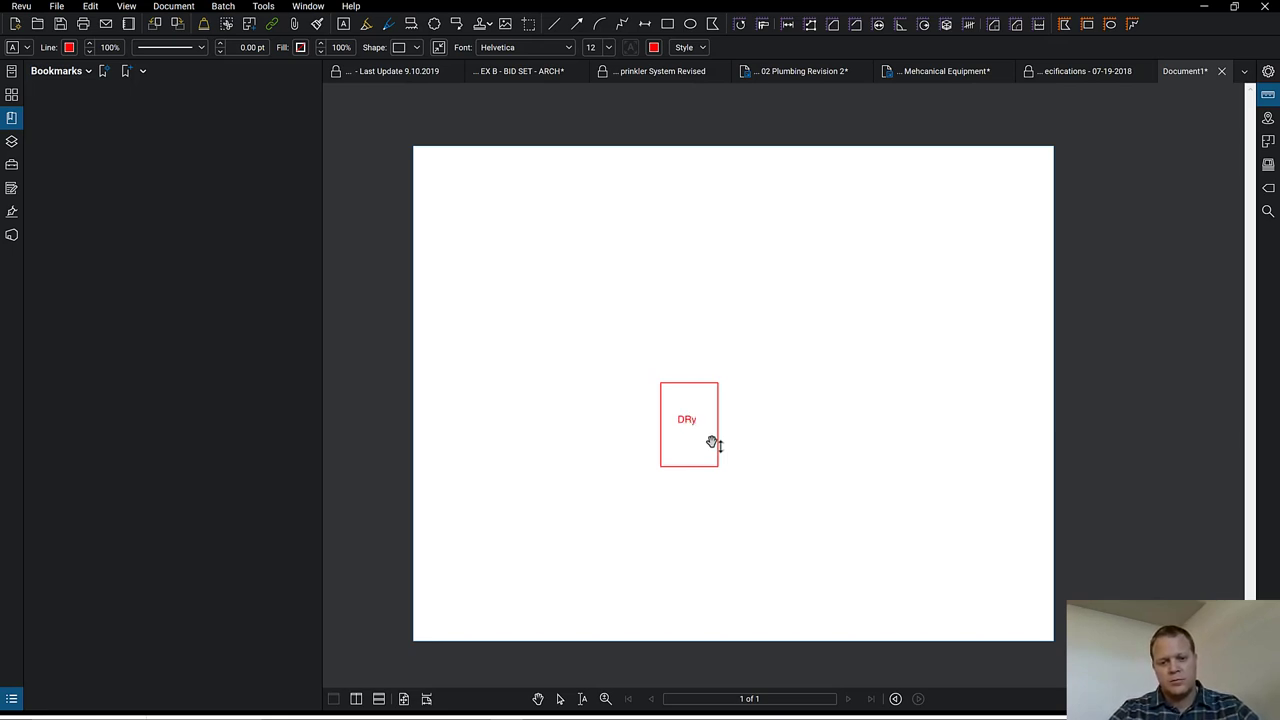
pyautogui.click(775, 416)
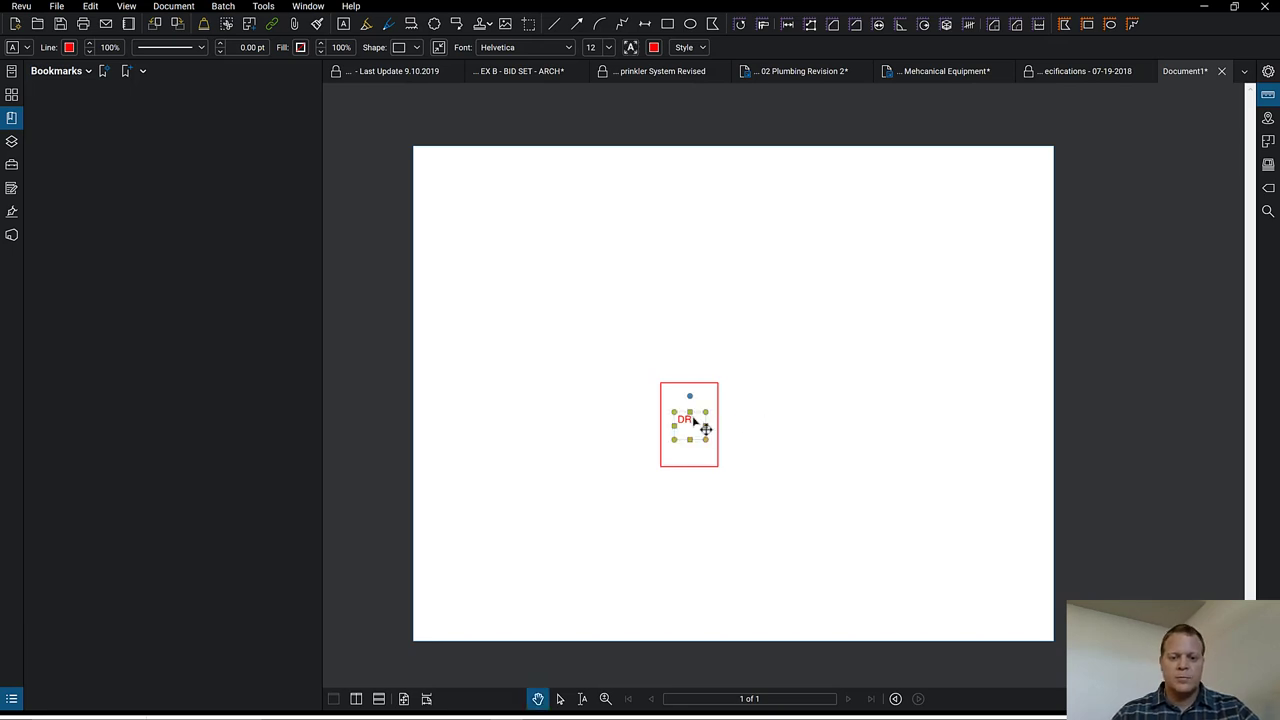
pyautogui.moveTo(705, 431); pyautogui.dragTo(709, 433)
pyautogui.click(729, 456)
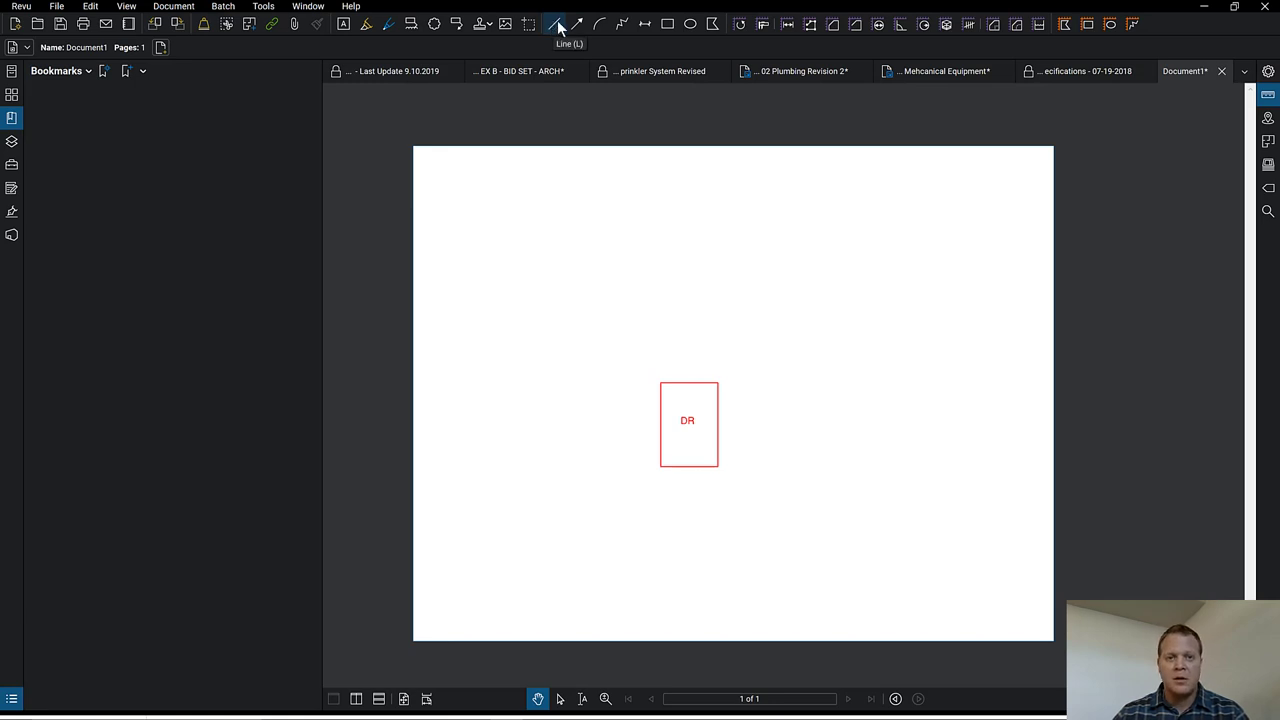
# - Draw a small plug circle above right of the DR box with two short prong lines
pyautogui.click(690, 24)
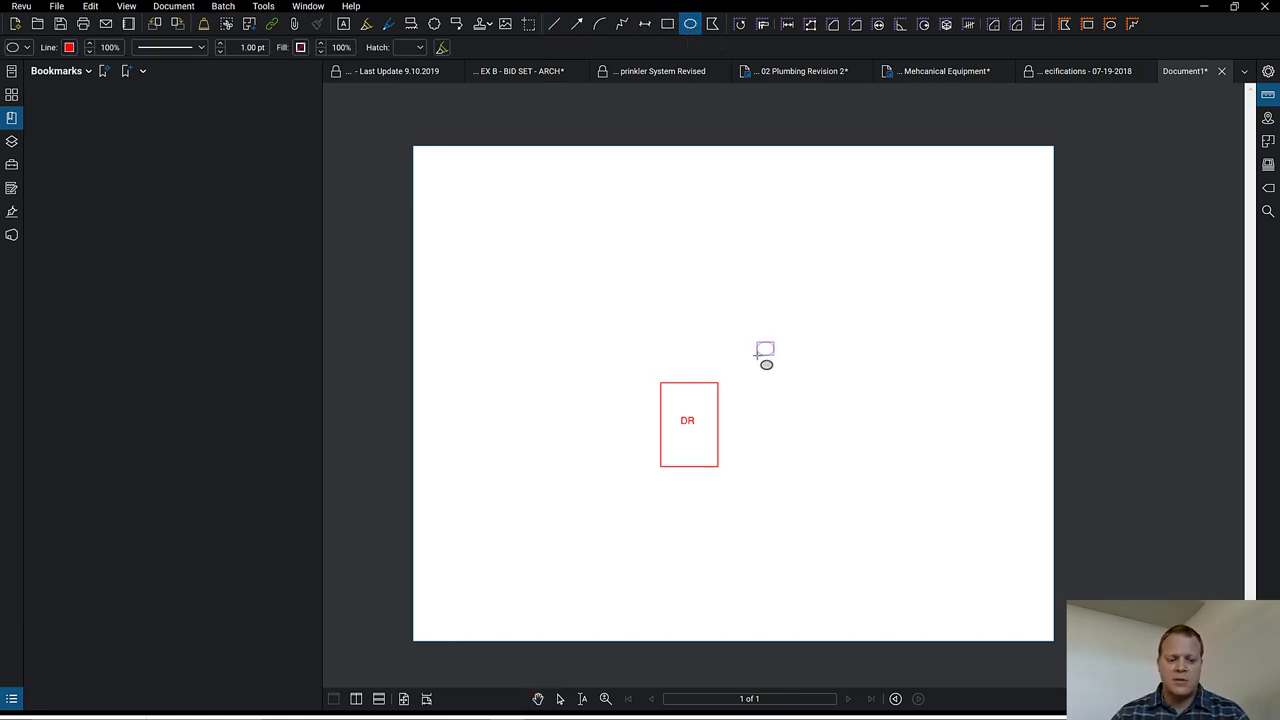
pyautogui.moveTo(774, 342); pyautogui.dragTo(760, 357)
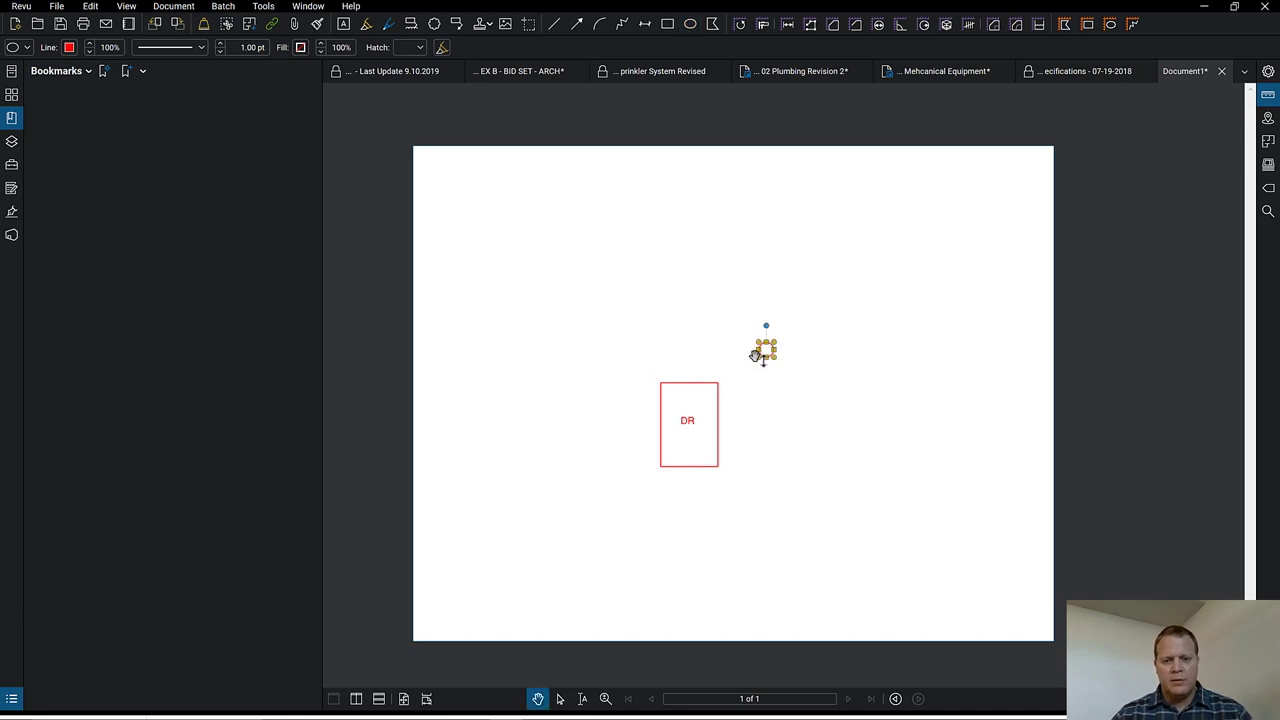
pyautogui.click(556, 24)
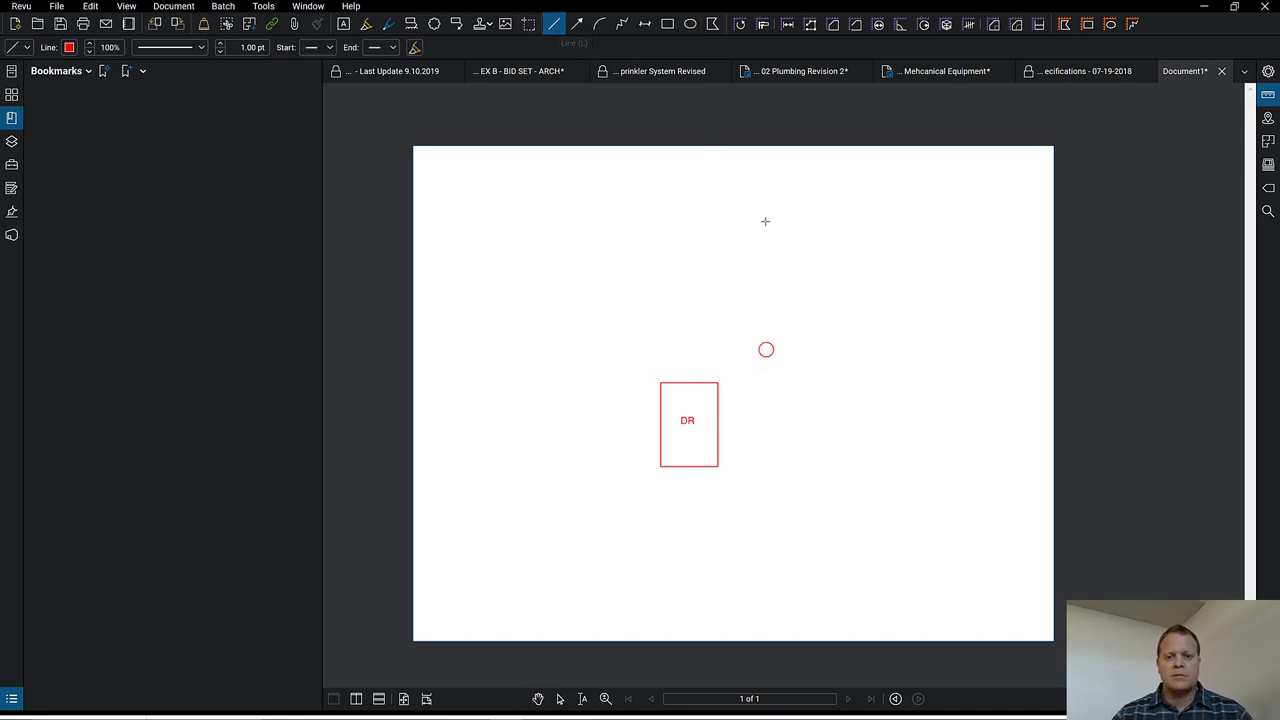
pyautogui.click(404, 699)
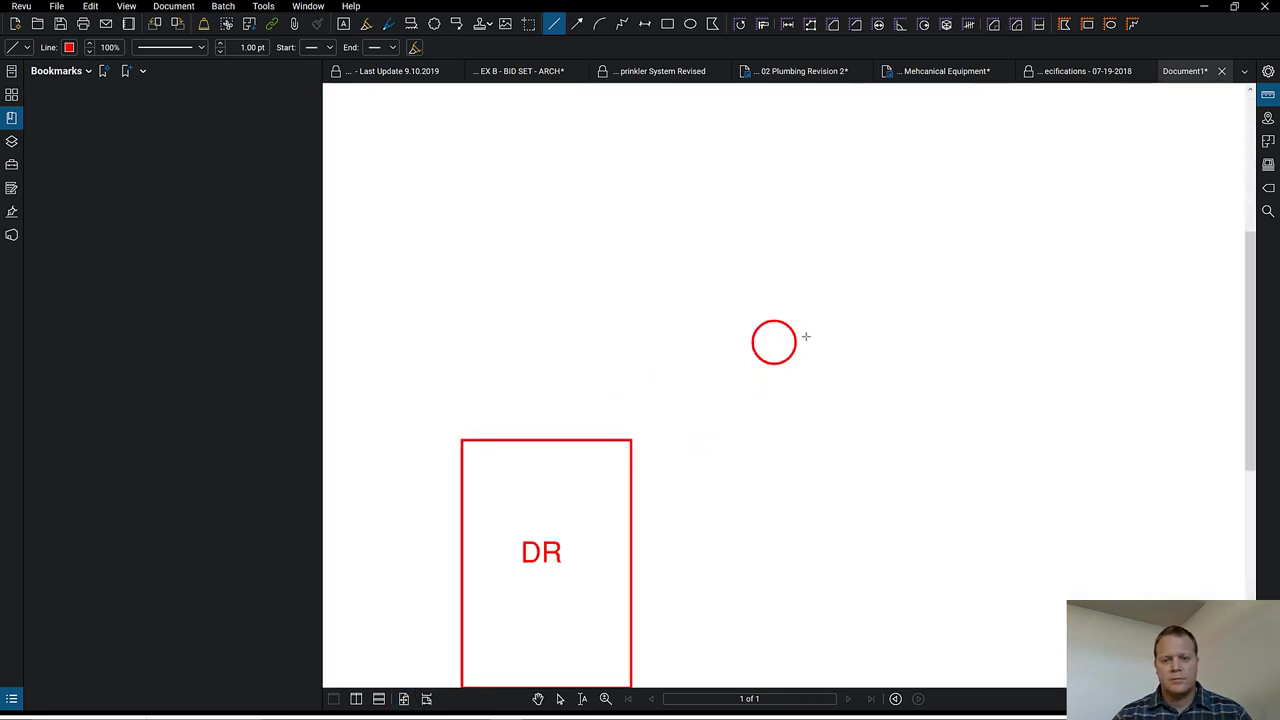
pyautogui.click(806, 337)
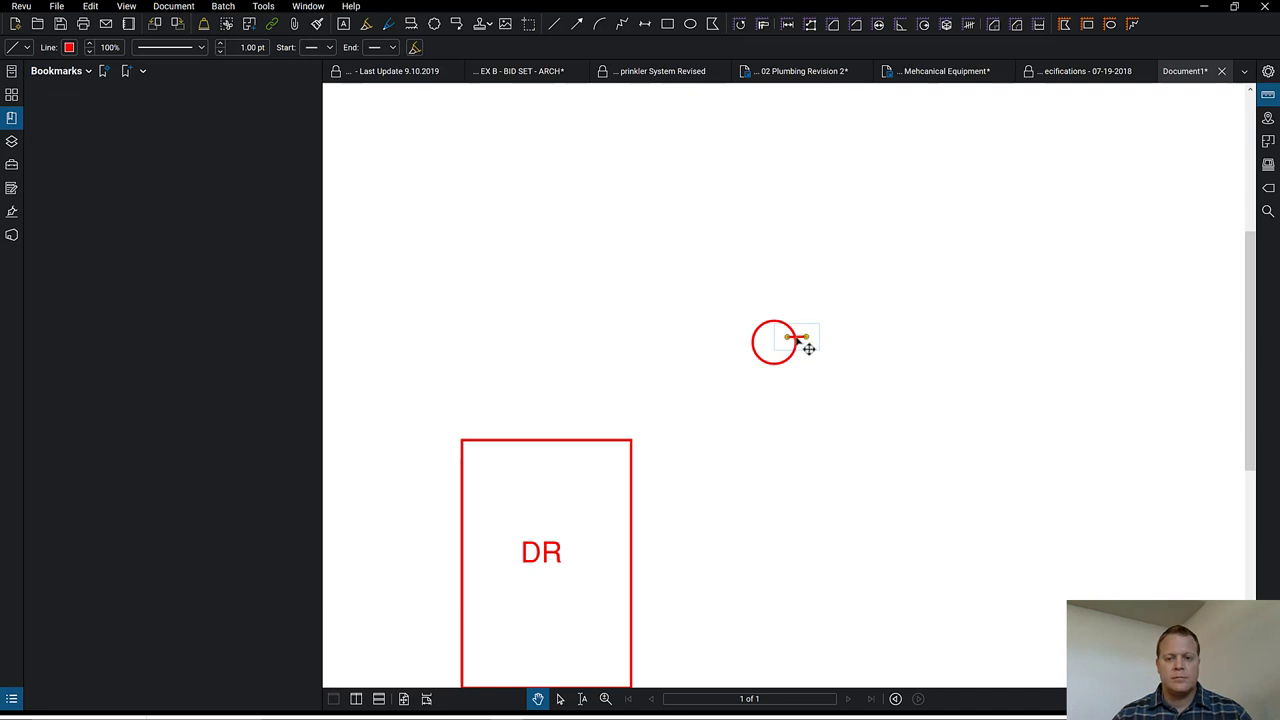
pyautogui.moveTo(806, 346); pyautogui.dragTo(803, 357)
pyautogui.click(825, 393)
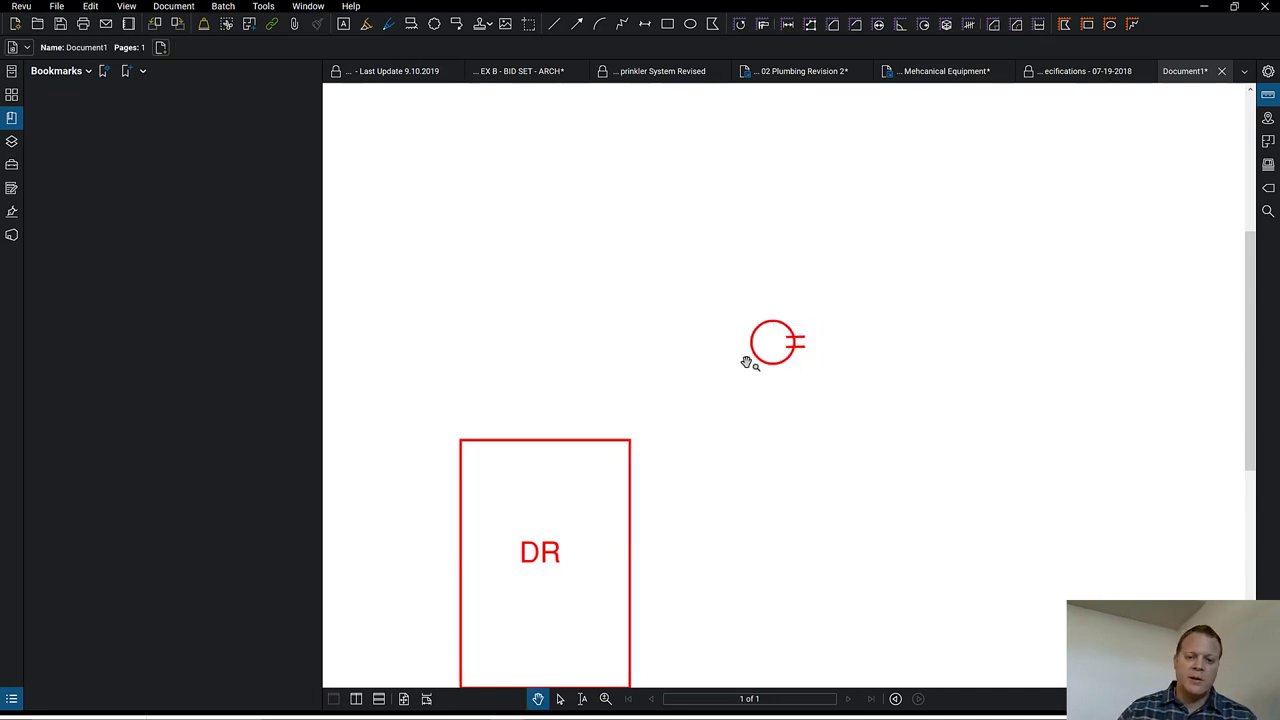
# - Connect the DR box to the plug circle with a curved arc cord
pyautogui.click(600, 25)
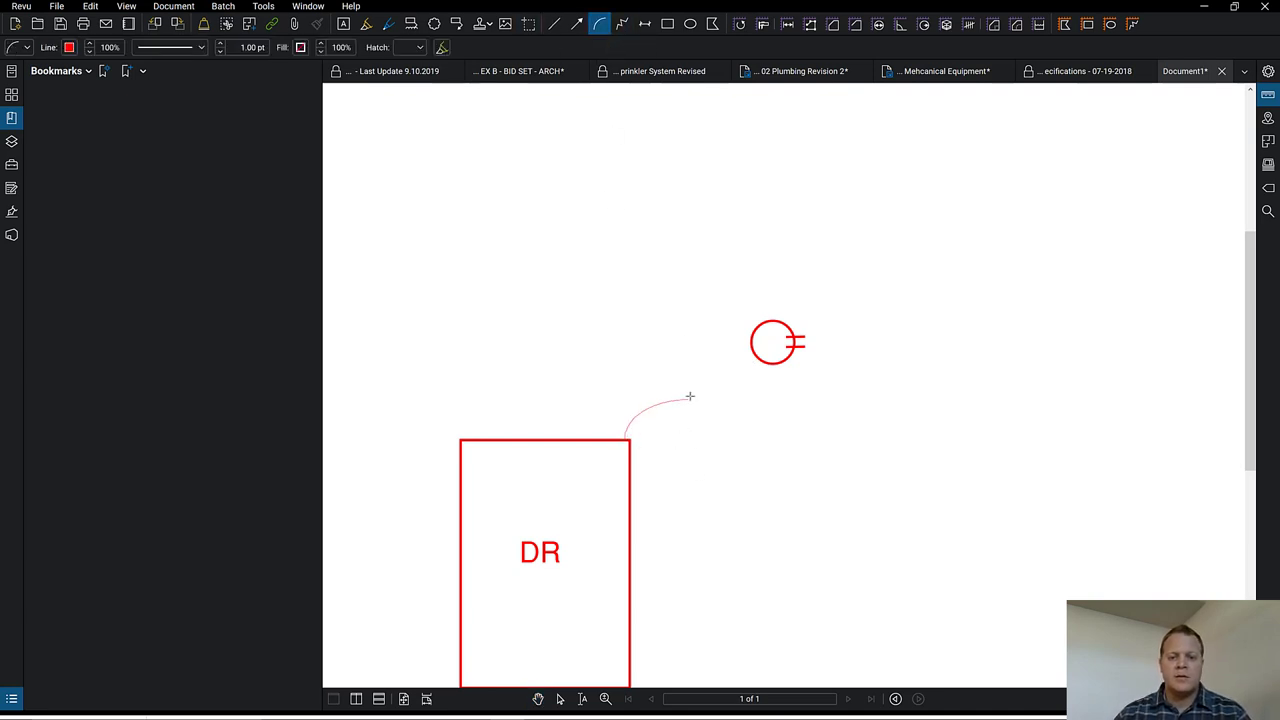
pyautogui.click(750, 343)
pyautogui.click(1064, 435)
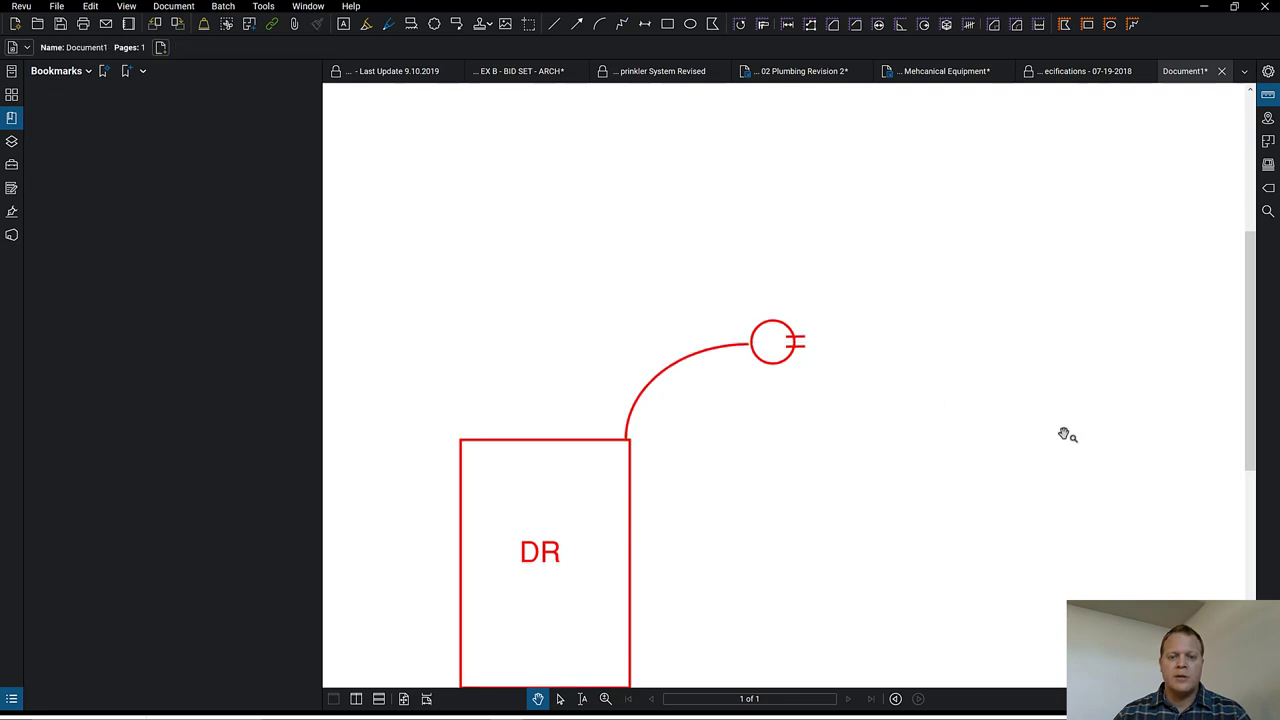
pyautogui.scroll(-2, 1064, 435)
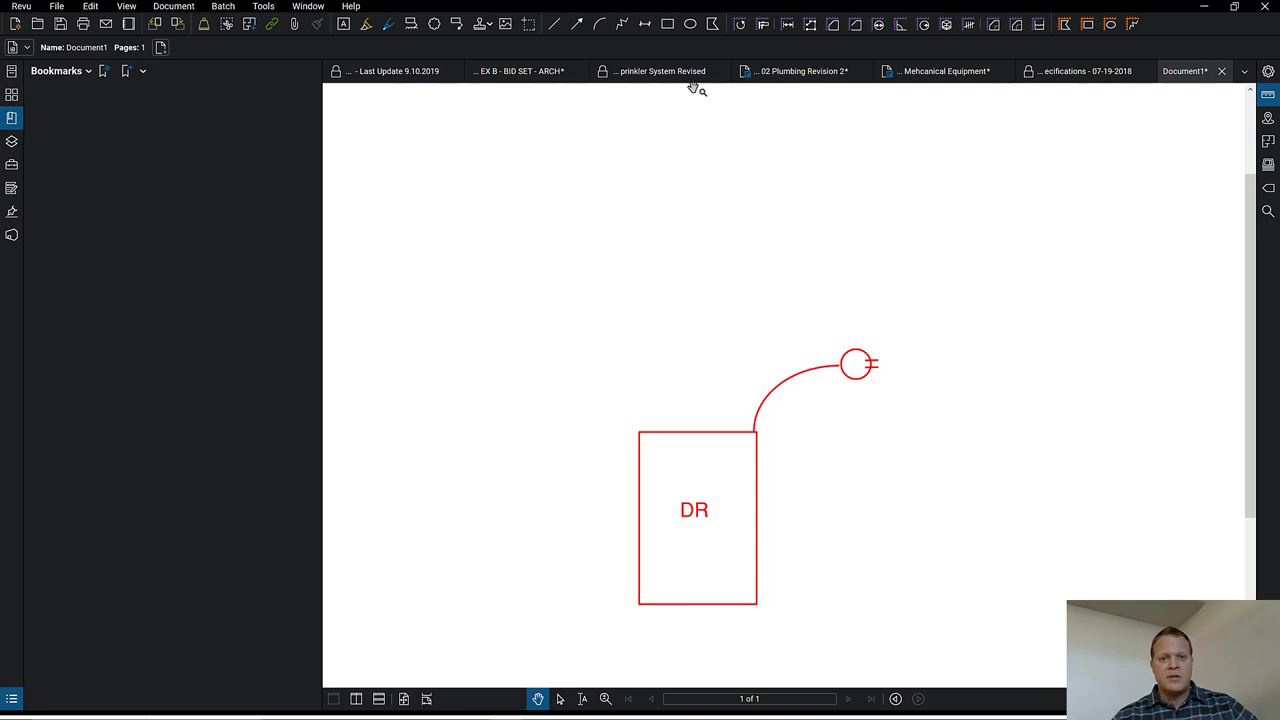
# - Draw a horizontal line from the DR box's bottom right and collapse the Tool Chest panel
pyautogui.click(552, 24)
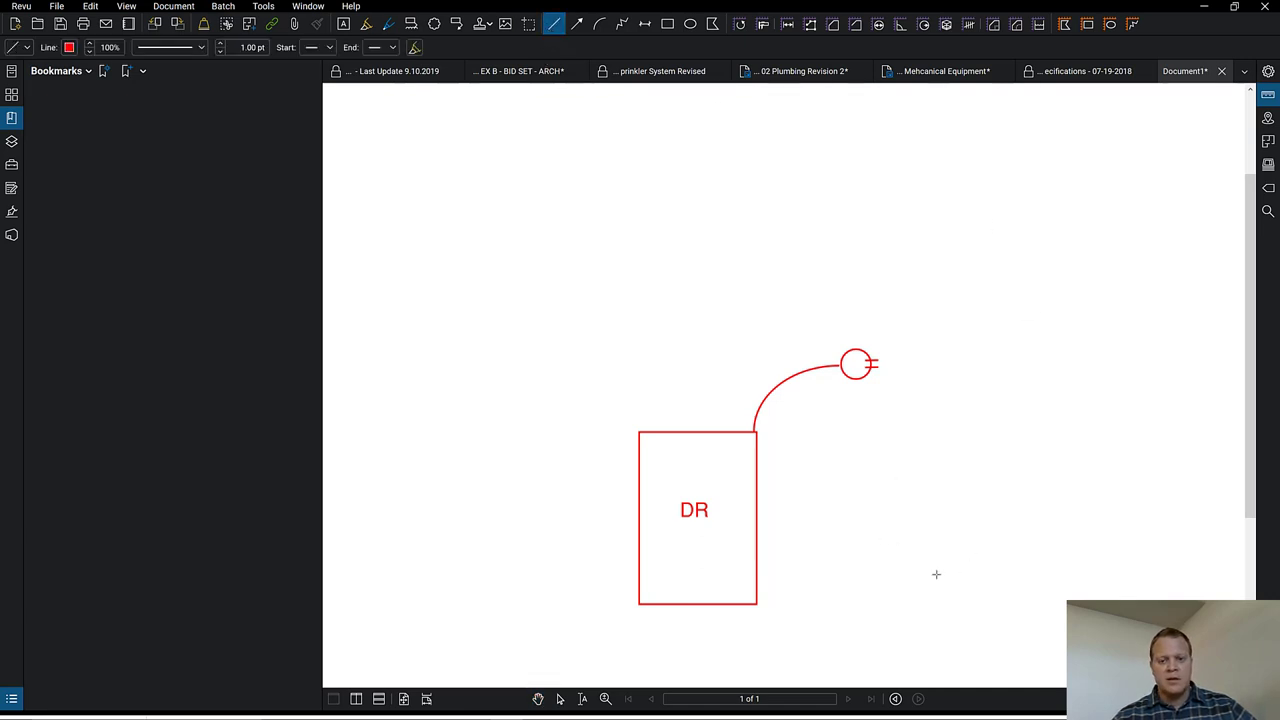
pyautogui.moveTo(990, 594); pyautogui.dragTo(757, 594)
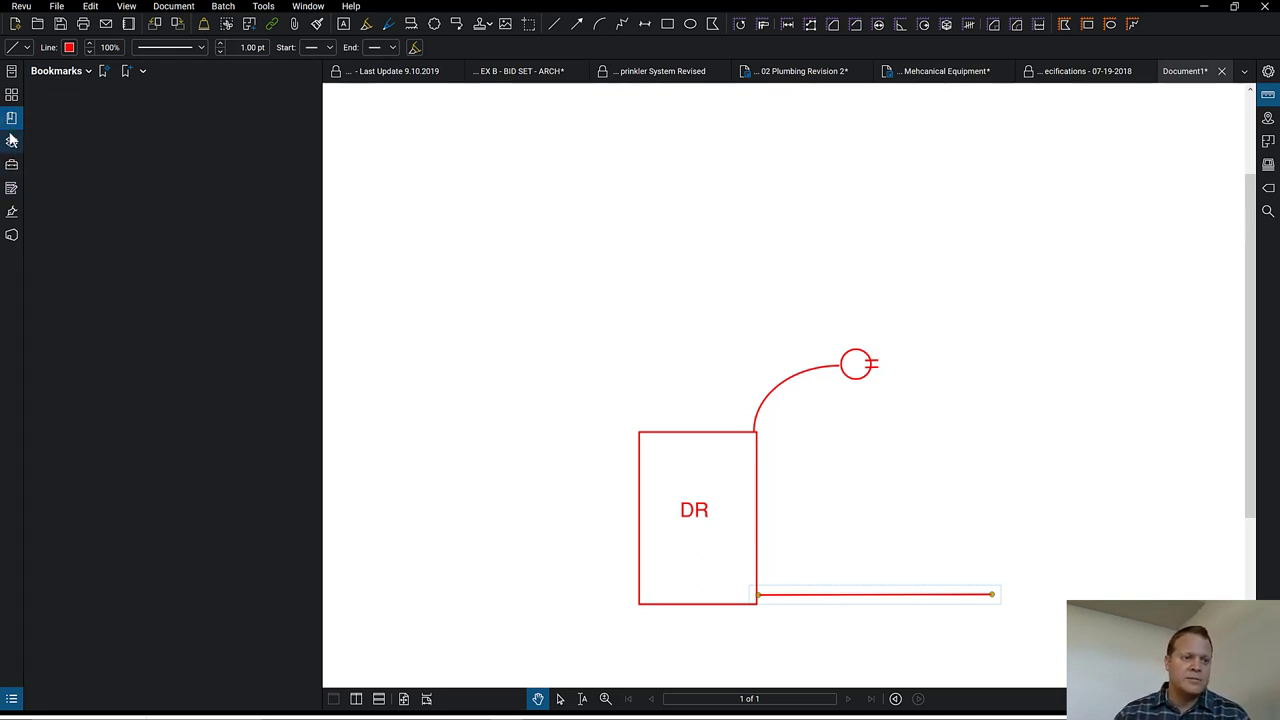
pyautogui.click(12, 164)
pyautogui.rightClick(12, 164)
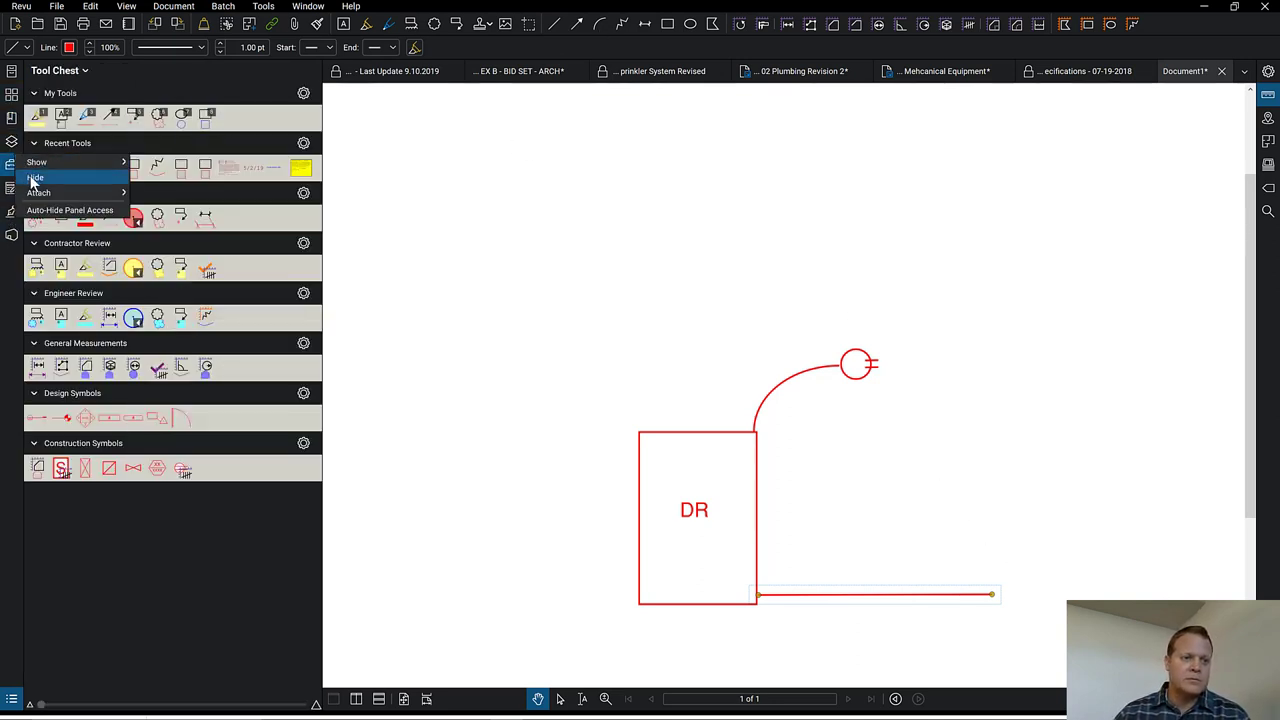
pyautogui.moveTo(14, 170)
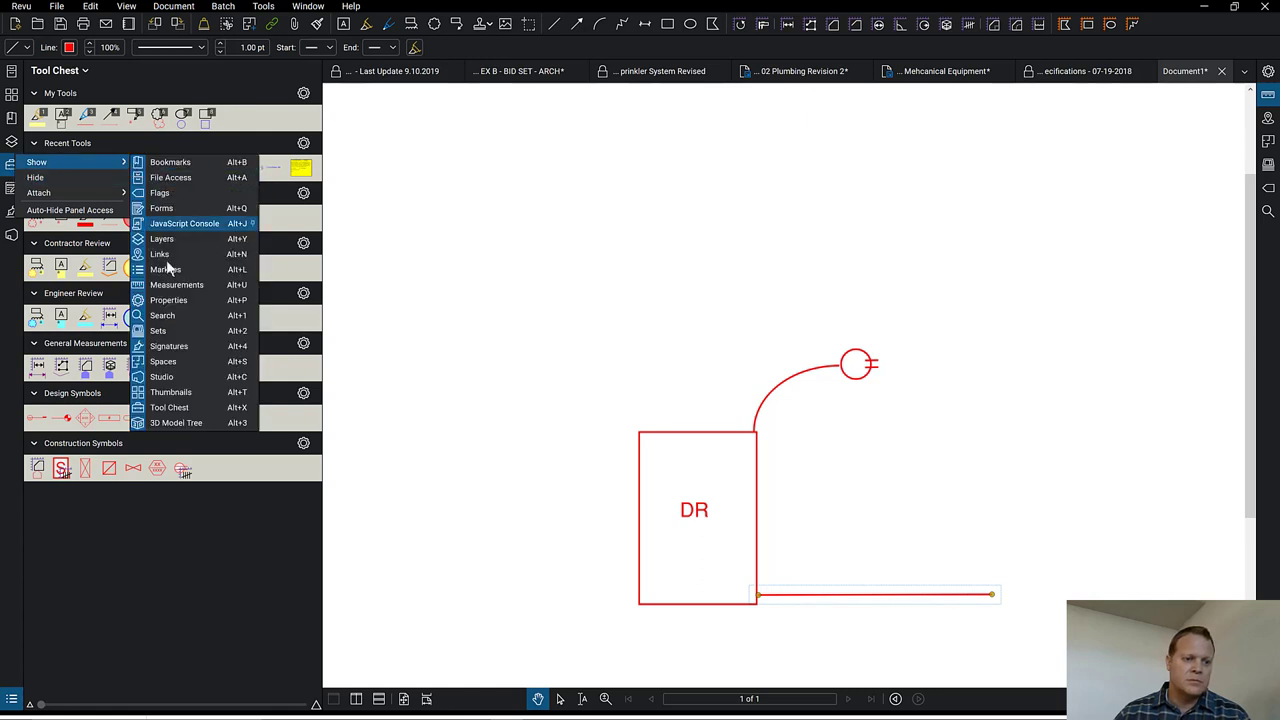
pyautogui.click(1272, 75)
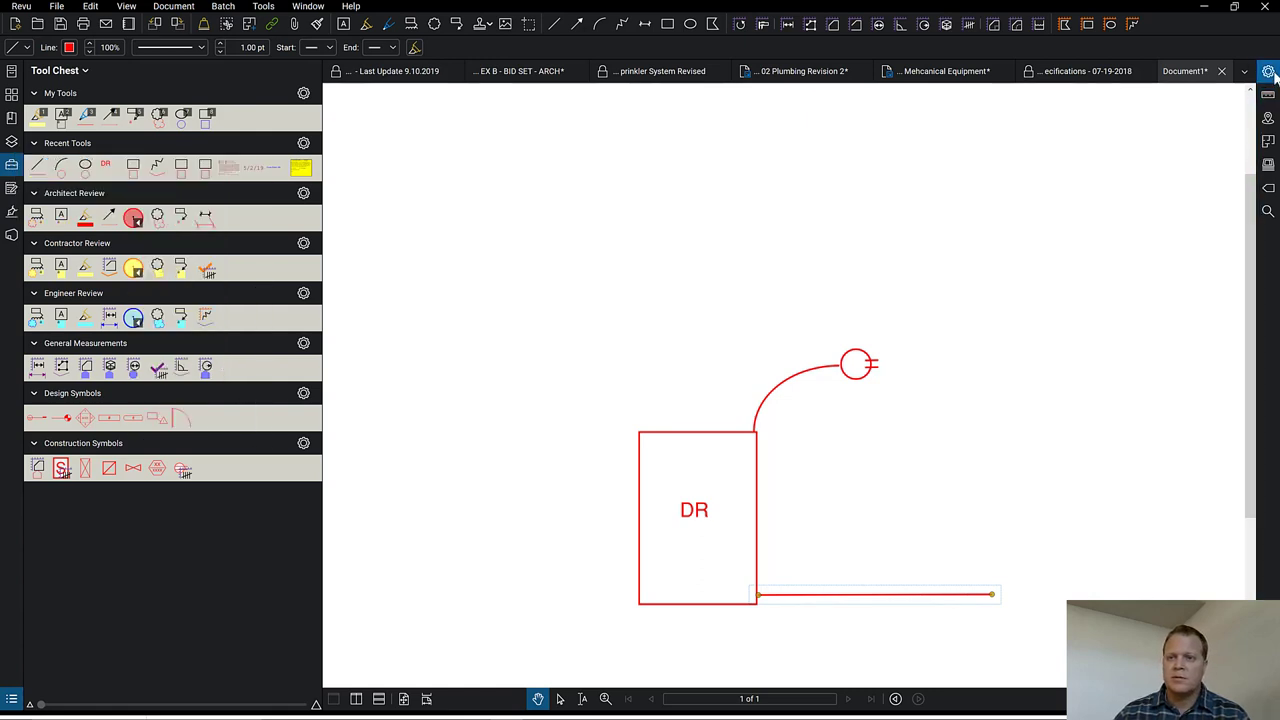
pyautogui.click(845, 290)
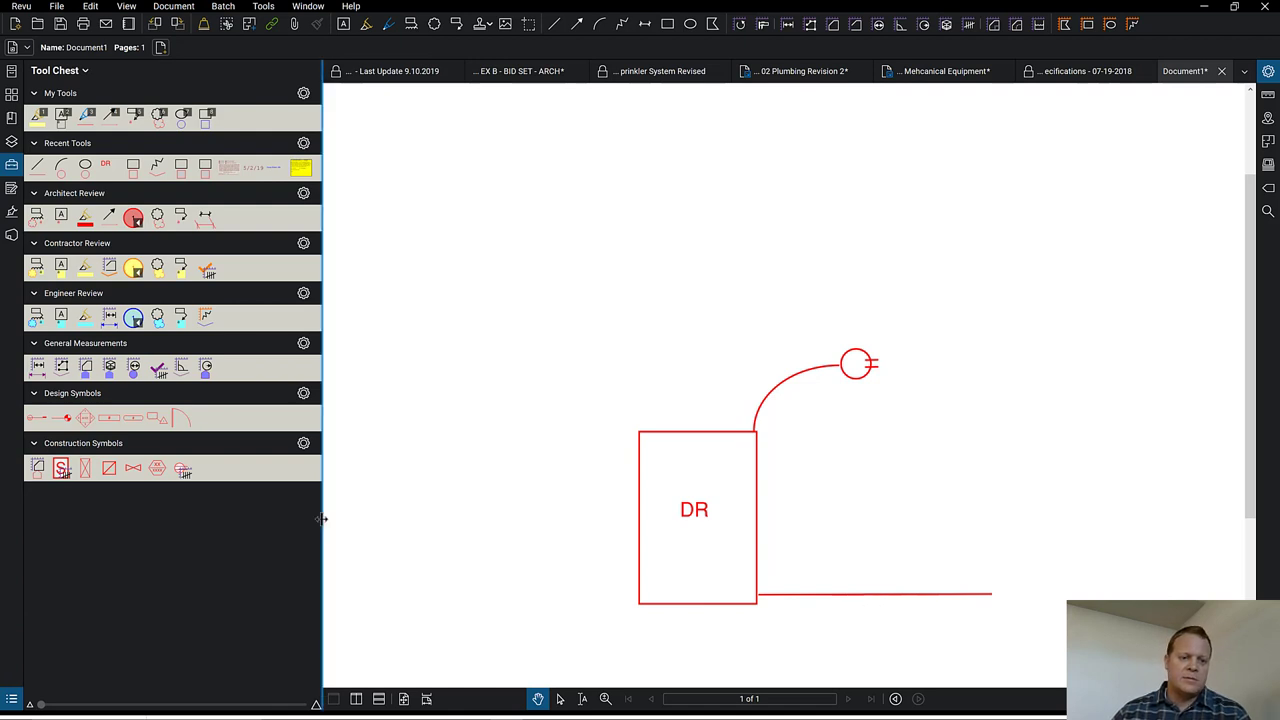
pyautogui.moveTo(321, 518); pyautogui.dragTo(217, 457)
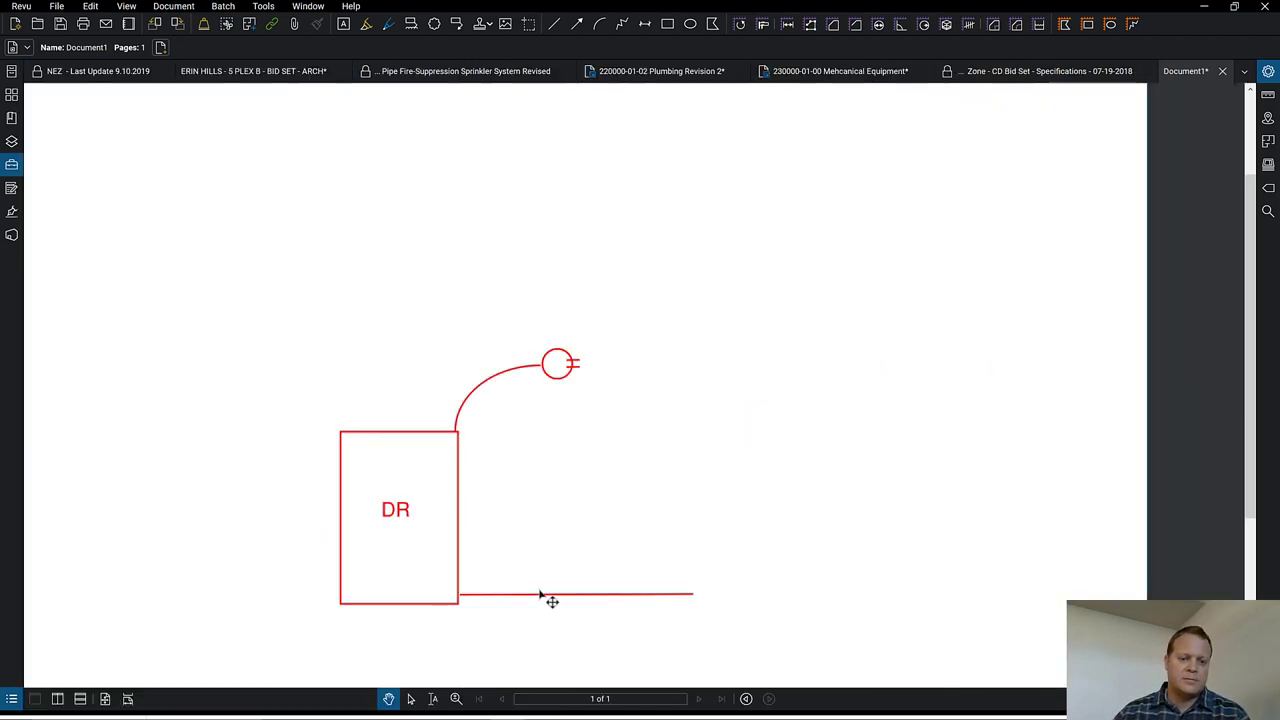
# - Apply the Gas line style to the bottom line so it repeats "GAS" along its length
pyautogui.click(541, 596)
pyautogui.click(195, 48)
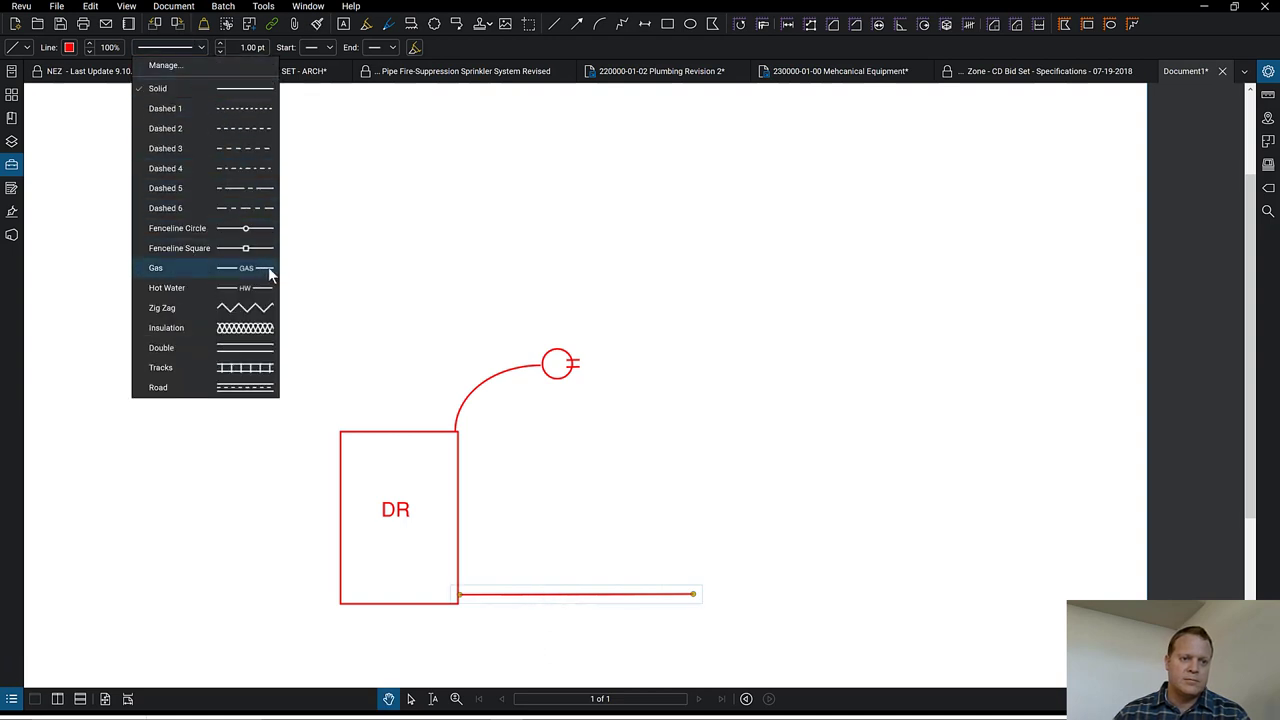
pyautogui.click(273, 276)
pyautogui.click(1015, 328)
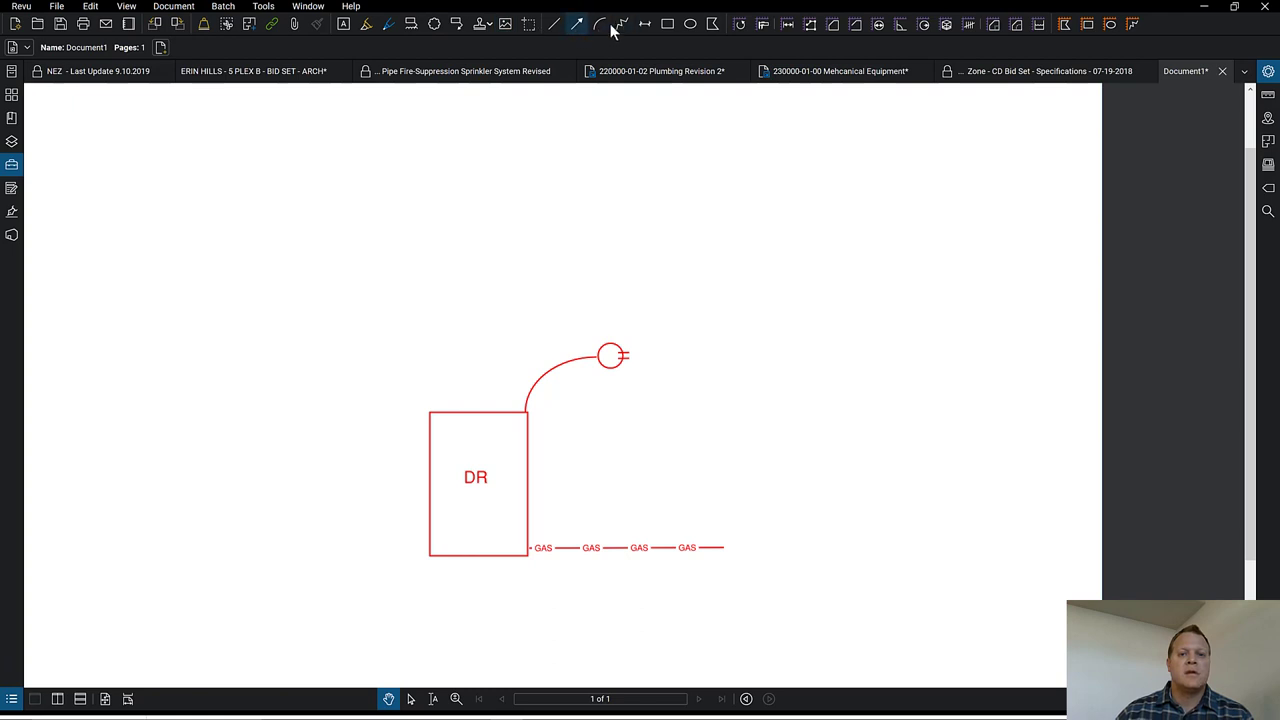
# - Draw a tall narrow vent rectangle above the DR box with an upward arrow at its top
pyautogui.click(667, 24)
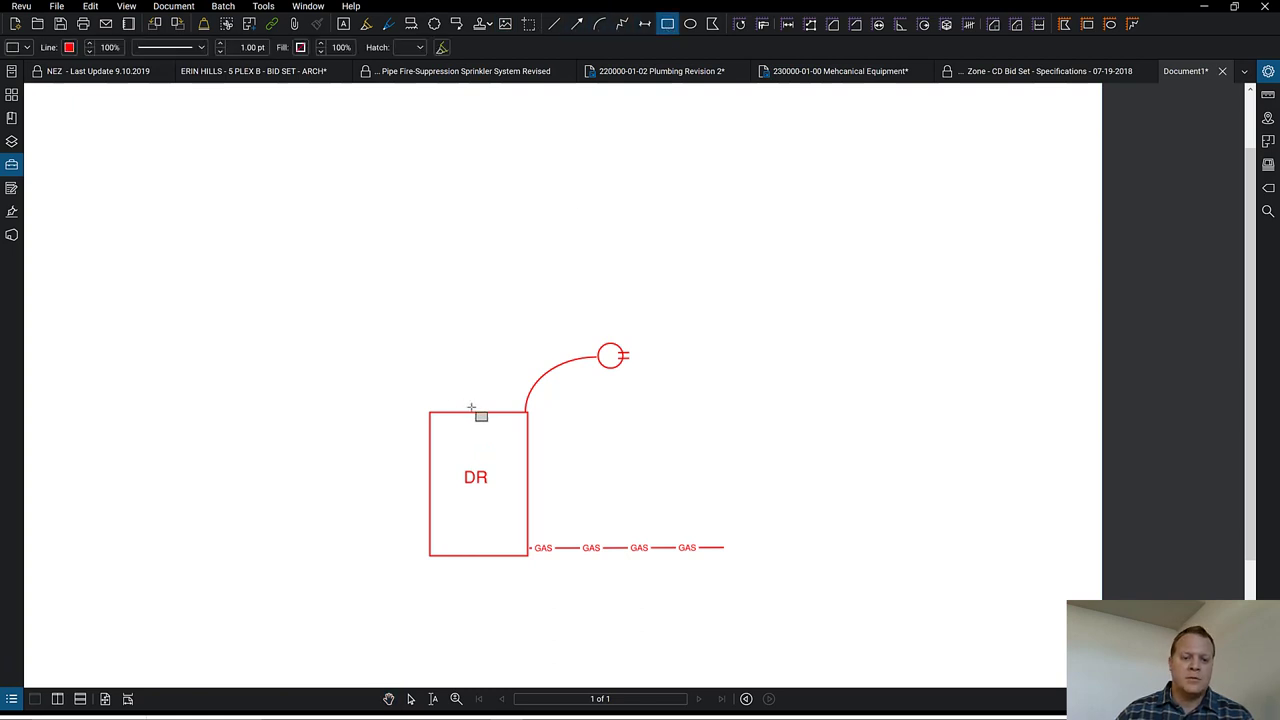
pyautogui.moveTo(466, 411)
pyautogui.mouseDown()
pyautogui.moveTo(496, 411)
pyautogui.moveTo(487, 231)
pyautogui.mouseUp()
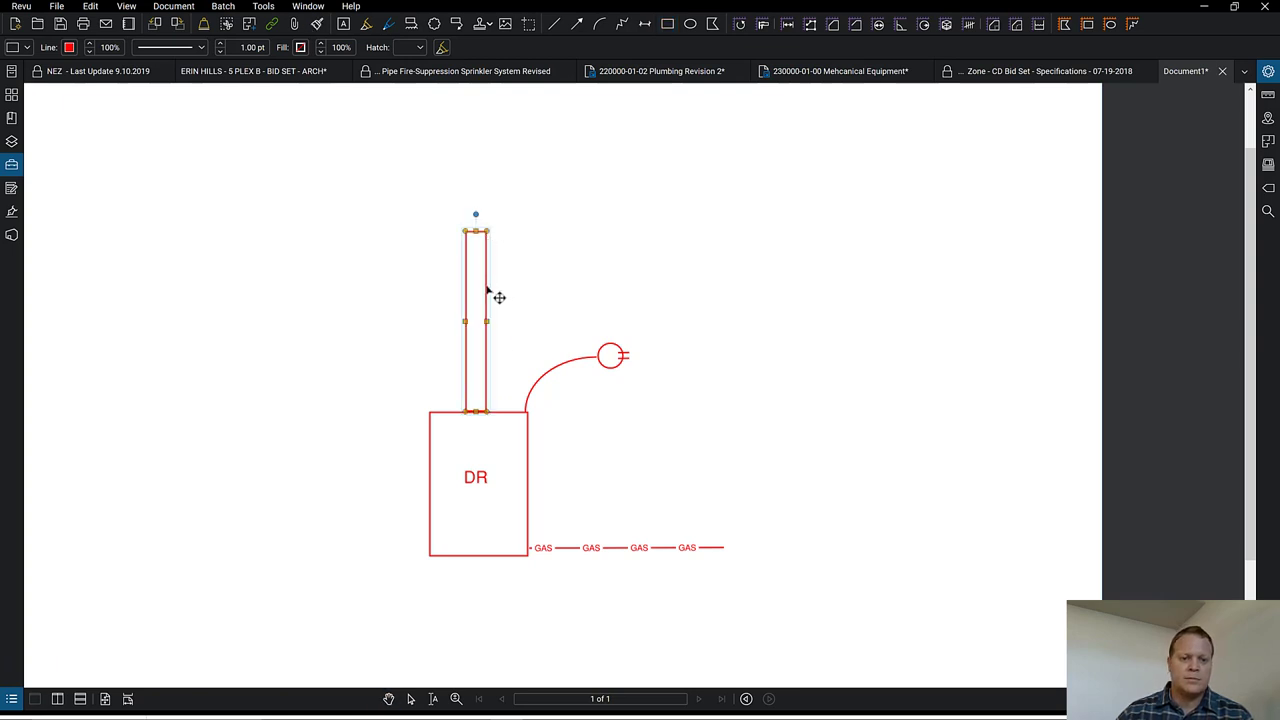
pyautogui.moveTo(497, 294); pyautogui.dragTo(494, 289)
pyautogui.click(608, 177)
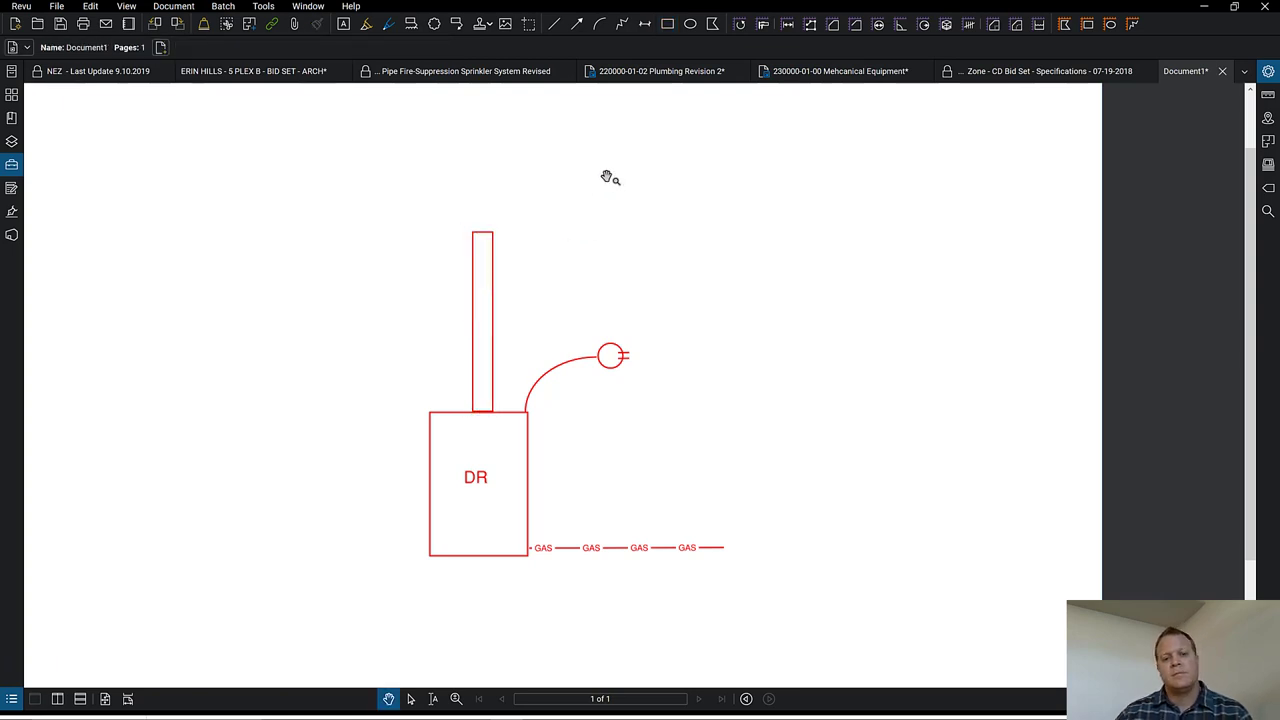
pyautogui.click(577, 24)
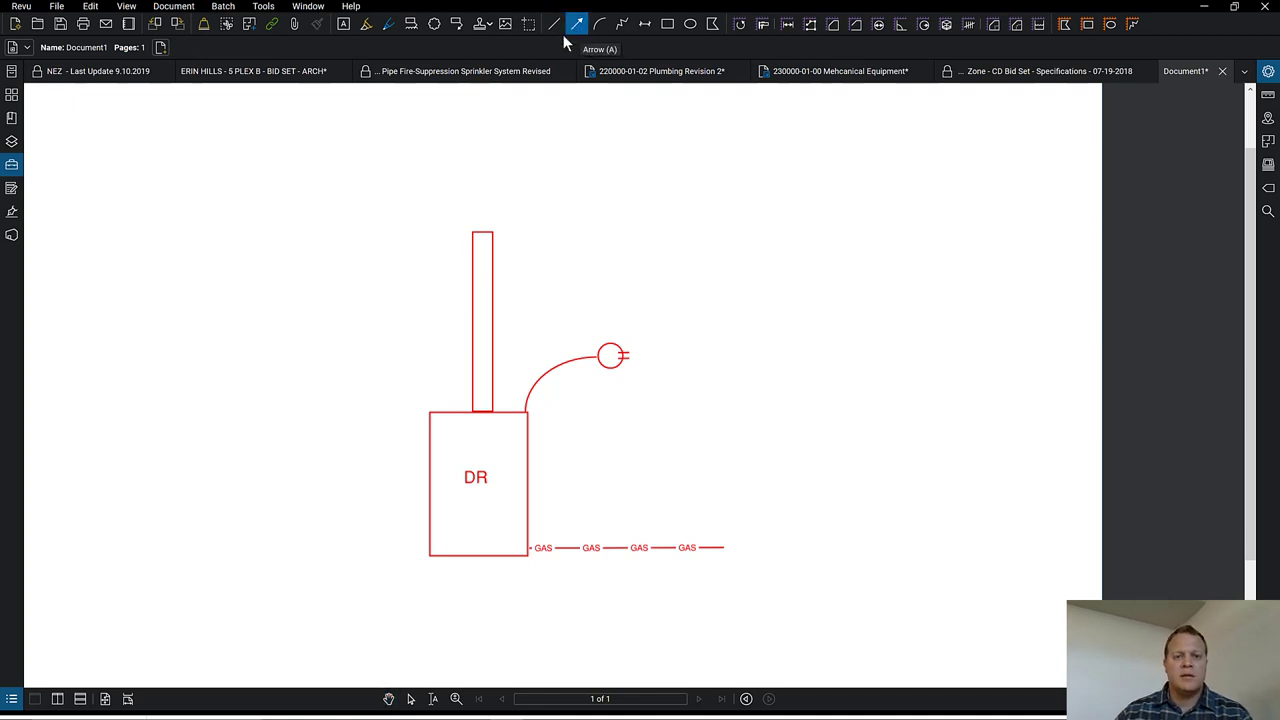
pyautogui.click(484, 205)
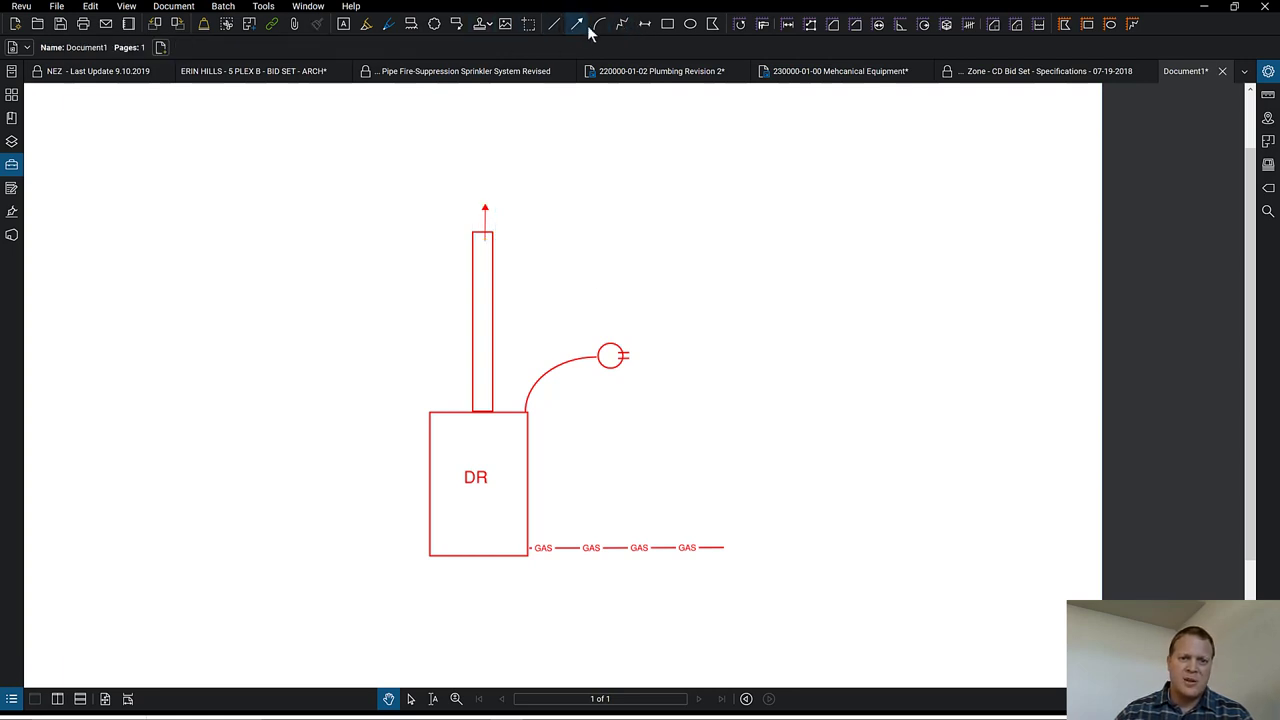
# - Add a "4" Round" callout pointing to the vent and autosize its text box
pyautogui.click(456, 24)
pyautogui.click(477, 293)
pyautogui.click(410, 234)
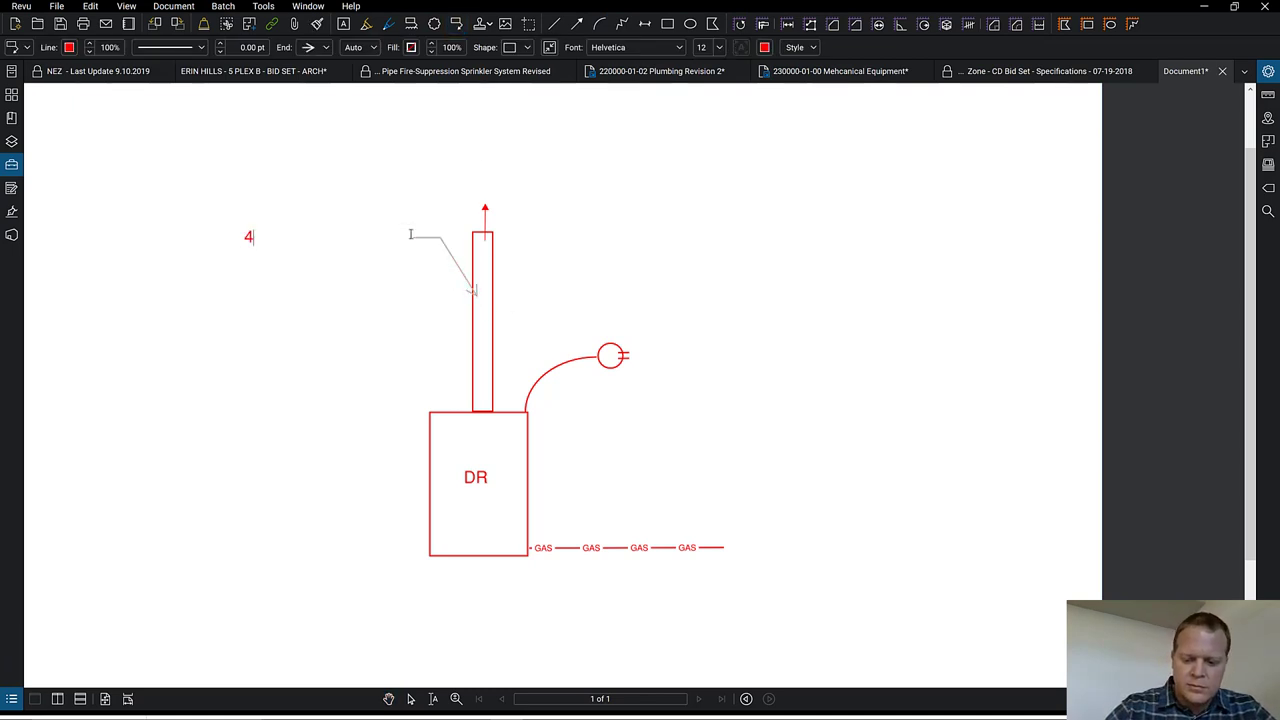
pyautogui.write('4" Round')
pyautogui.click(309, 348)
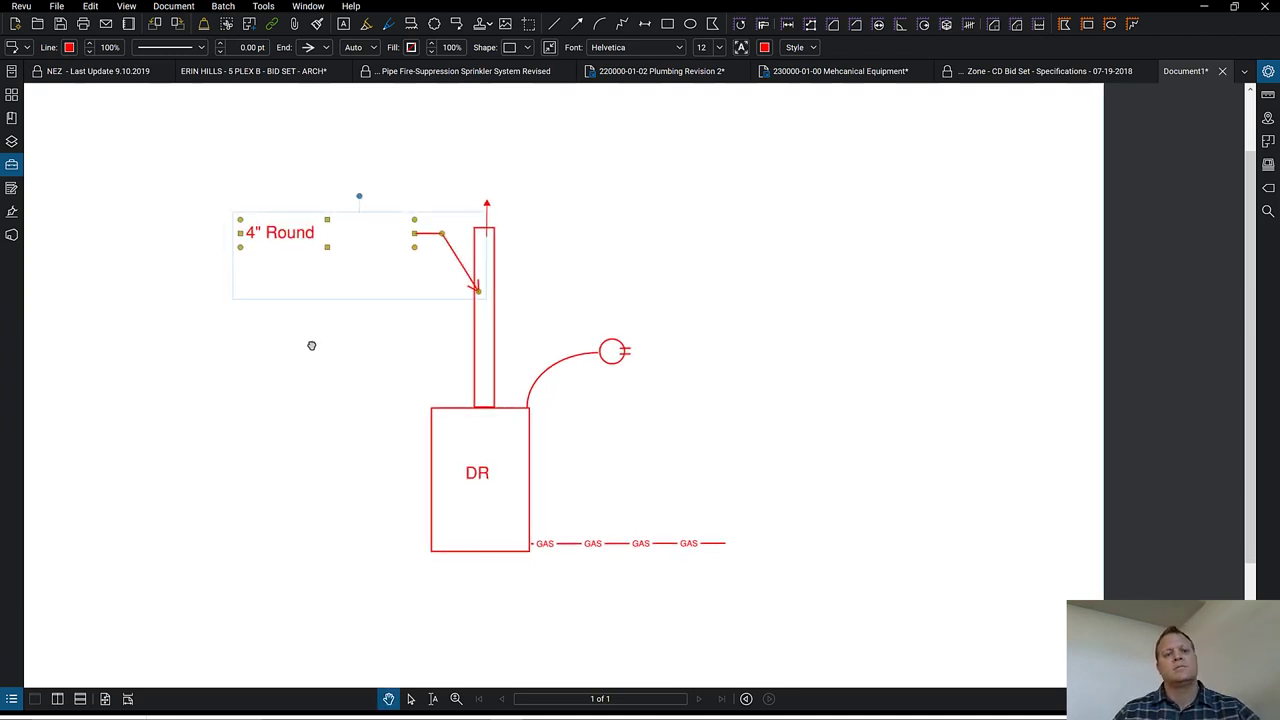
pyautogui.rightClick(314, 247)
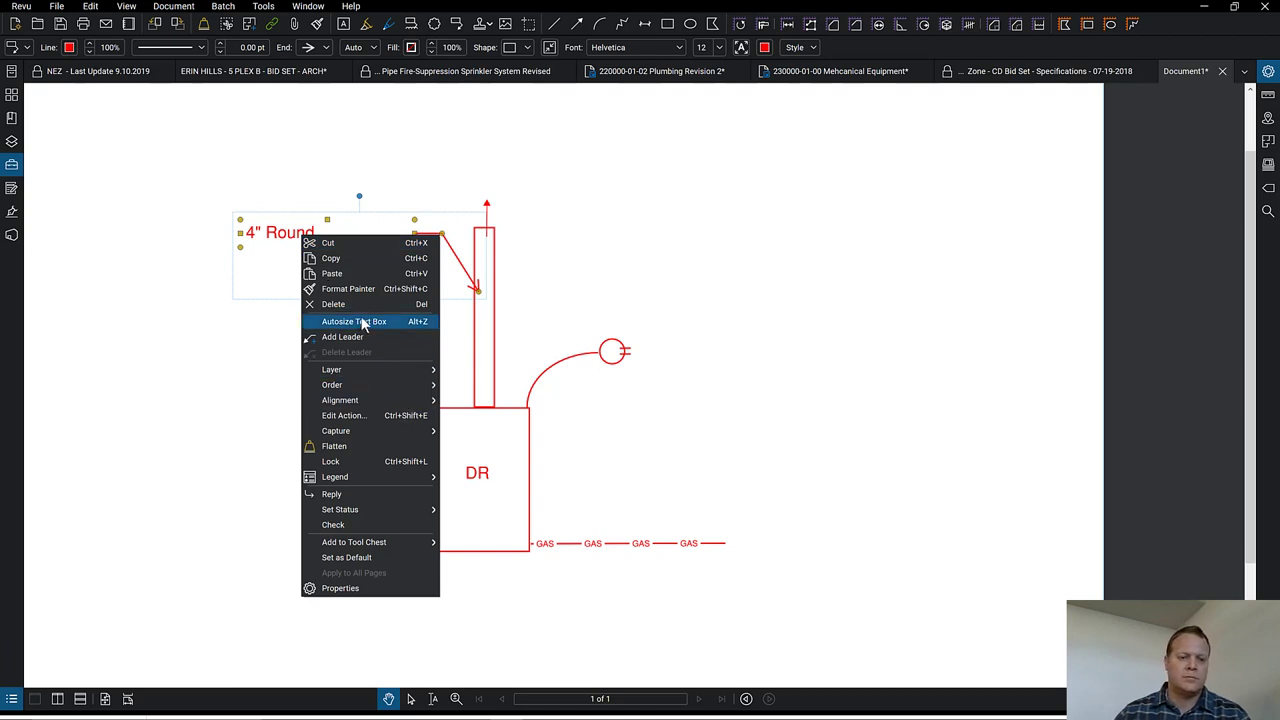
pyautogui.click(366, 323)
pyautogui.click(930, 543)
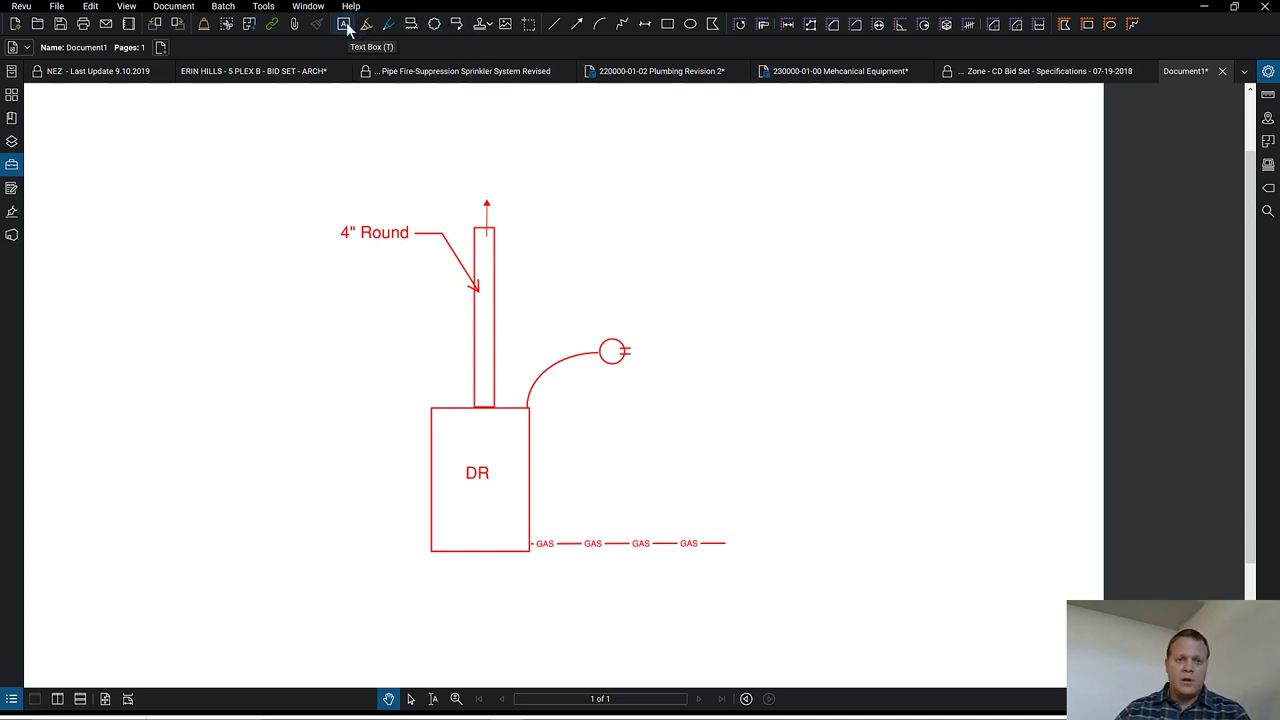
# - Place a bowtie gas valve symbol on the GAS line beside the DR box and close its note
pyautogui.click(621, 23)
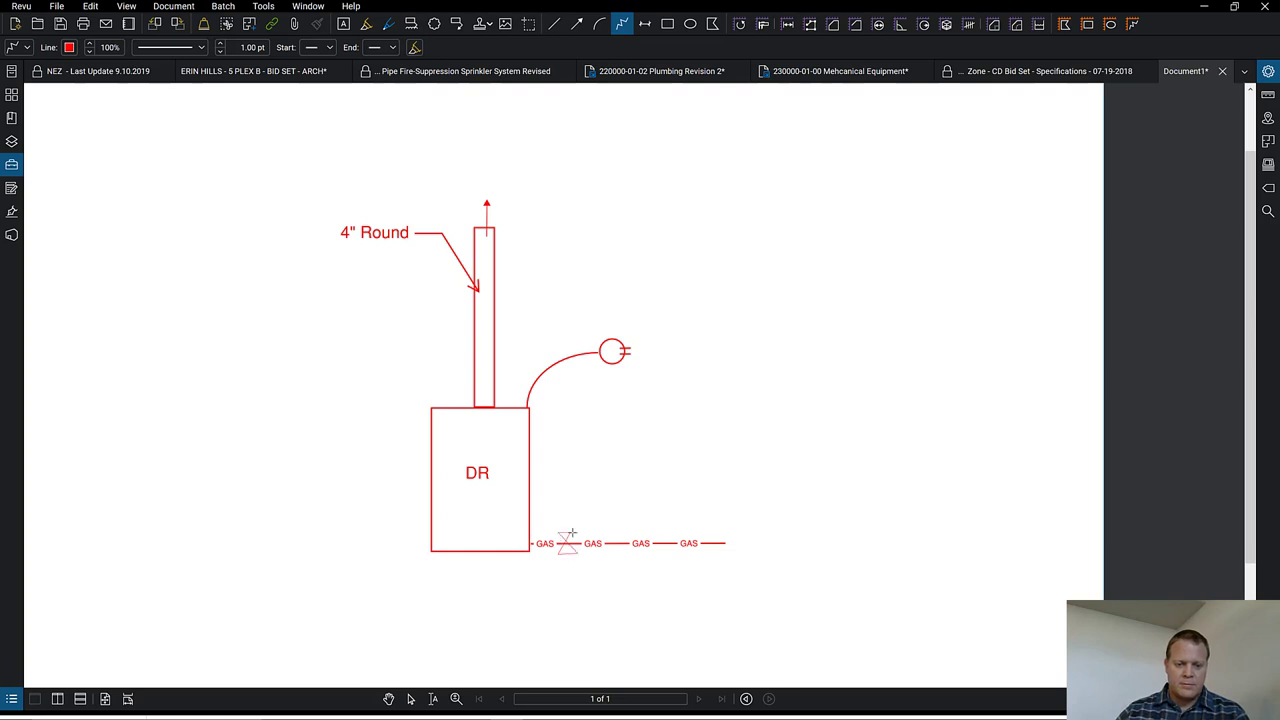
pyautogui.doubleClick(569, 533)
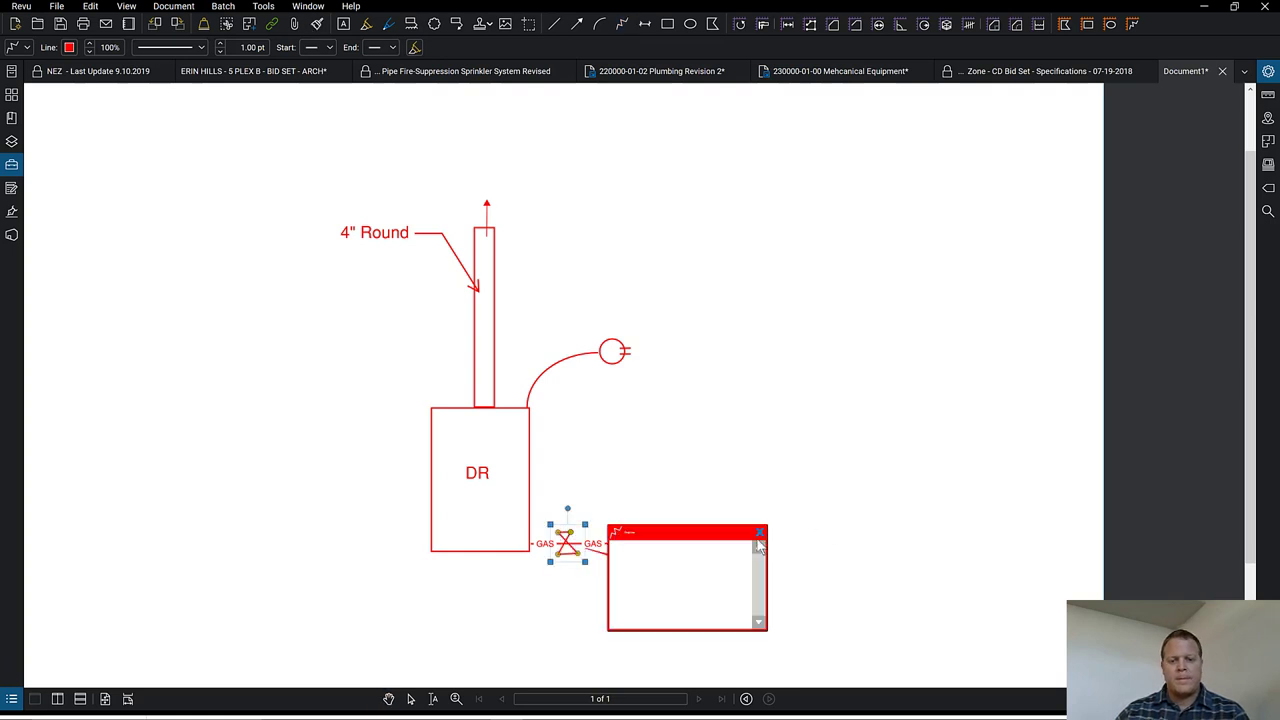
pyautogui.click(758, 533)
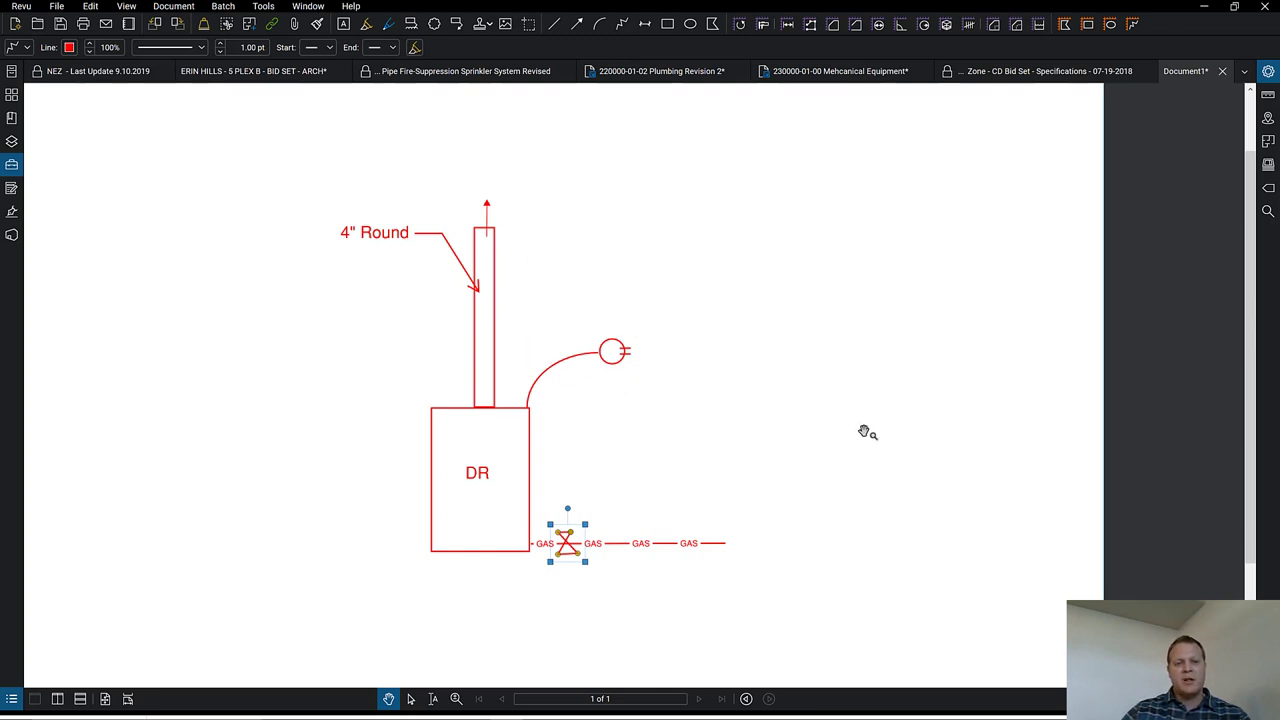
pyautogui.click(800, 351)
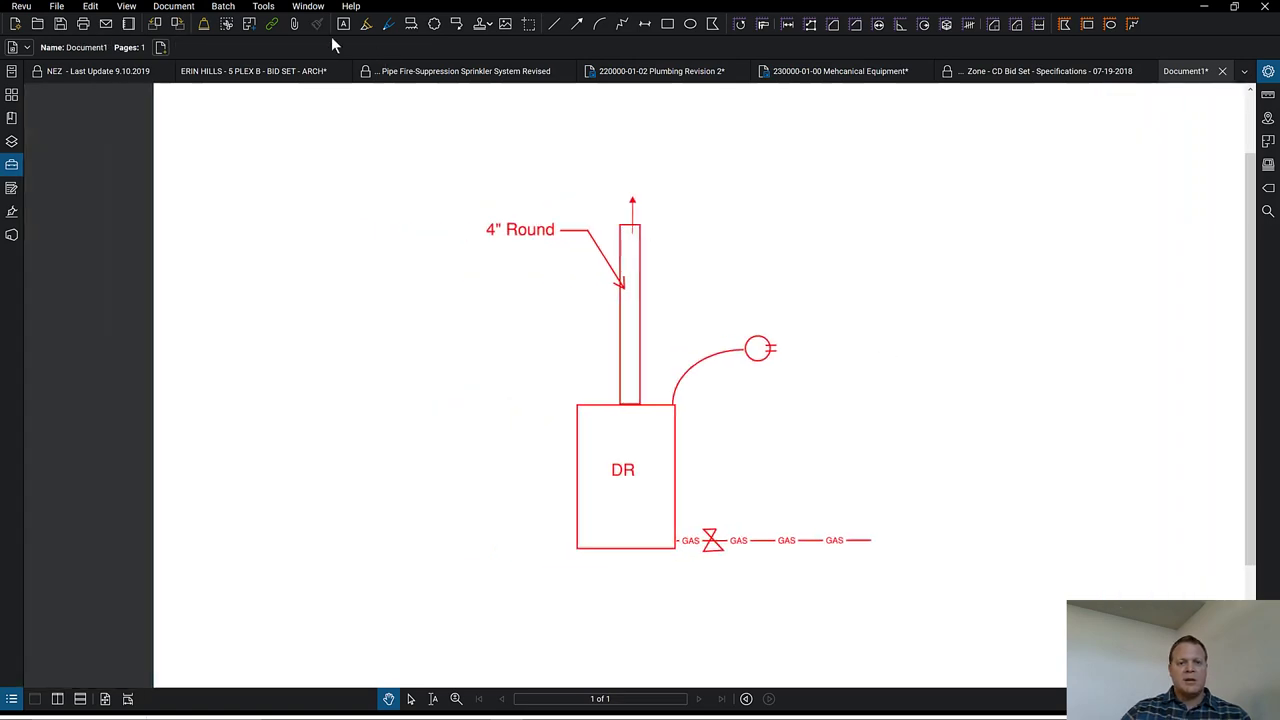
pyautogui.click(88, 72)
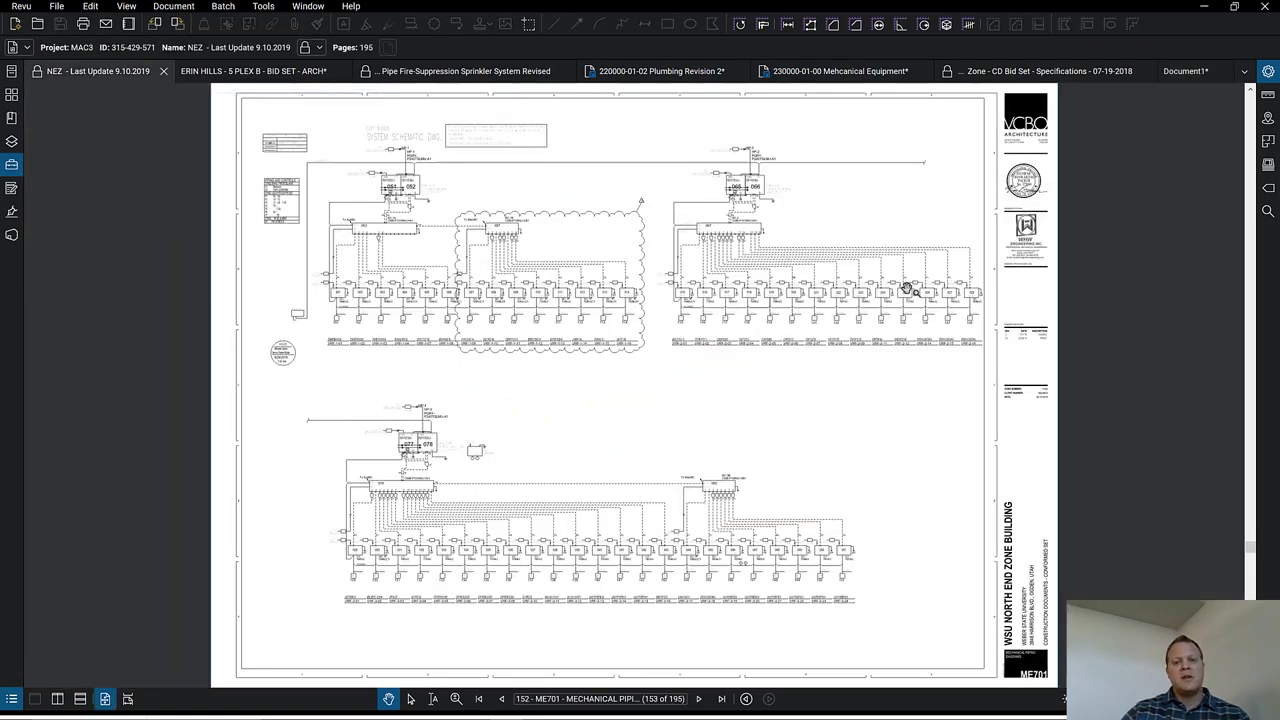
pyautogui.scroll(5, 915, 280)
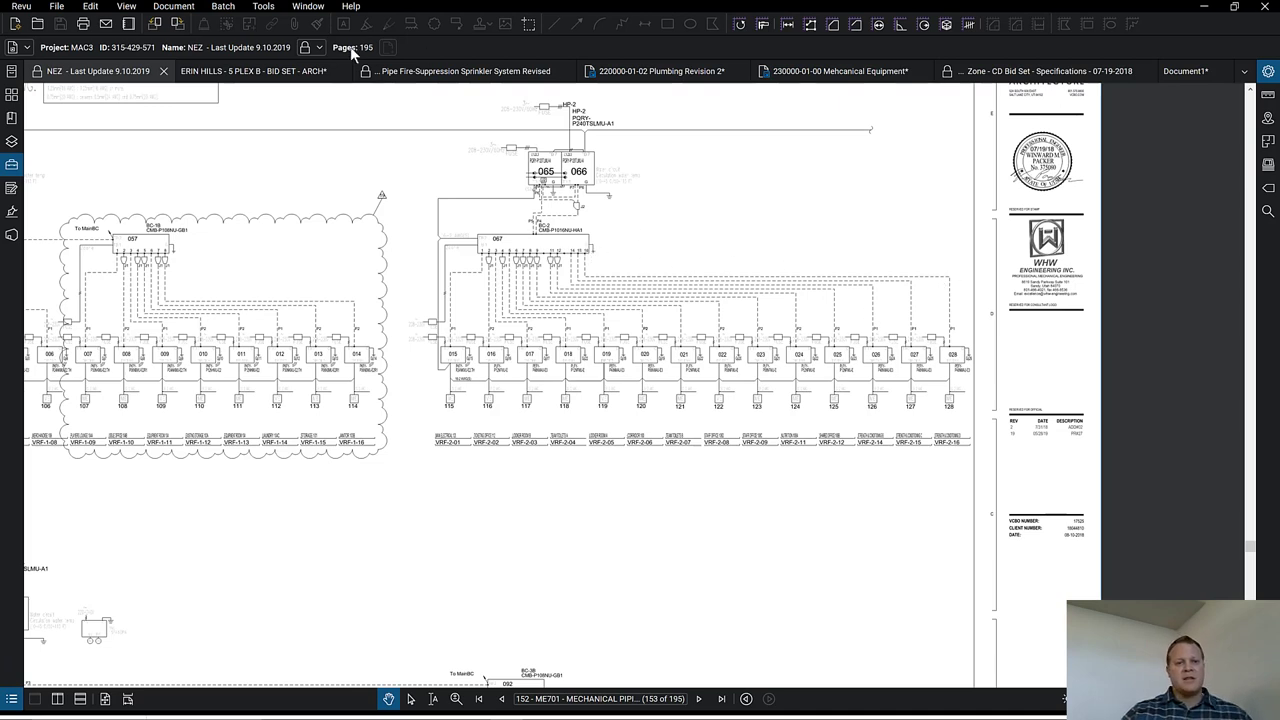
pyautogui.click(1187, 72)
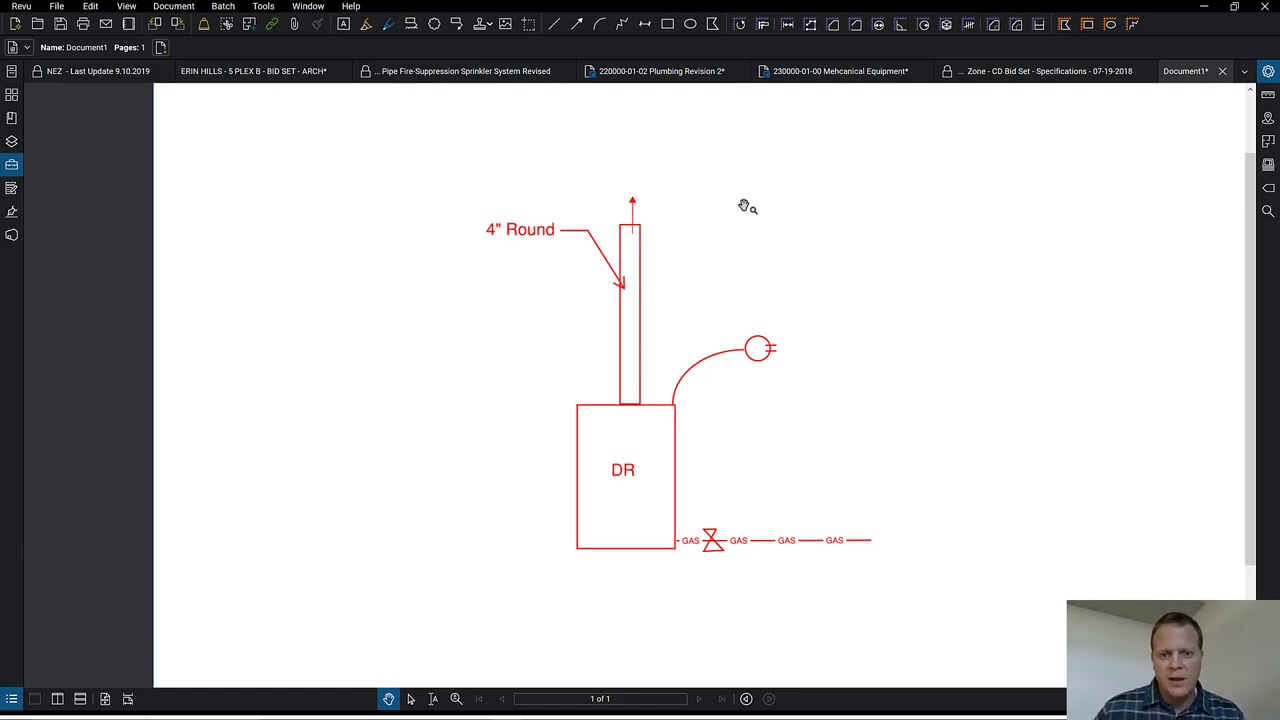
pyautogui.click(559, 236)
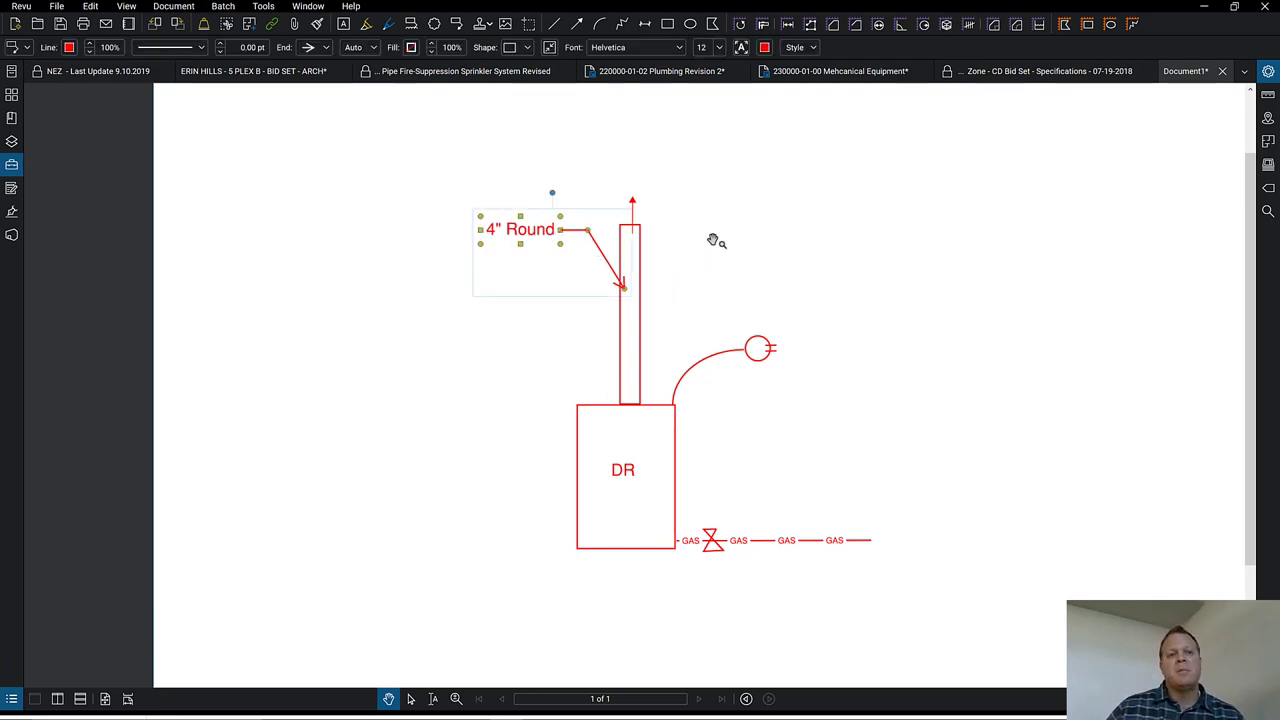
# - Switch to the Erin Hills set and go to sheet A603, Level Three Electrical Plan
pyautogui.click(262, 72)
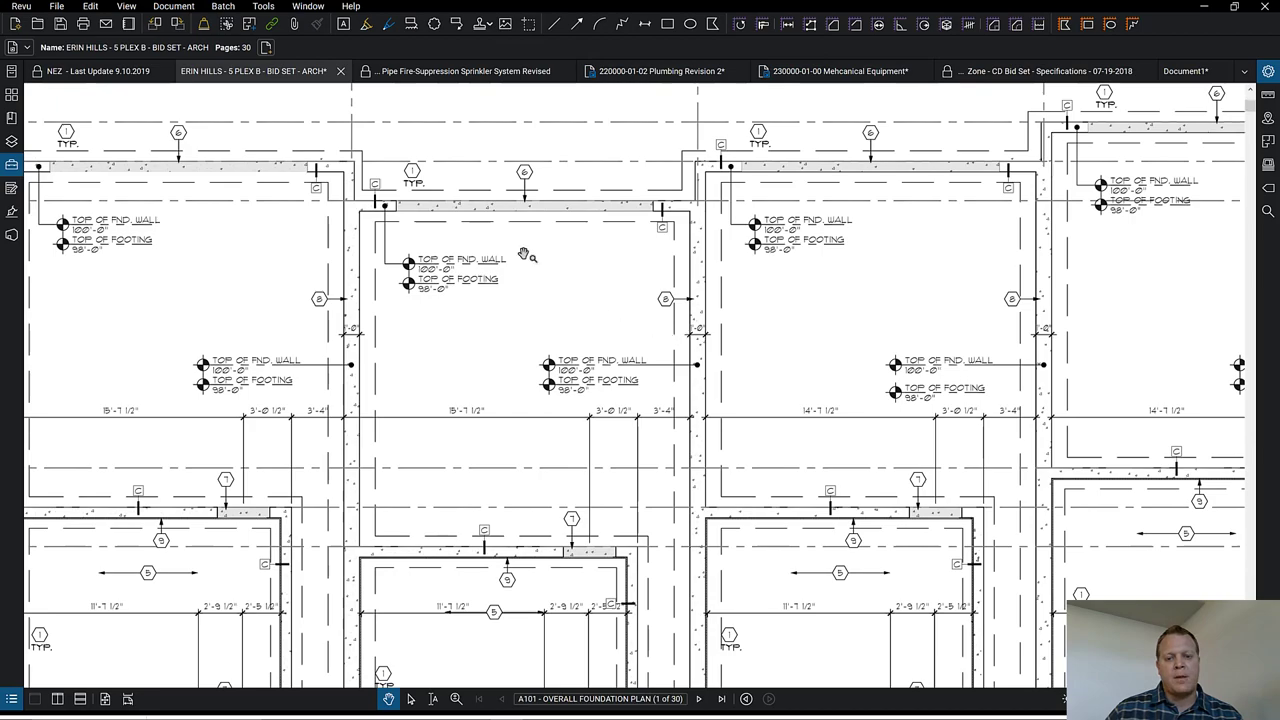
pyautogui.scroll(-5, 522, 256)
pyautogui.scroll(3, 638, 348)
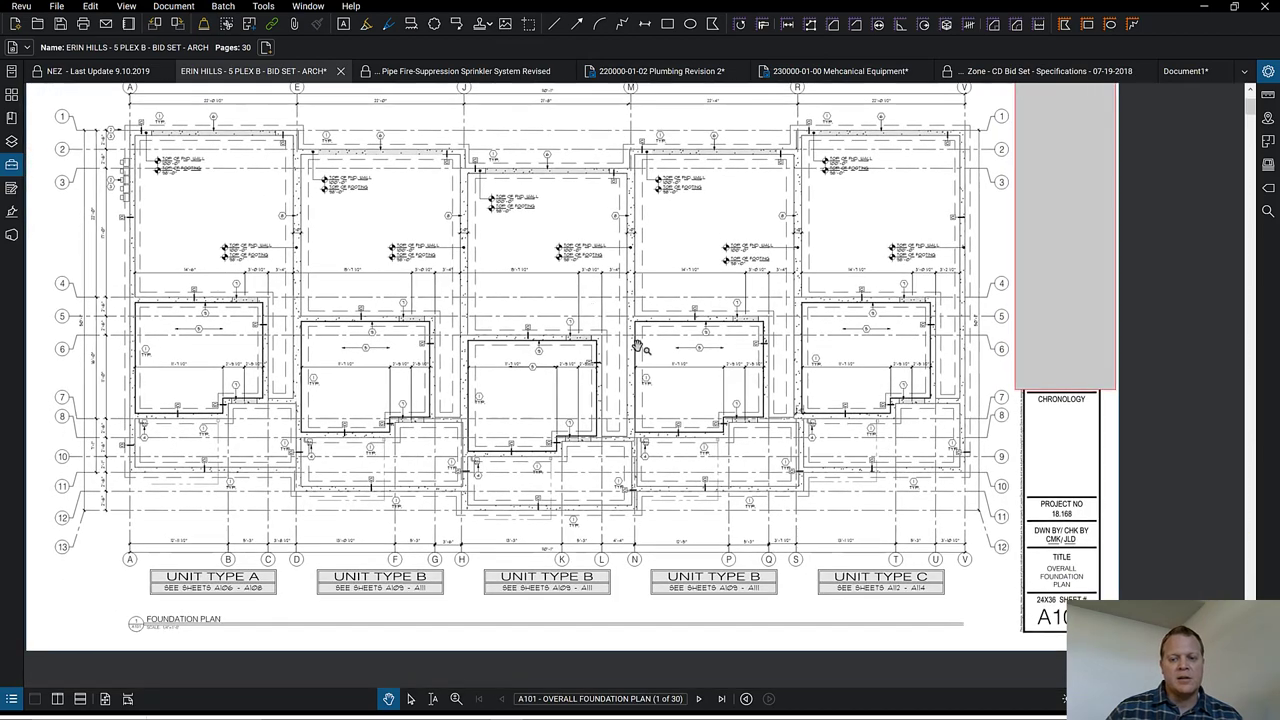
pyautogui.scroll(-3, 638, 348)
pyautogui.scroll(-1, 612, 340)
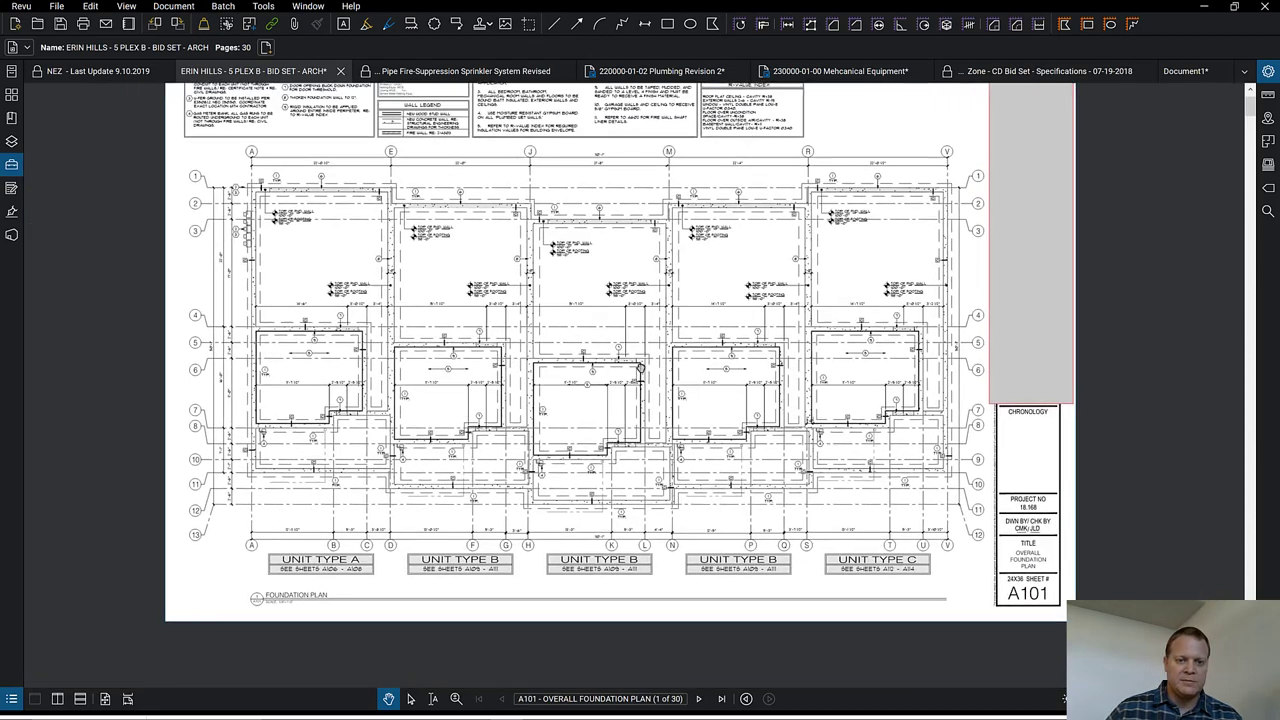
pyautogui.click(720, 699)
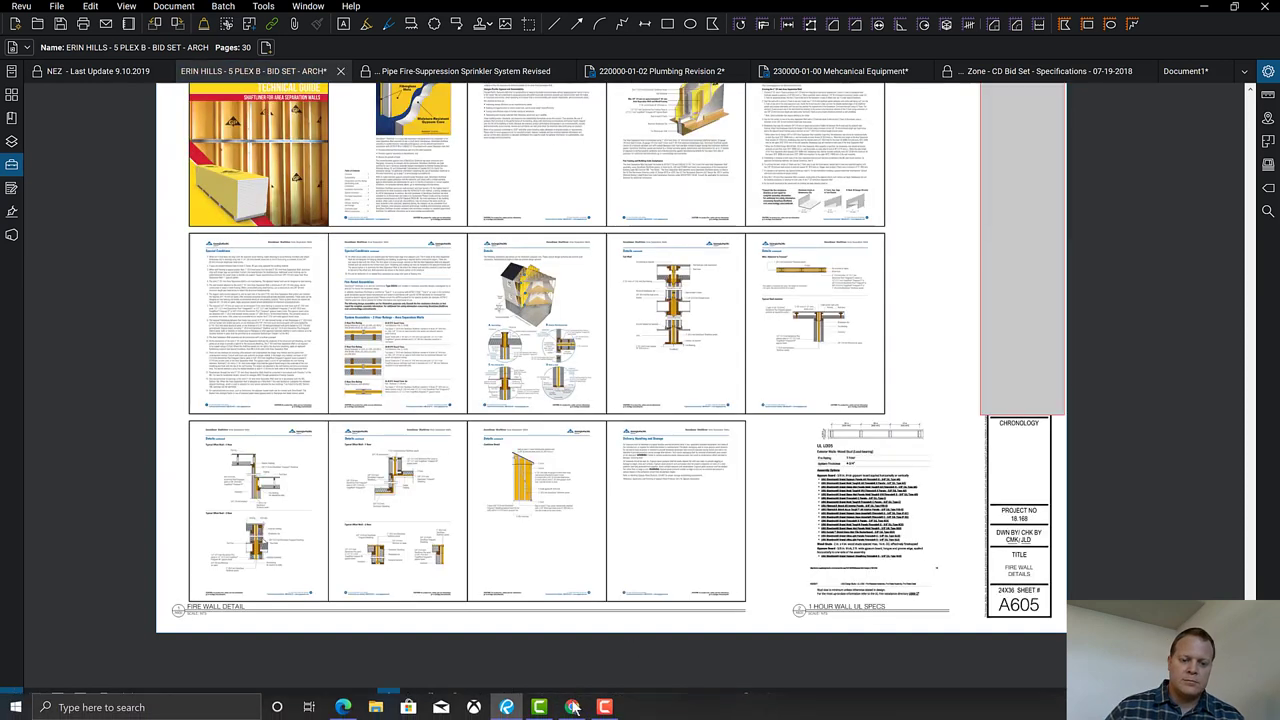
pyautogui.click(502, 699)
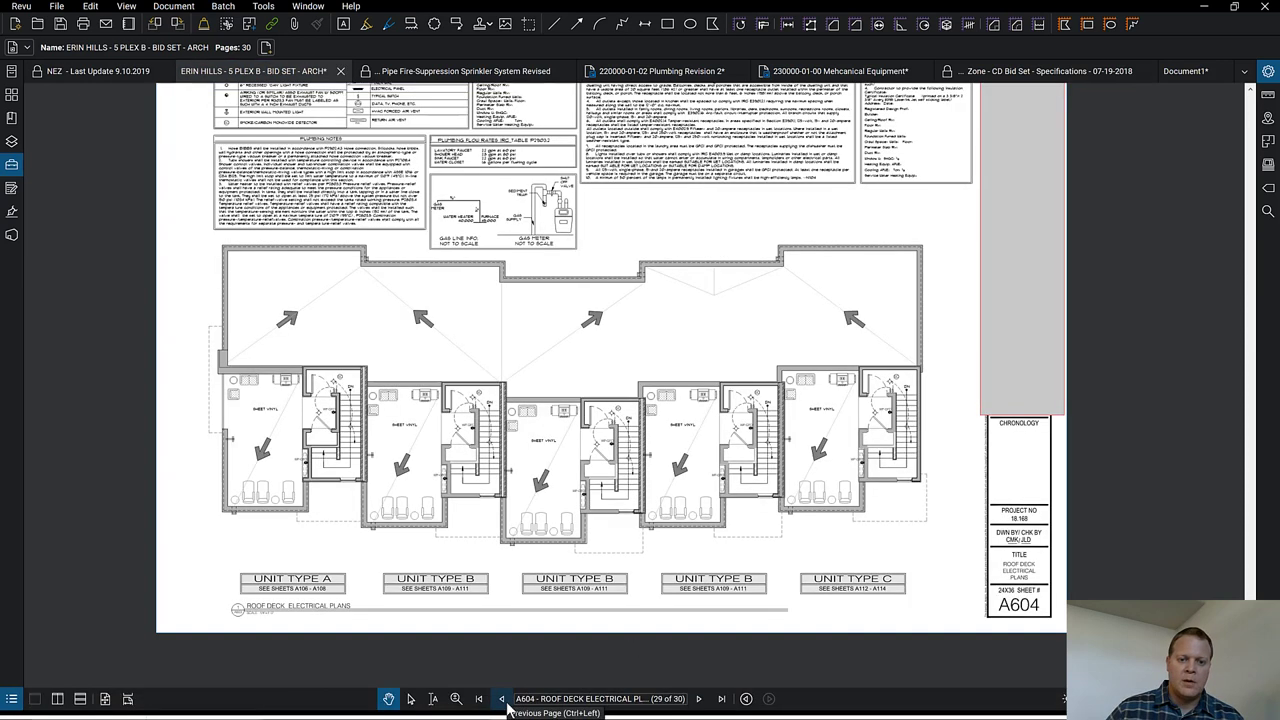
pyautogui.click(504, 700)
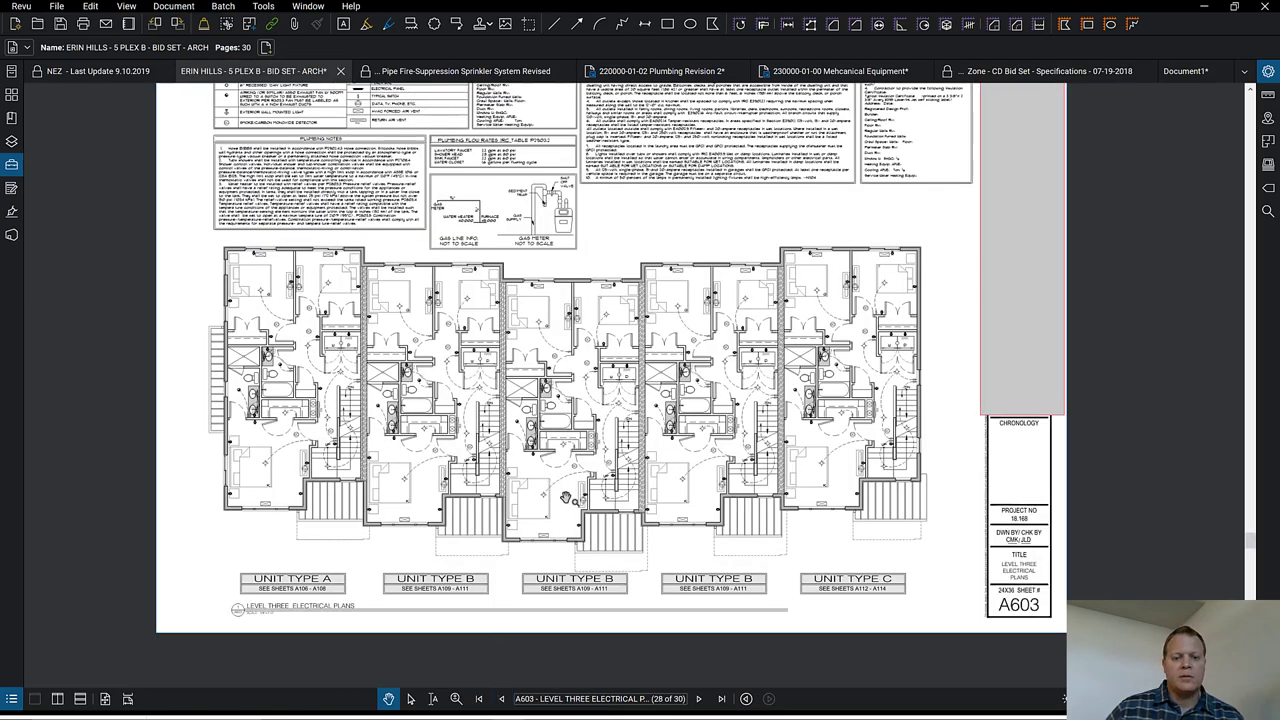
# - Zoom and pan sheet A603 onto the unit floor plans
pyautogui.scroll(2, 568, 499)
pyautogui.scroll(2, 606, 590)
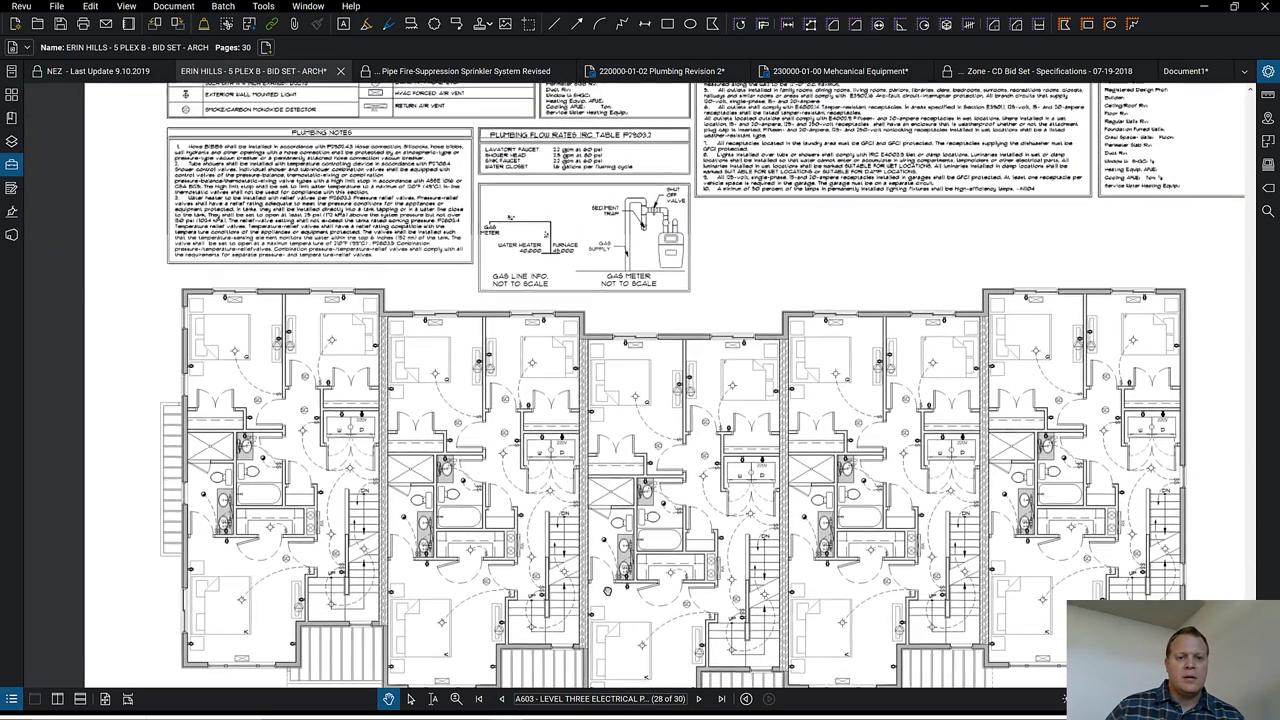
pyautogui.scroll(3, 508, 379)
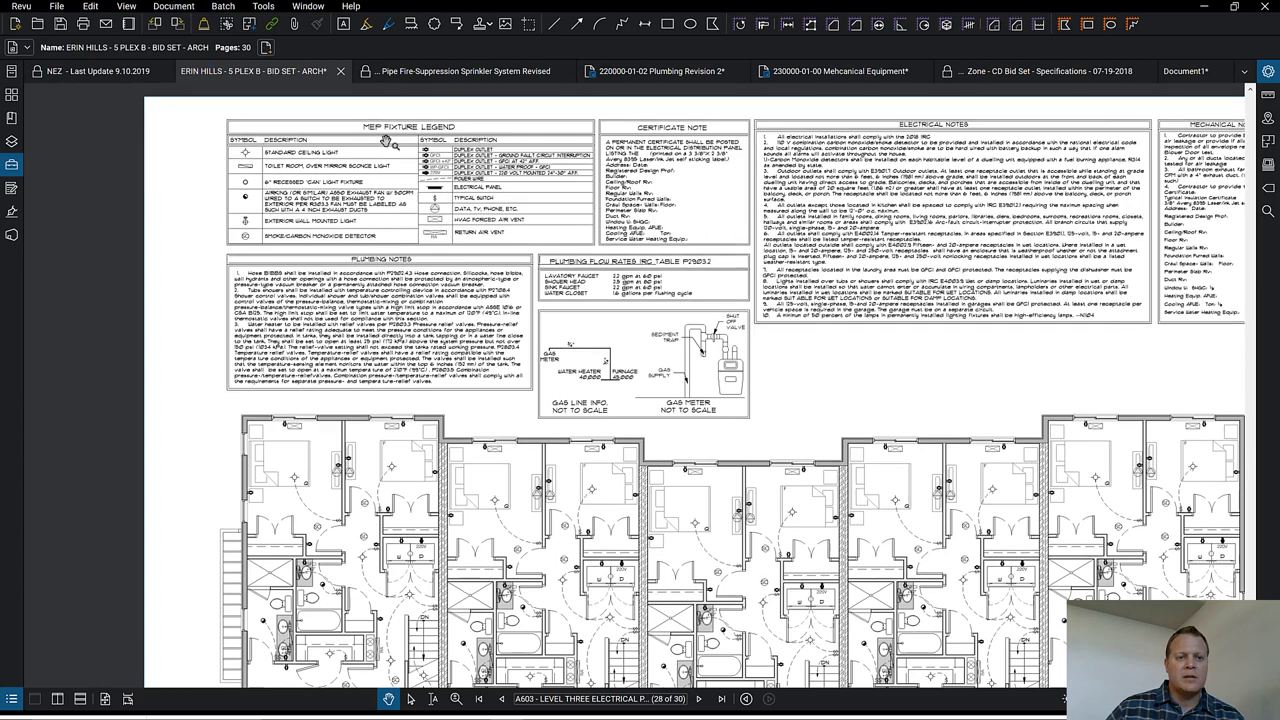
pyautogui.scroll(2, 387, 139)
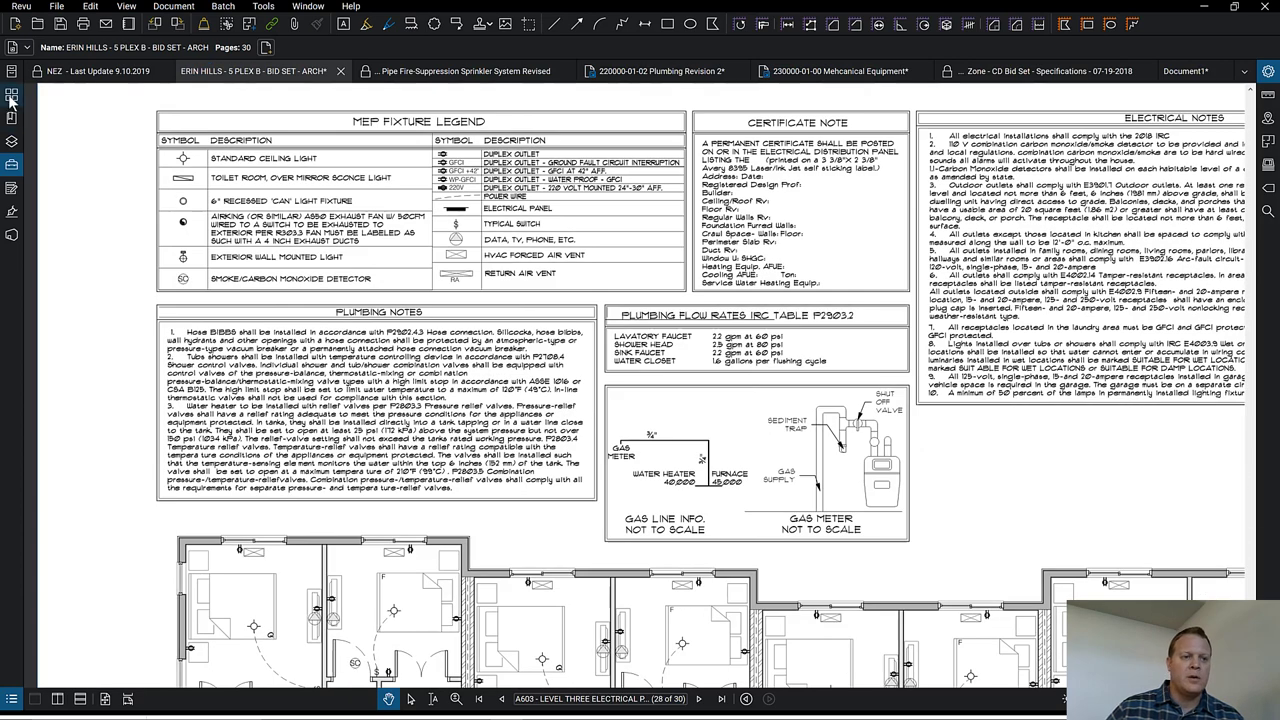
pyautogui.click(10, 118)
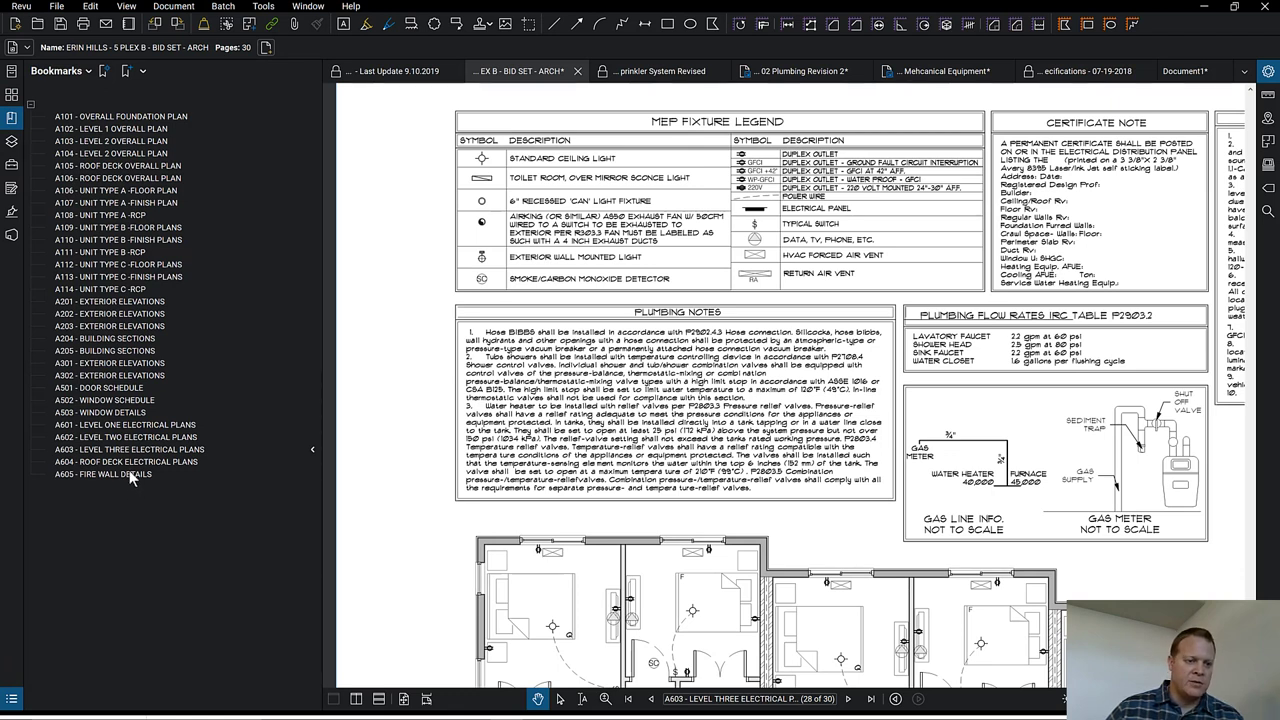
pyautogui.click(326, 286)
pyautogui.scroll(-2, 255, 178)
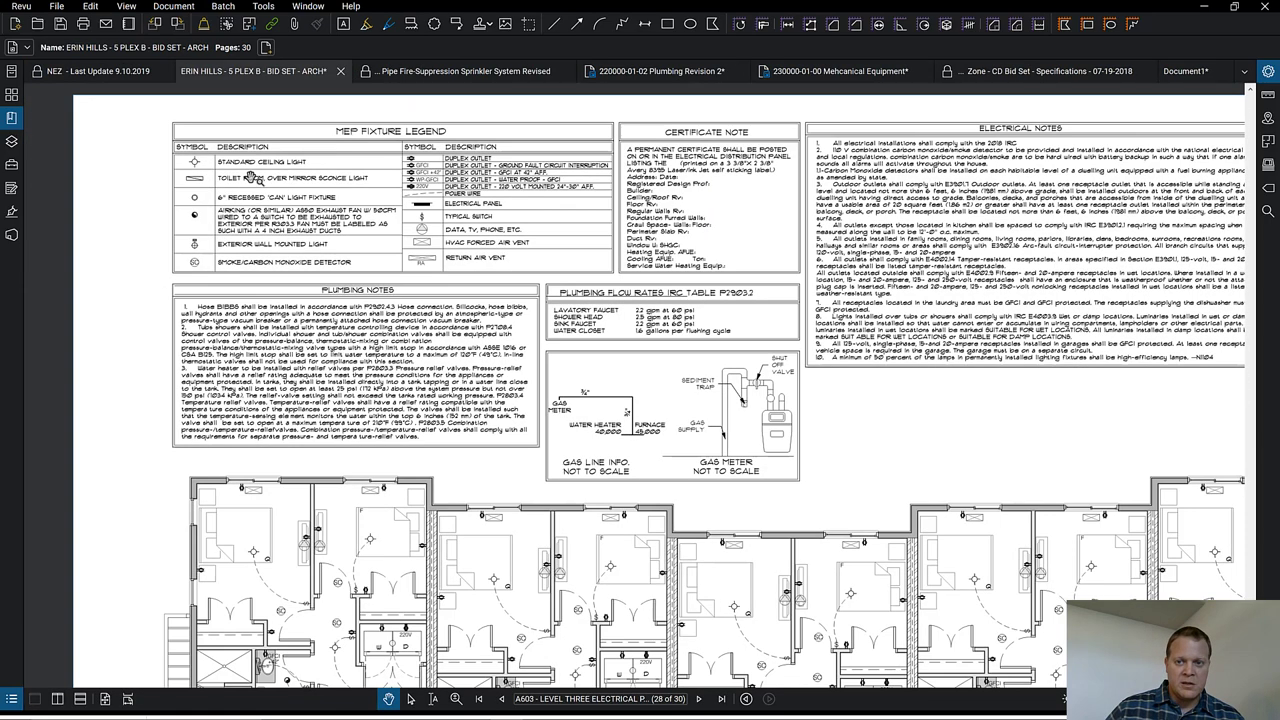
pyautogui.moveTo(550, 250); pyautogui.dragTo(519, 240)
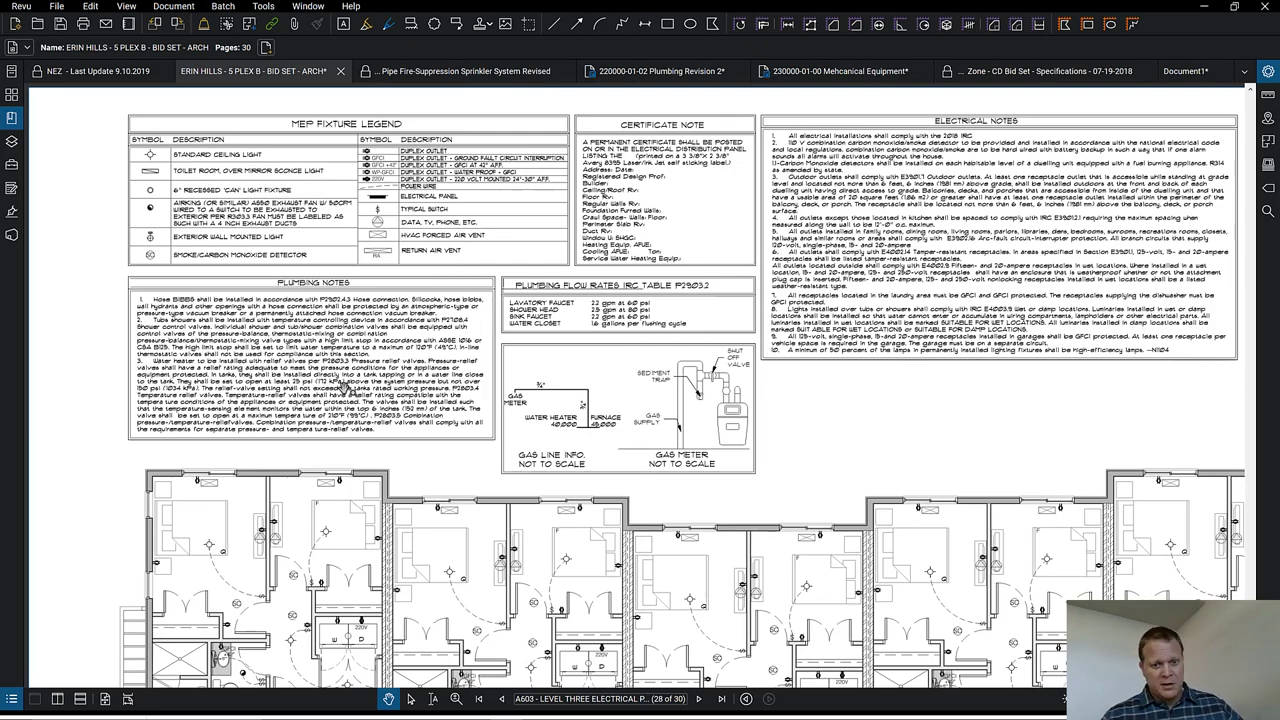
pyautogui.moveTo(589, 503); pyautogui.dragTo(533, 140)
pyautogui.scroll(4, 490, 340)
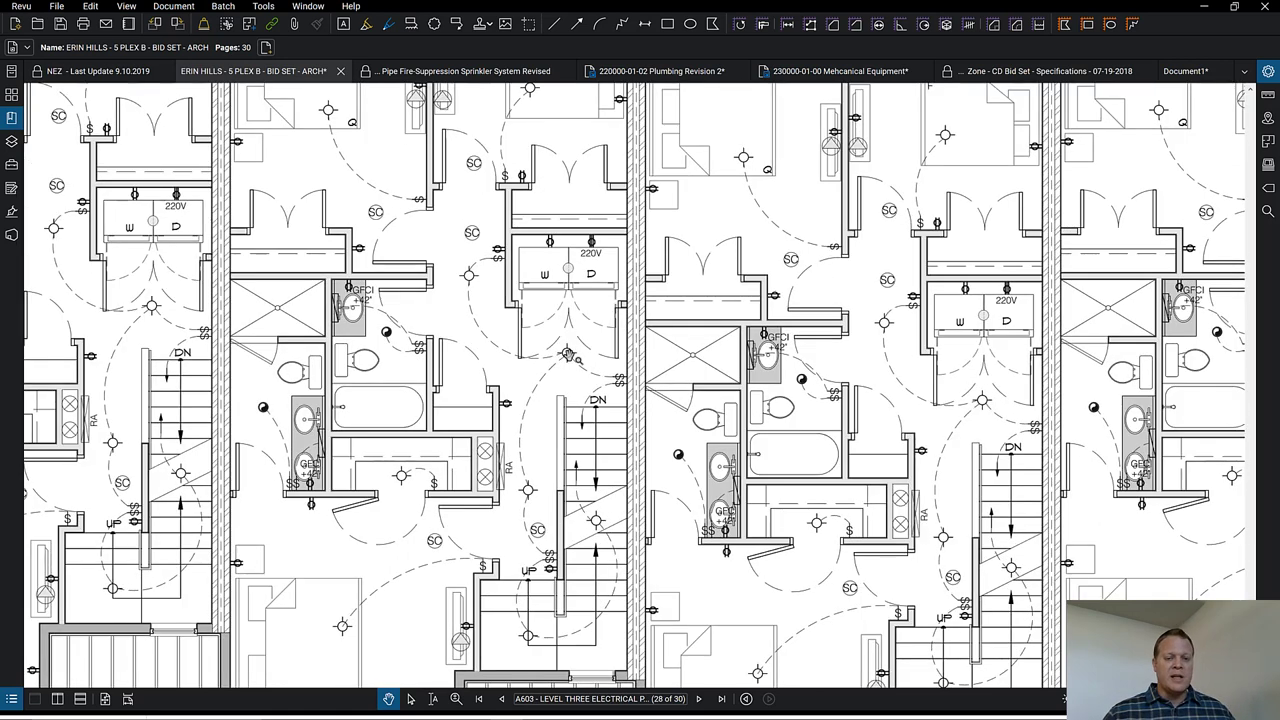
pyautogui.scroll(3, 567, 355)
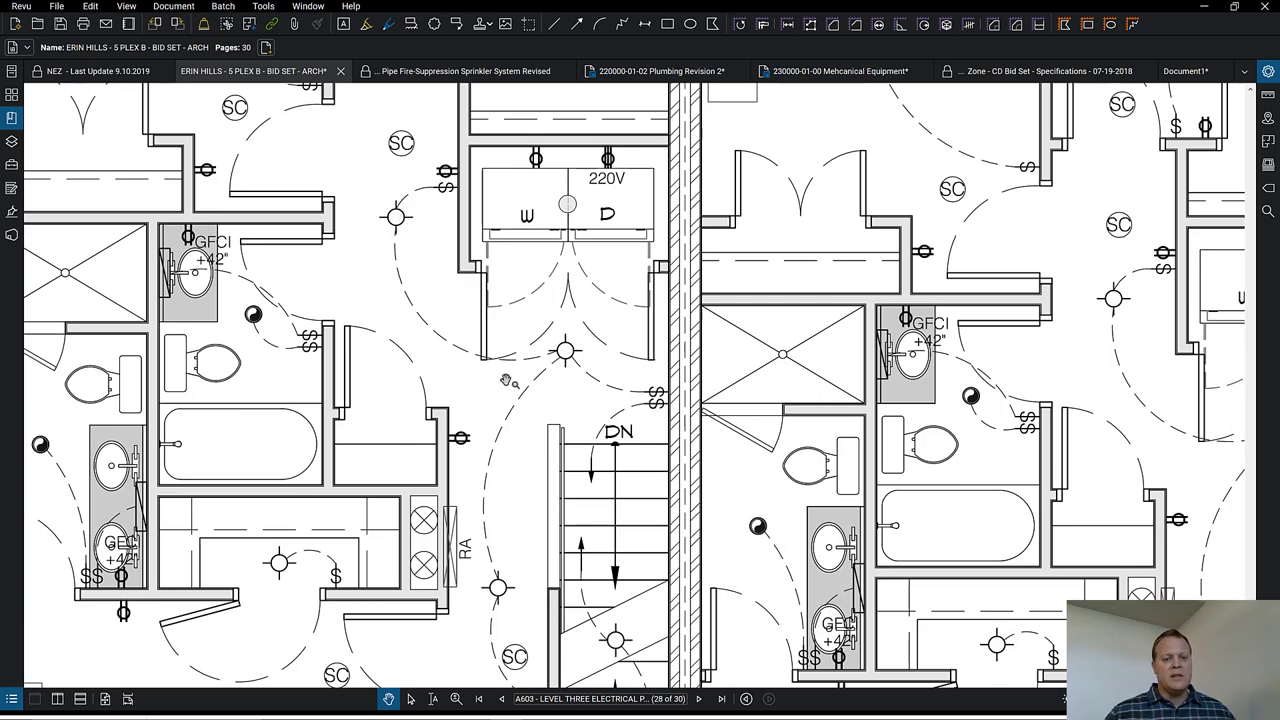
pyautogui.scroll(-2, 497, 311)
pyautogui.moveTo(508, 421); pyautogui.dragTo(516, 357)
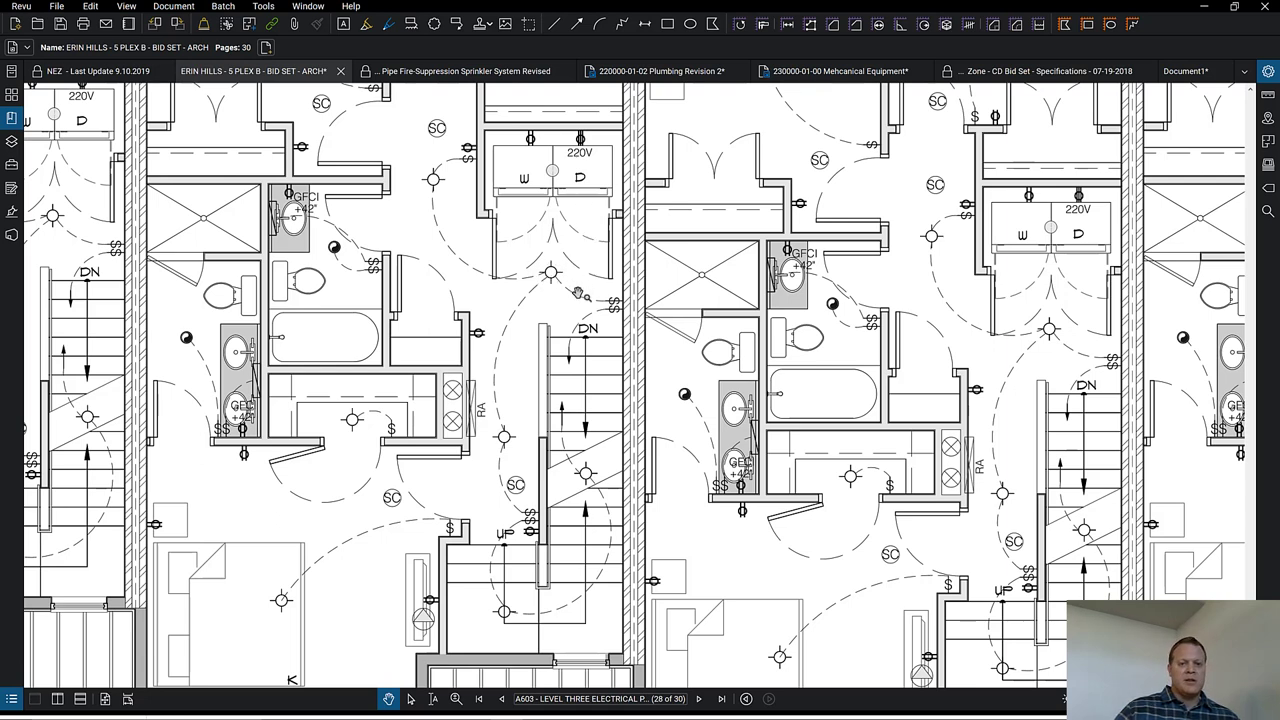
pyautogui.scroll(-2, 461, 300)
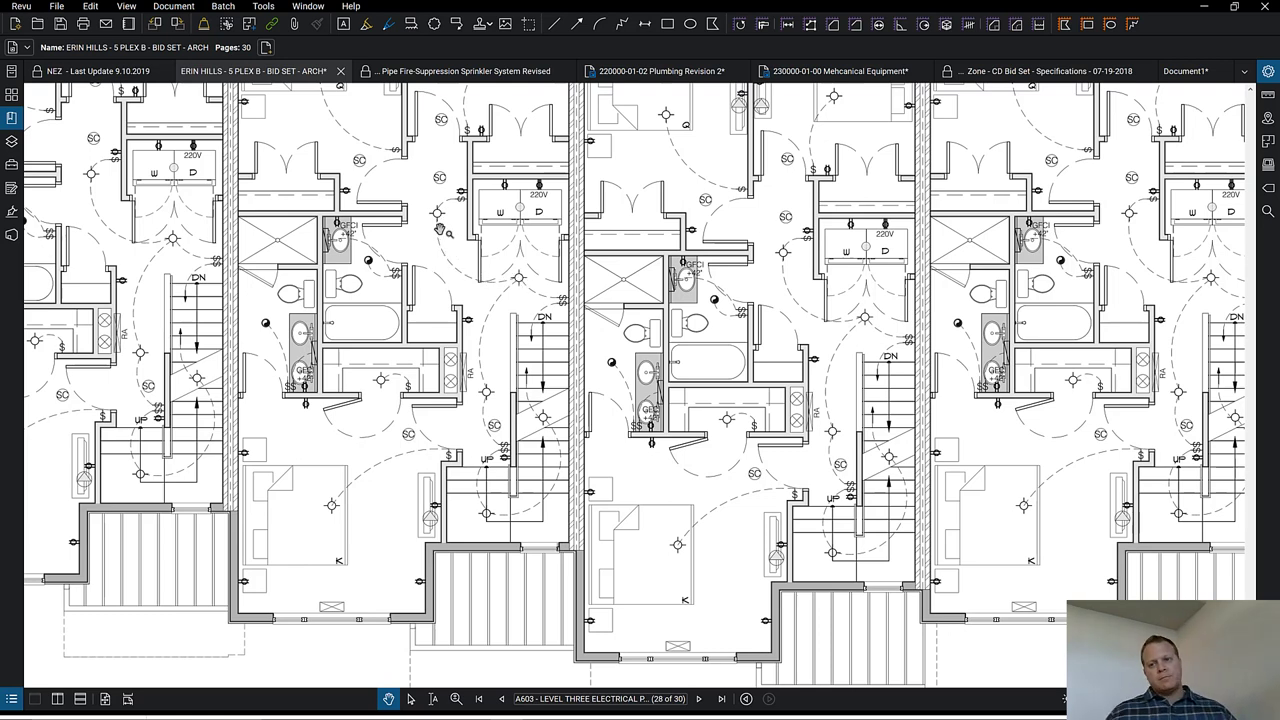
# - Draw a small circle at the end of the gas line and nudge it into place
pyautogui.click(1185, 71)
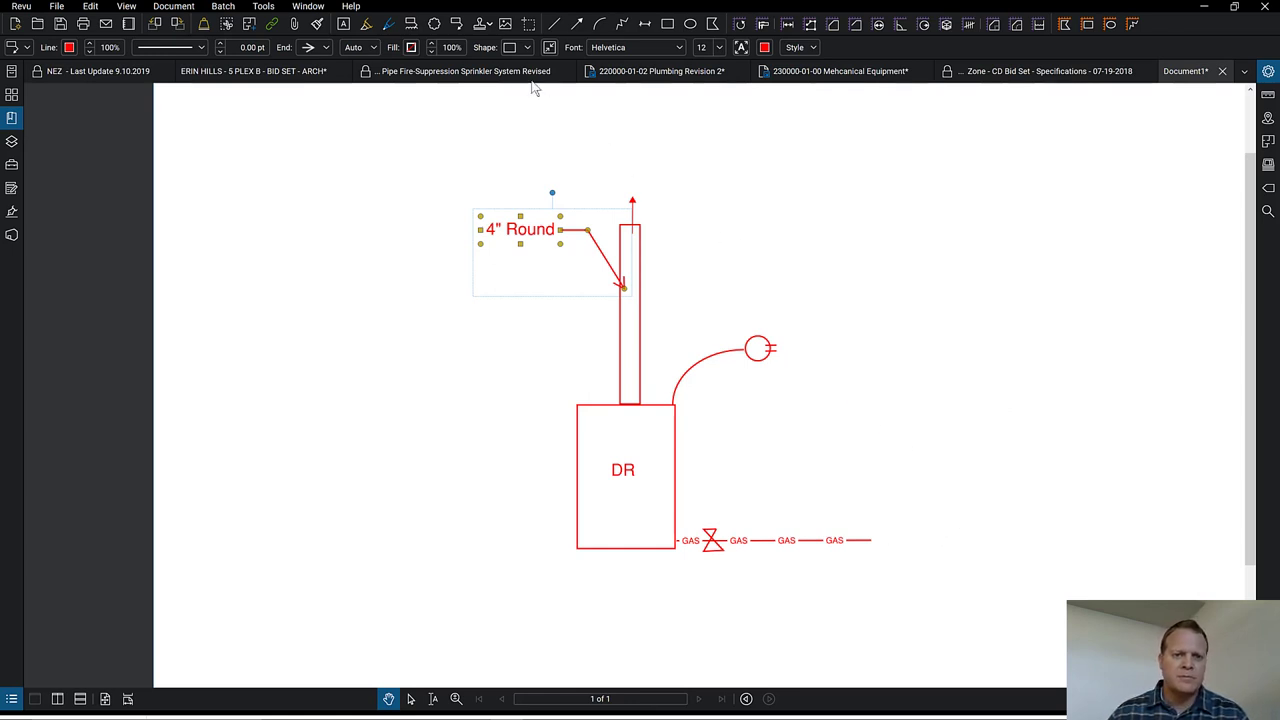
pyautogui.click(690, 23)
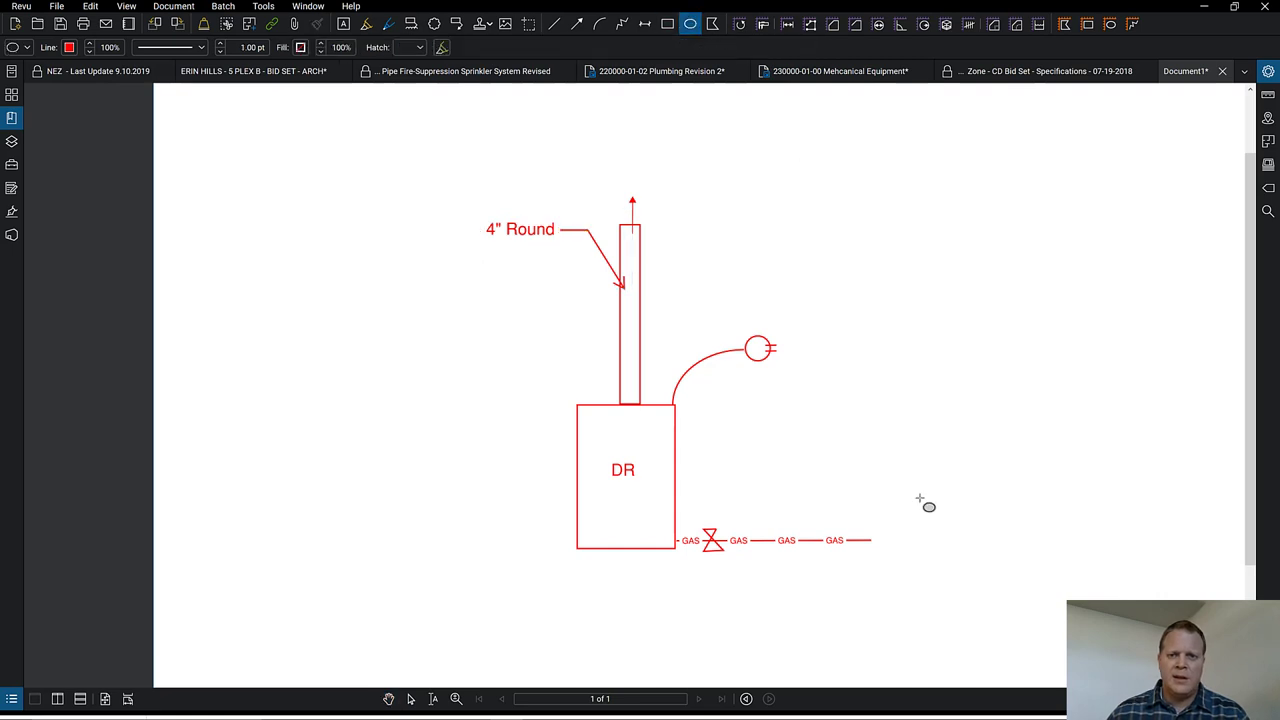
pyautogui.moveTo(918, 505); pyautogui.dragTo(860, 568)
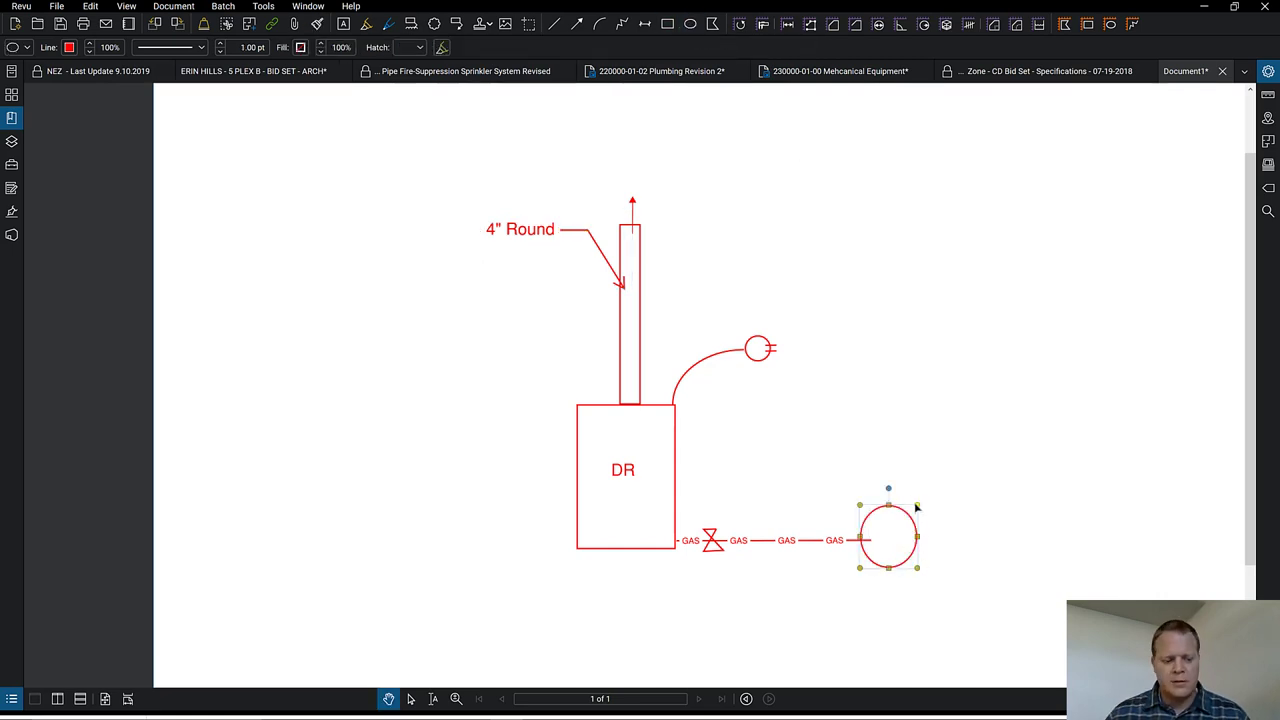
pyautogui.moveTo(916, 507); pyautogui.dragTo(906, 533)
pyautogui.click(893, 541)
pyautogui.doubleClick(919, 531)
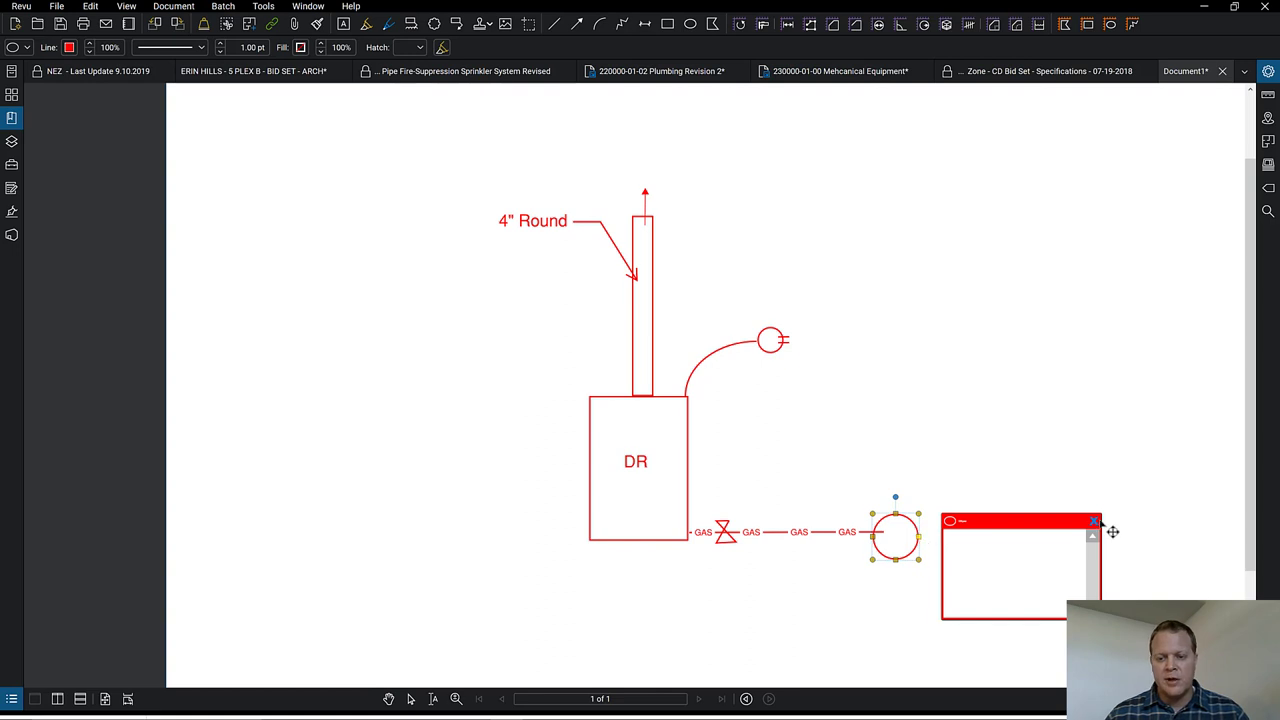
pyautogui.click(1094, 522)
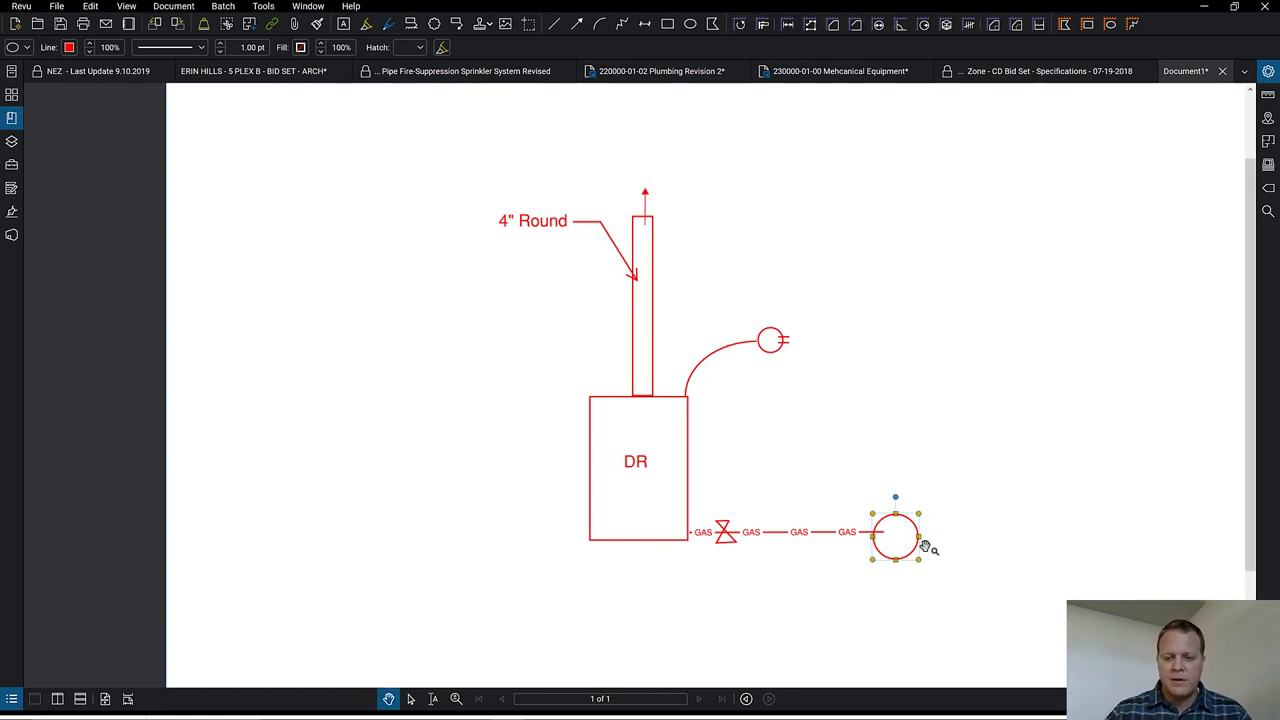
pyautogui.press('Up')
pyautogui.press('Right')
pyautogui.press('Up')
pyautogui.press('Right')
pyautogui.press('Up')
pyautogui.press('Right')
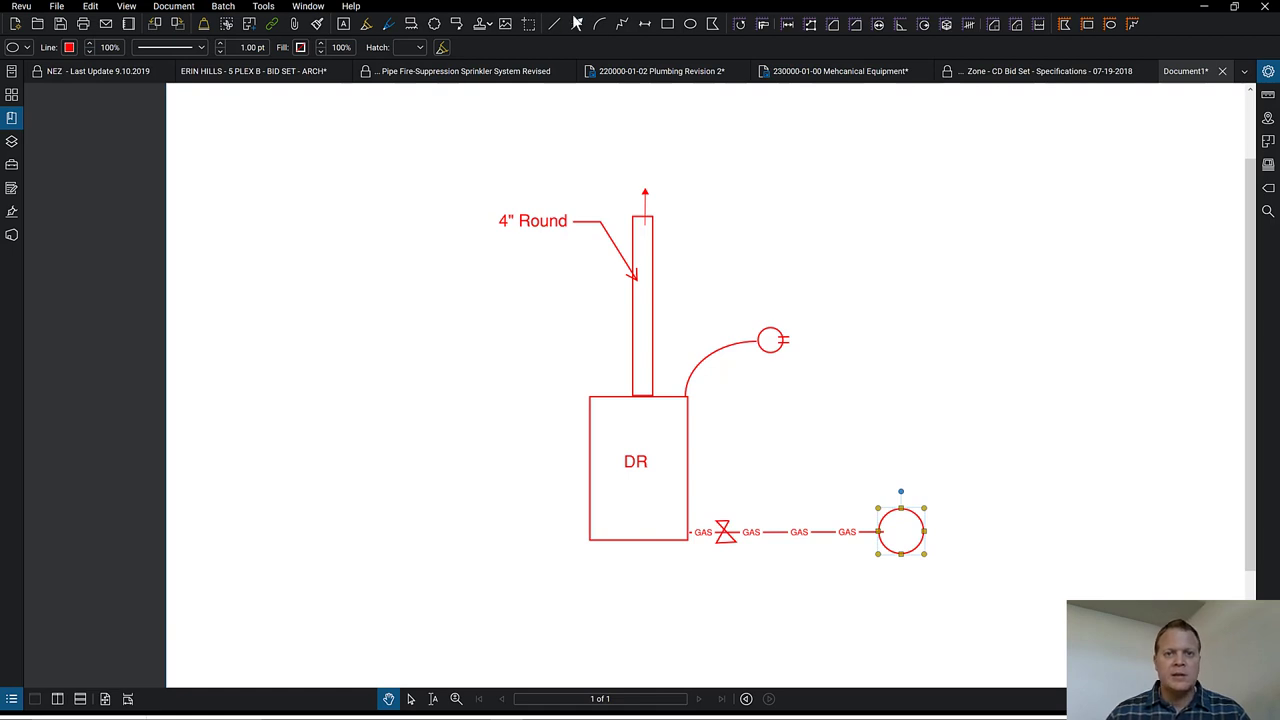
# - Add a 'Gas meter' callout whose leader points to the circle
pyautogui.click(456, 23)
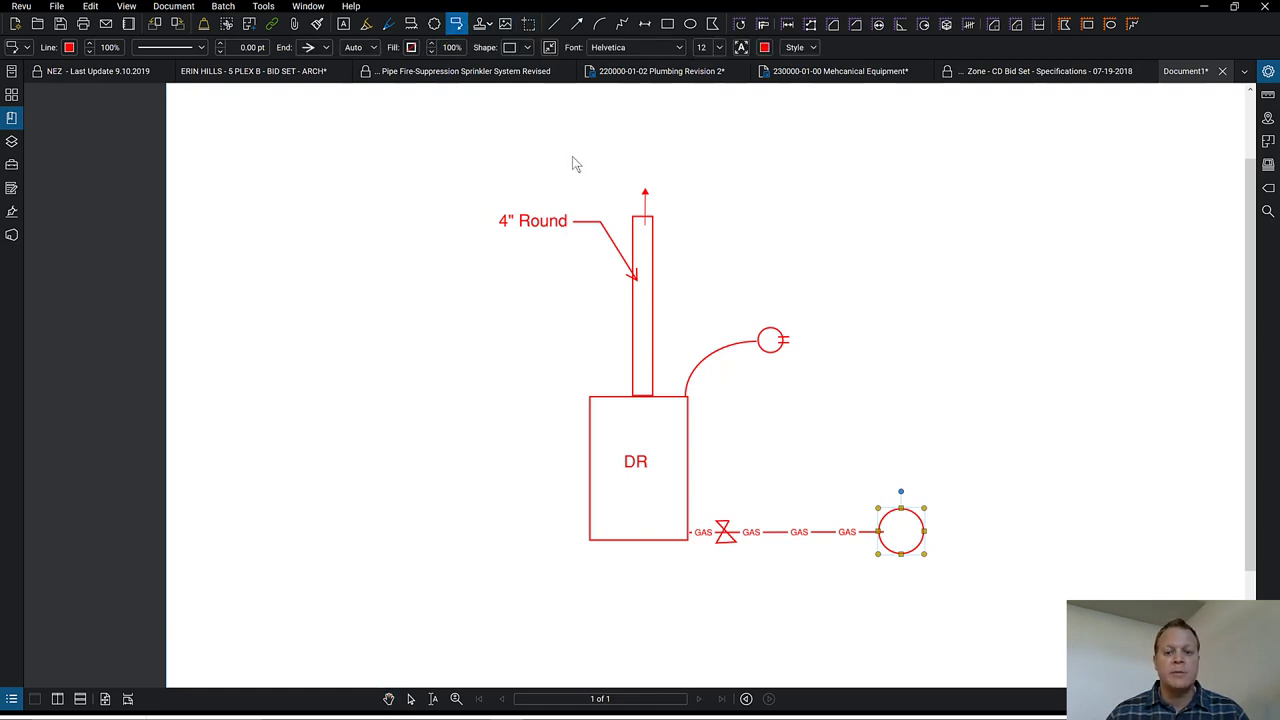
pyautogui.click(906, 549)
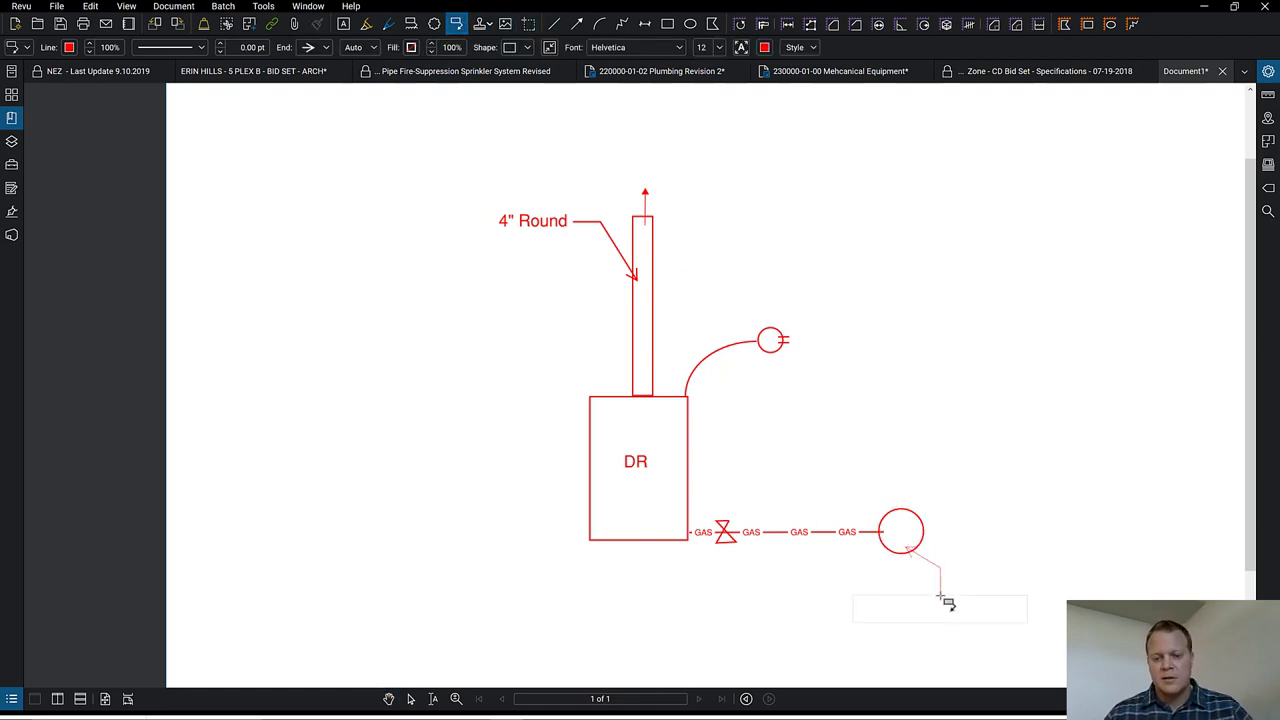
pyautogui.click(940, 597)
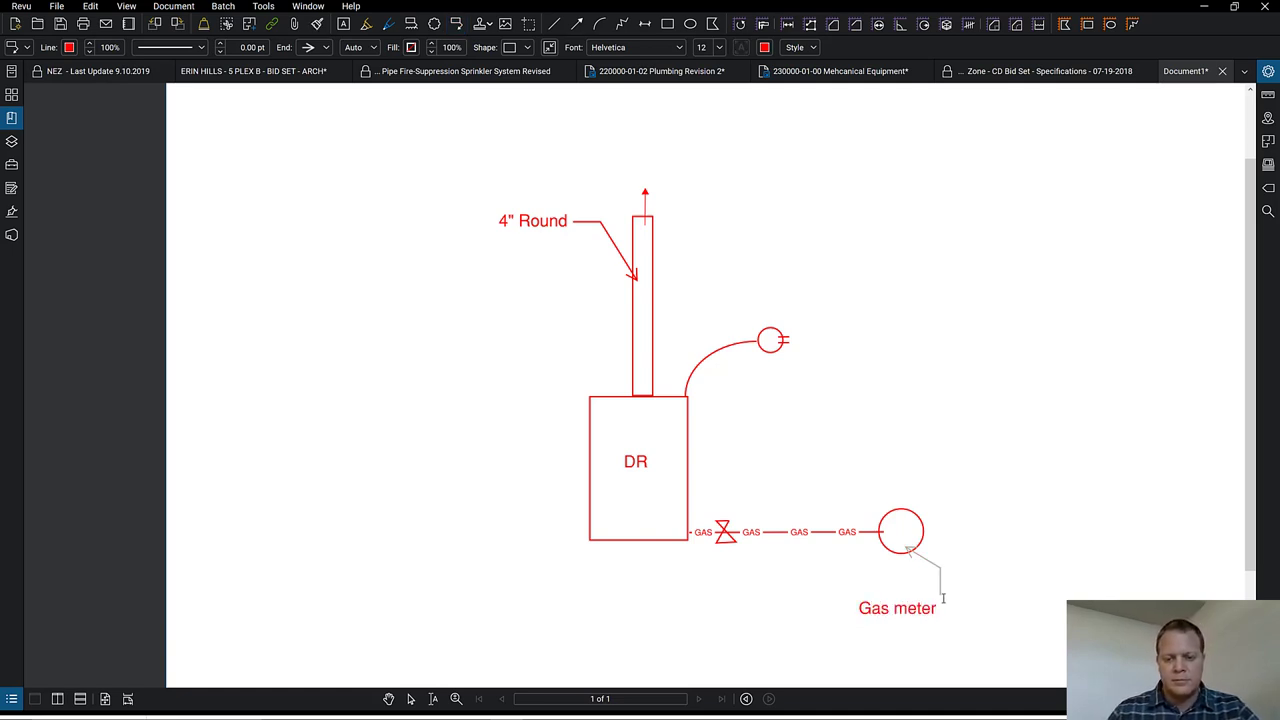
pyautogui.press('Escape')
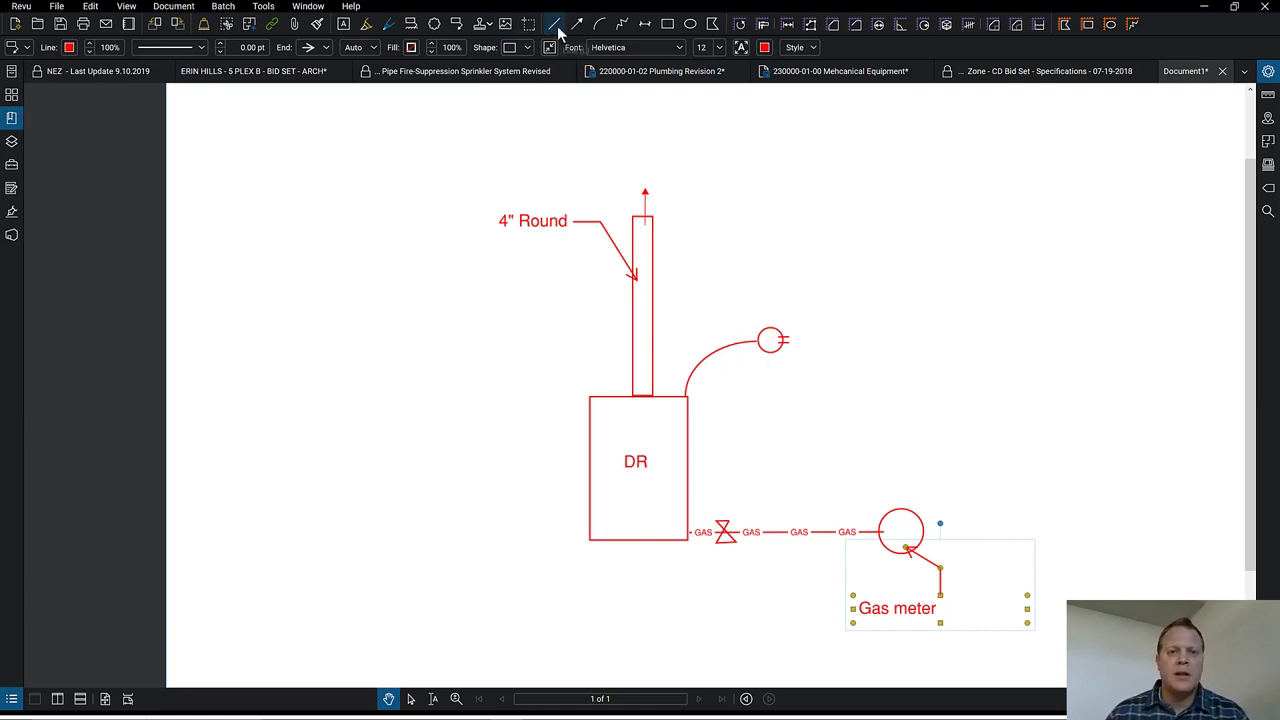
# - Draw a curved cord arc from the outlet up to a new rectangular panel box
pyautogui.click(598, 24)
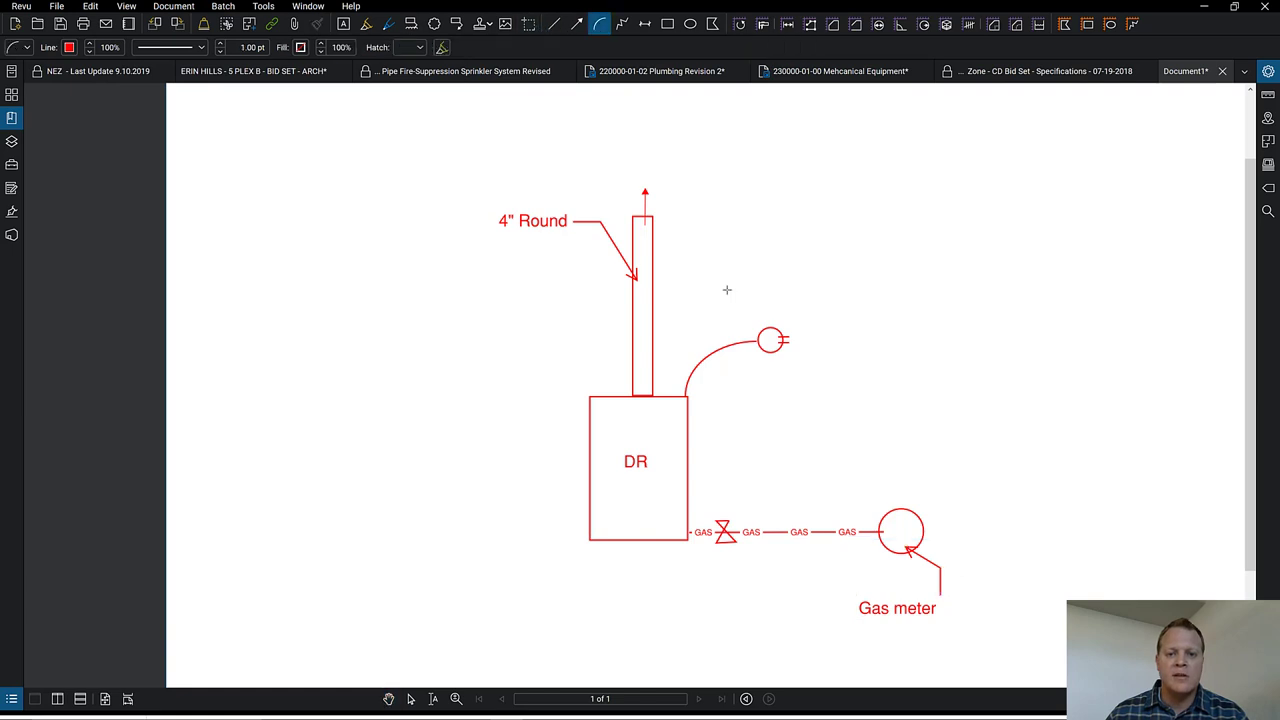
pyautogui.click(770, 322)
pyautogui.click(846, 258)
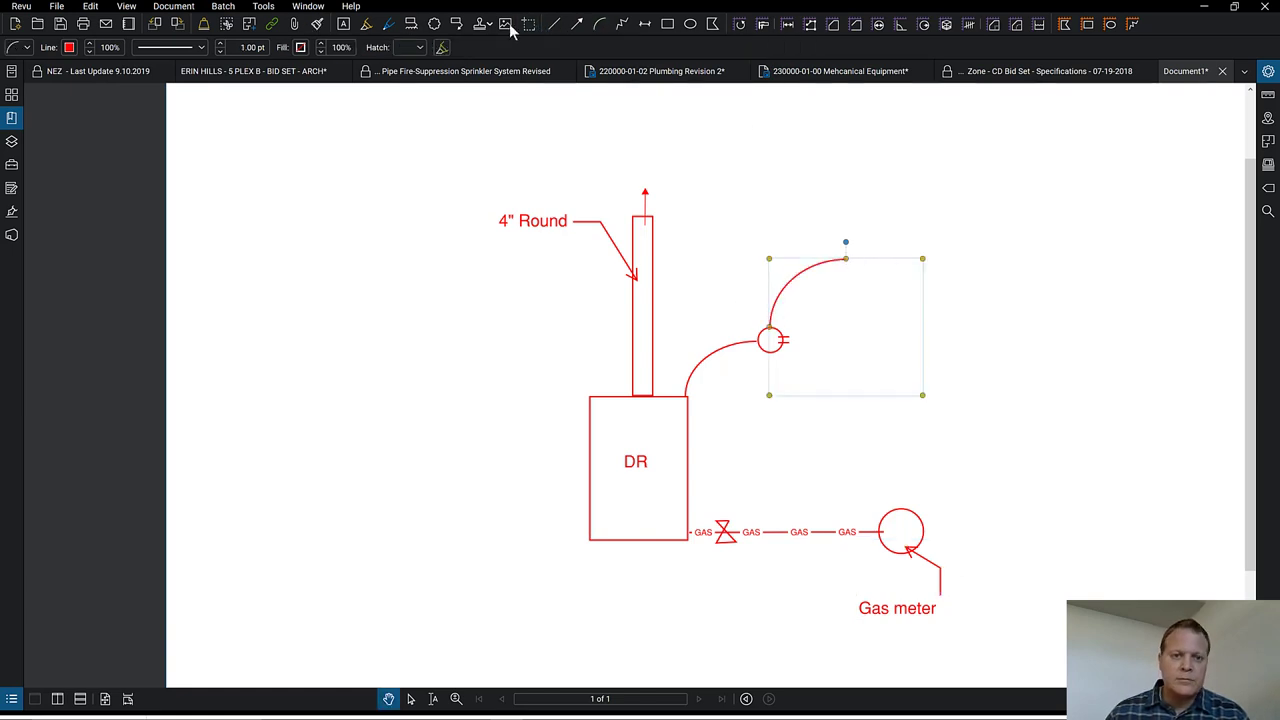
pyautogui.click(667, 24)
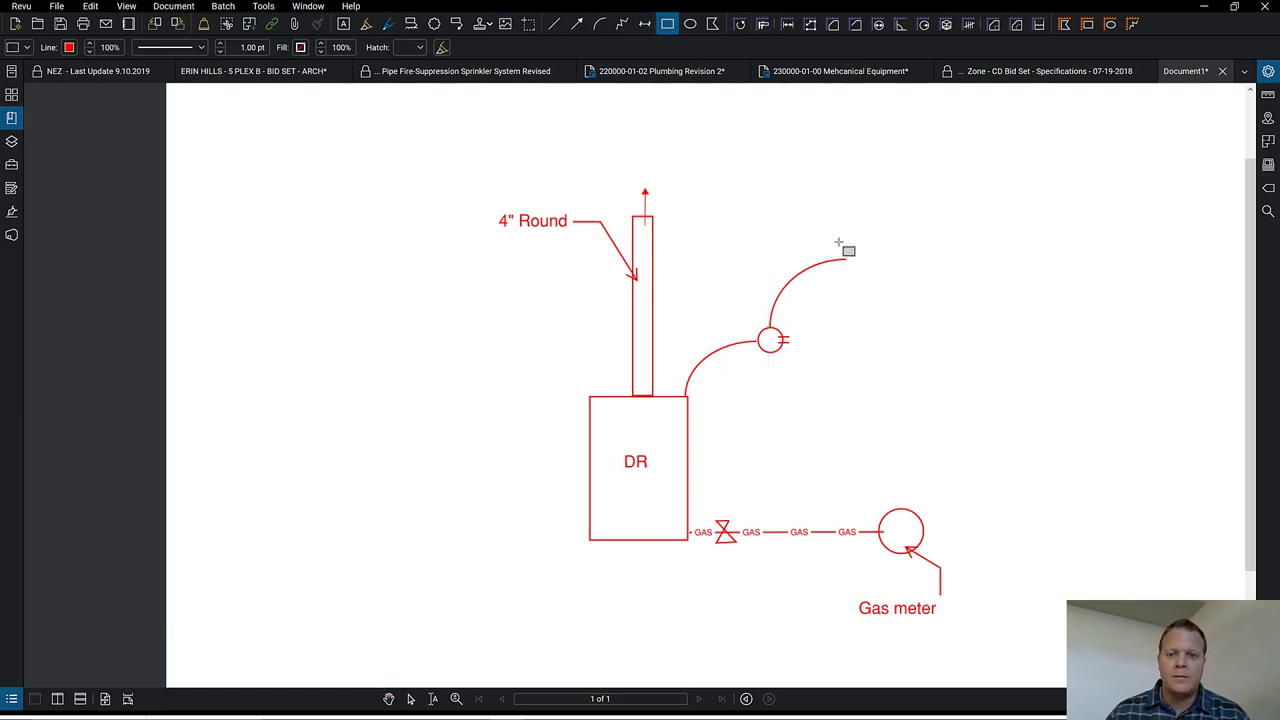
pyautogui.moveTo(845, 227); pyautogui.dragTo(896, 300)
pyautogui.click(868, 254)
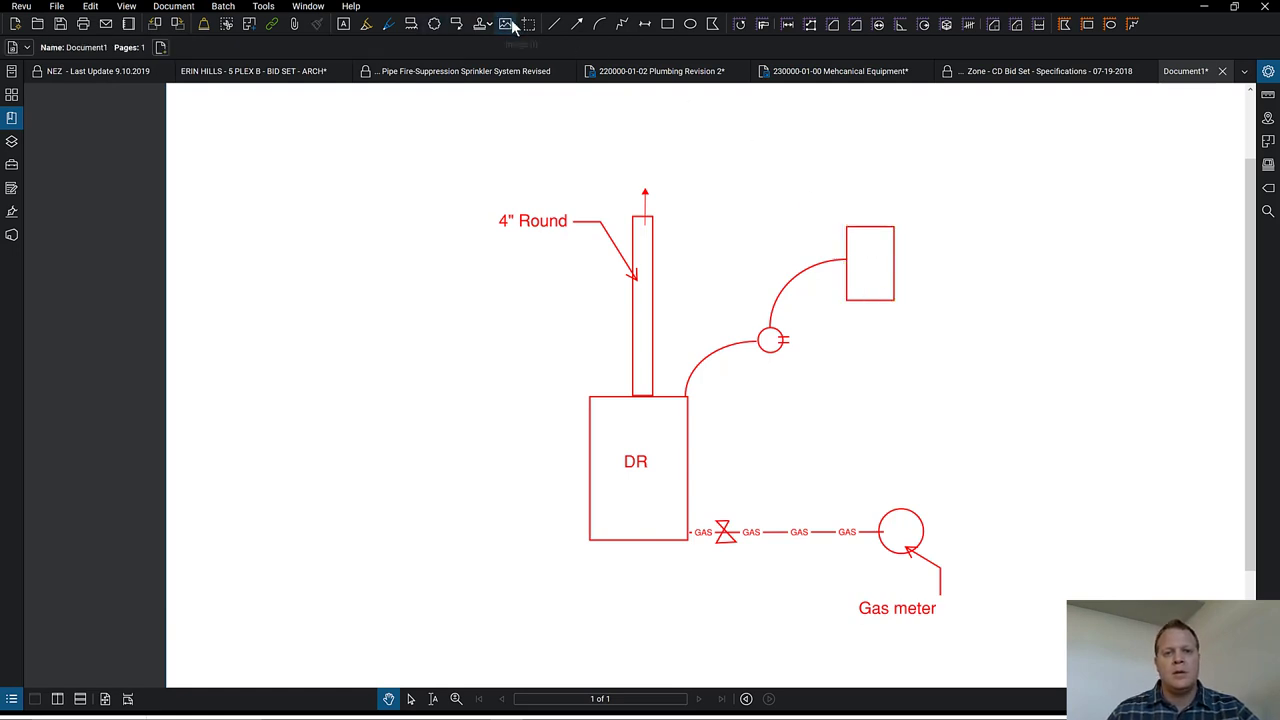
# - Label the box 'Mech room panel', fit the text box to it, and move it beside the box
pyautogui.click(343, 23)
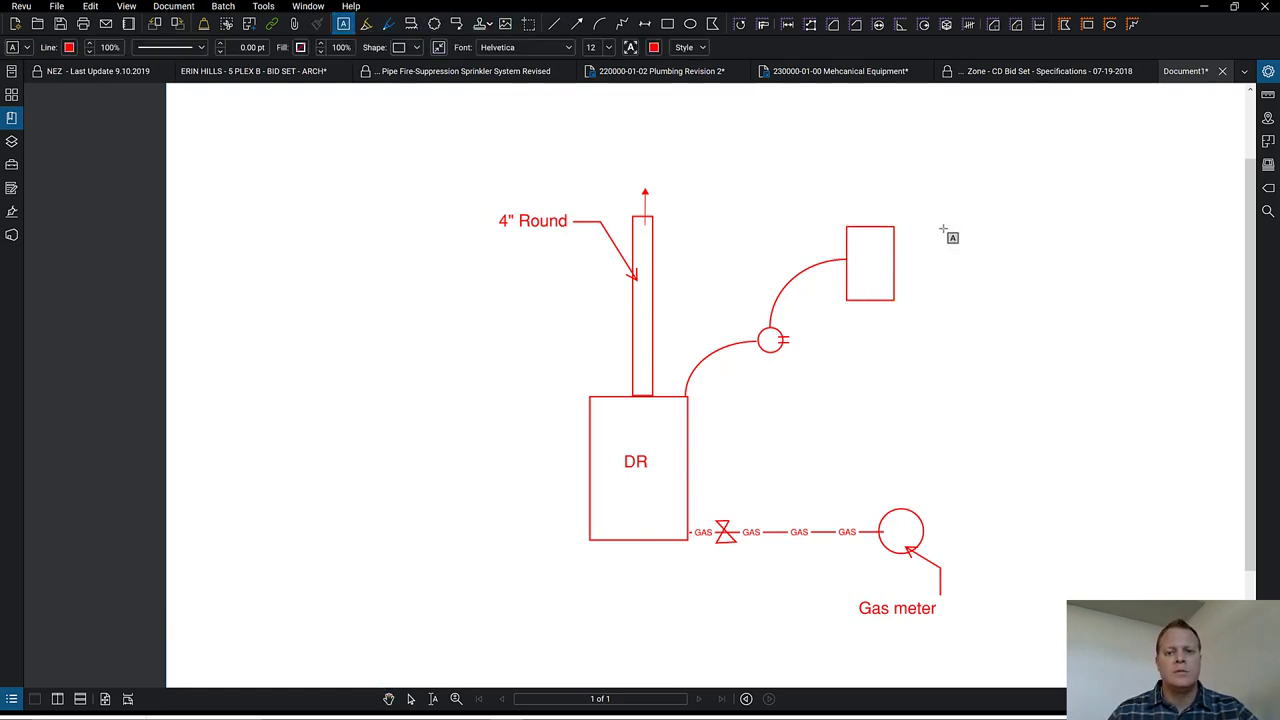
pyautogui.moveTo(857, 253); pyautogui.dragTo(892, 290)
pyautogui.write('Mechroom panel')
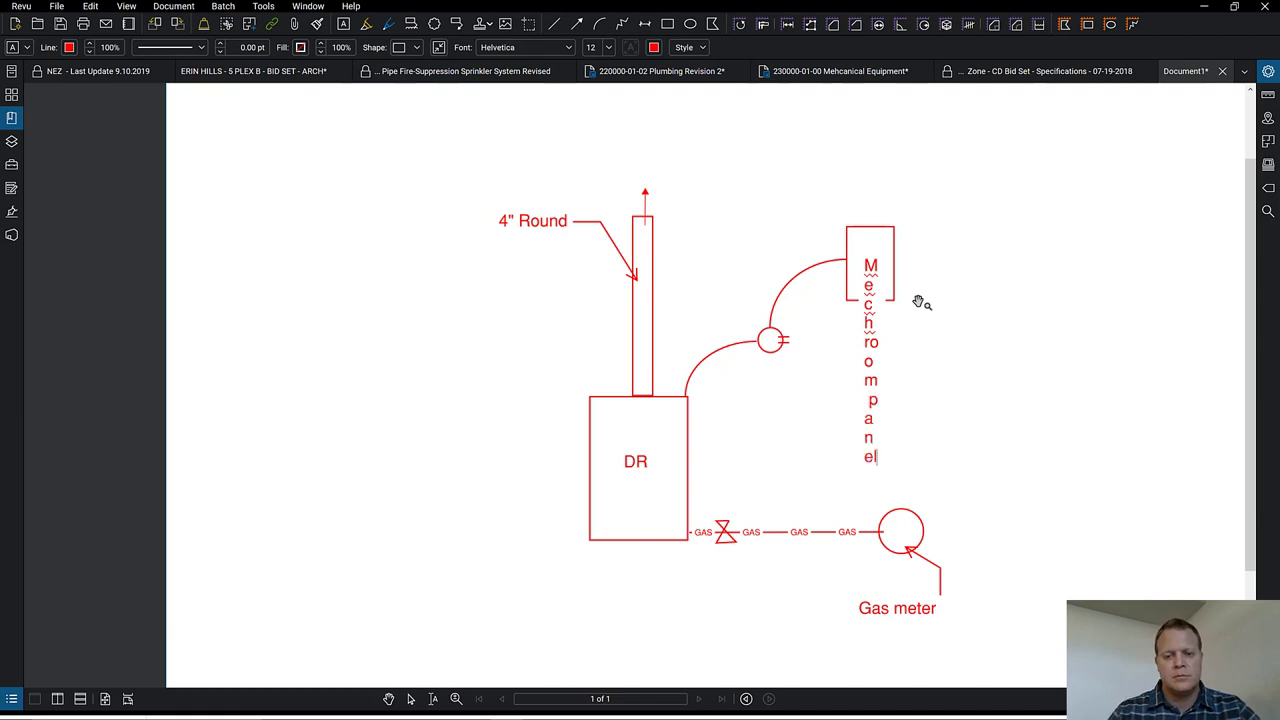
pyautogui.press('Escape')
pyautogui.moveTo(886, 362); pyautogui.dragTo(972, 363)
pyautogui.rightClick(908, 279)
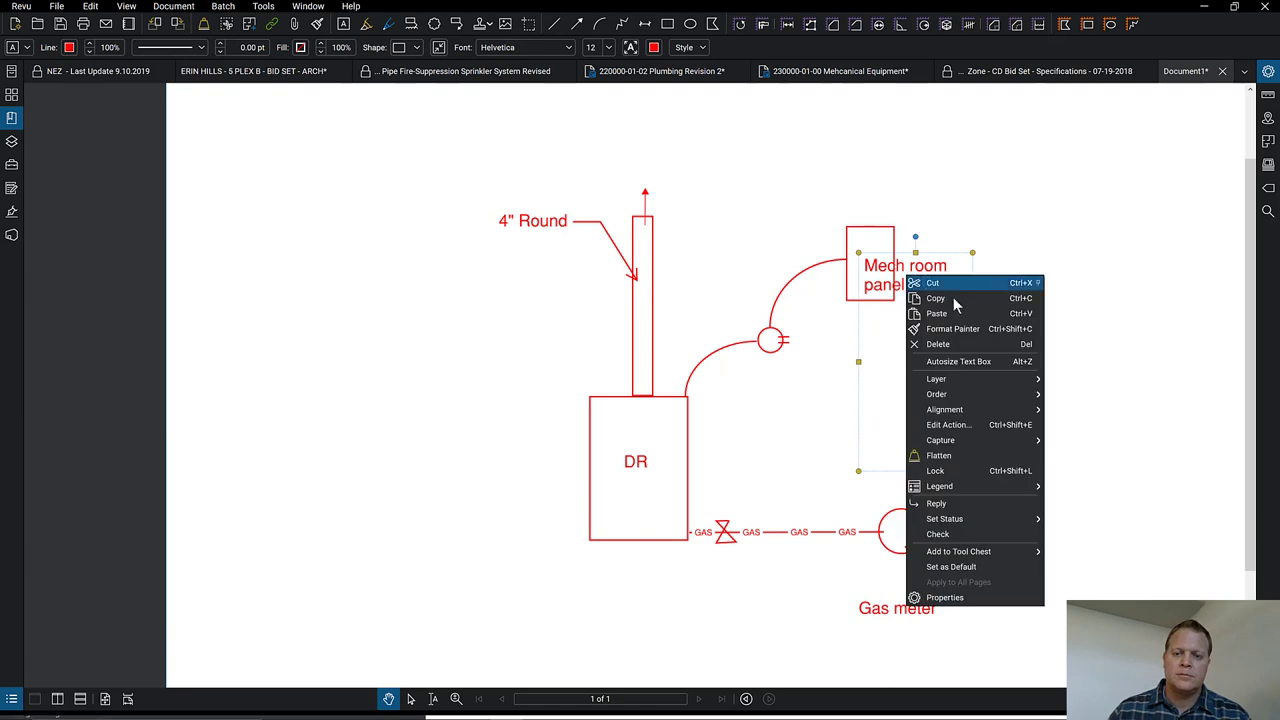
pyautogui.click(968, 361)
pyautogui.click(1051, 354)
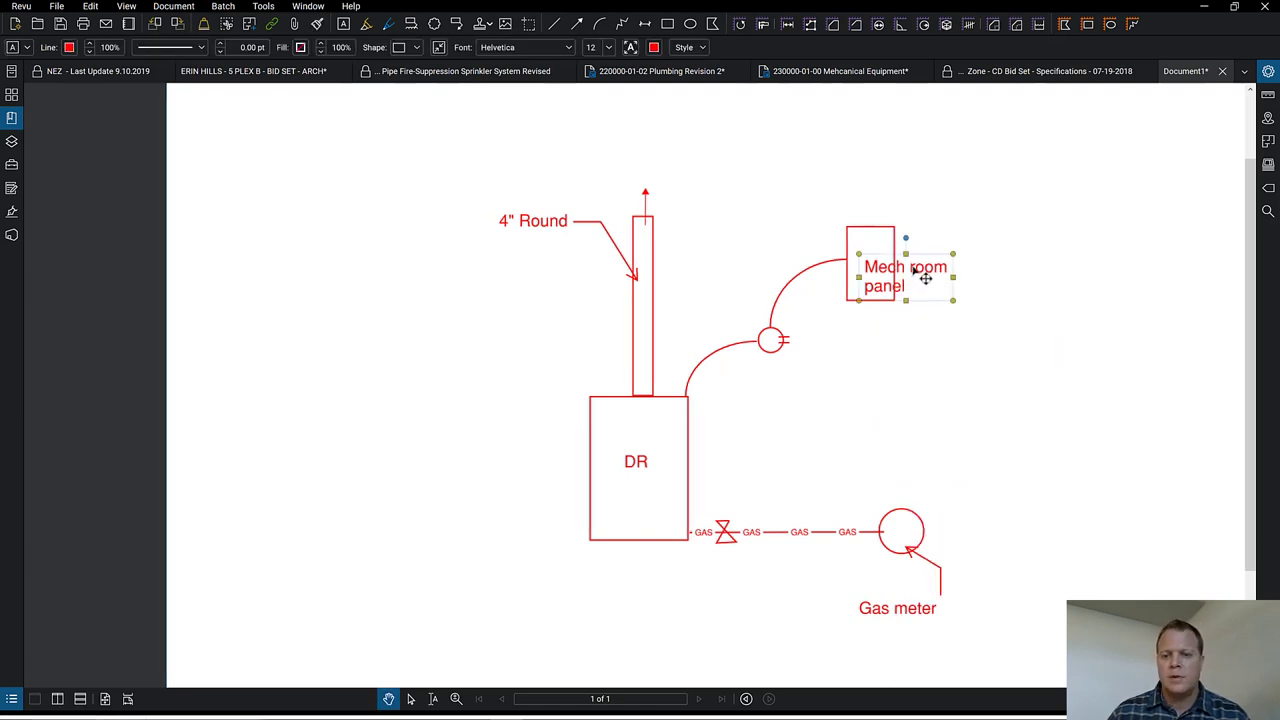
pyautogui.moveTo(926, 279); pyautogui.dragTo(962, 252)
pyautogui.click(940, 344)
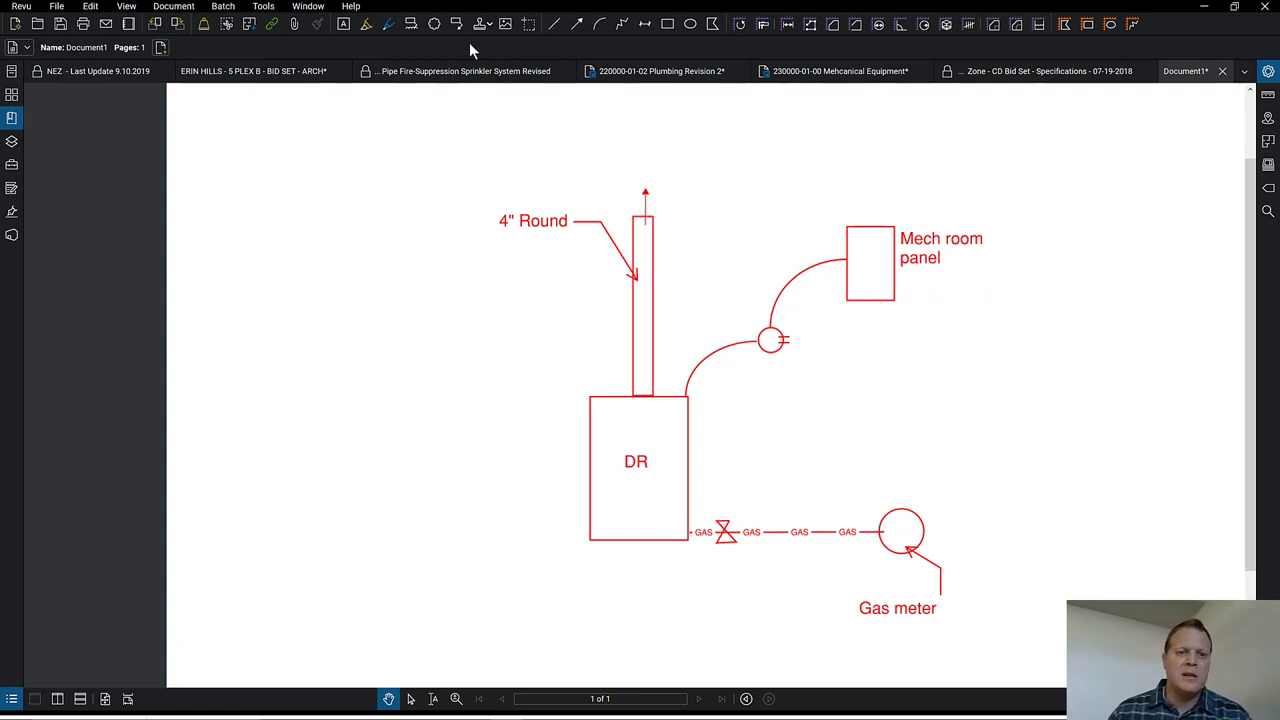
# - Draw a closed triangular louver with the Polygon tool and move it onto the vent arrow
pyautogui.click(668, 24)
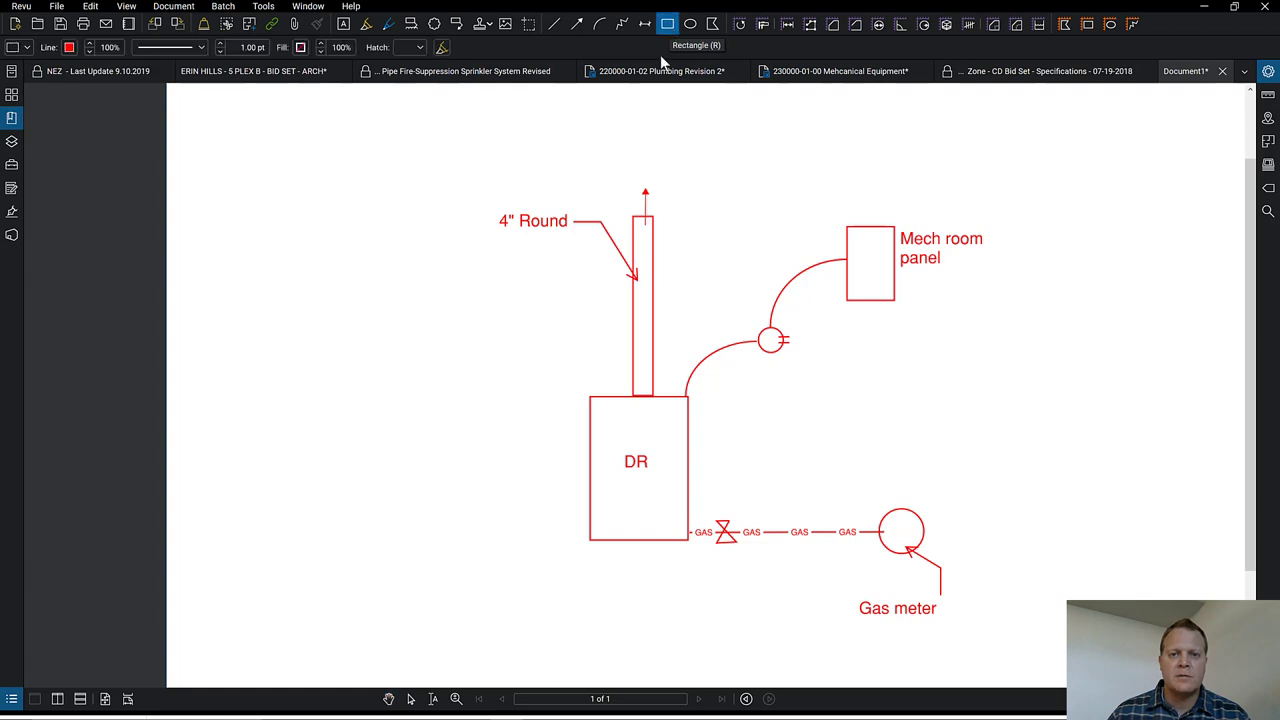
pyautogui.click(712, 24)
pyautogui.moveTo(679, 149)
pyautogui.mouseDown()
pyautogui.moveTo(643, 171)
pyautogui.moveTo(668, 171)
pyautogui.mouseUp()
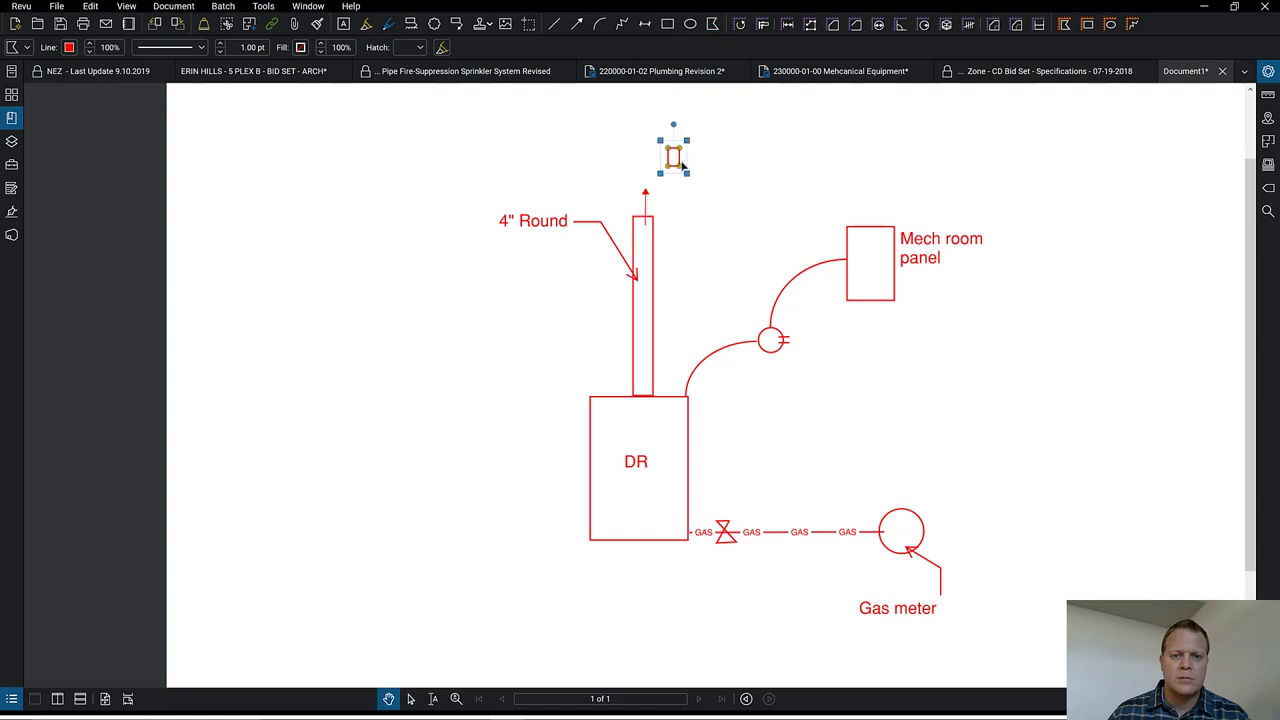
pyautogui.hotkey('ctrl', 'z')
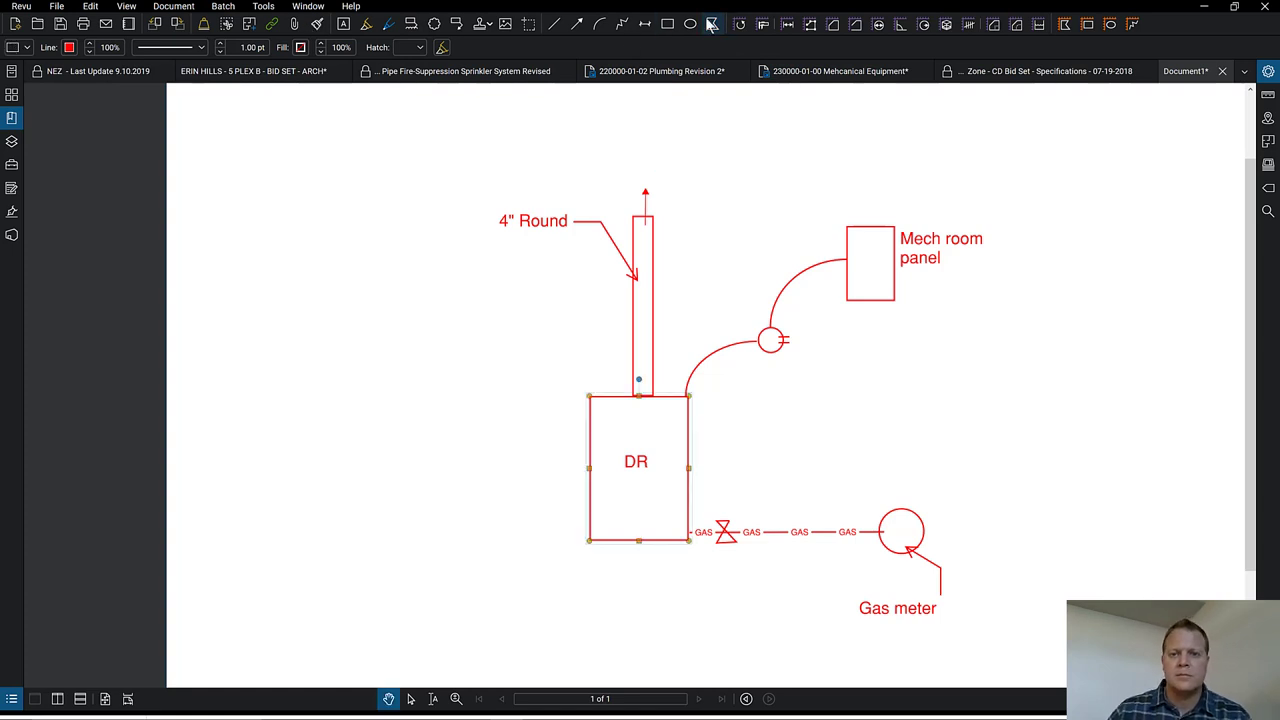
pyautogui.click(712, 23)
pyautogui.click(725, 136)
pyautogui.click(673, 139)
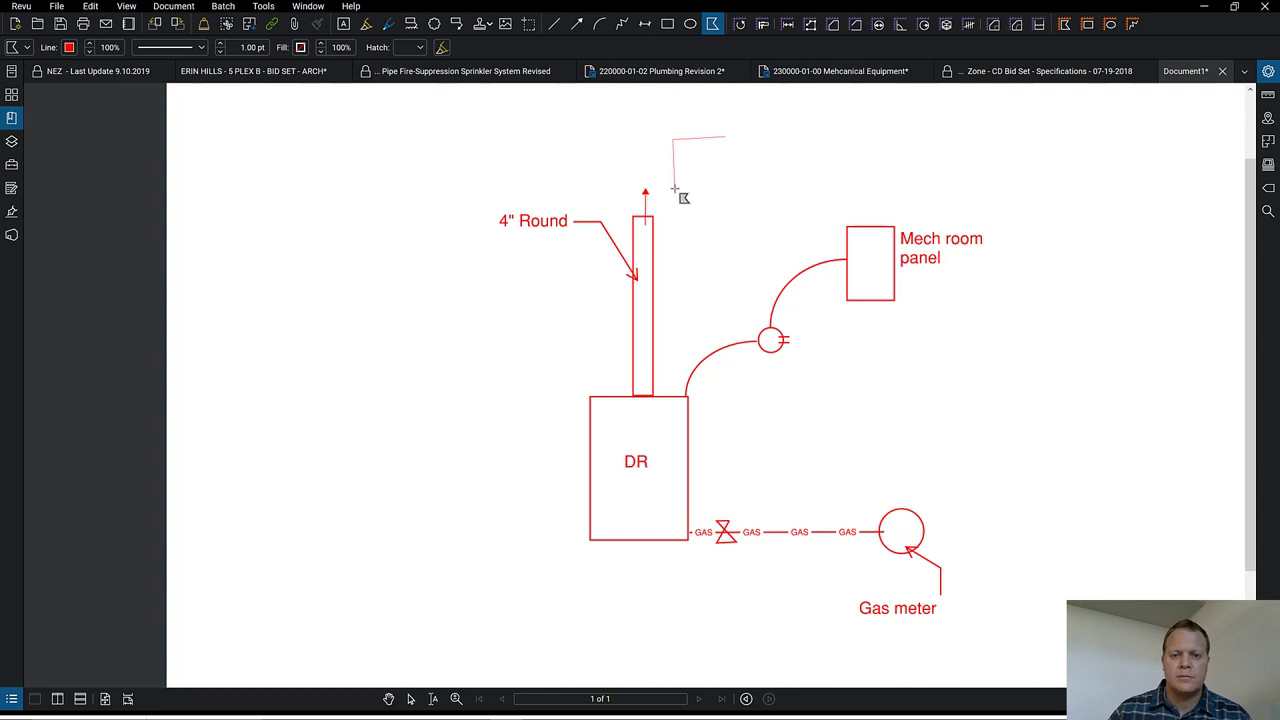
pyautogui.click(674, 188)
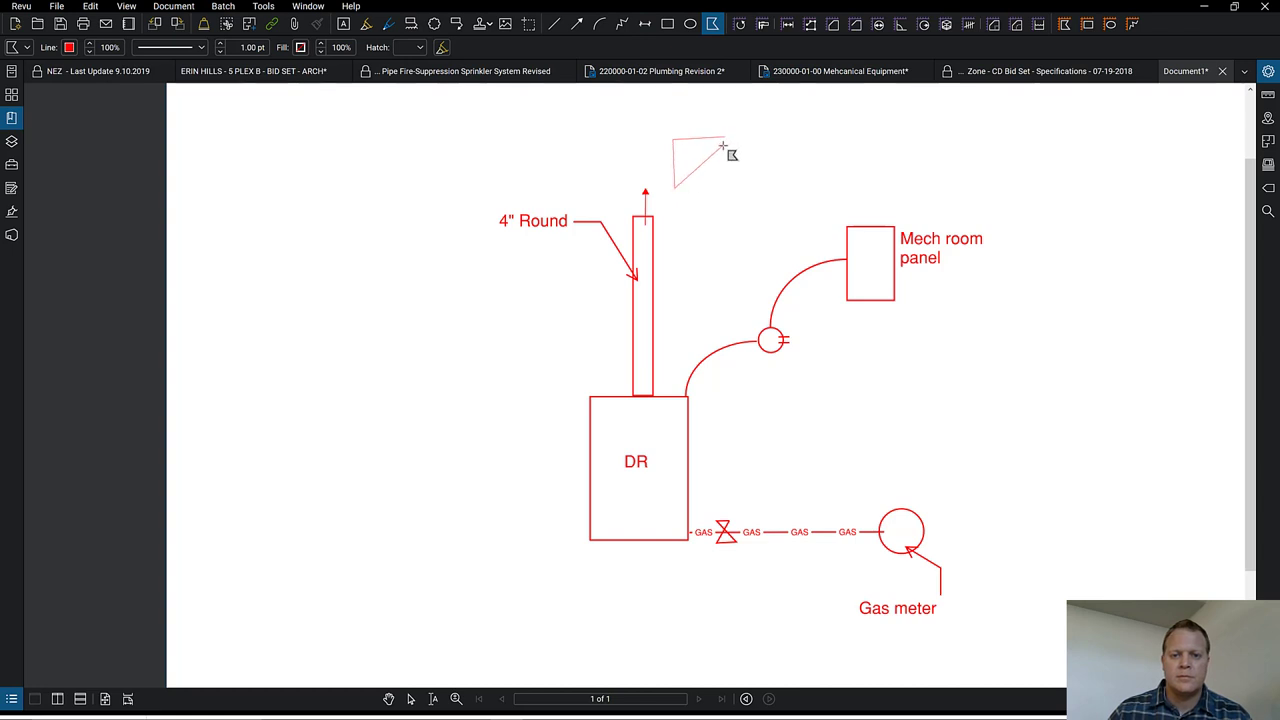
pyautogui.click(724, 139)
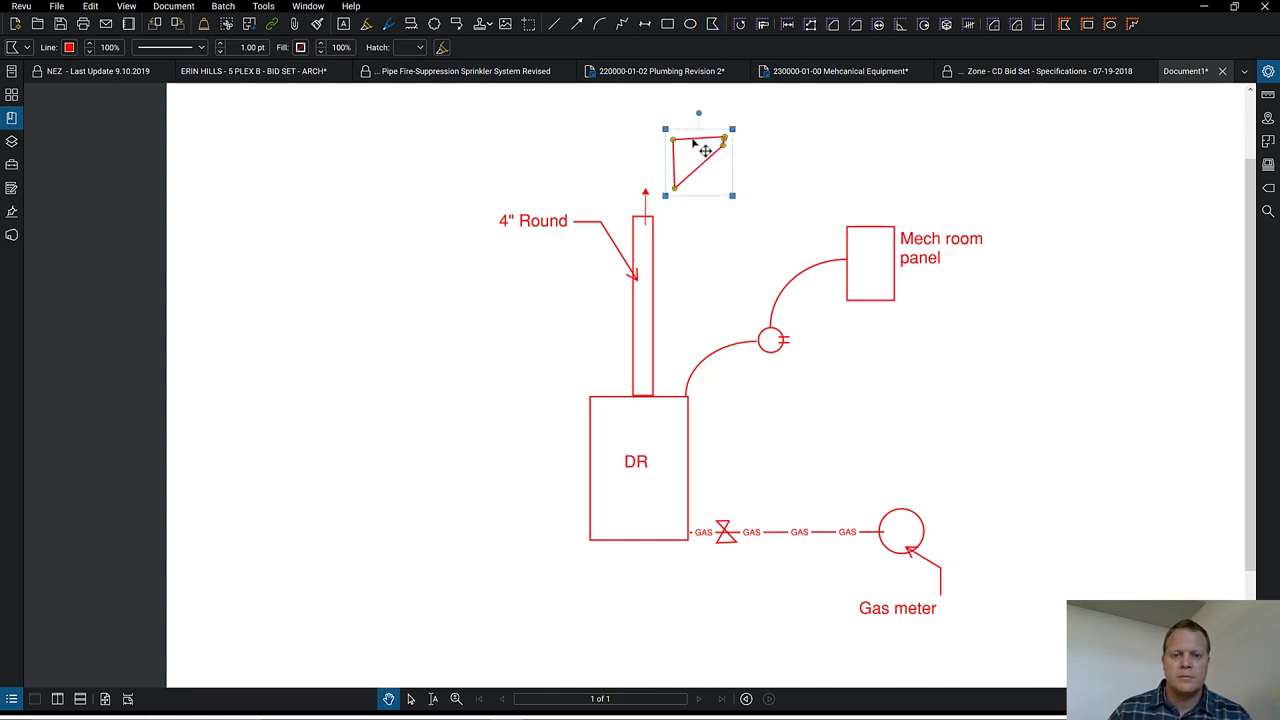
pyautogui.moveTo(697, 143); pyautogui.dragTo(654, 178)
pyautogui.click(706, 172)
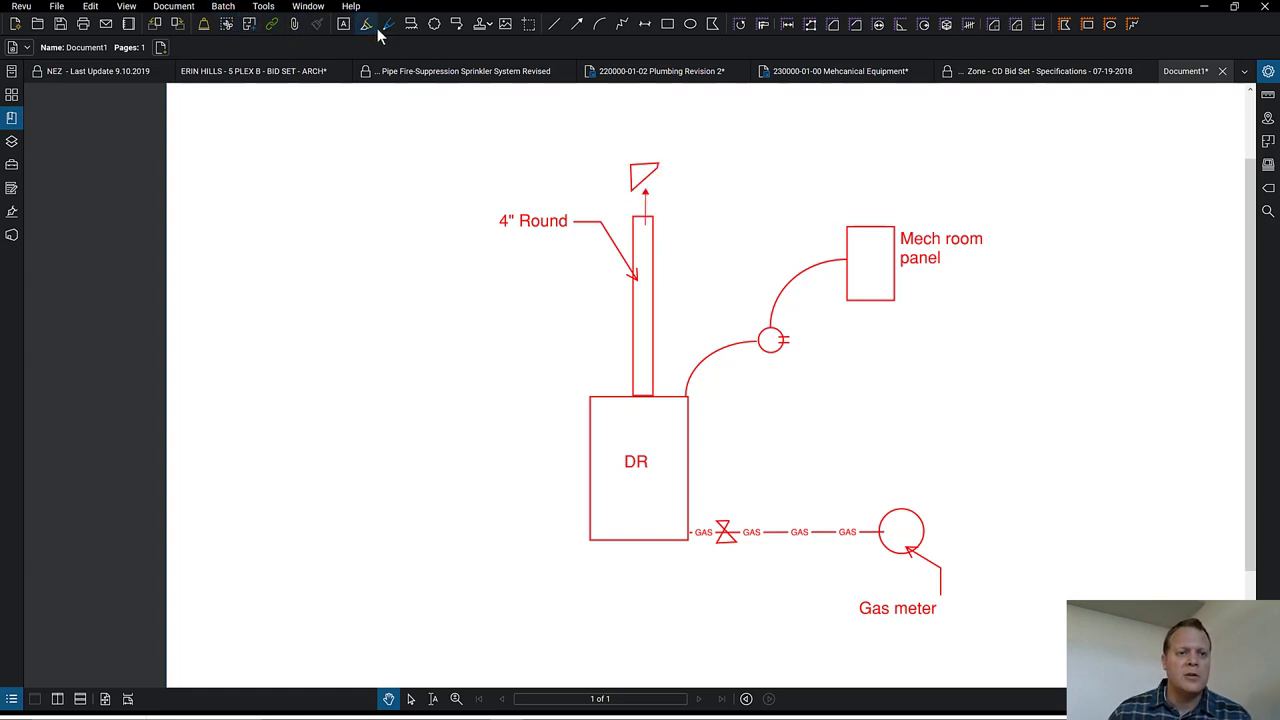
# - Pick the Arrow tool for the exhaust arrow, then leave it with Escape
pyautogui.click(578, 24)
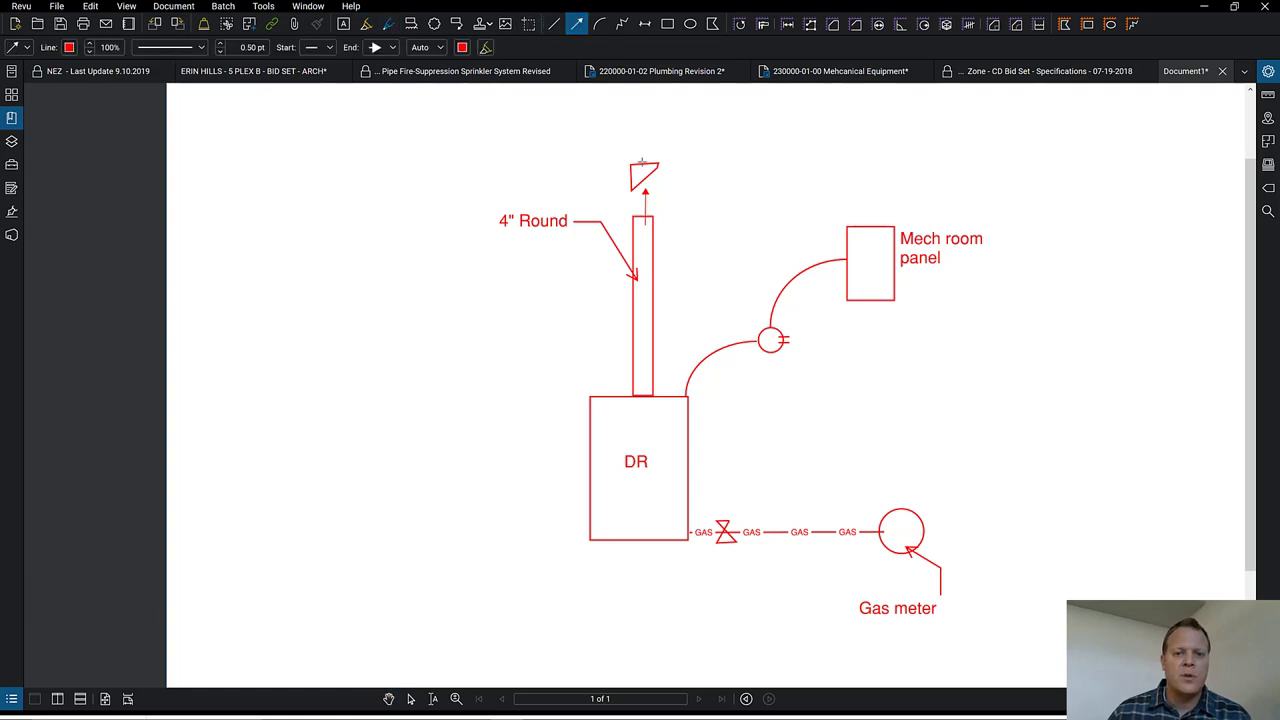
pyautogui.press('Escape')
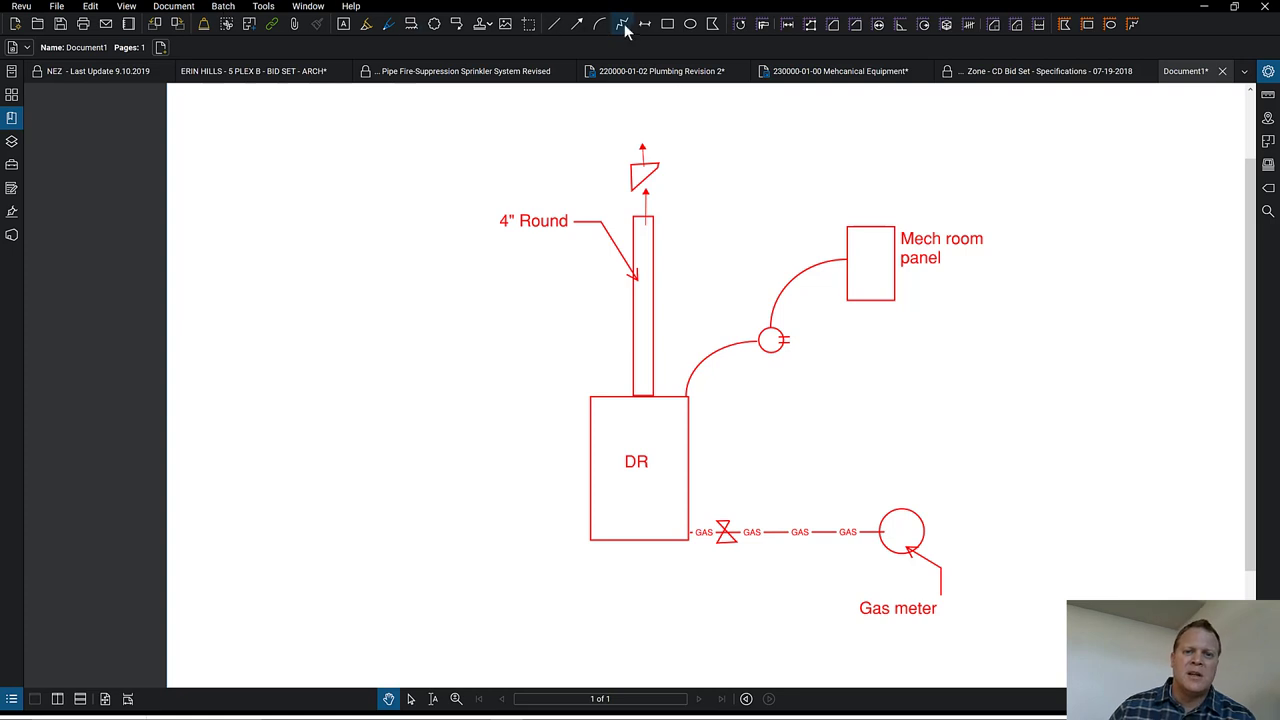
# - Draw the washer rectangle left of DR with small drain circles below it and at its top-left
pyautogui.click(668, 24)
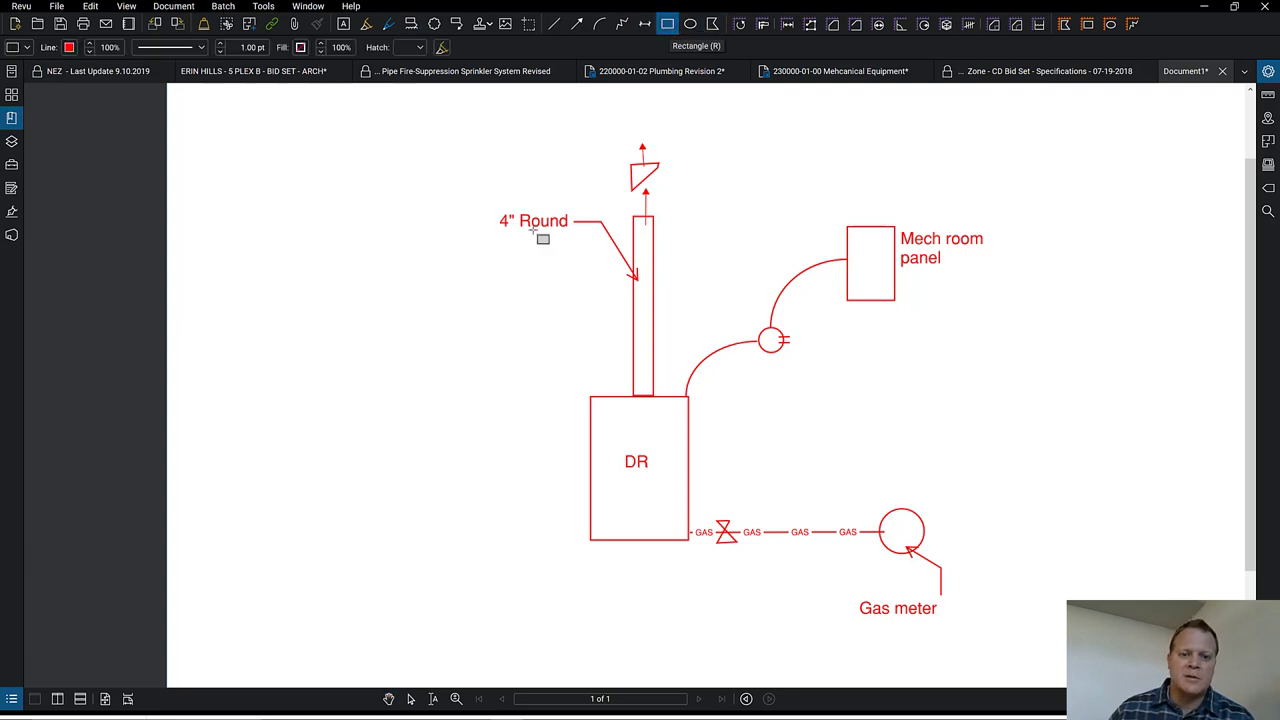
pyautogui.moveTo(391, 386); pyautogui.dragTo(492, 523)
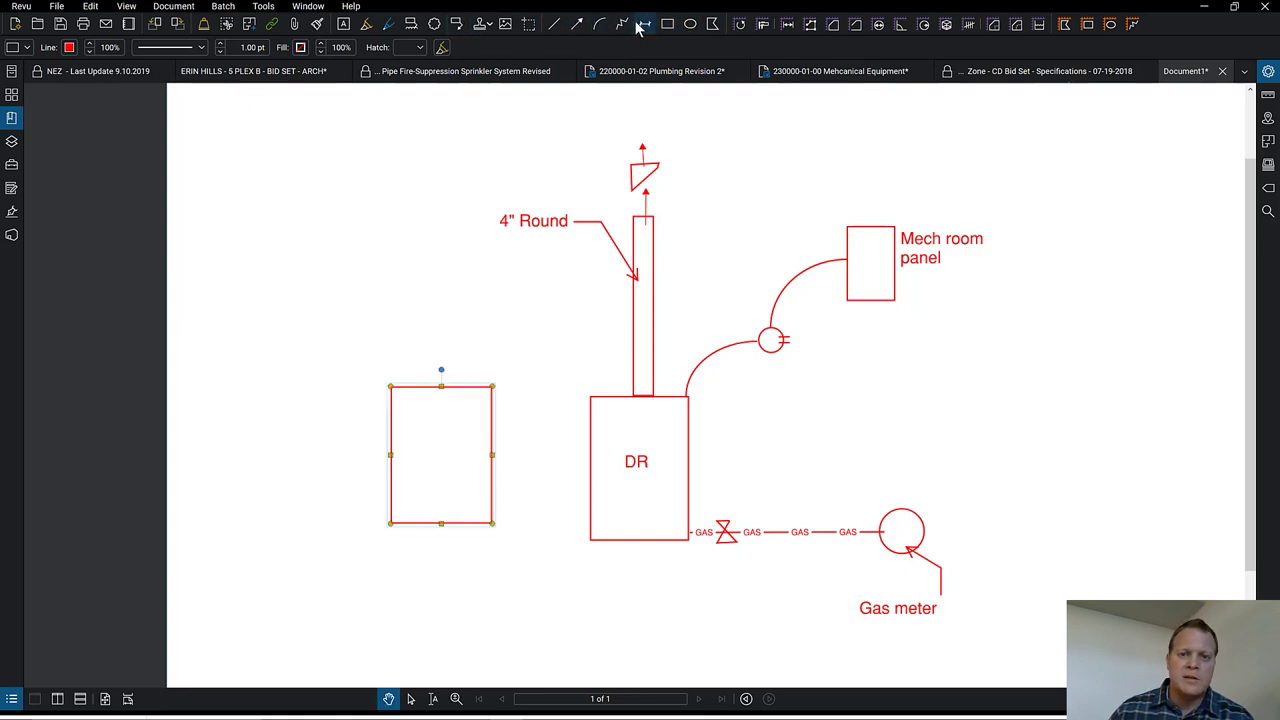
pyautogui.click(690, 24)
pyautogui.moveTo(442, 530); pyautogui.dragTo(461, 545)
pyautogui.click(690, 24)
pyautogui.moveTo(379, 389); pyautogui.dragTo(365, 406)
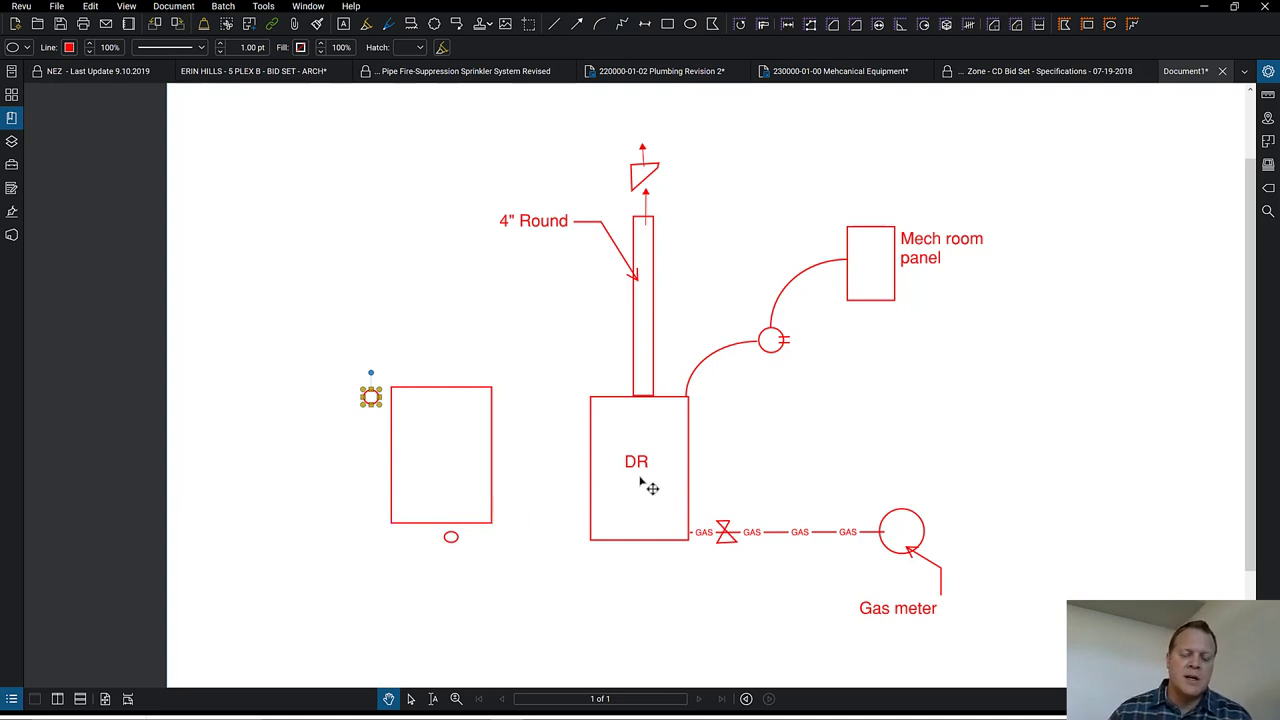
pyautogui.click(491, 514)
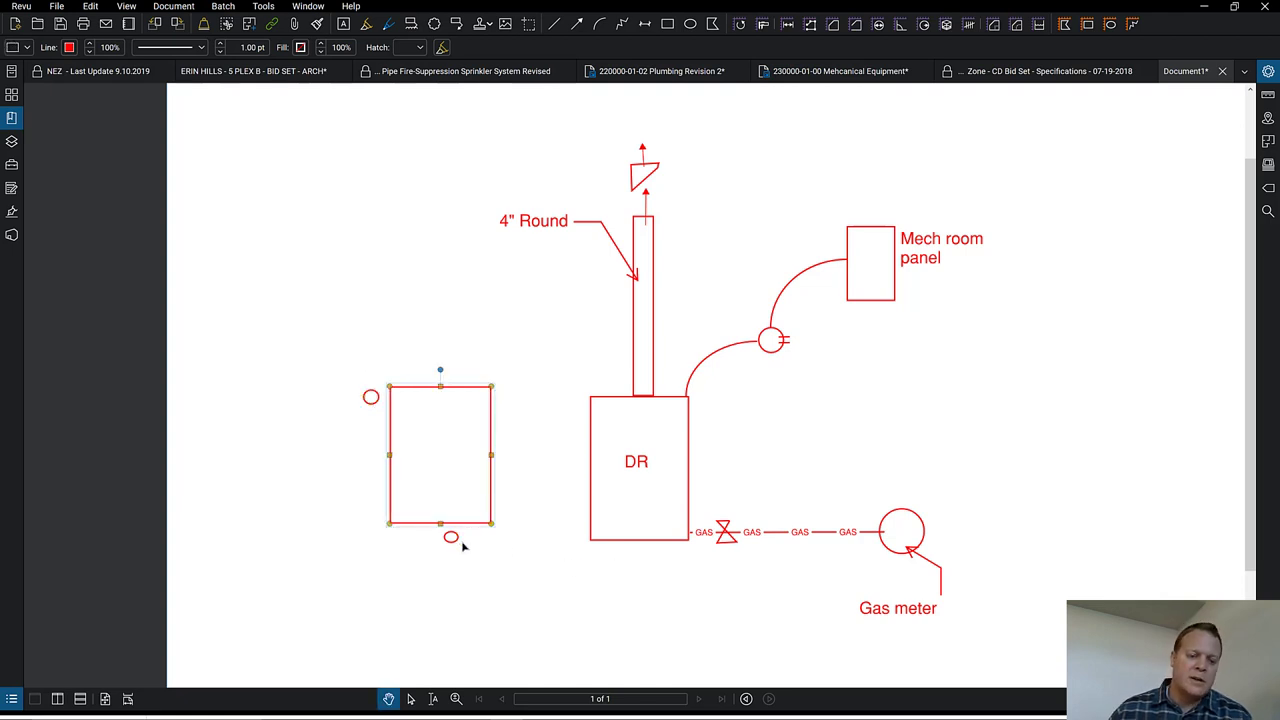